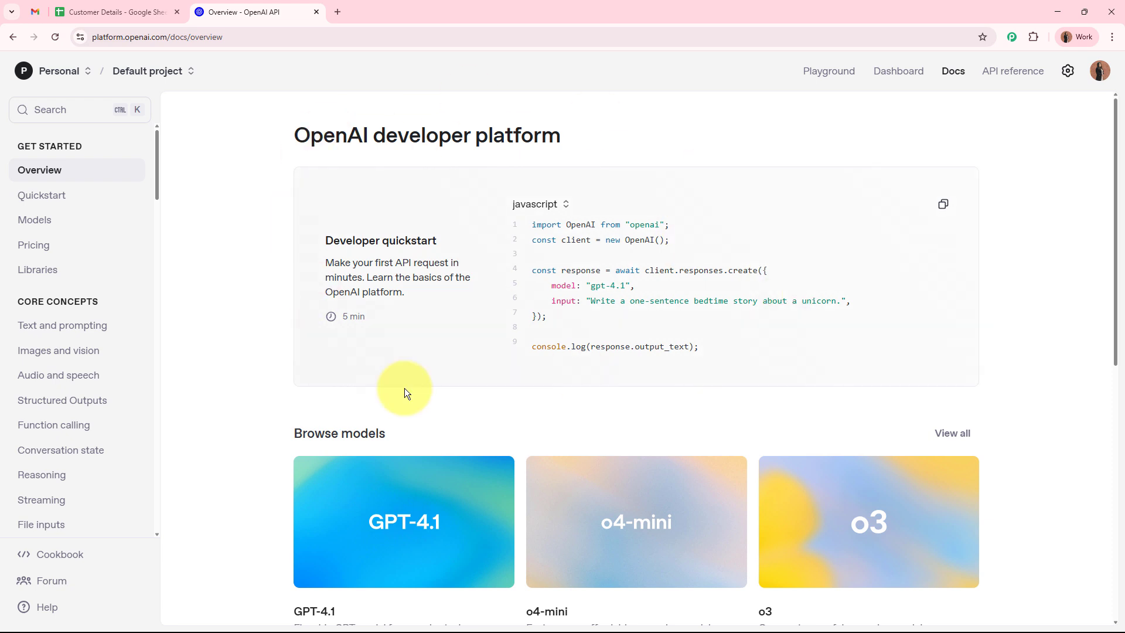
Review the "Unlock Your Radiance with 20% Off!" draft in Gmail, close it, and look over row 3 of the Customer Details sheet.
left_click(36, 12)
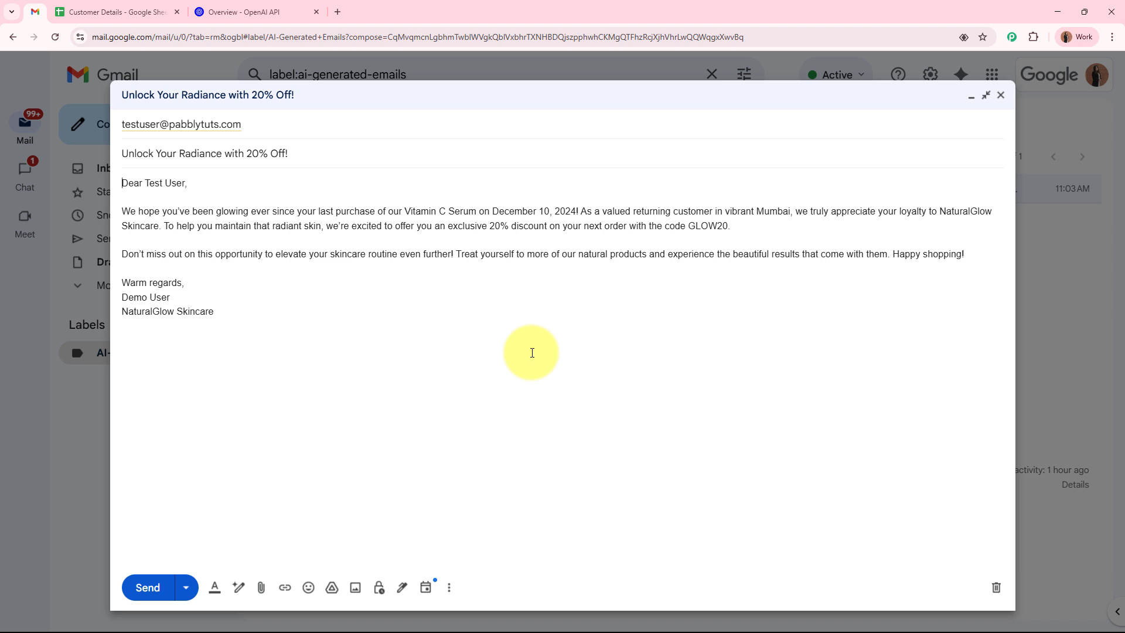
left_click(1001, 97)
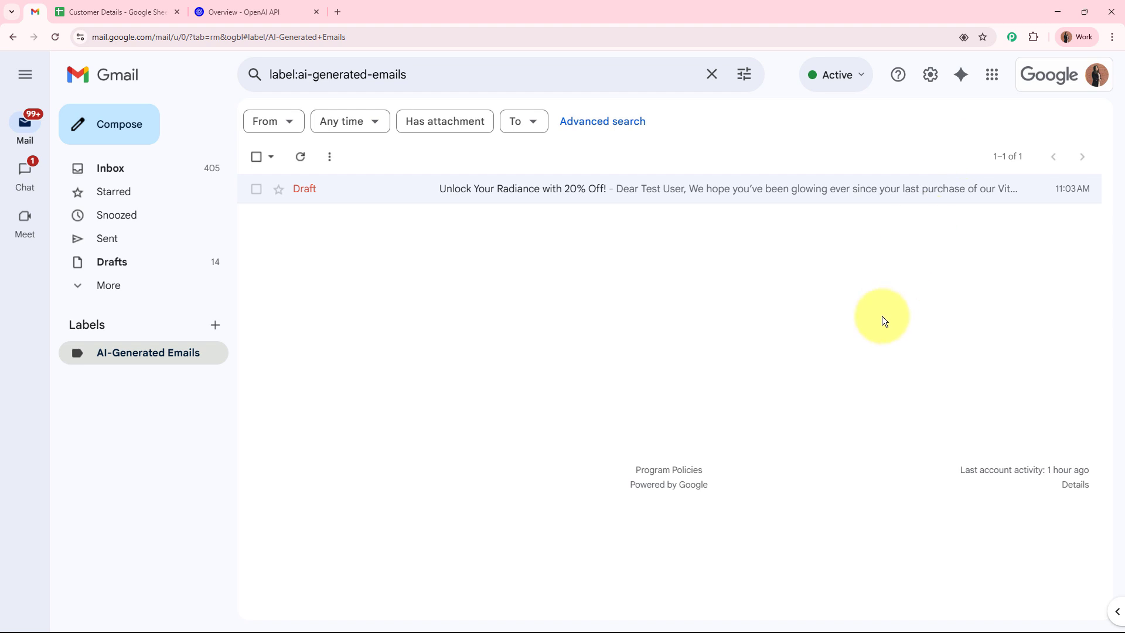
left_click(134, 11)
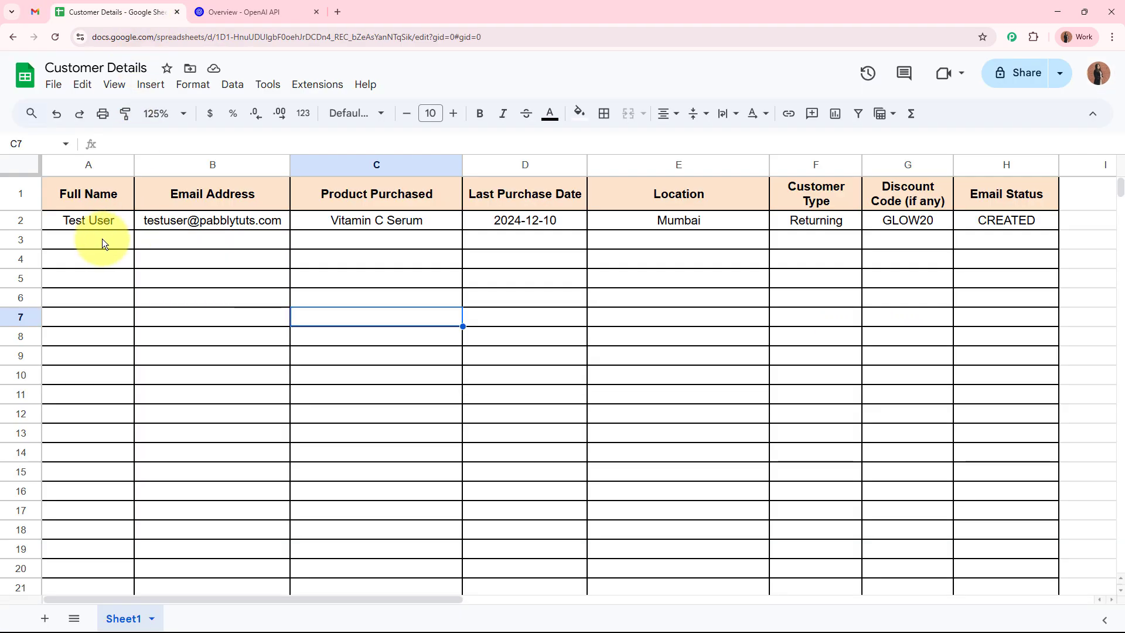
left_click_drag(102, 243, 962, 248)
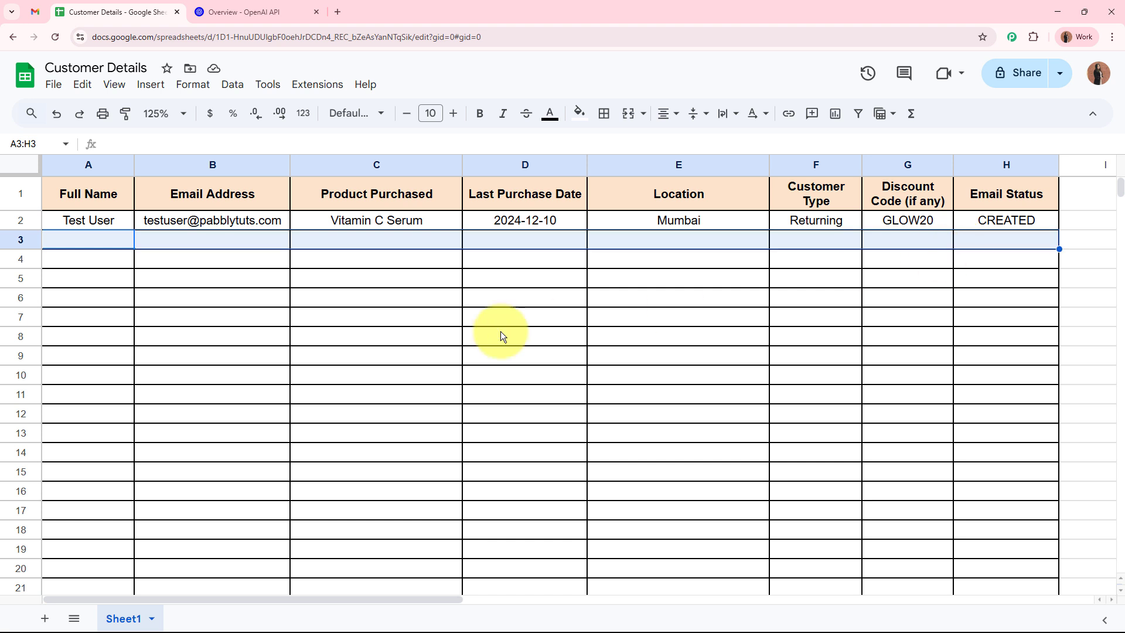
left_click(385, 343)
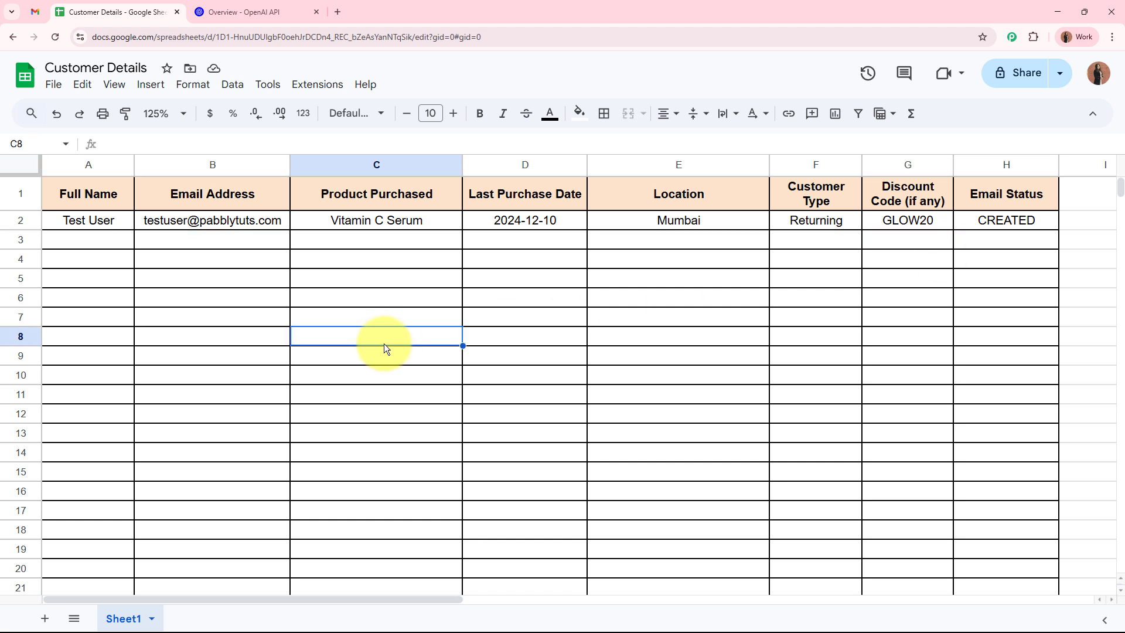
left_click(33, 12)
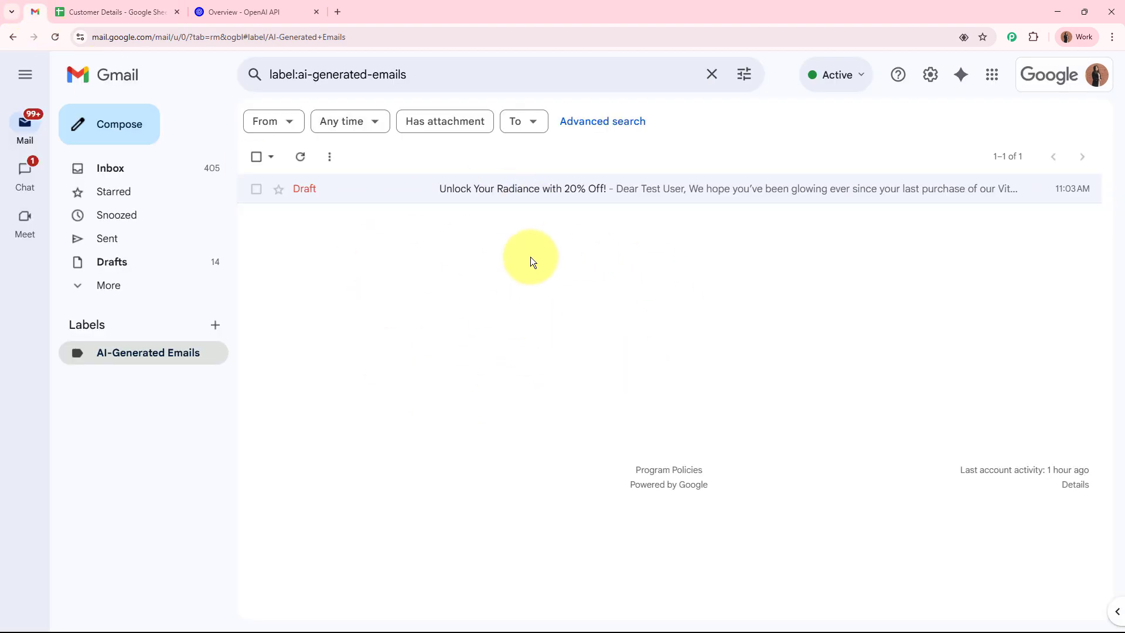
Fill row 3 of the Customer Details sheet with the customer's name and email, Charcoal Face Mask, 2025-06-16, Indore, Returning and NGS35.
left_click(141, 12)
left_click_drag(102, 240, 897, 249)
left_click(799, 413)
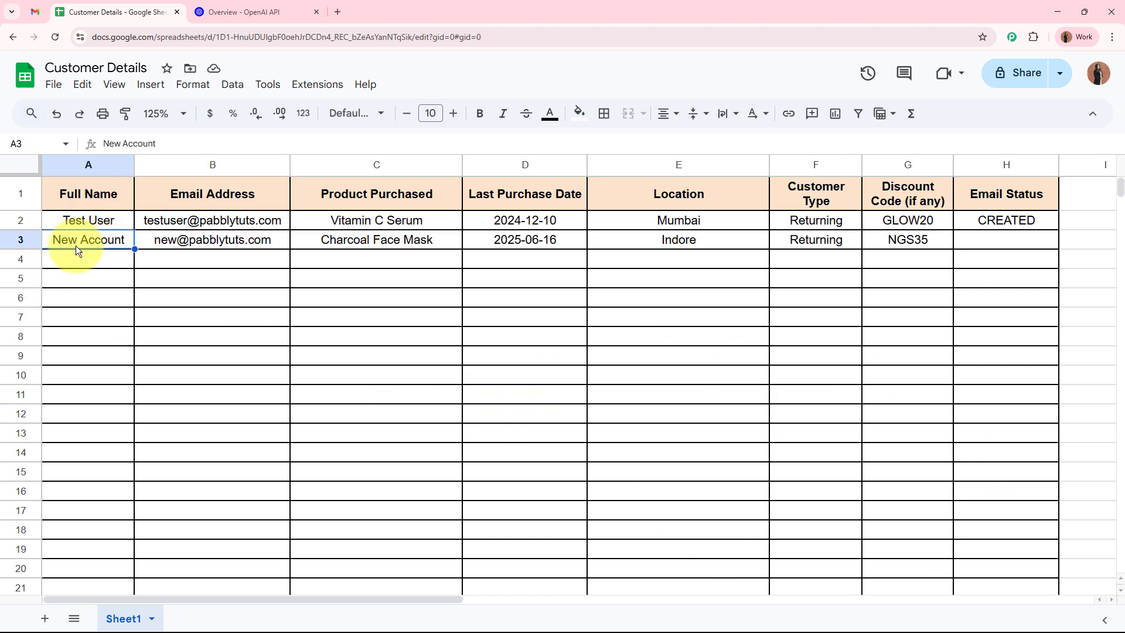
Examine the row 3 fields one by one, from the email address through to the Email Status.
left_click(203, 246)
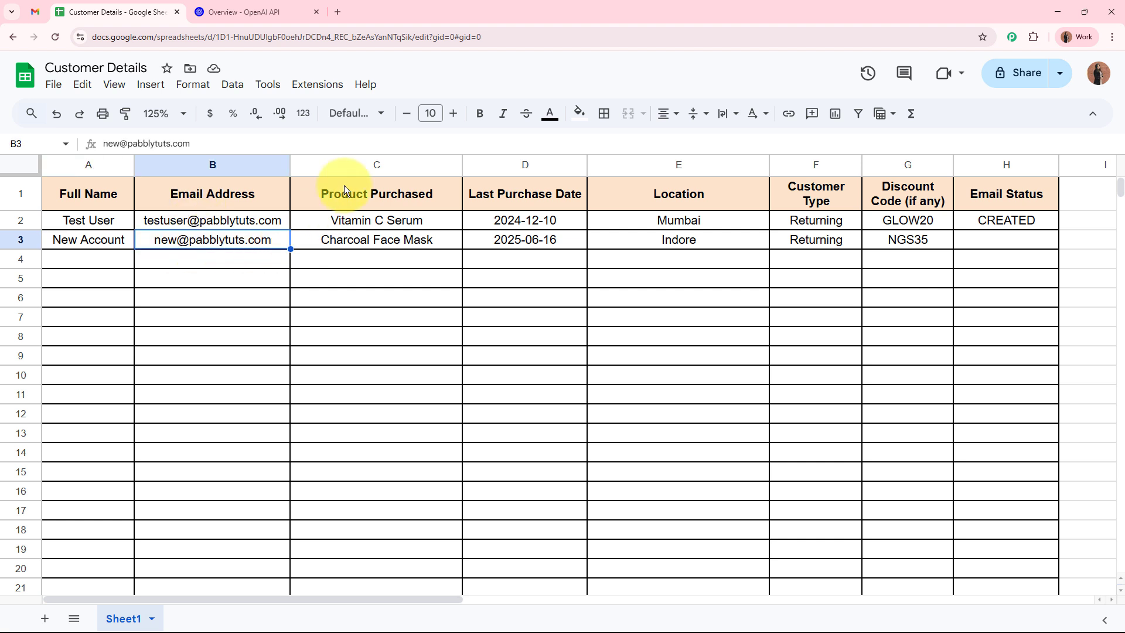
left_click(353, 243)
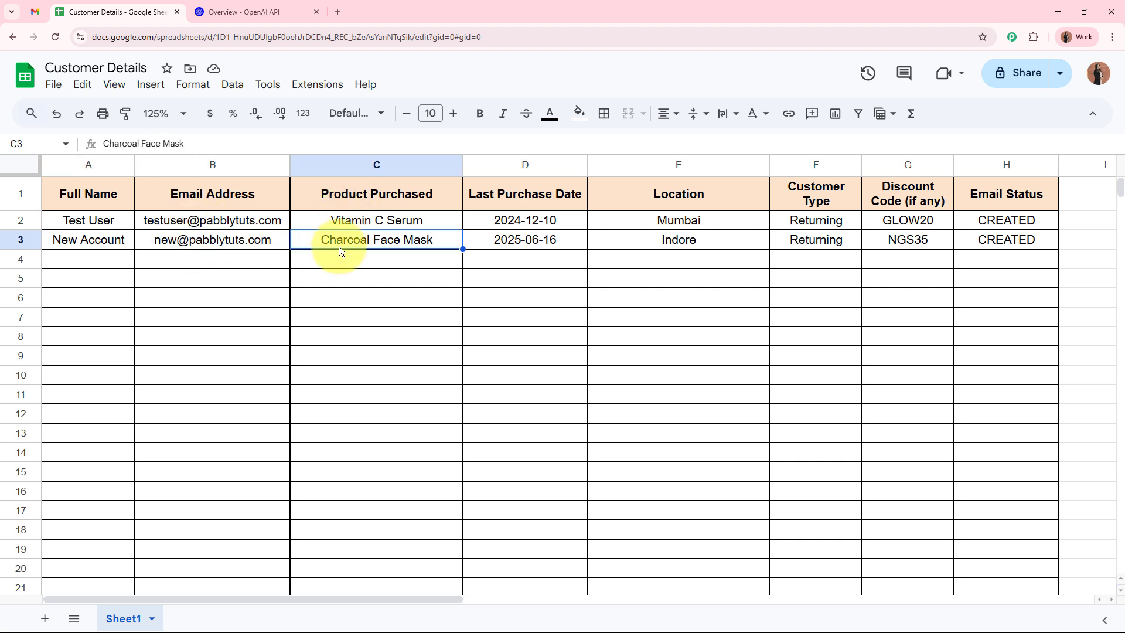
left_click(505, 244)
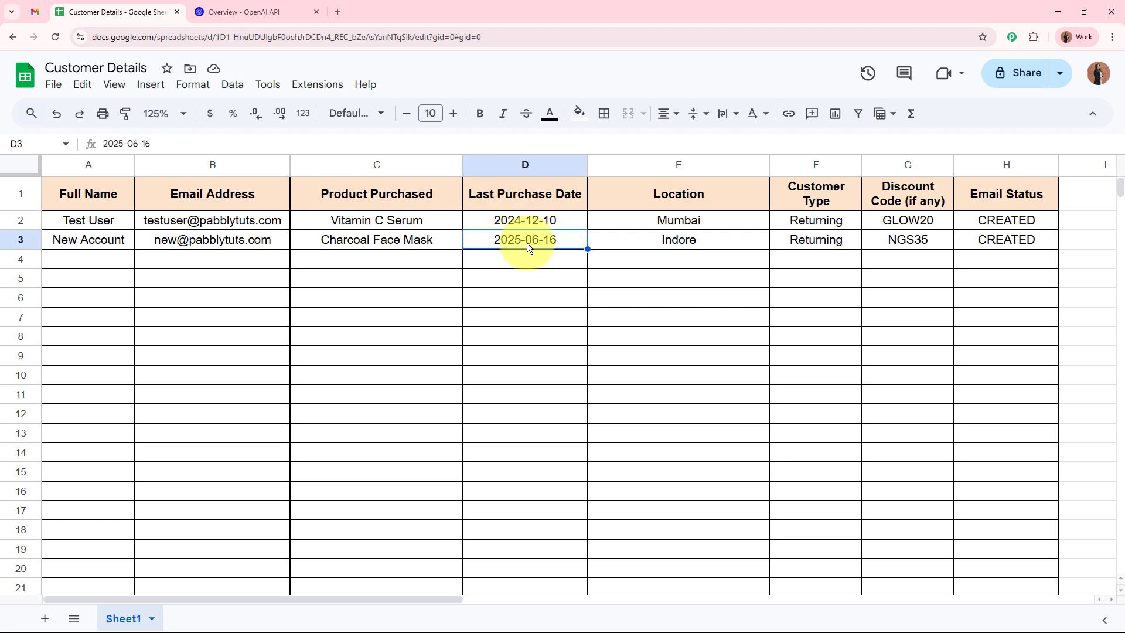
left_click(675, 243)
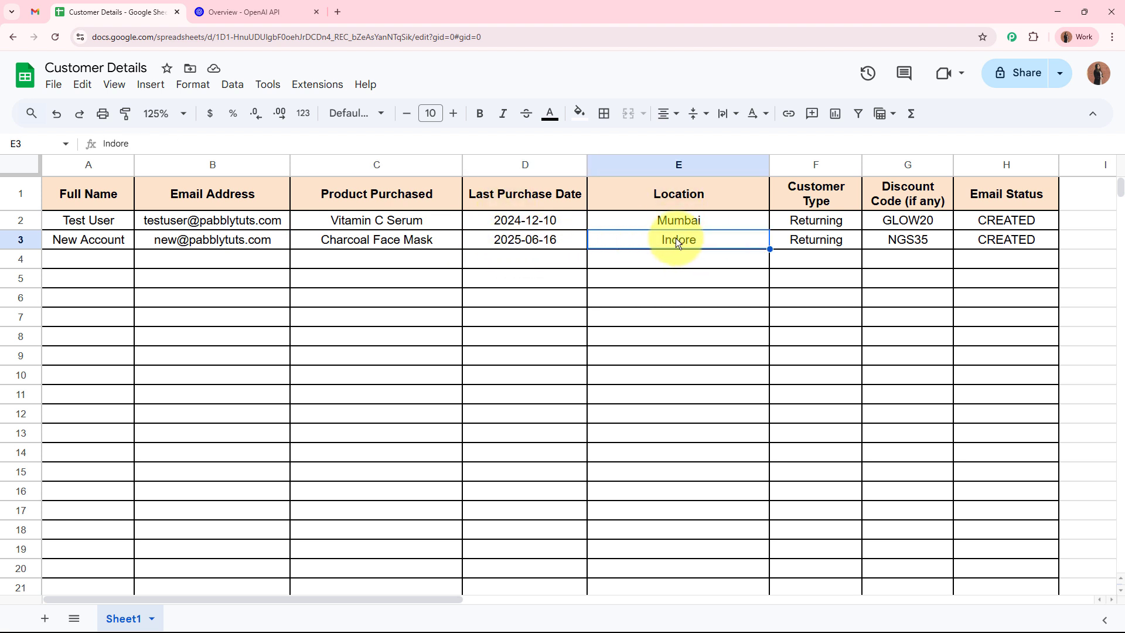
left_click(815, 246)
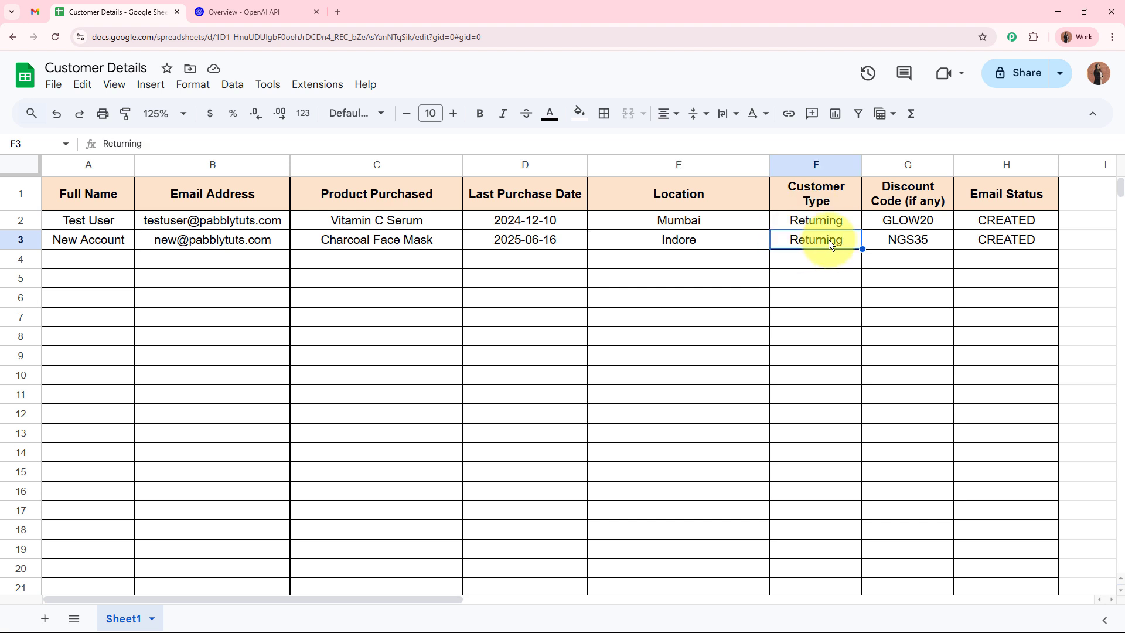
left_click(910, 241)
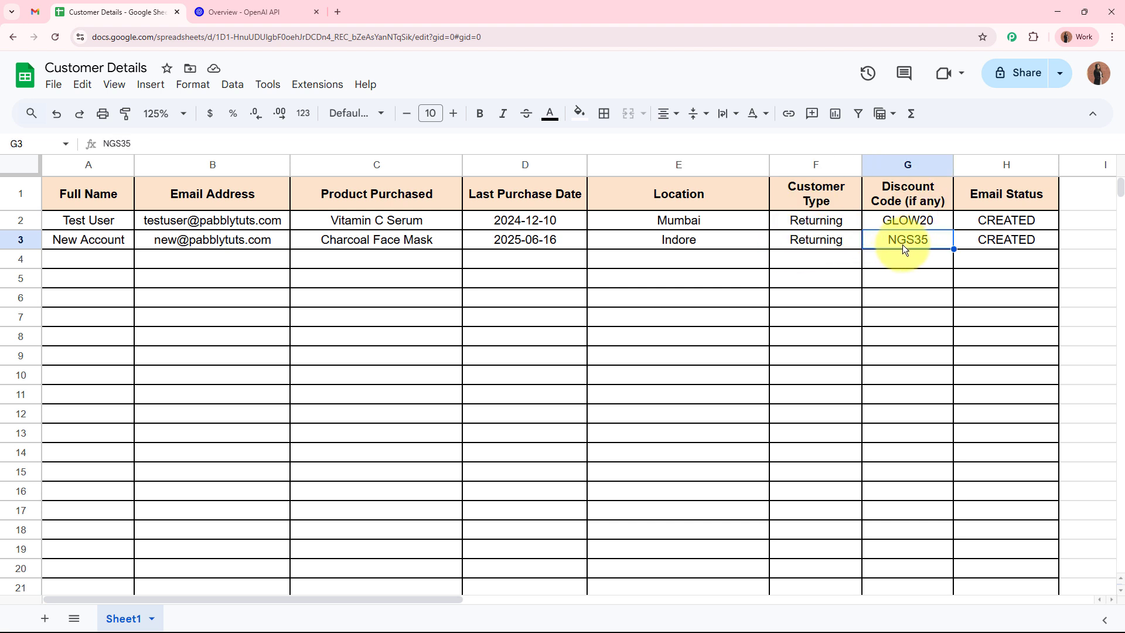
left_click(1014, 237)
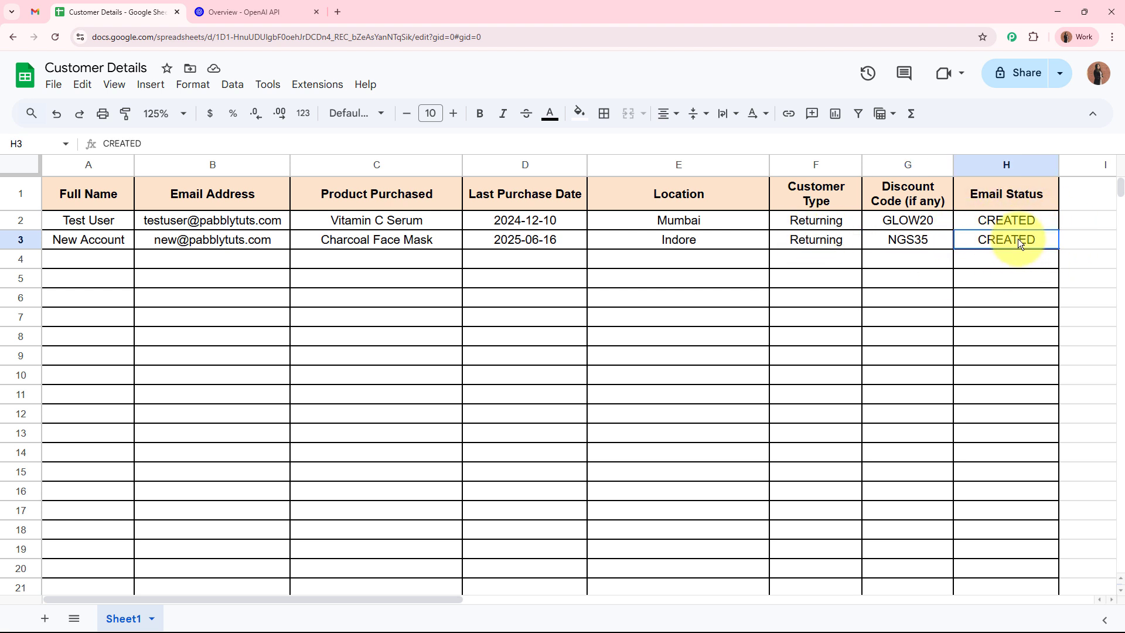
left_click(843, 316)
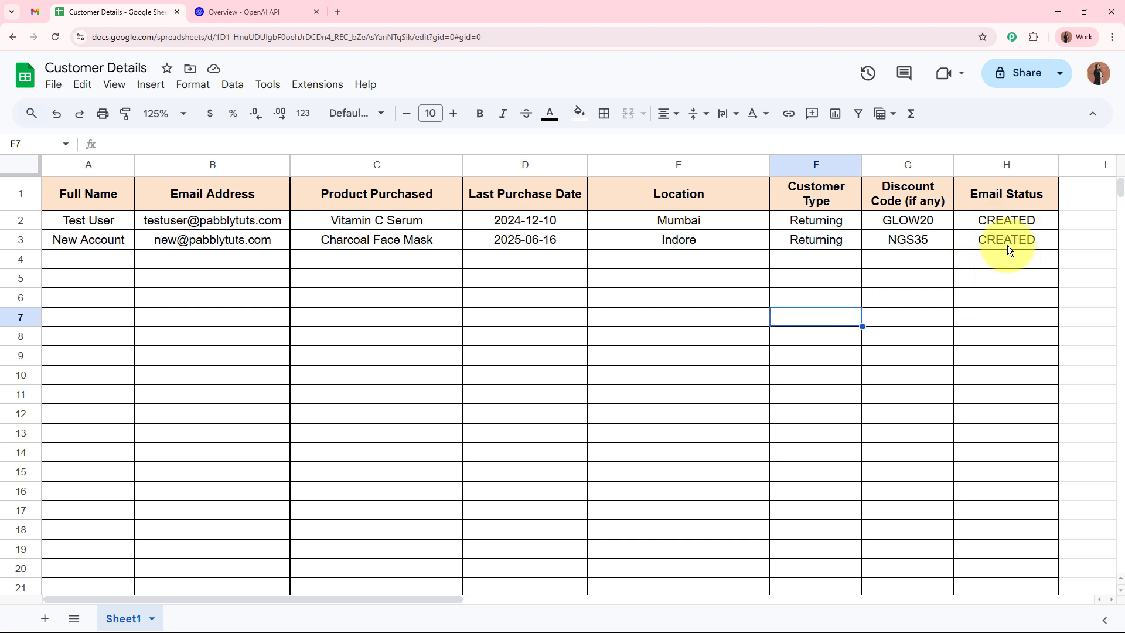
Refresh the AI-Generated Emails label in Gmail, then read the Charcoal Face Mask draft in full-screen view with the caution notice dismissed.
left_click(44, 8)
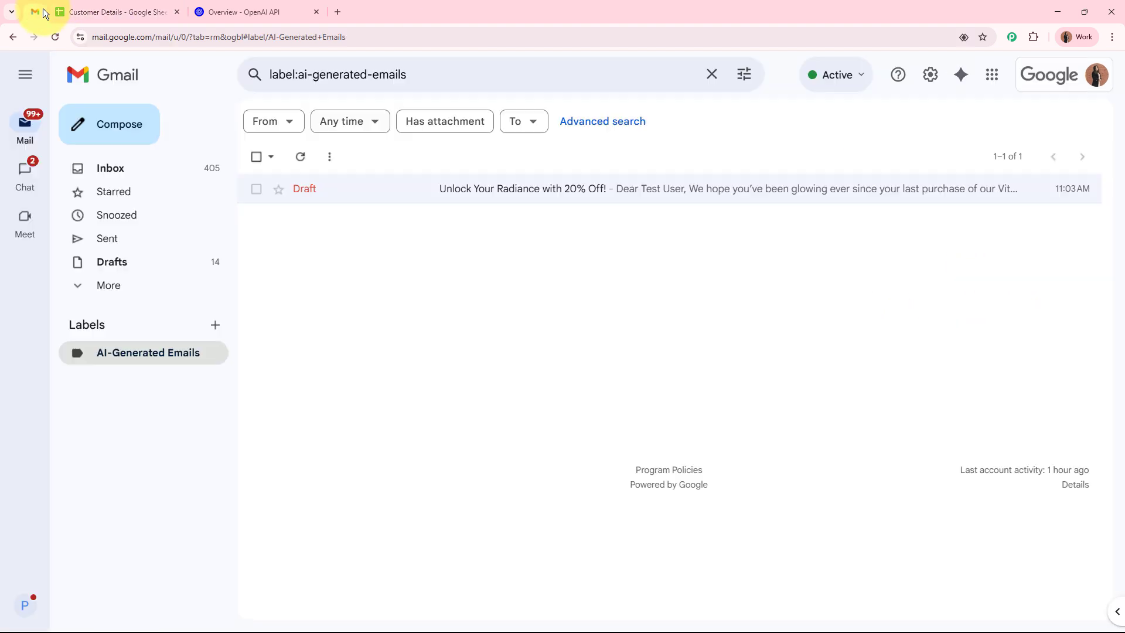
left_click(301, 156)
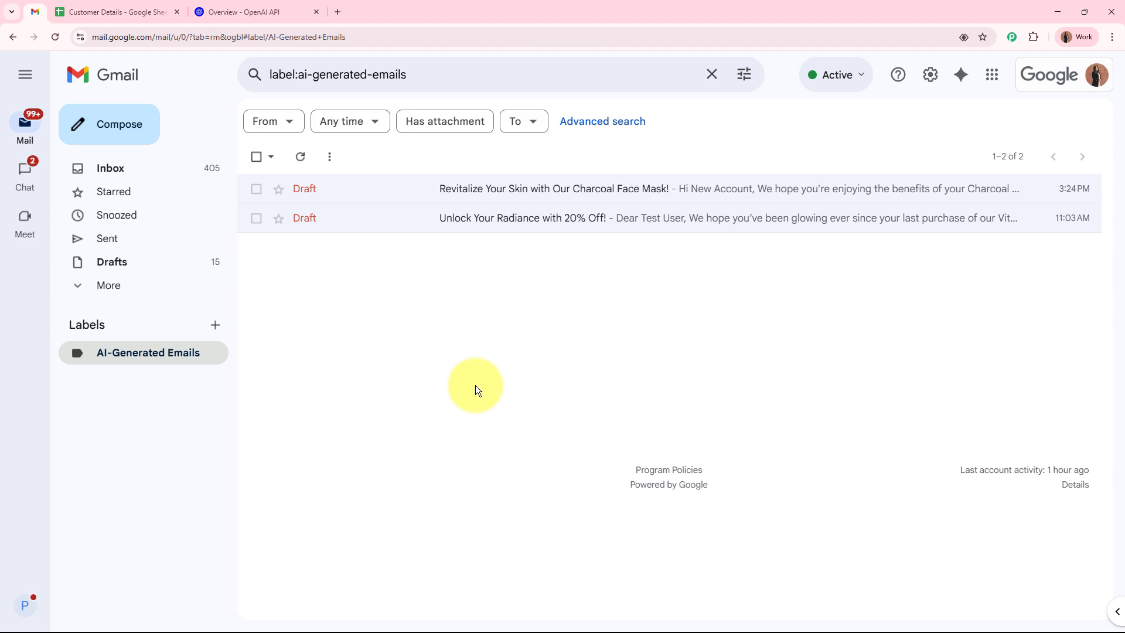
left_click(510, 189)
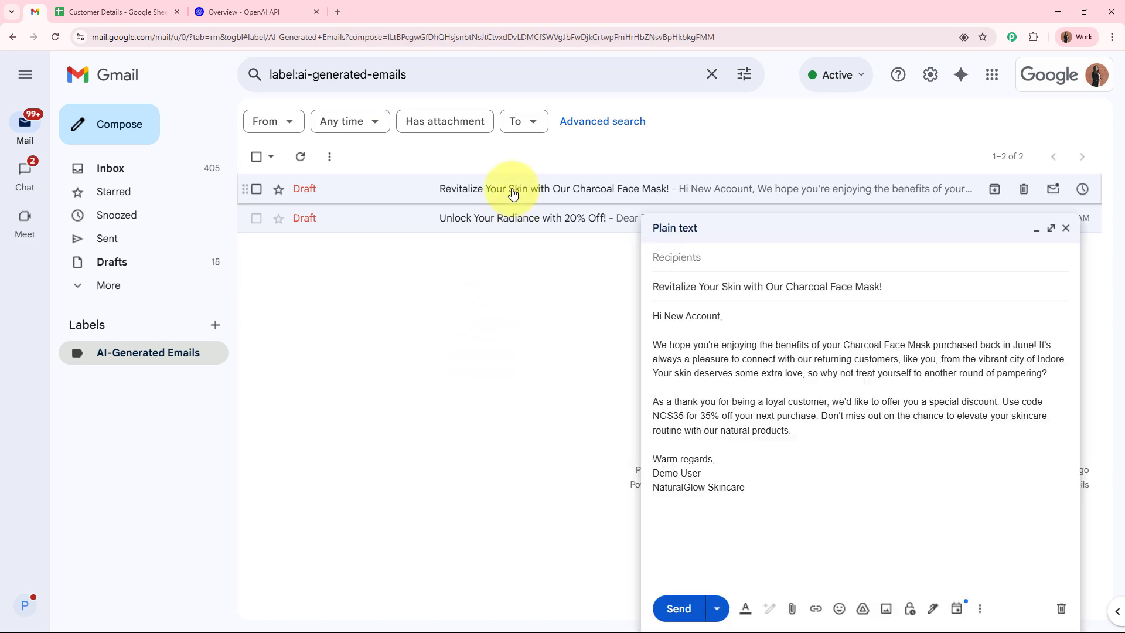
left_click(1052, 229)
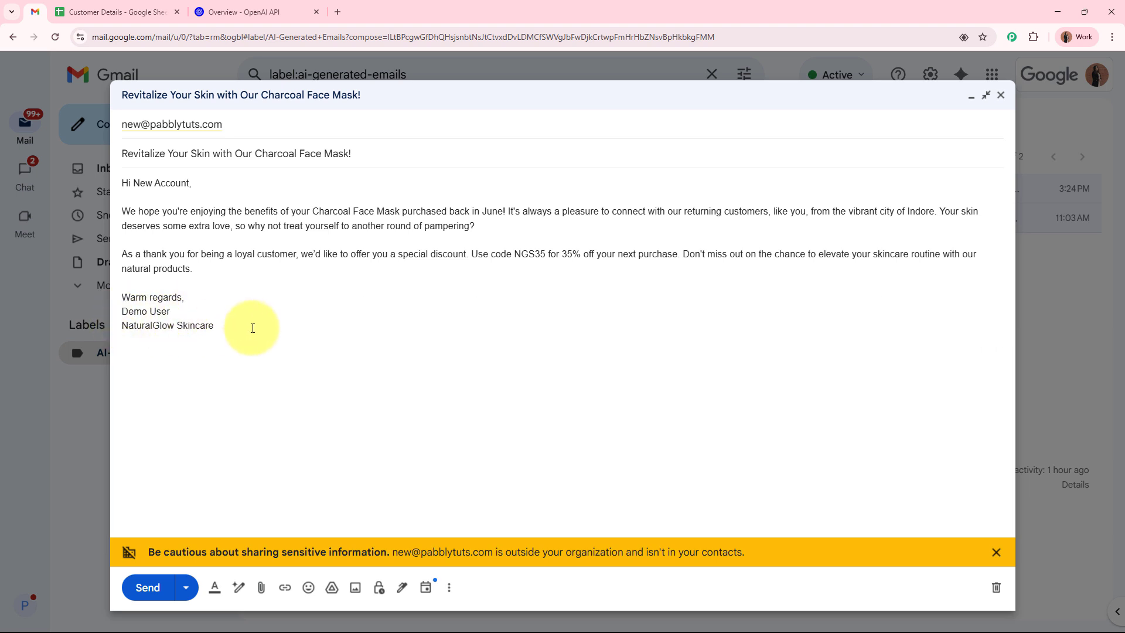
left_click(996, 553)
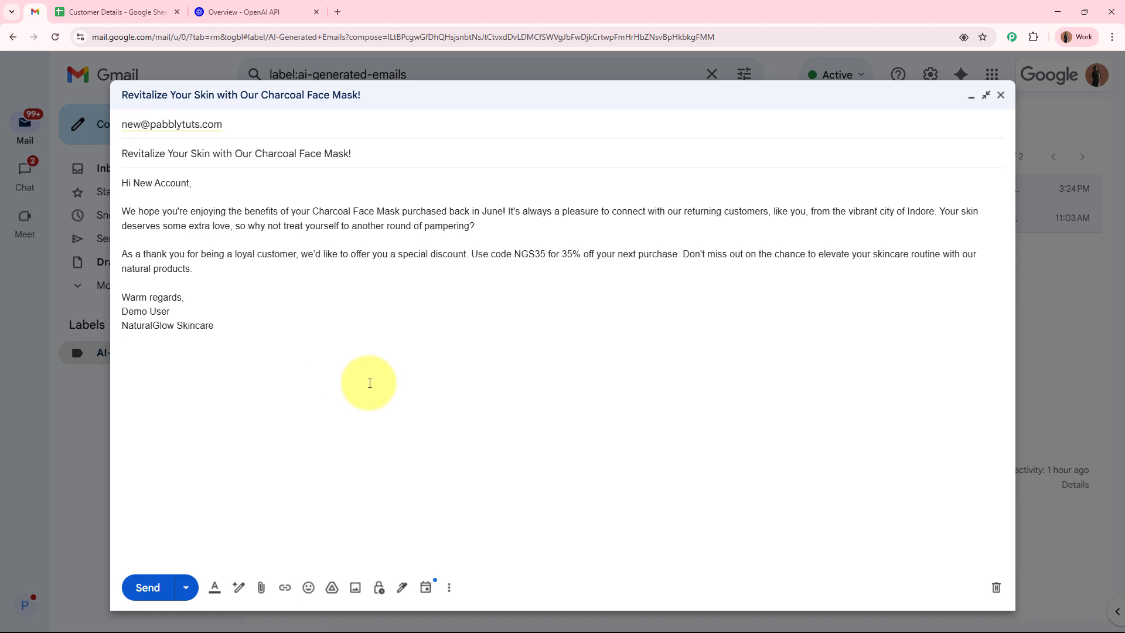
Return to the Customer Details sheet and check the row 3 values from Full Name to Discount Code against the draft.
left_click(140, 12)
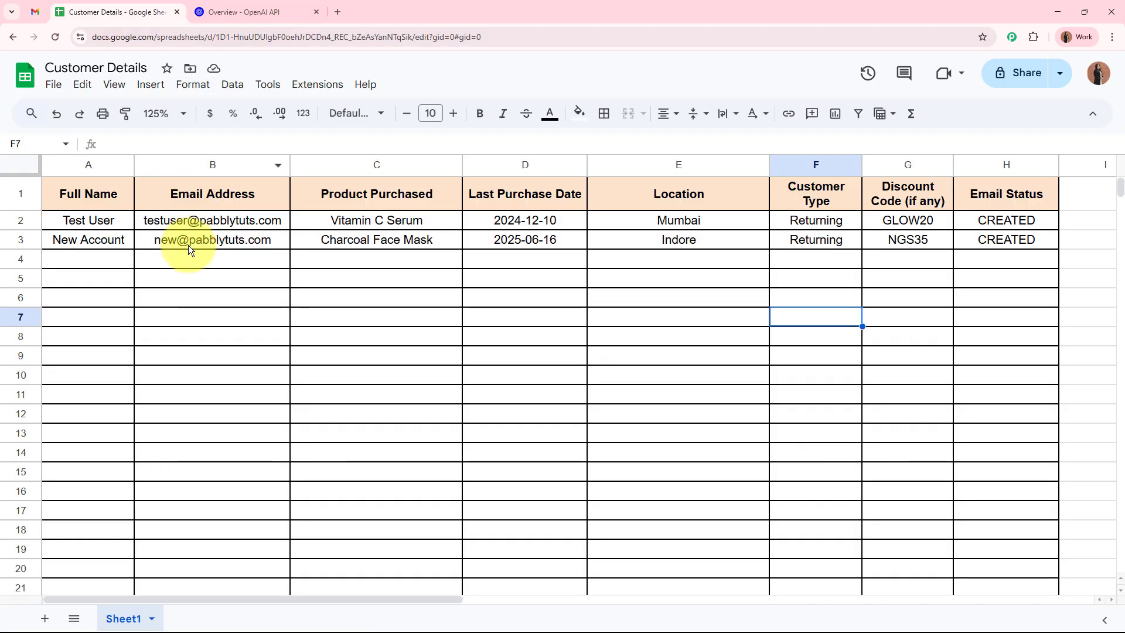
left_click_drag(77, 237, 911, 240)
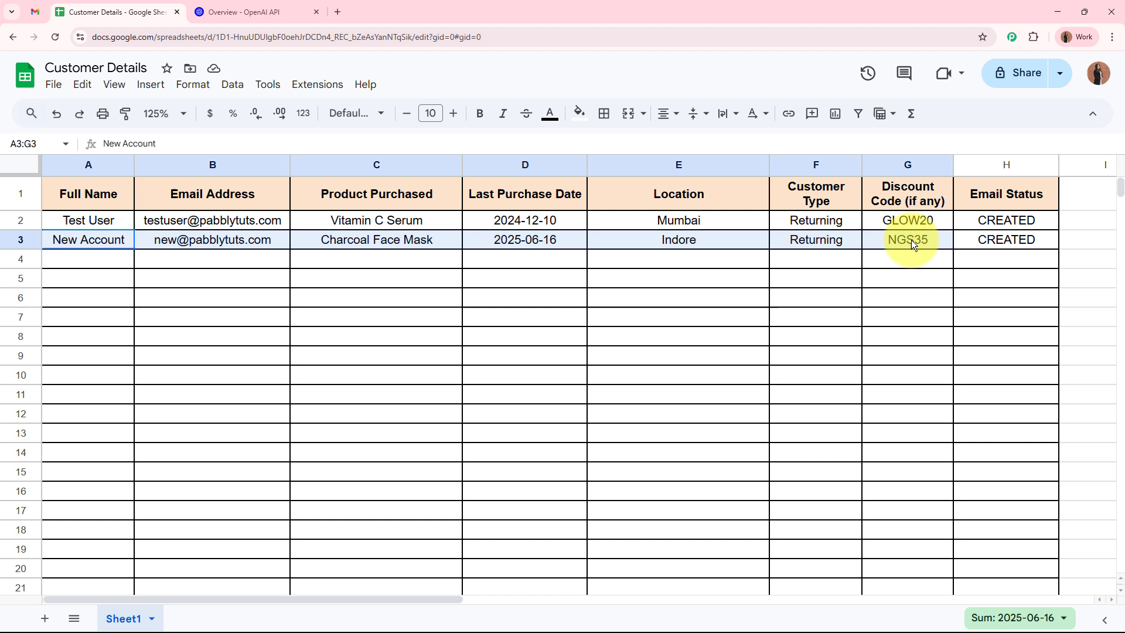
left_click(833, 324)
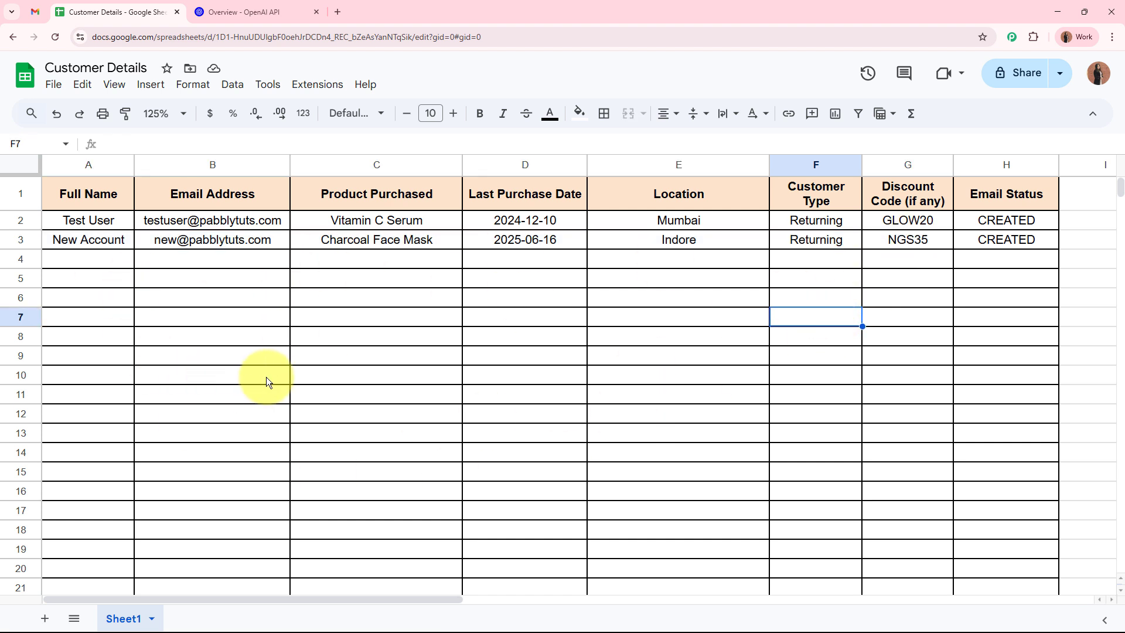
left_click(340, 12)
type("WWW.PA")
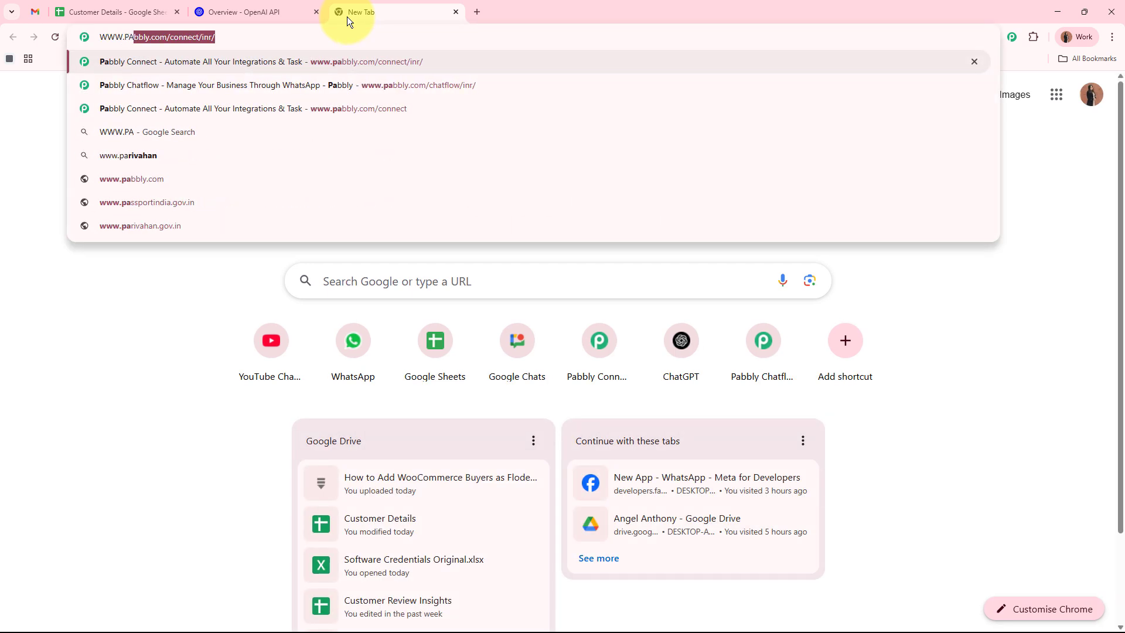
key("BackSpace")
key("BackSpace")
key("BackSpace")
key("BackSpace")
key("BackSpace")
key("BackSpace")
key("BackSpace")
type("w")
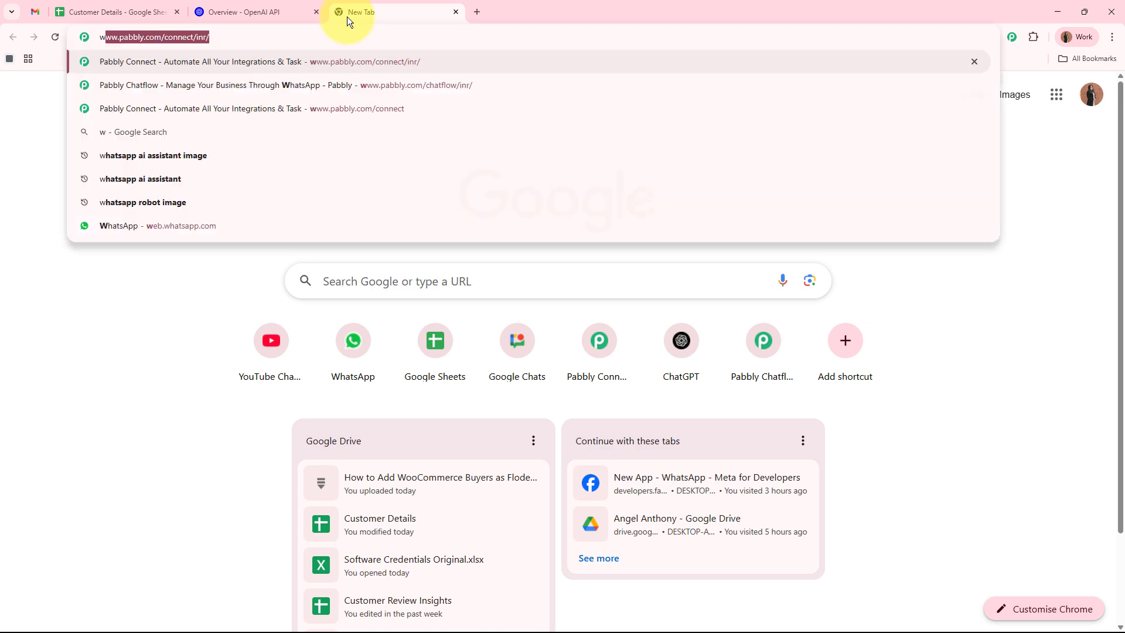
type("ww.pav")
key("BackSpace")
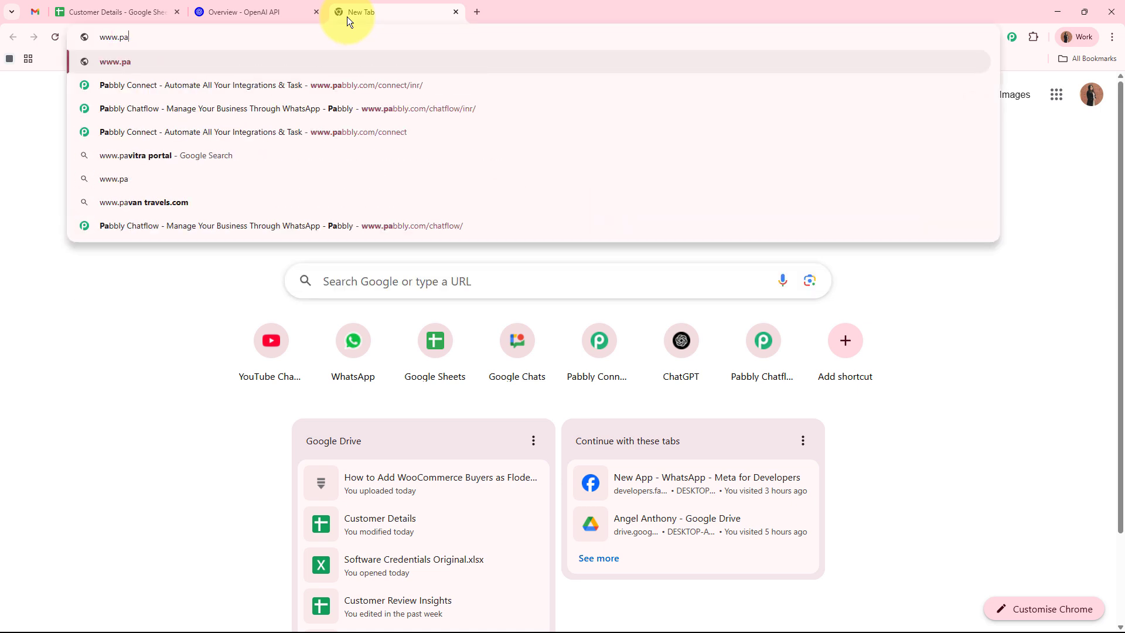
type("bbly.com/connect")
key("Return")
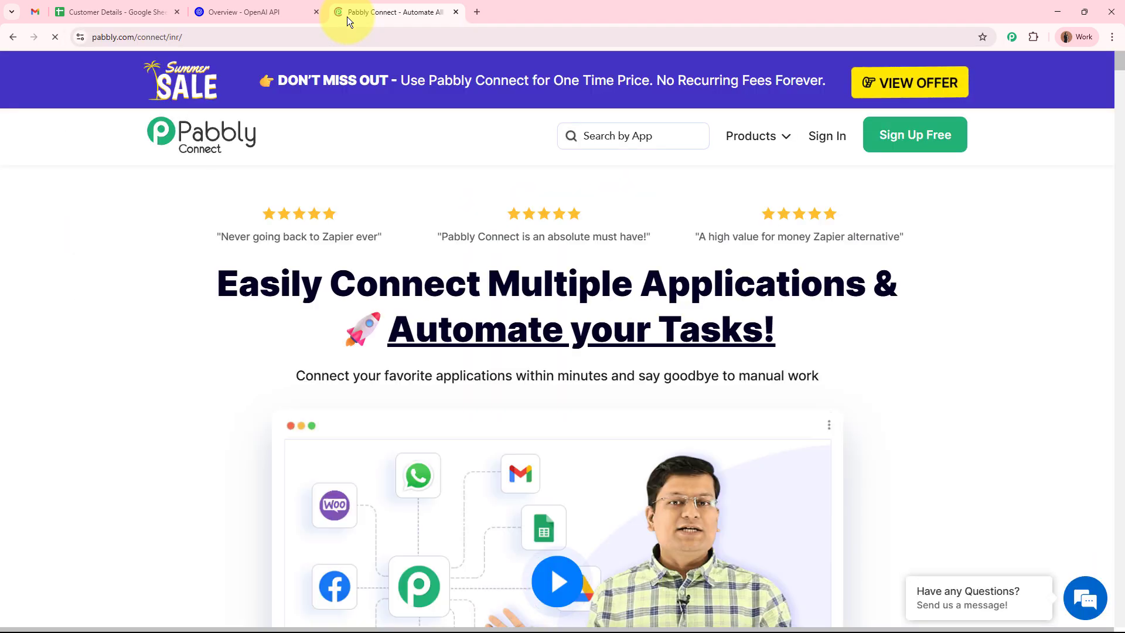
left_click_drag(372, 12, 136, 13)
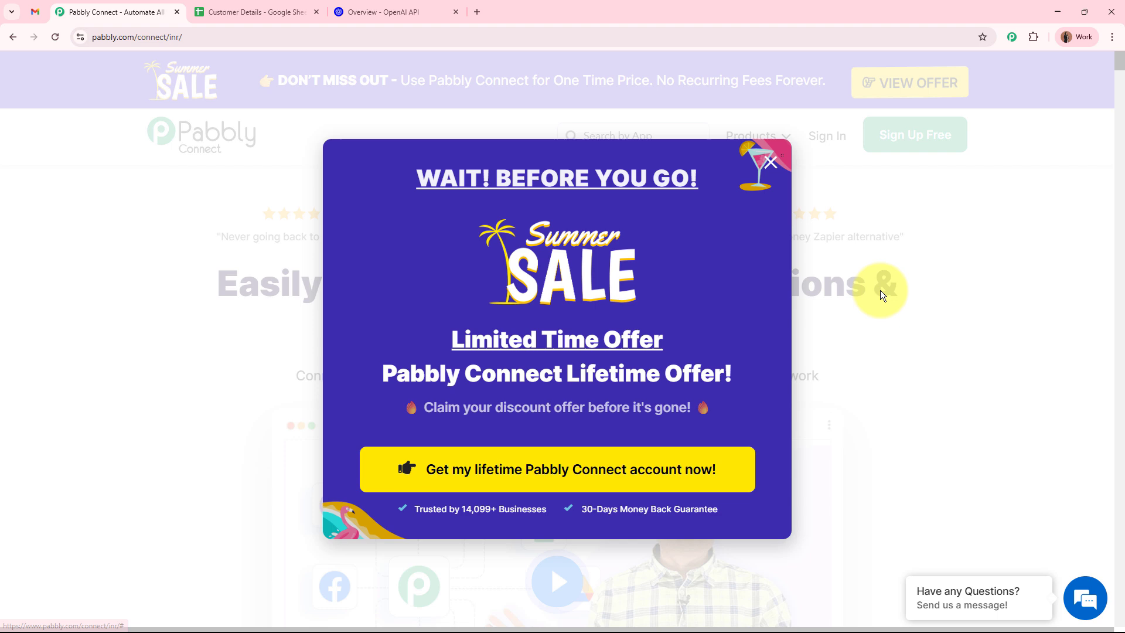
Sign in to the existing Pabbly account and access Pabbly Connect from the list of all Pabbly apps.
left_click(880, 291)
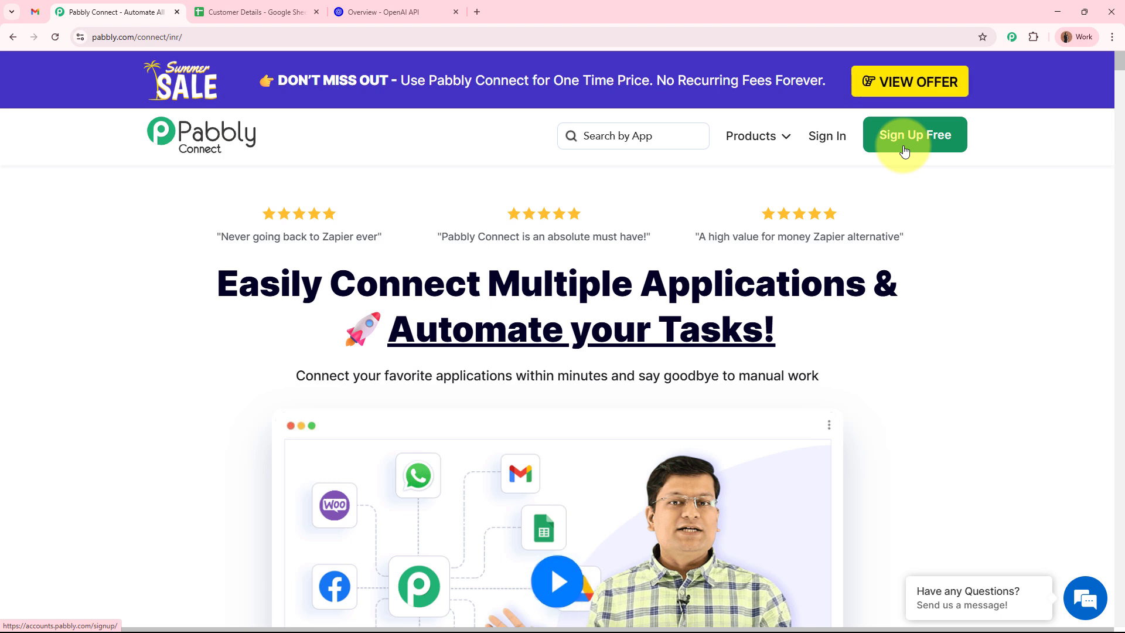
left_click(833, 144)
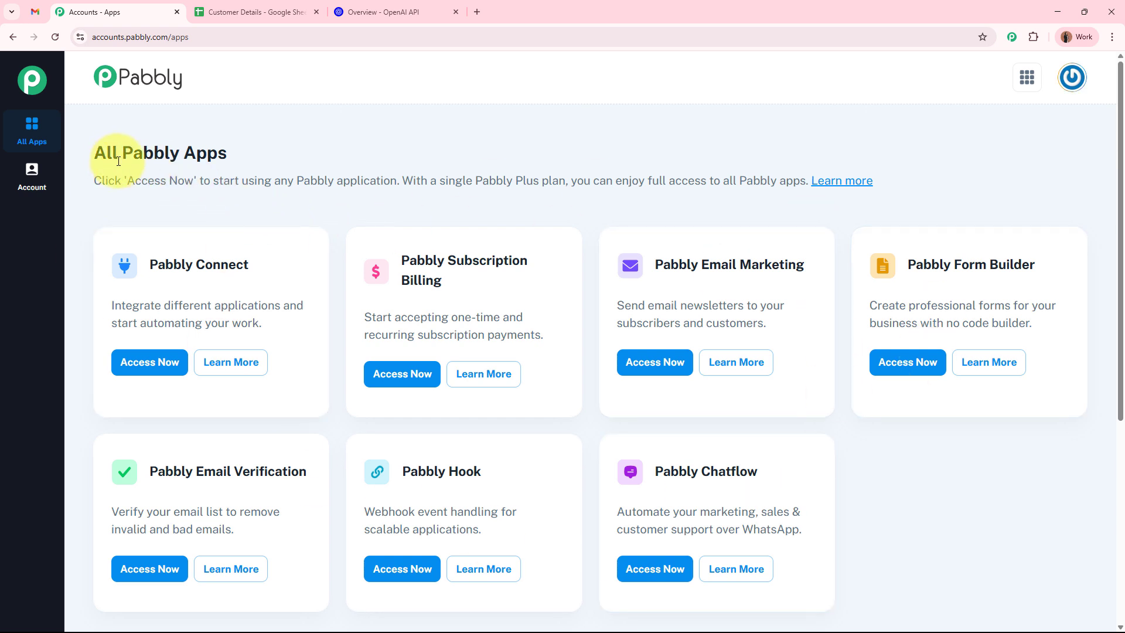
left_click_drag(99, 154, 221, 151)
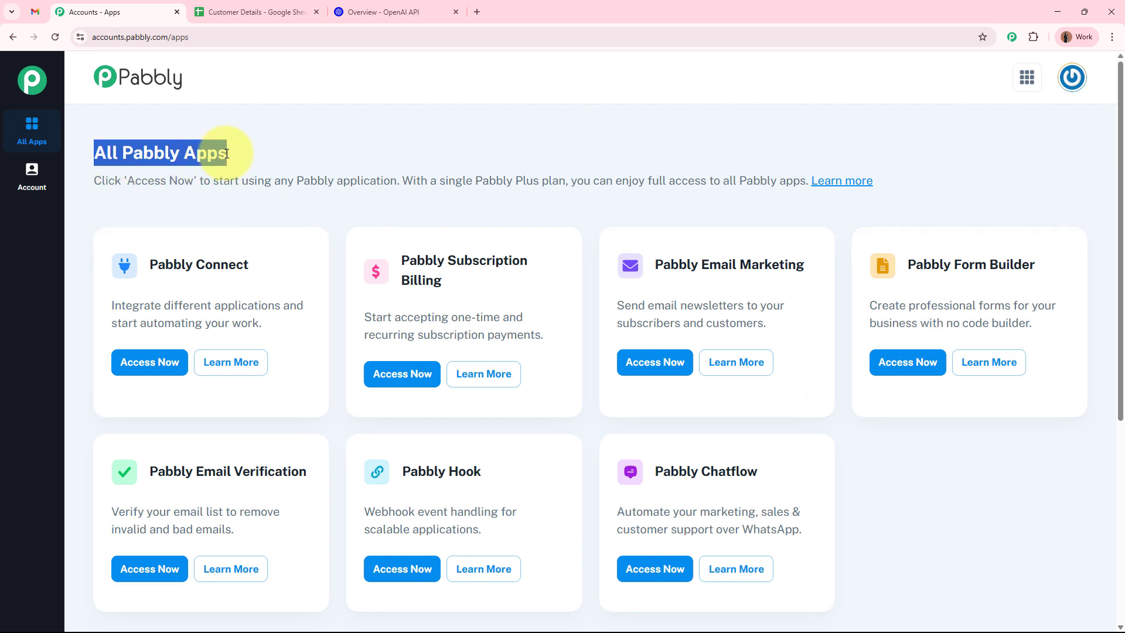
left_click(304, 151)
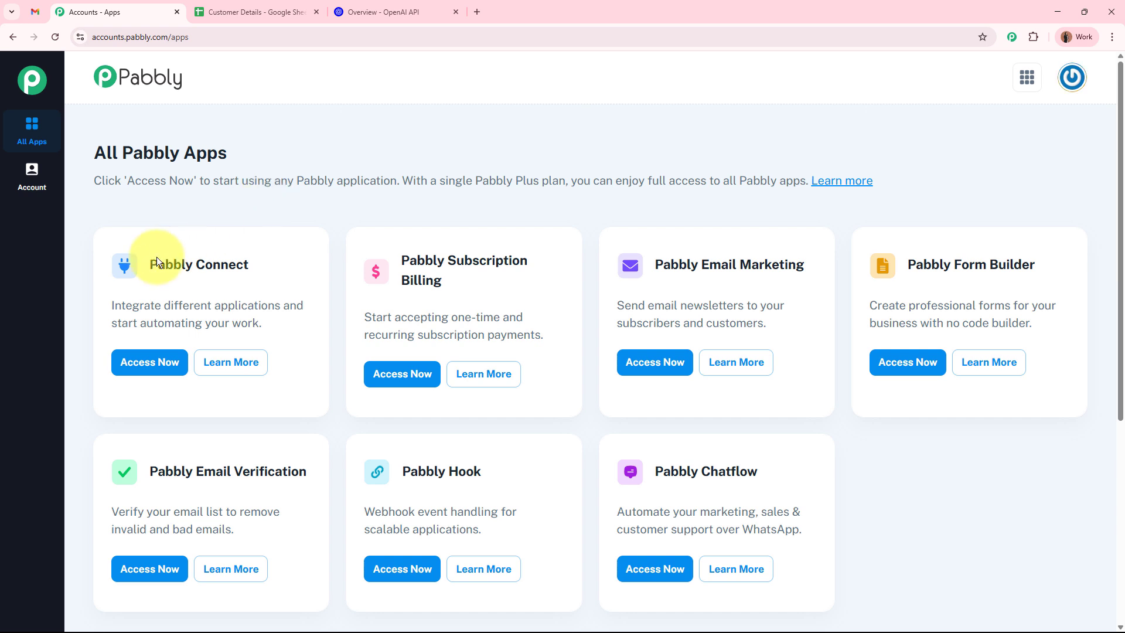
left_click_drag(145, 264, 272, 261)
left_click(297, 199)
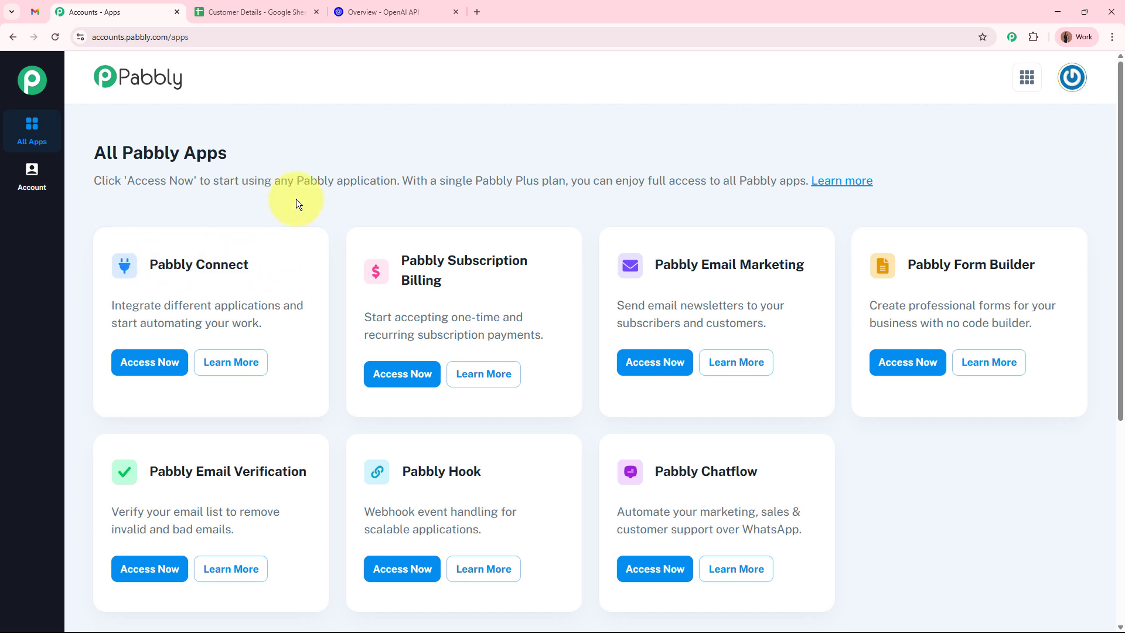
left_click(159, 366)
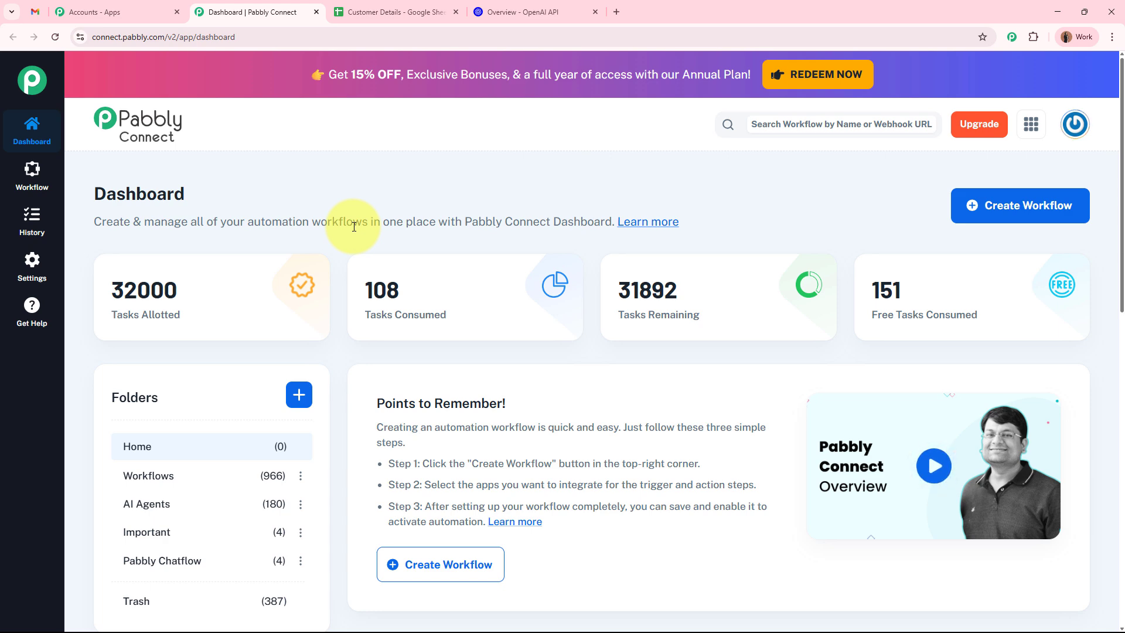
Create a workflow named "AI Agent to Personalize Marketing Emails with Customer Data" in the AI Agents folder.
left_click(1036, 206)
left_click_drag(525, 312, 340, 316)
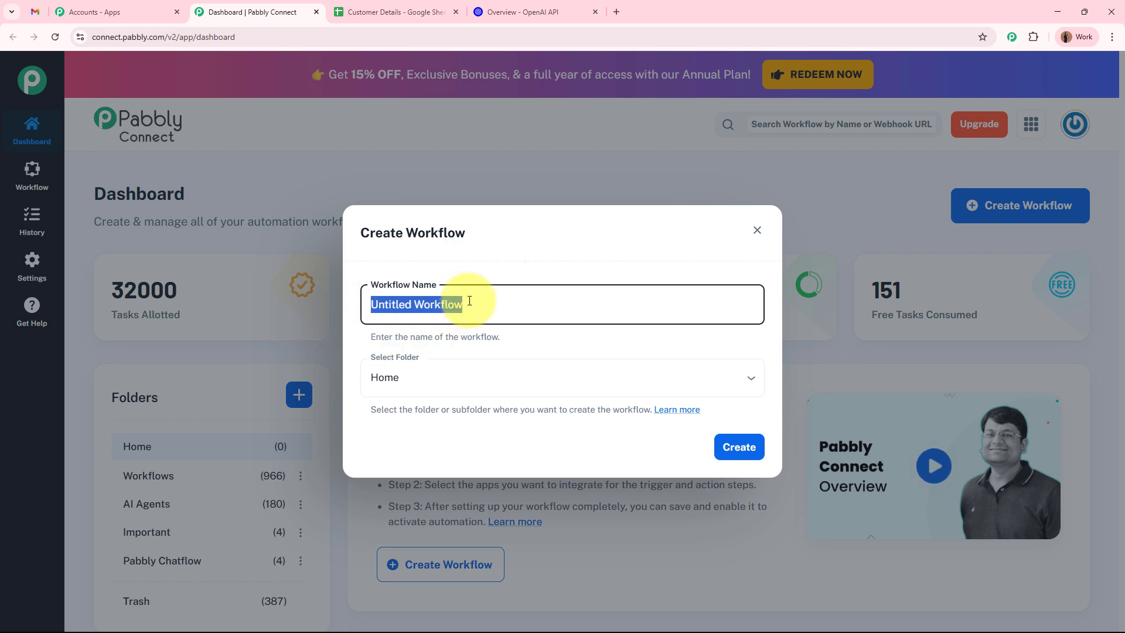
key("BackSpace")
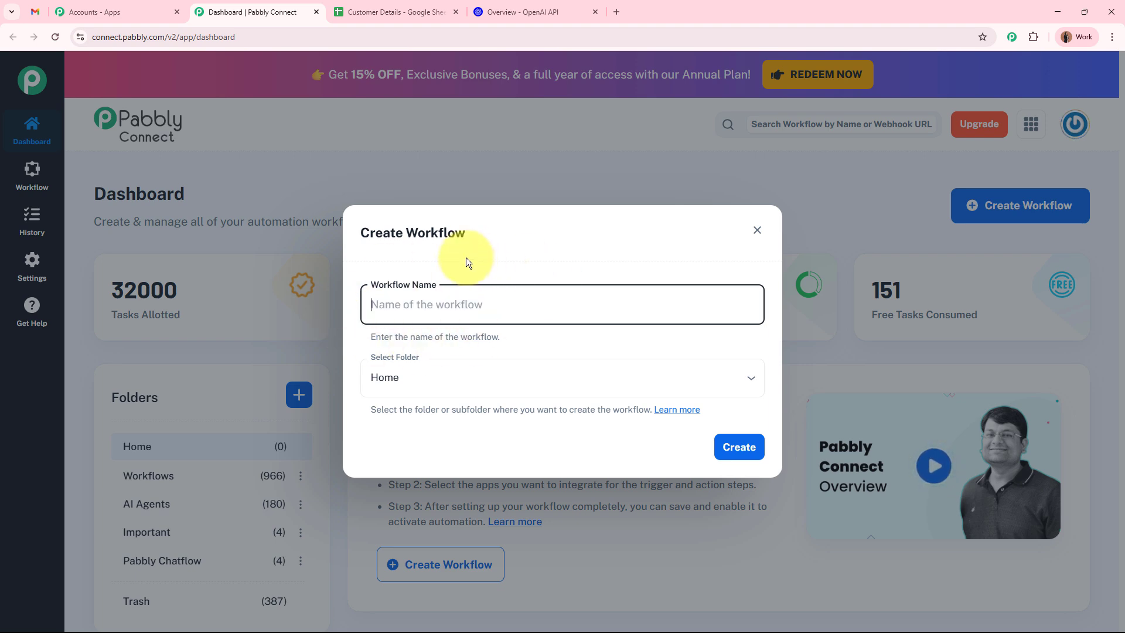
type("AI Agent to Personalize Marketing Emails with Customer Data")
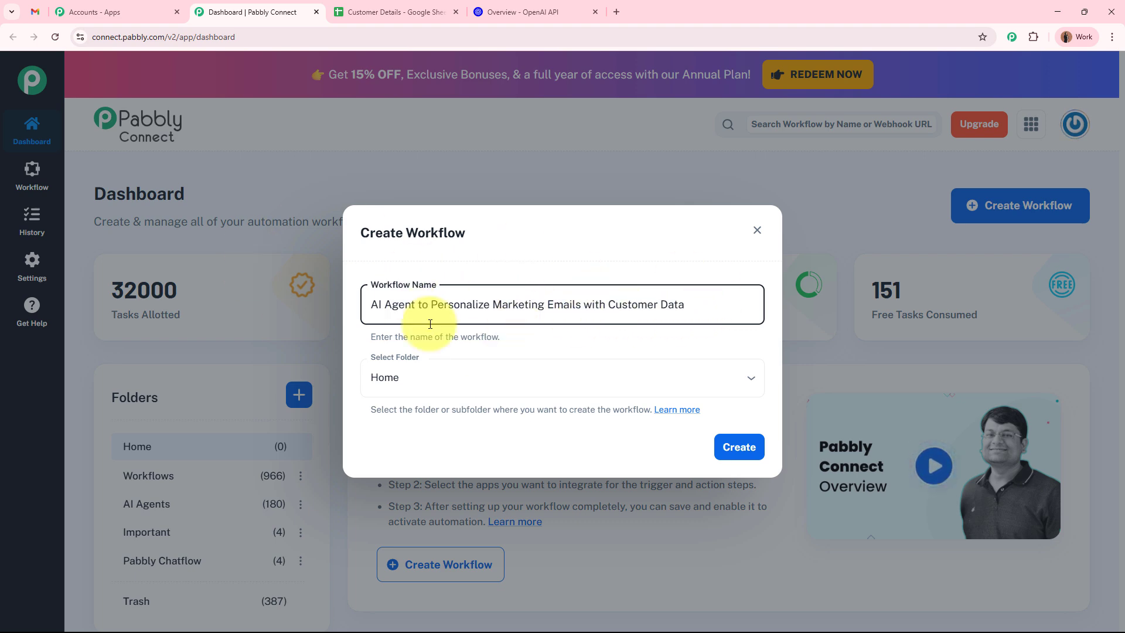
left_click(447, 374)
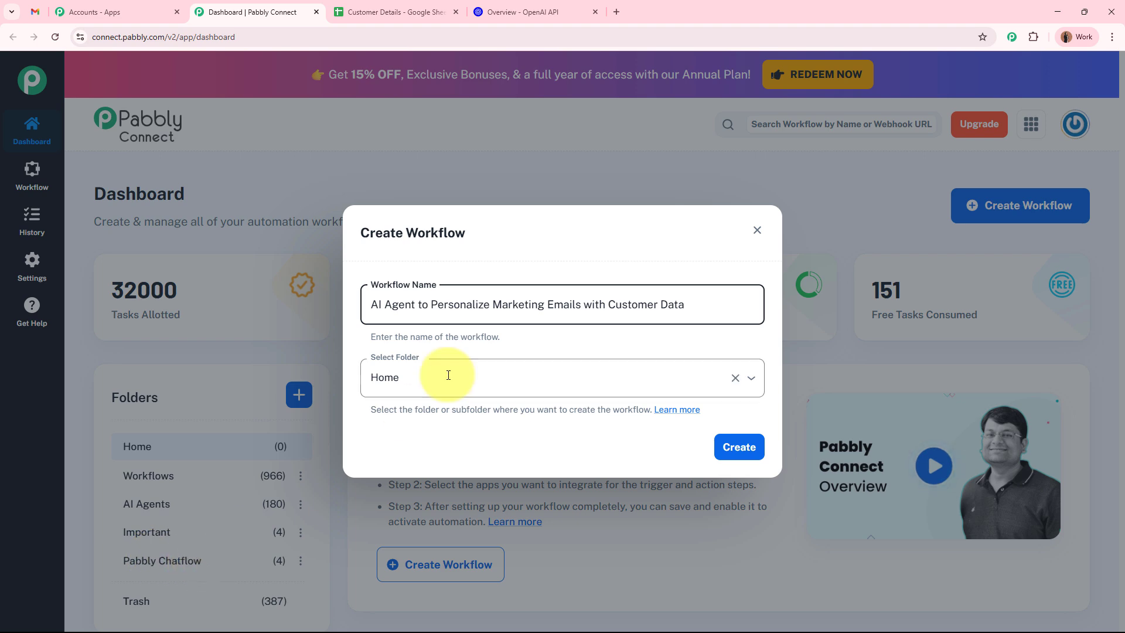
left_click(422, 467)
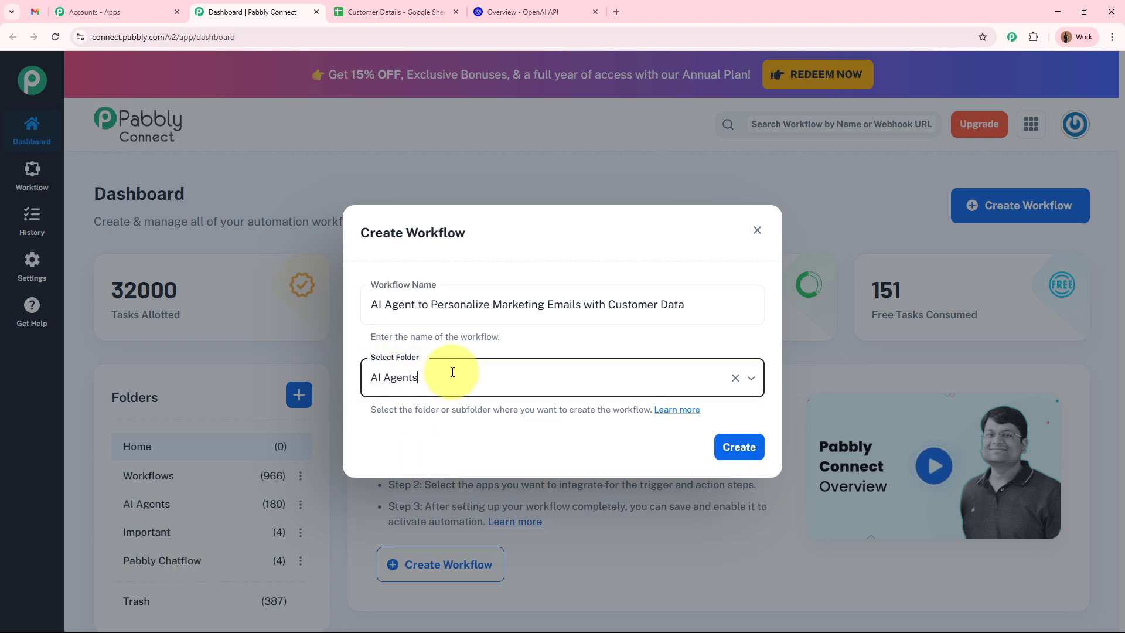
left_click(735, 447)
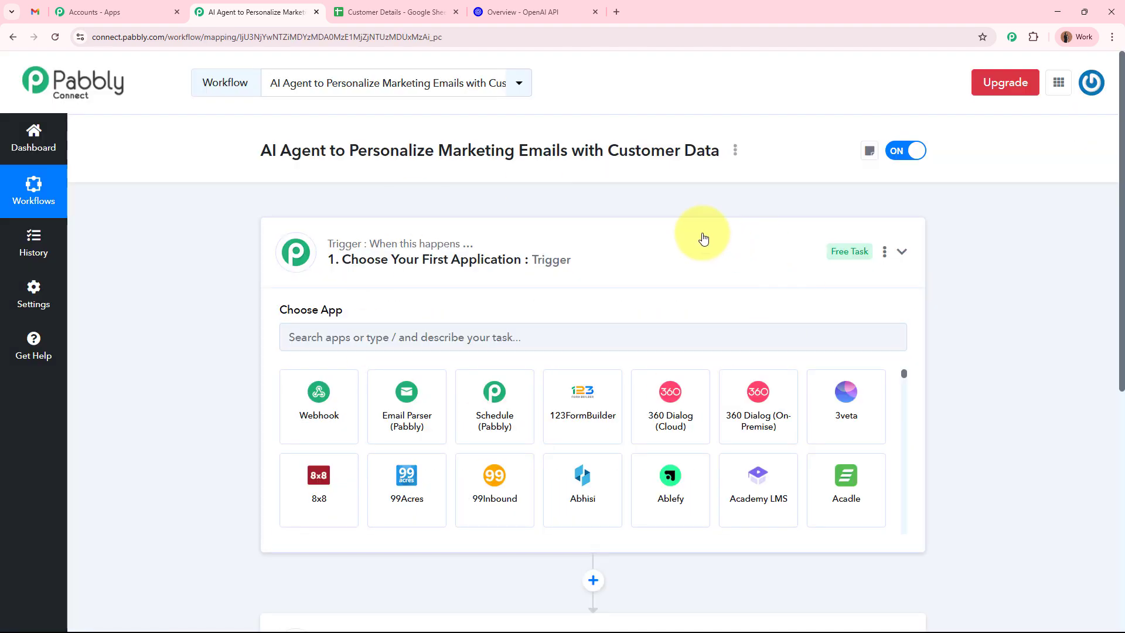
Choose Google Sheets as the app for the workflow's trigger step.
left_click(703, 238)
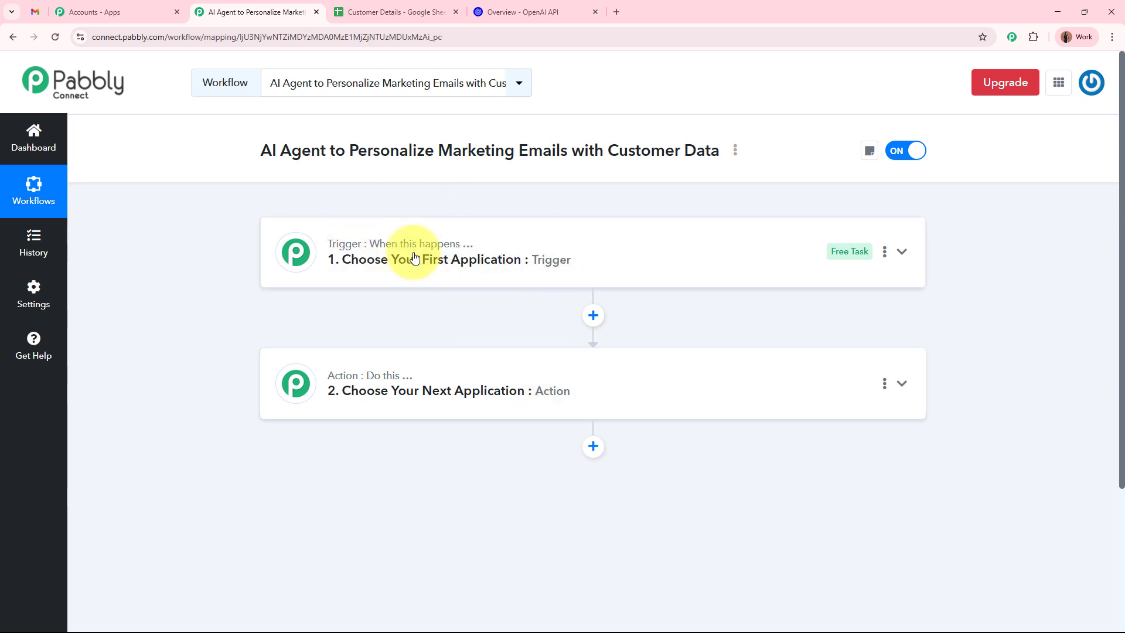
left_click(741, 245)
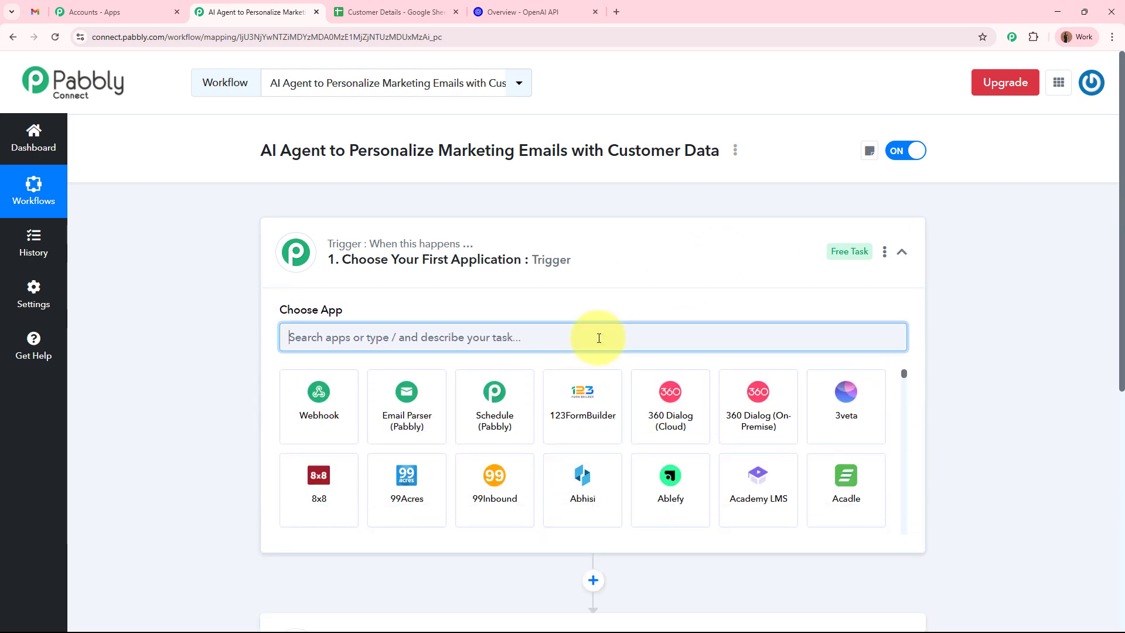
type("Googlr")
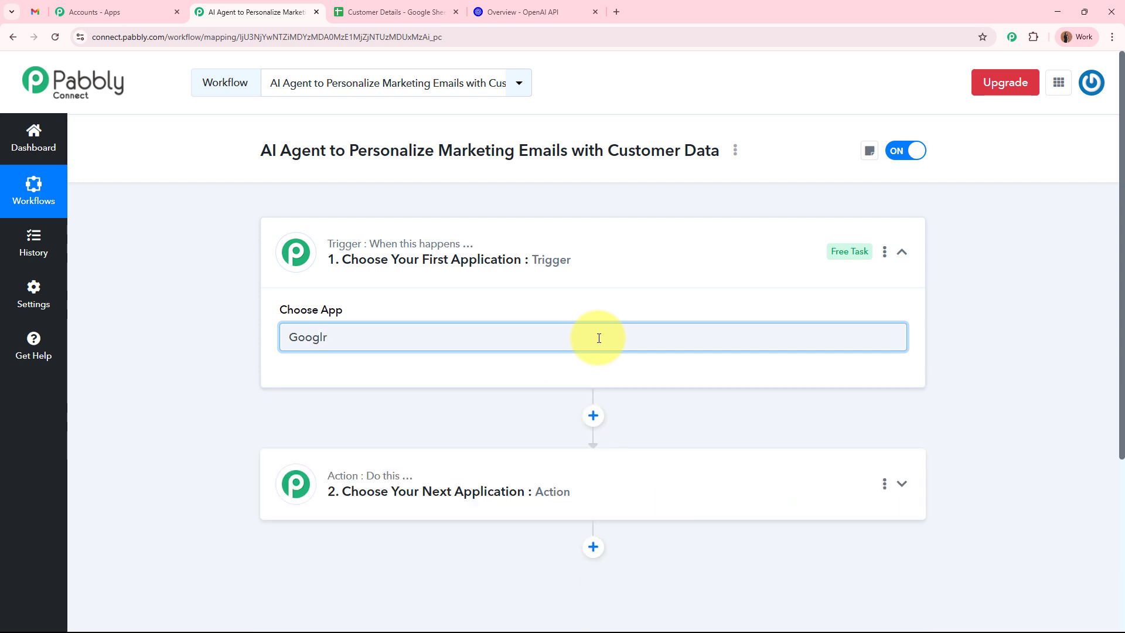
key("BackSpace")
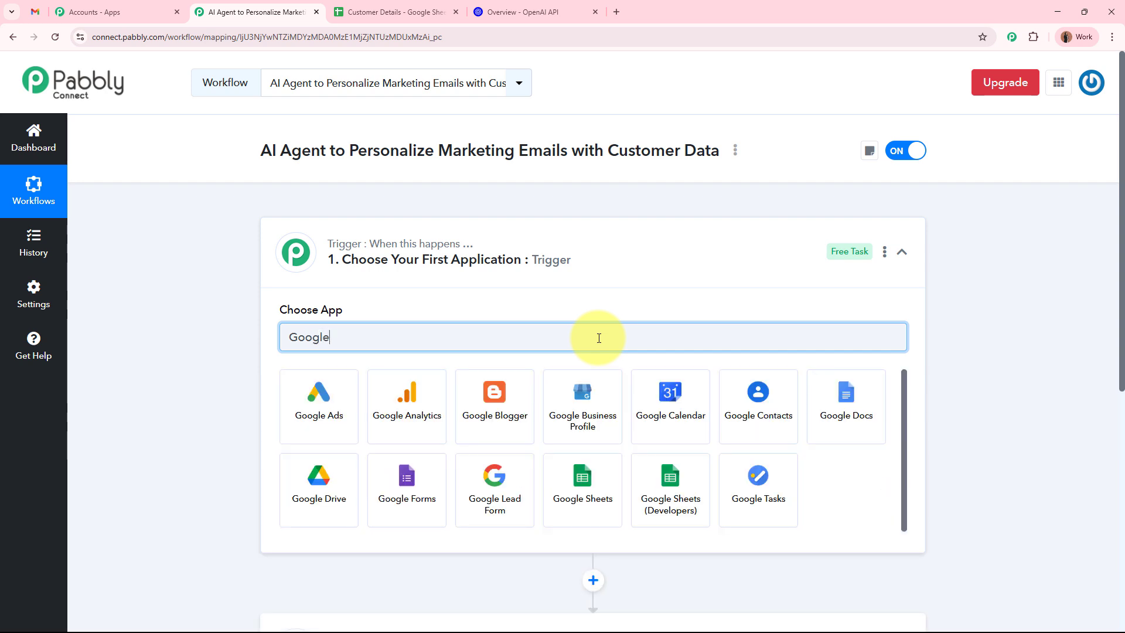
left_click(582, 491)
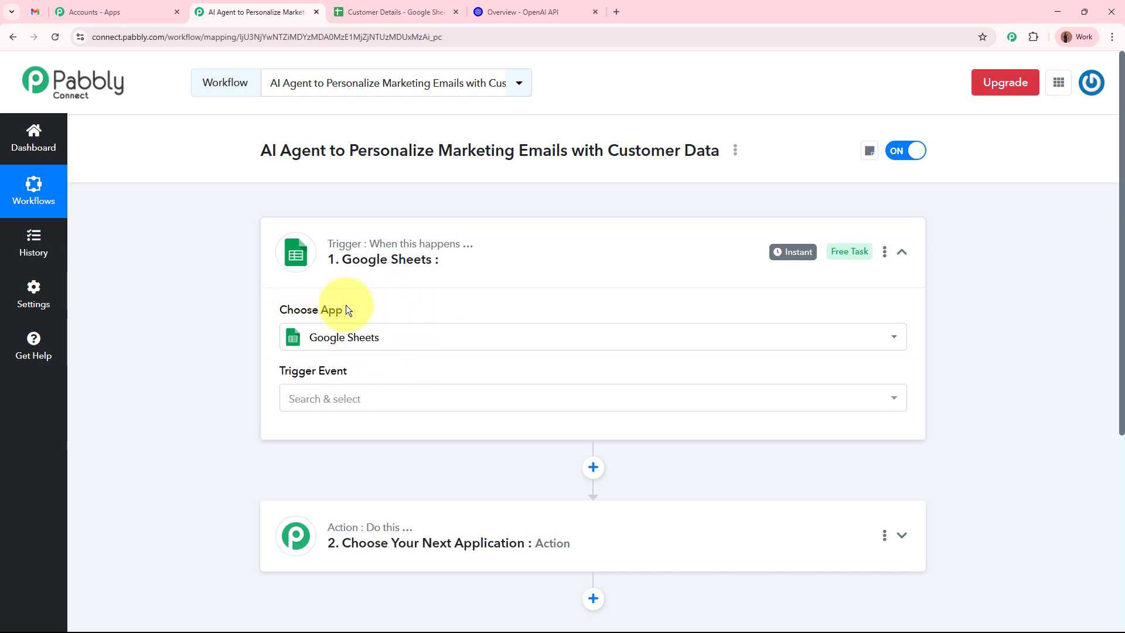
Review the customer row columns in the Customer Details sheet, and set the workflow's trigger event to New or Updated Spreadsheet Row.
left_click(403, 11)
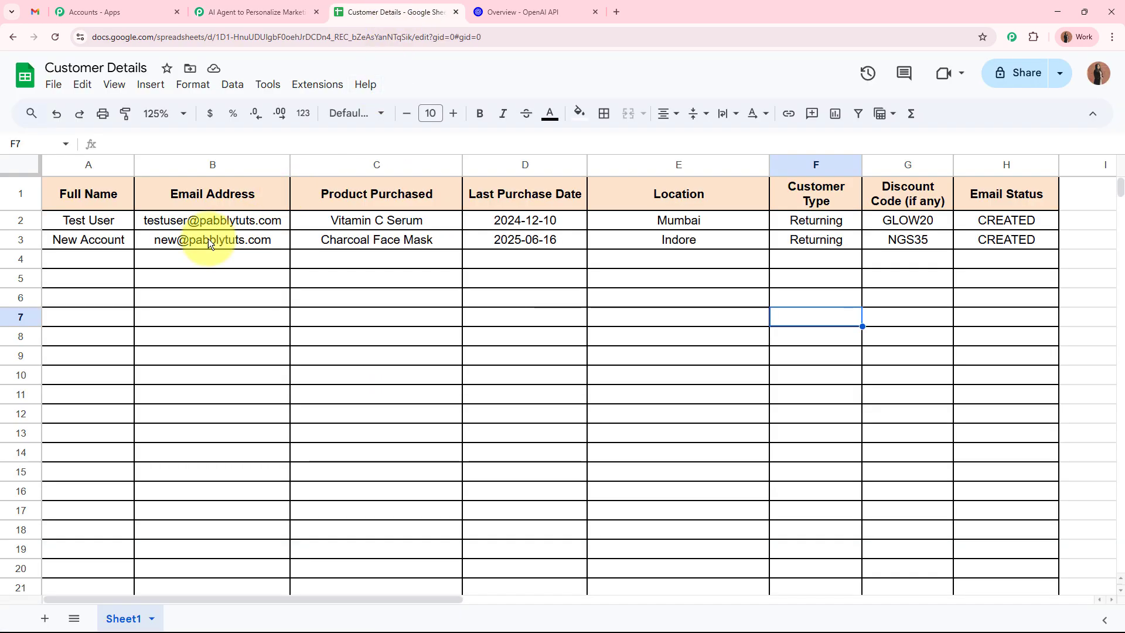
left_click_drag(111, 262, 904, 248)
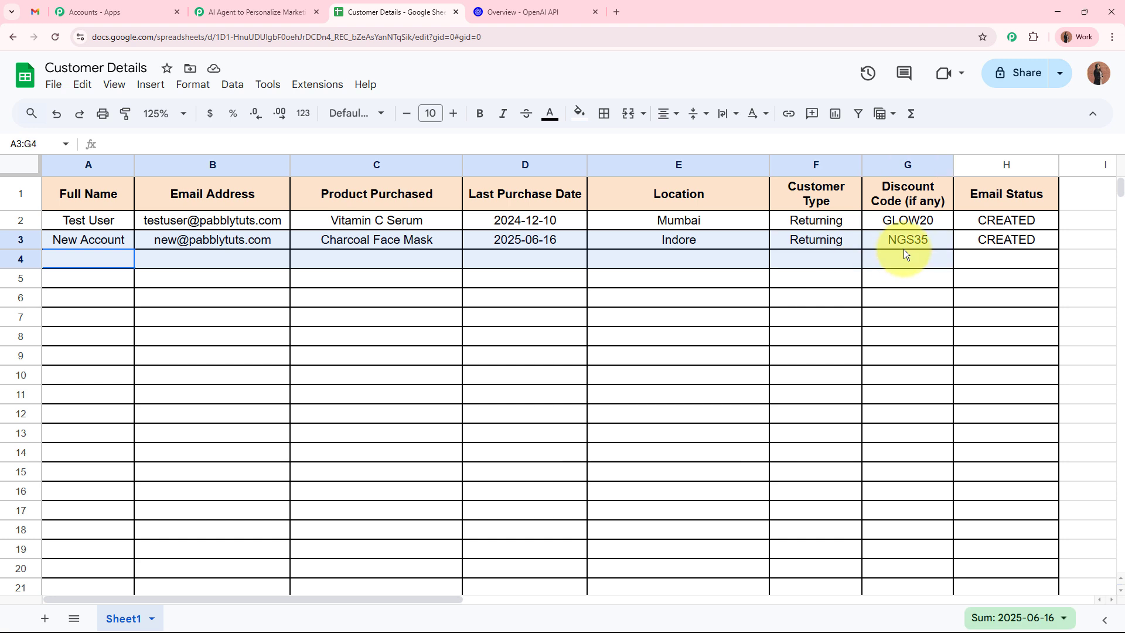
left_click(222, 12)
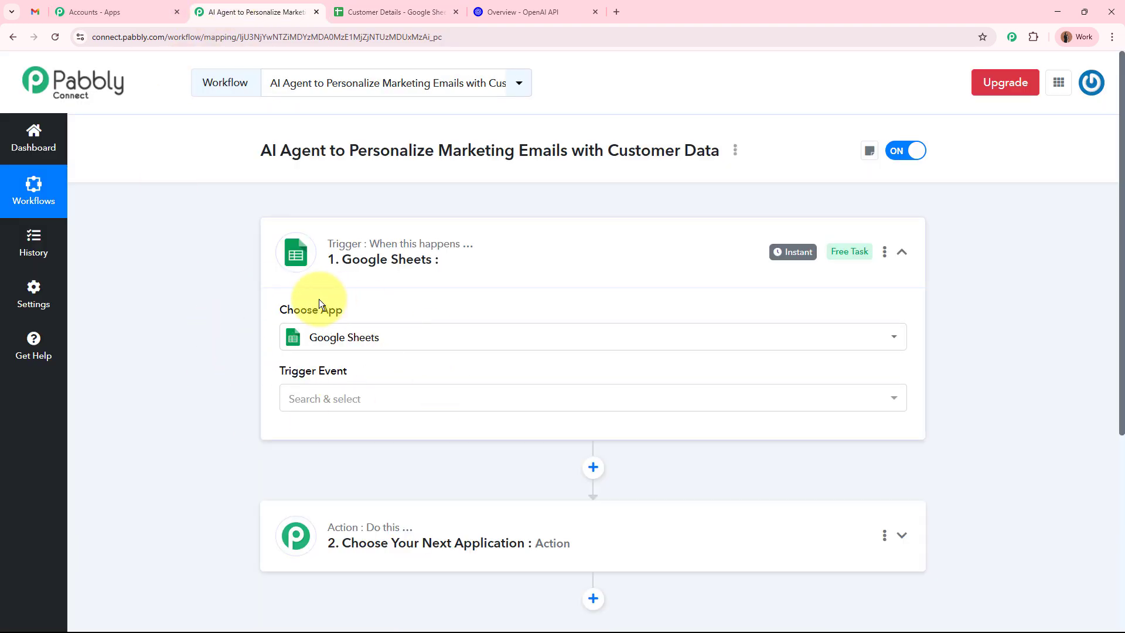
left_click_drag(277, 311, 347, 305)
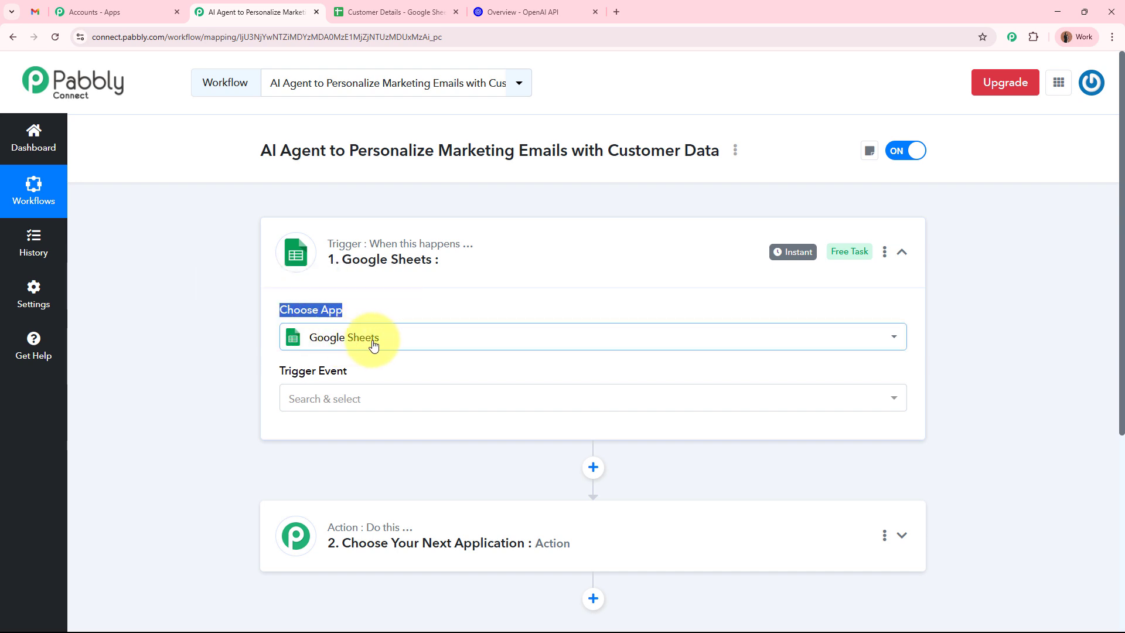
left_click_drag(279, 369, 351, 370)
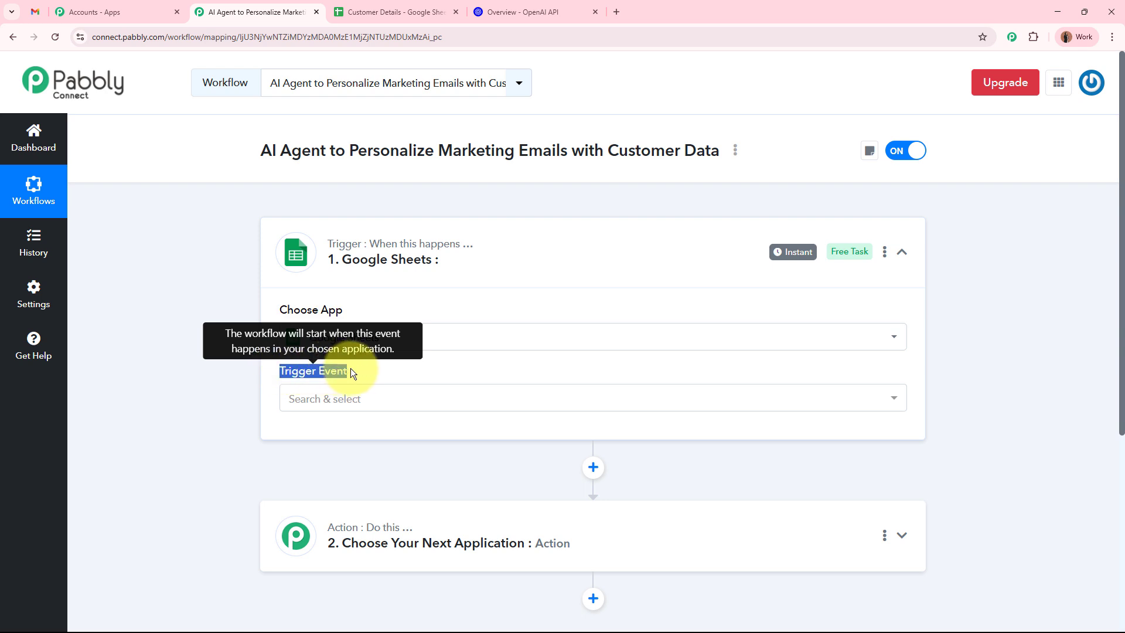
left_click(351, 398)
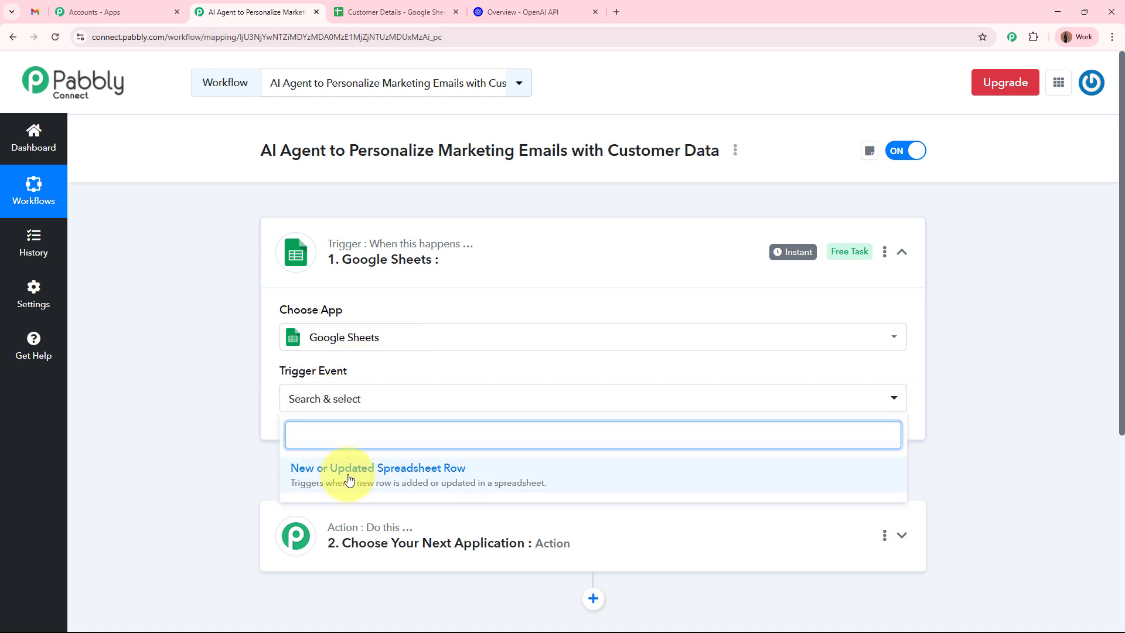
left_click(310, 466)
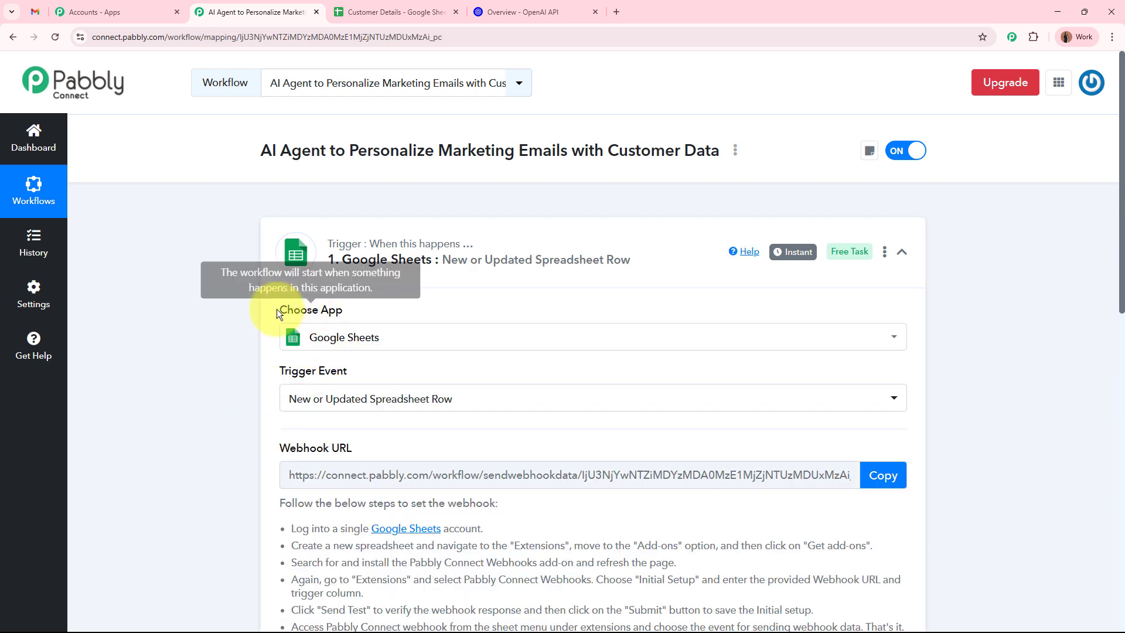
Read the webhook setup instructions in the Google Sheets trigger and copy its Webhook URL.
scroll(328, 367, "down", 5)
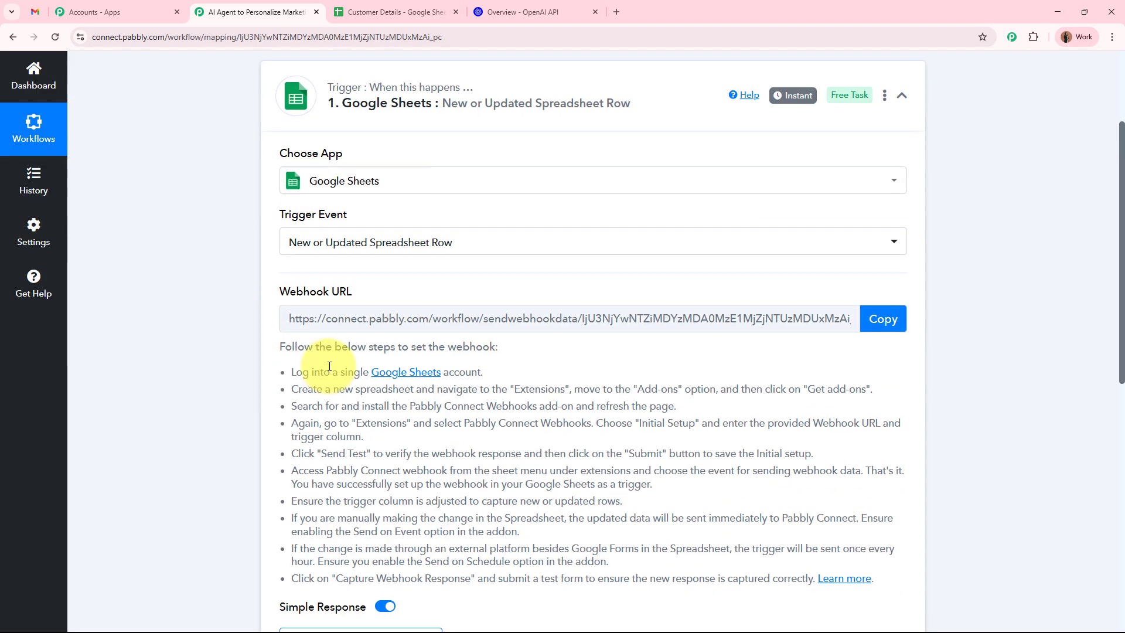
left_click_drag(276, 132, 355, 136)
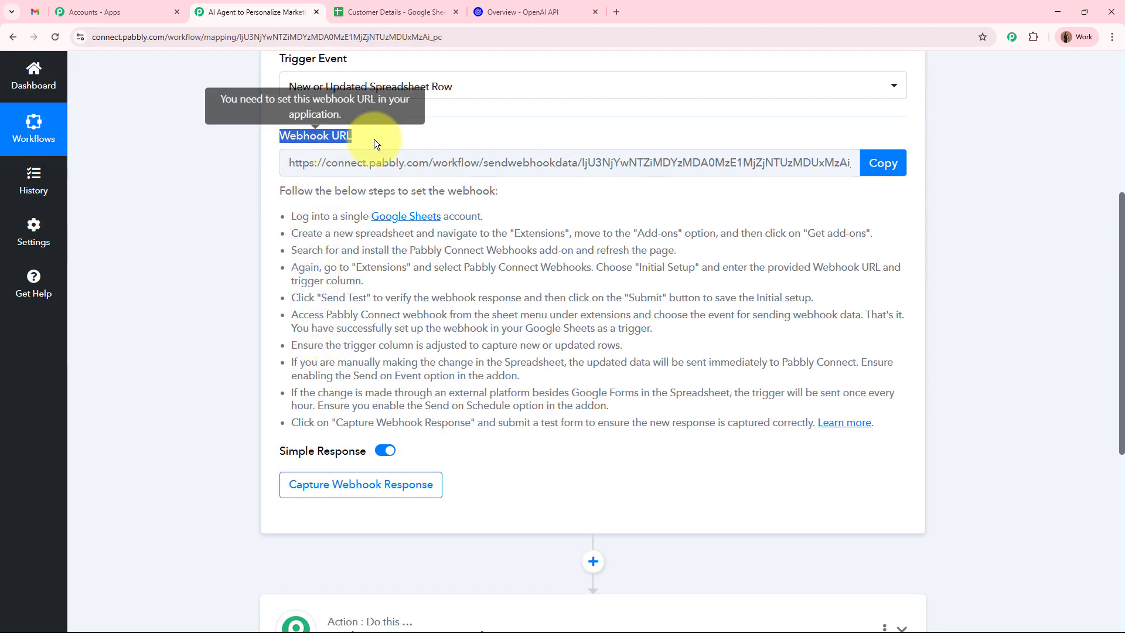
left_click(199, 264)
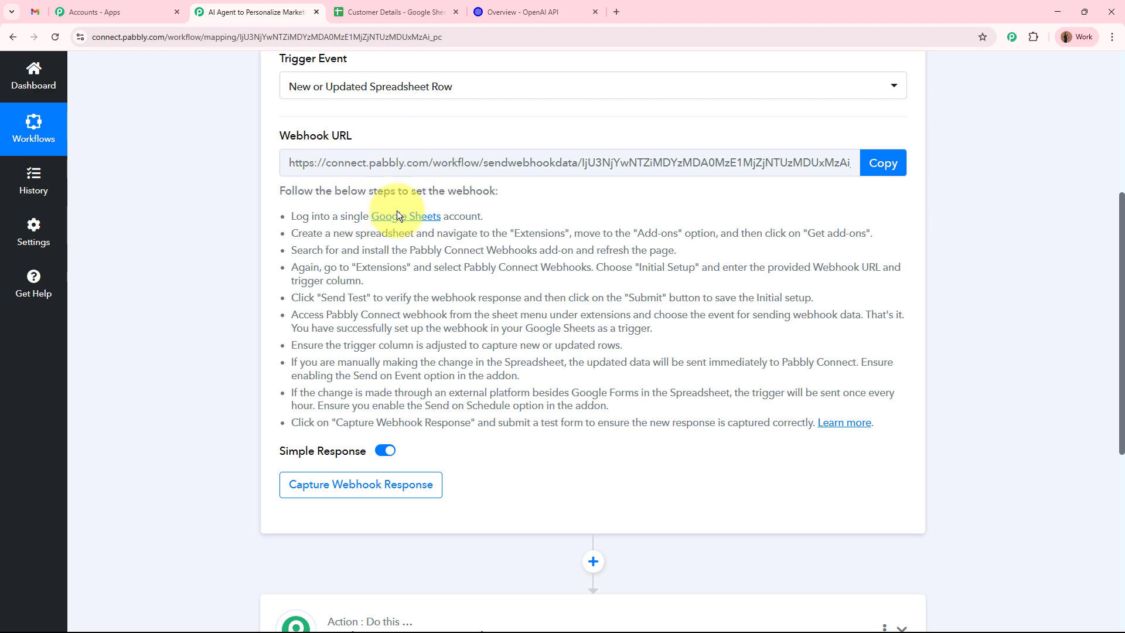
left_click_drag(280, 192, 893, 431)
left_click(964, 424)
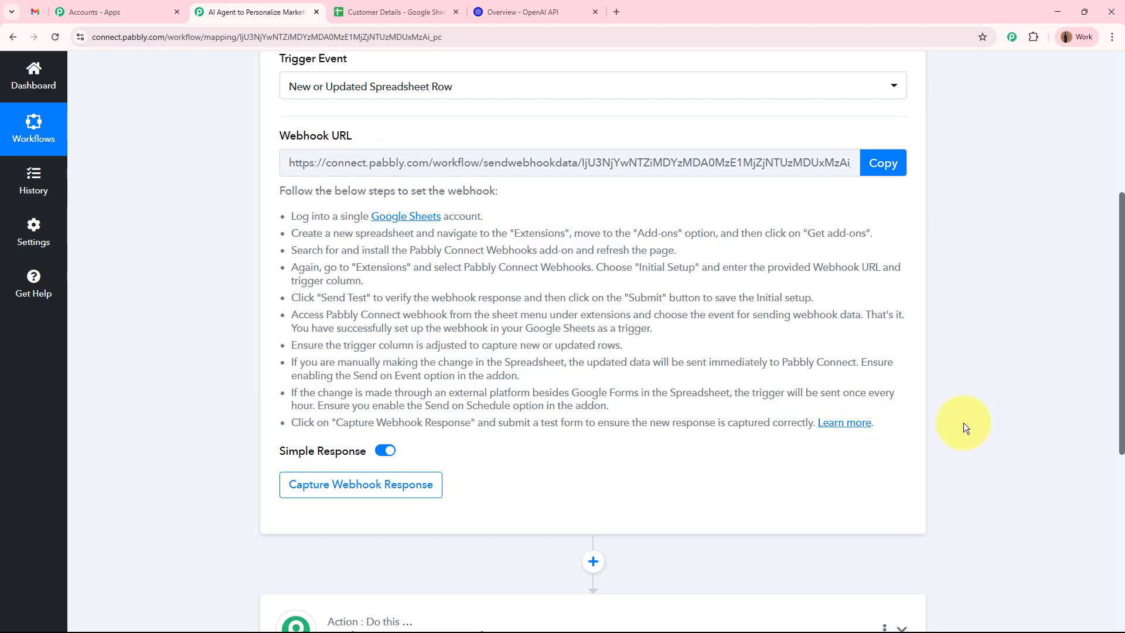
scroll(964, 423, "up", 5)
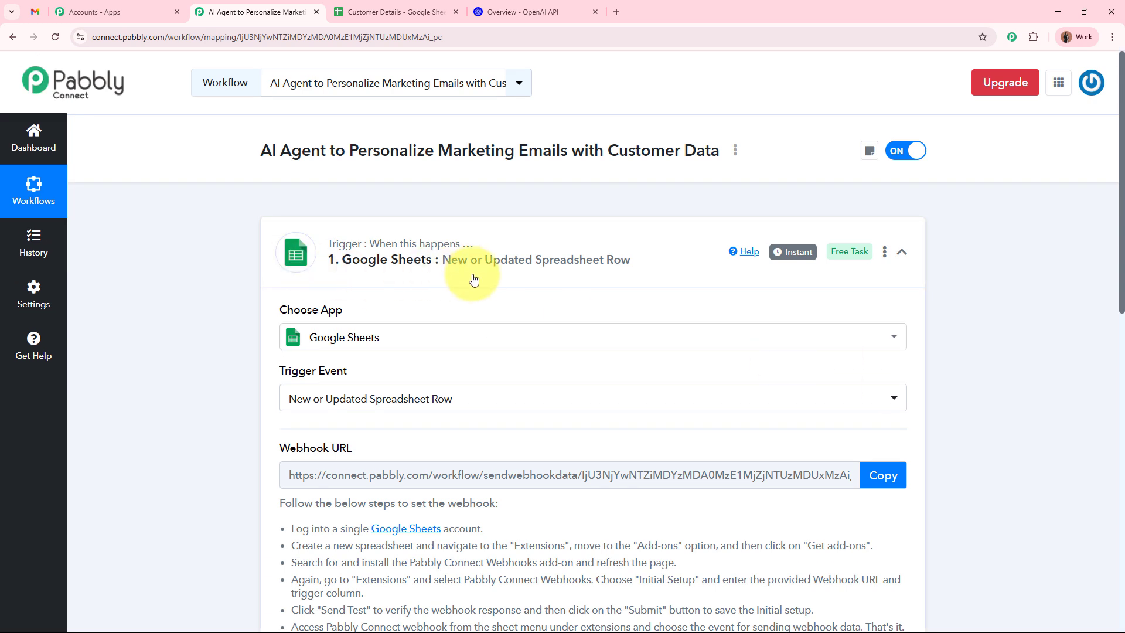
left_click(874, 473)
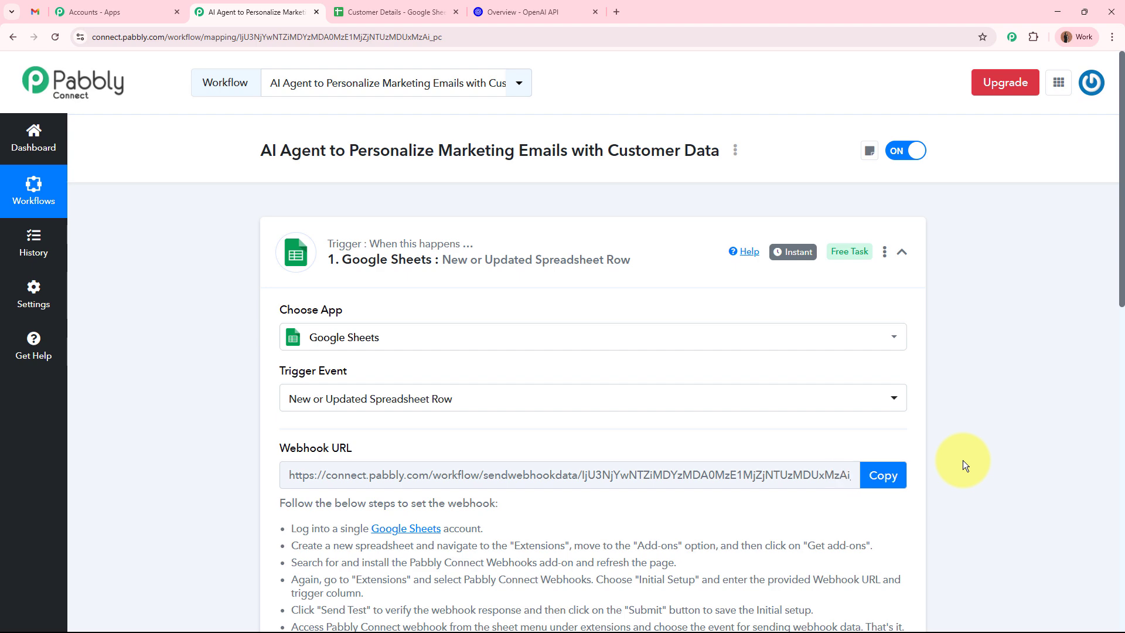
From the Customer Details sheet, search the Google Workspace Marketplace for Pabbly Connect Webhooks and open the add-on's listing to check its installation.
left_click(390, 12)
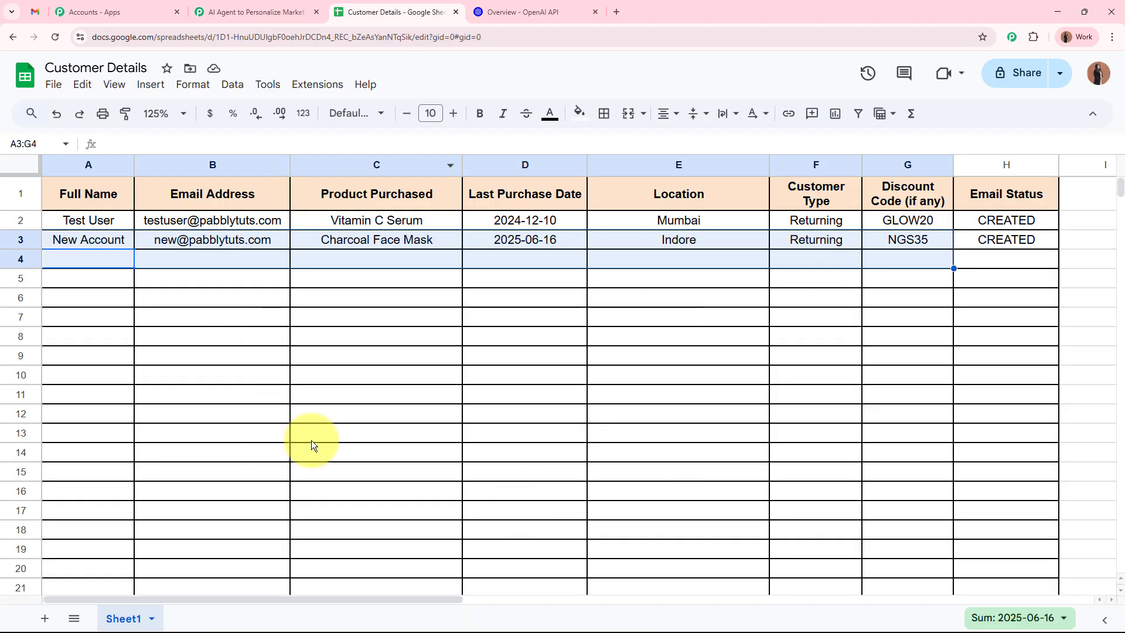
left_click(84, 258)
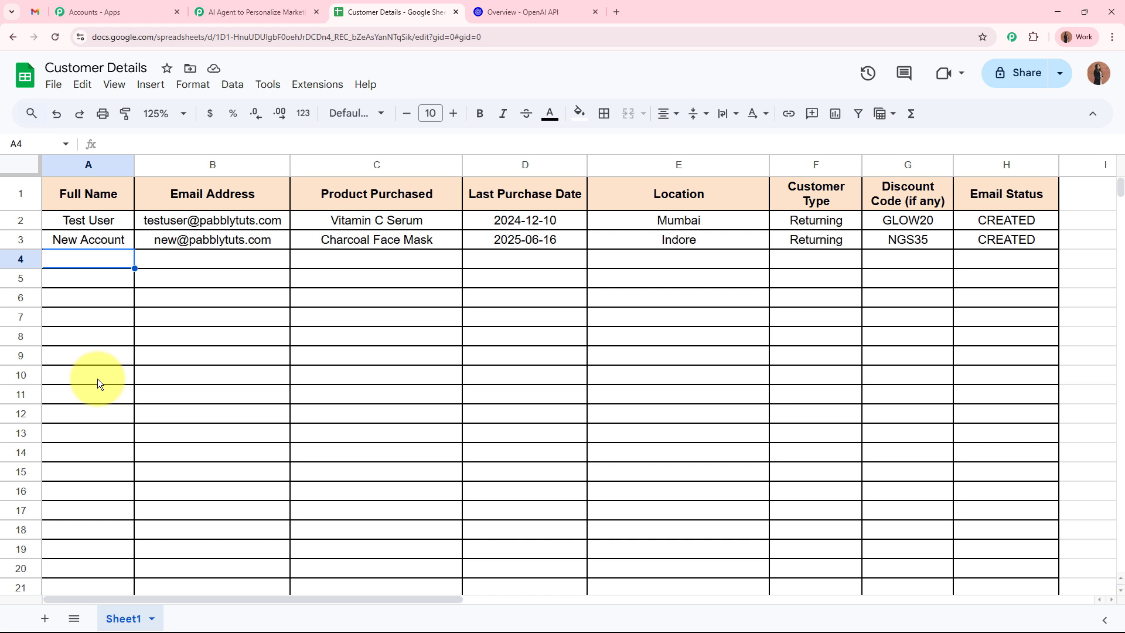
left_click(322, 87)
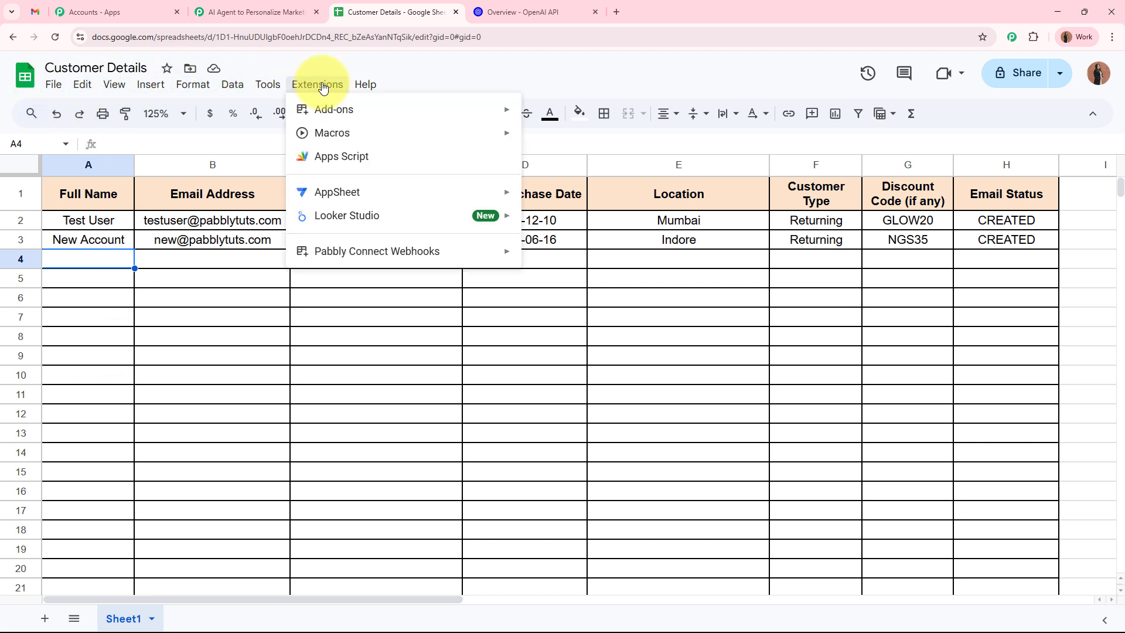
mouse_move(322, 109)
left_click(570, 116)
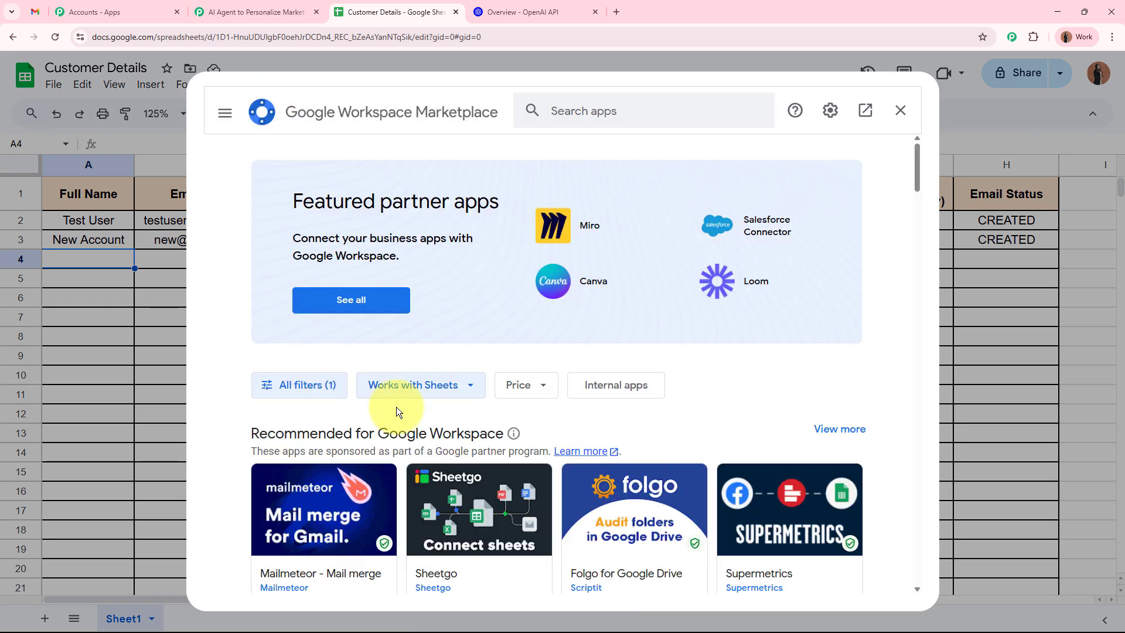
left_click(666, 107)
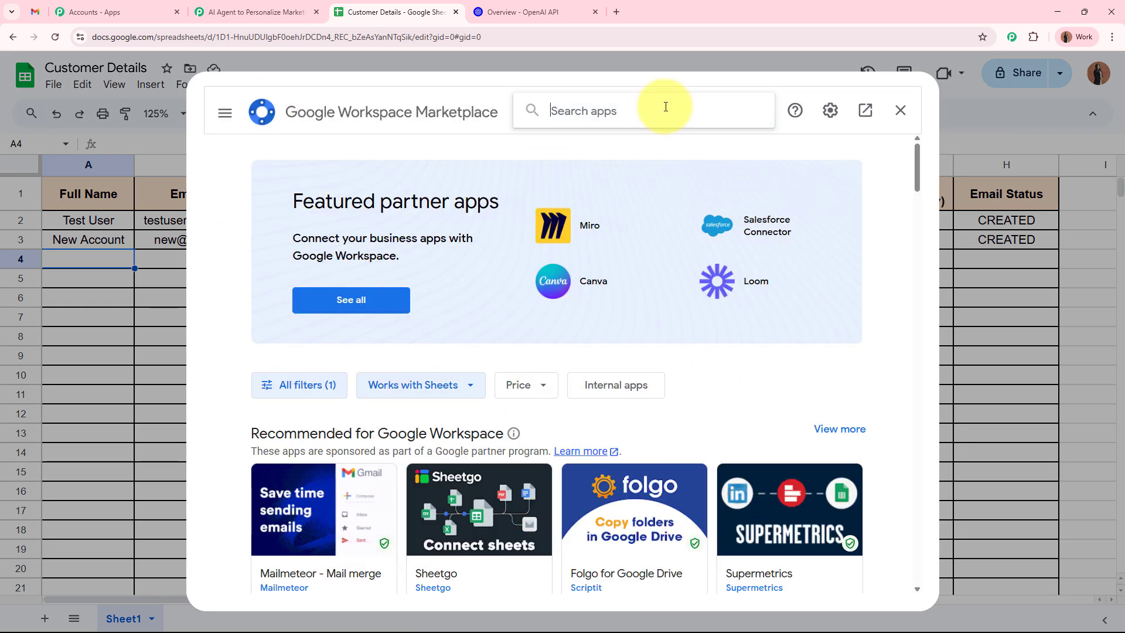
type("Pabbly ")
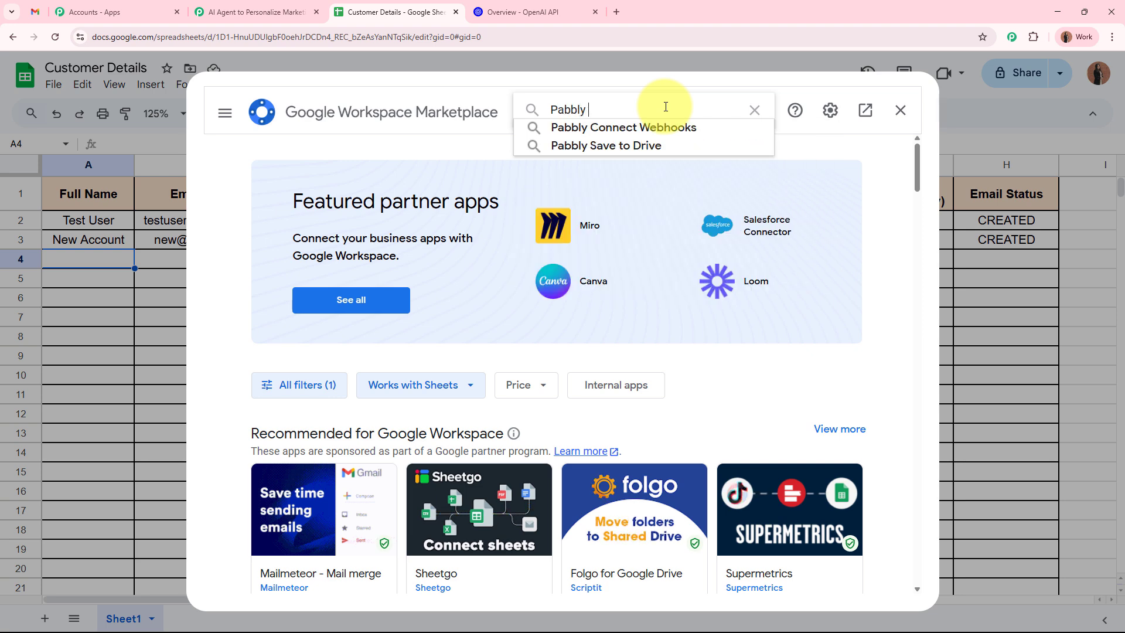
type("Conne")
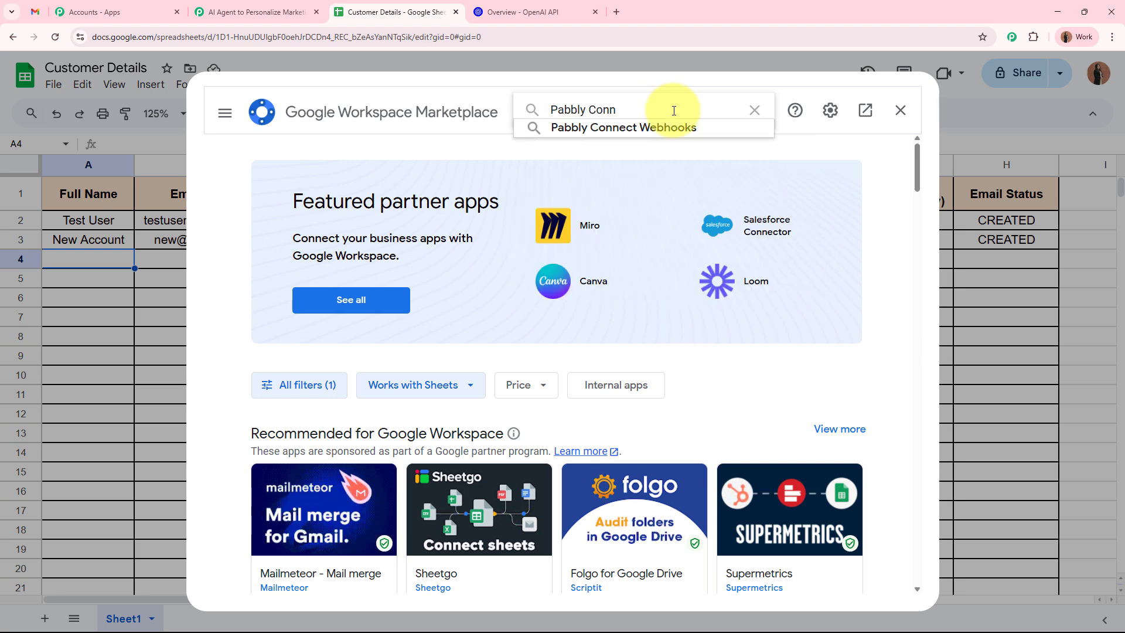
left_click(676, 128)
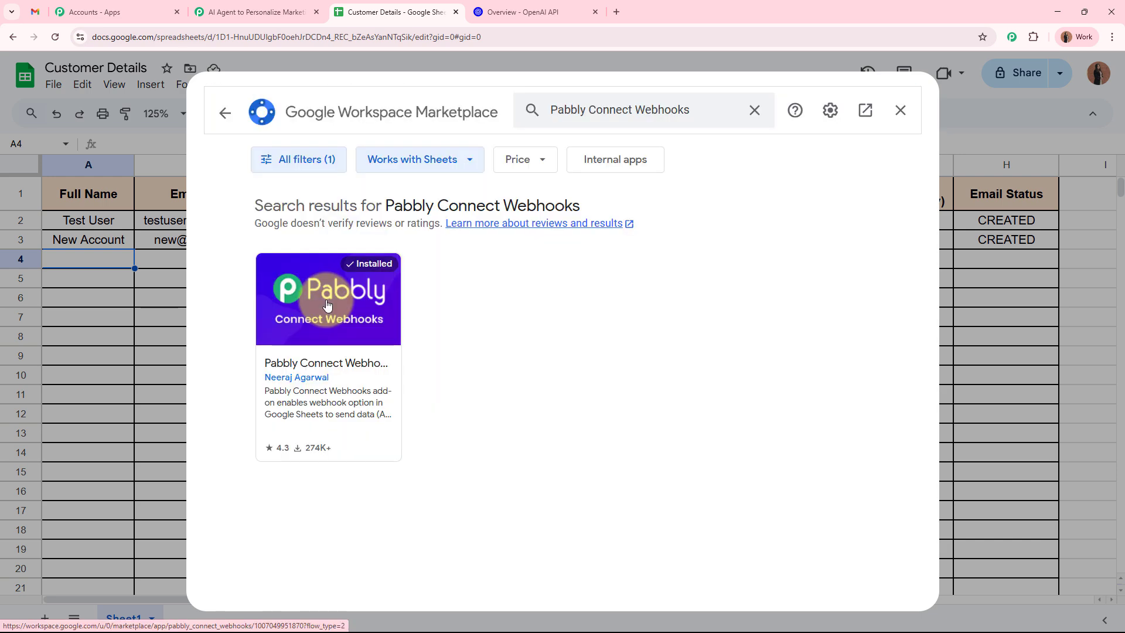
left_click(327, 302)
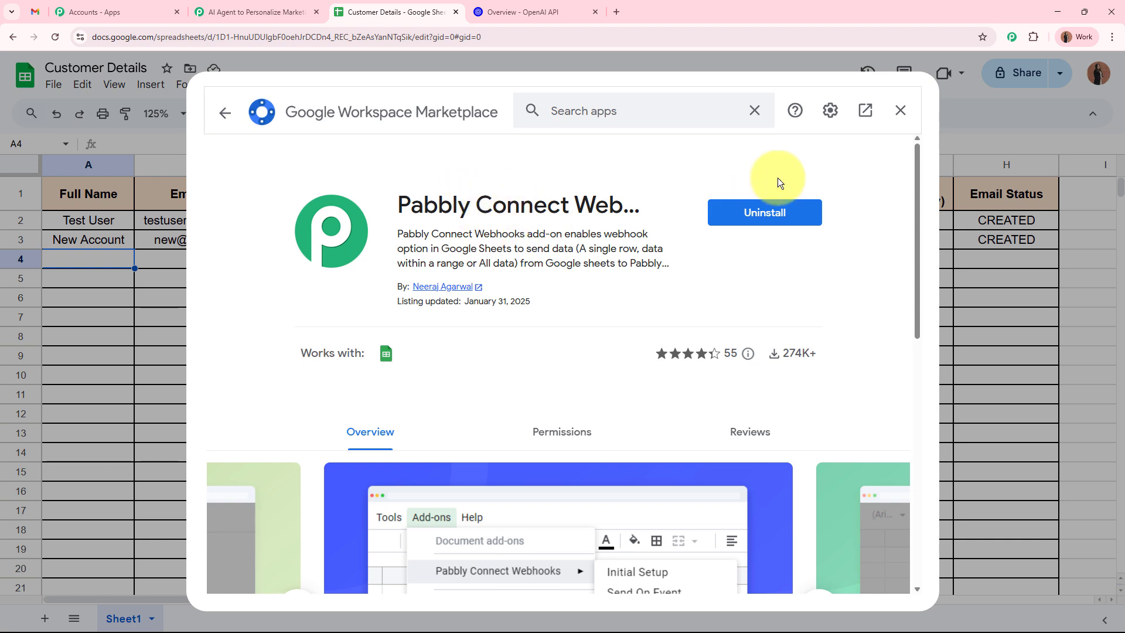
Reload the Customer Details sheet and open the Initial Setup of the Pabbly Connect Webhooks add-on.
left_click(900, 110)
left_click(55, 37)
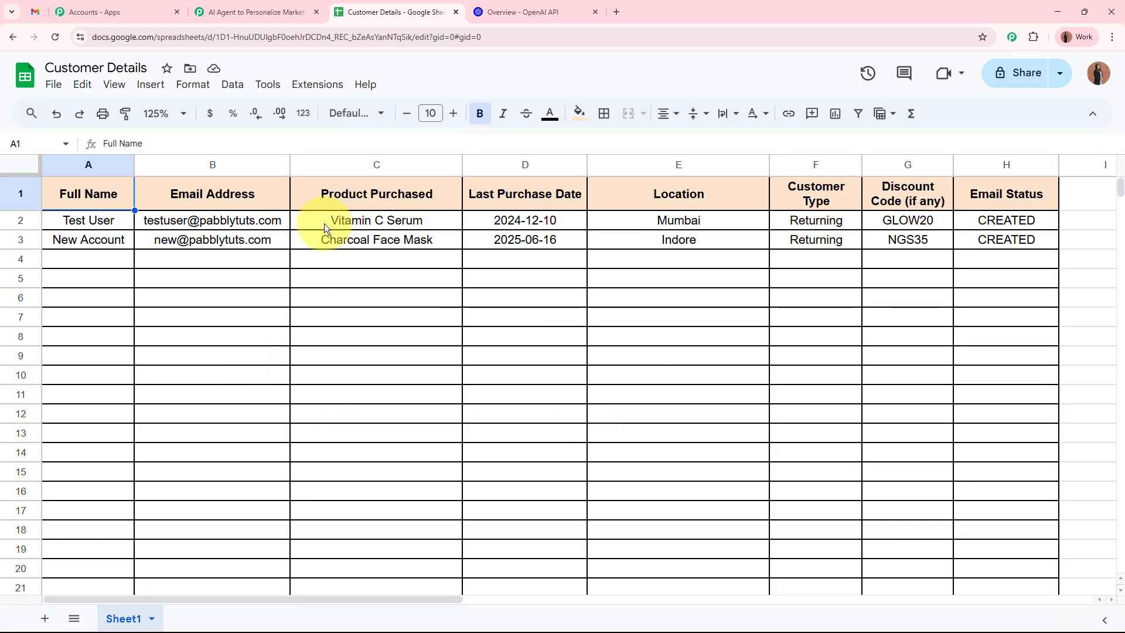
left_click(317, 86)
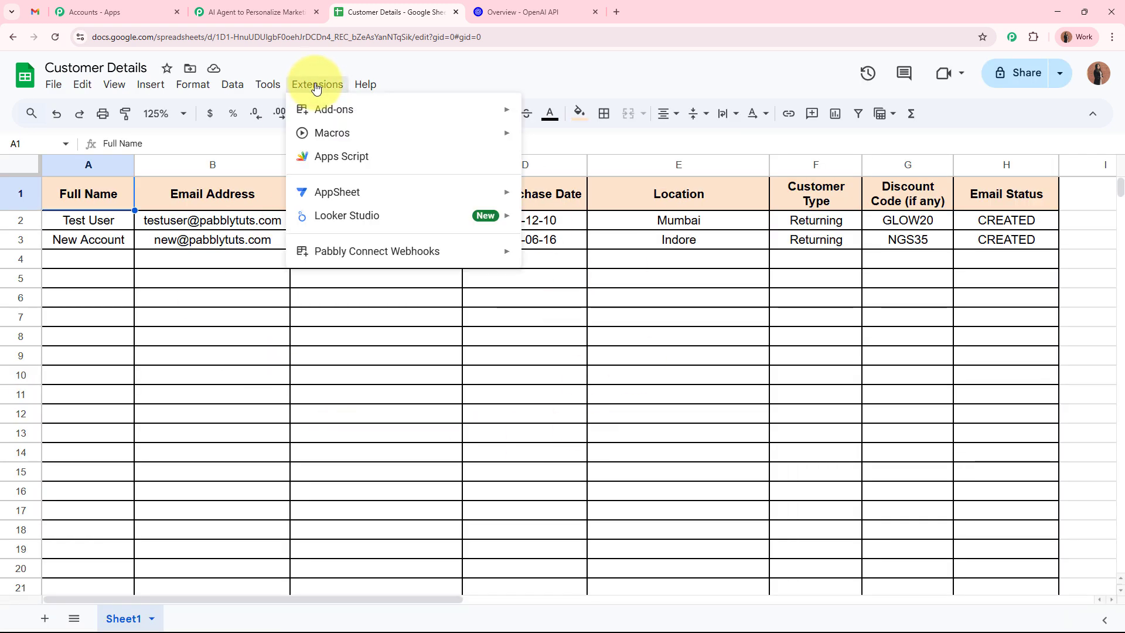
mouse_move(327, 258)
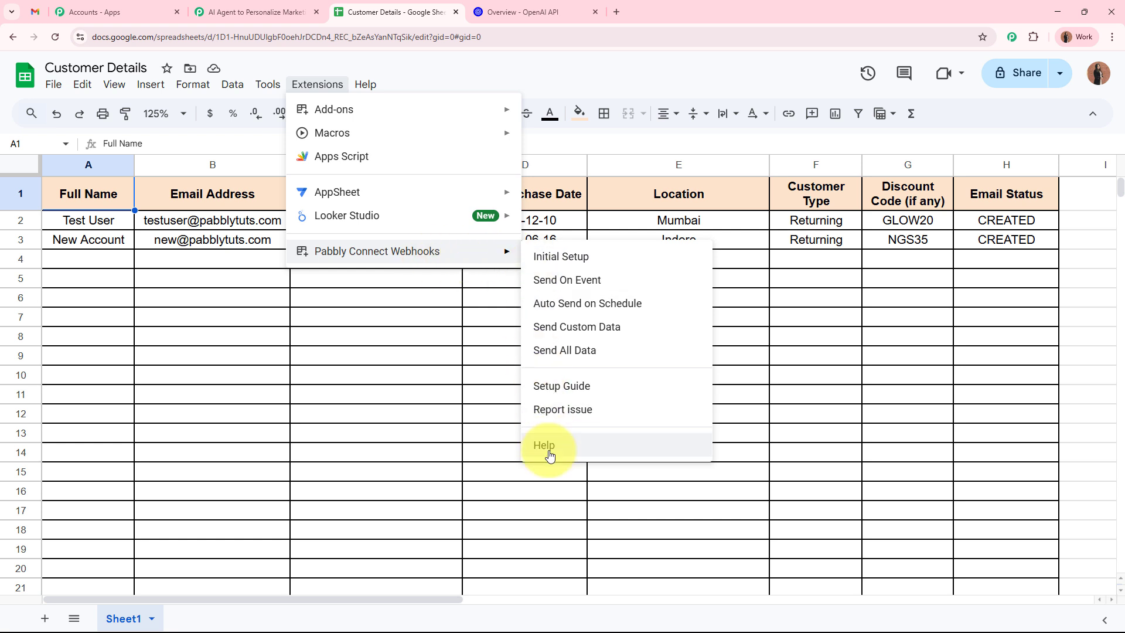
left_click(573, 258)
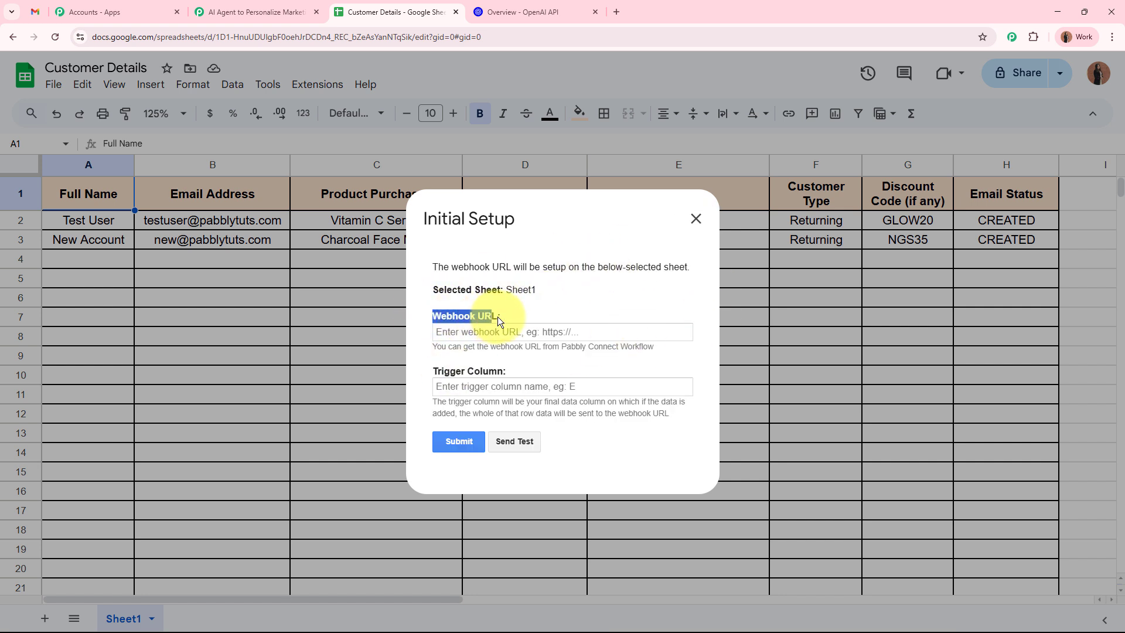
Paste the copied Webhook URL into the add-on's Initial Setup for Sheet1.
left_click_drag(431, 371, 514, 371)
left_click(511, 332)
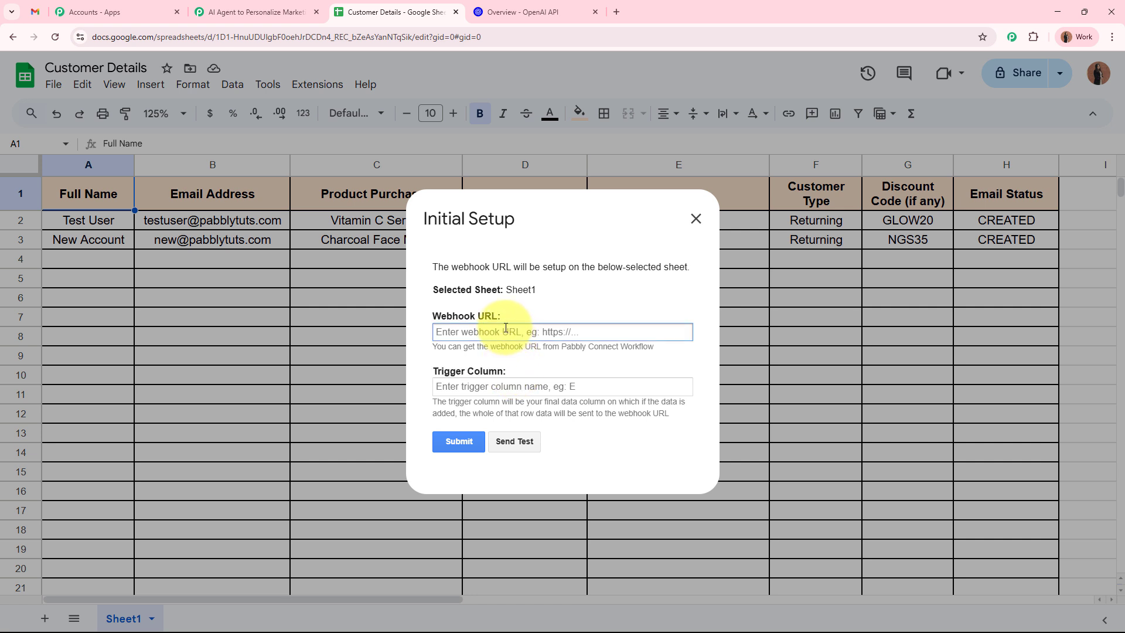
key("ctrl+v")
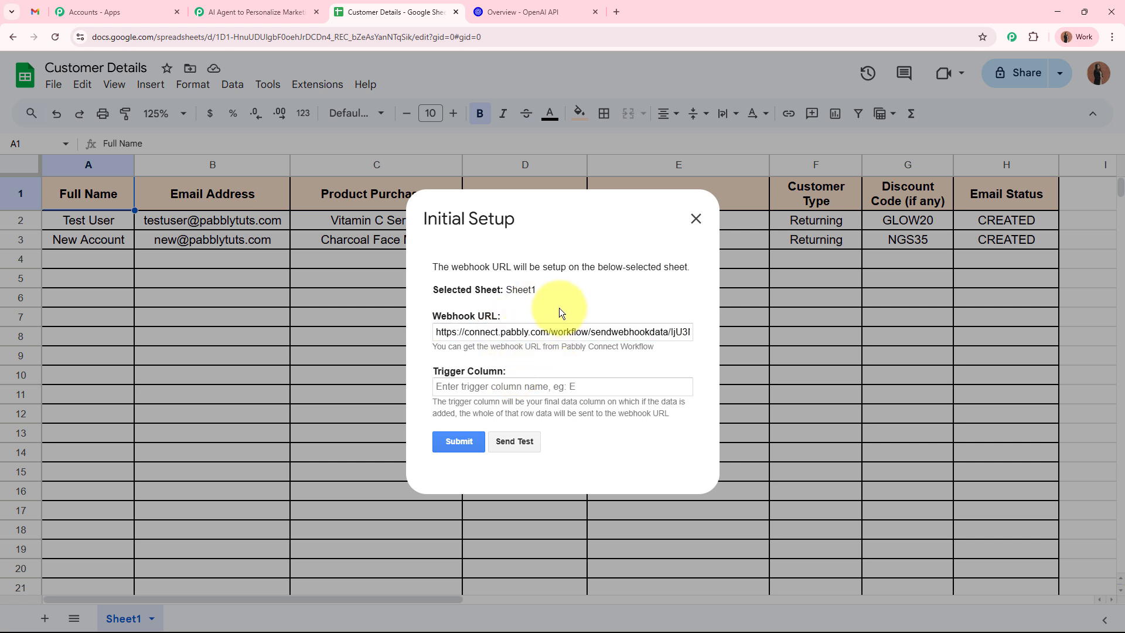
Set the trigger column to G in the Initial Setup, submit the configuration and close the dialog.
left_click_drag(435, 371, 515, 372)
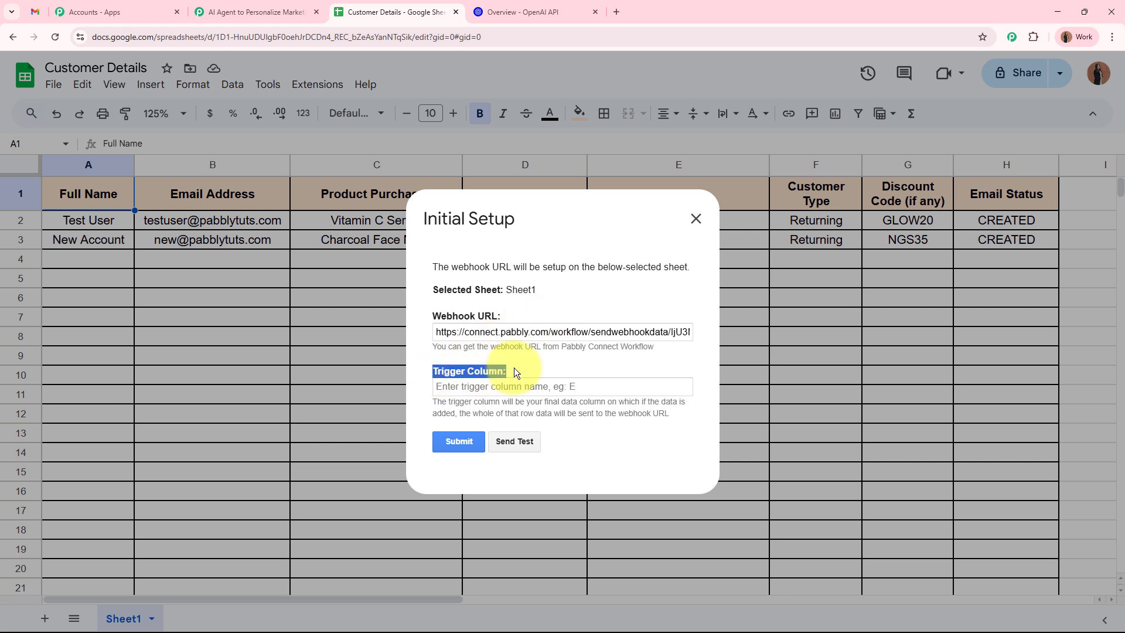
left_click_drag(434, 401, 669, 417)
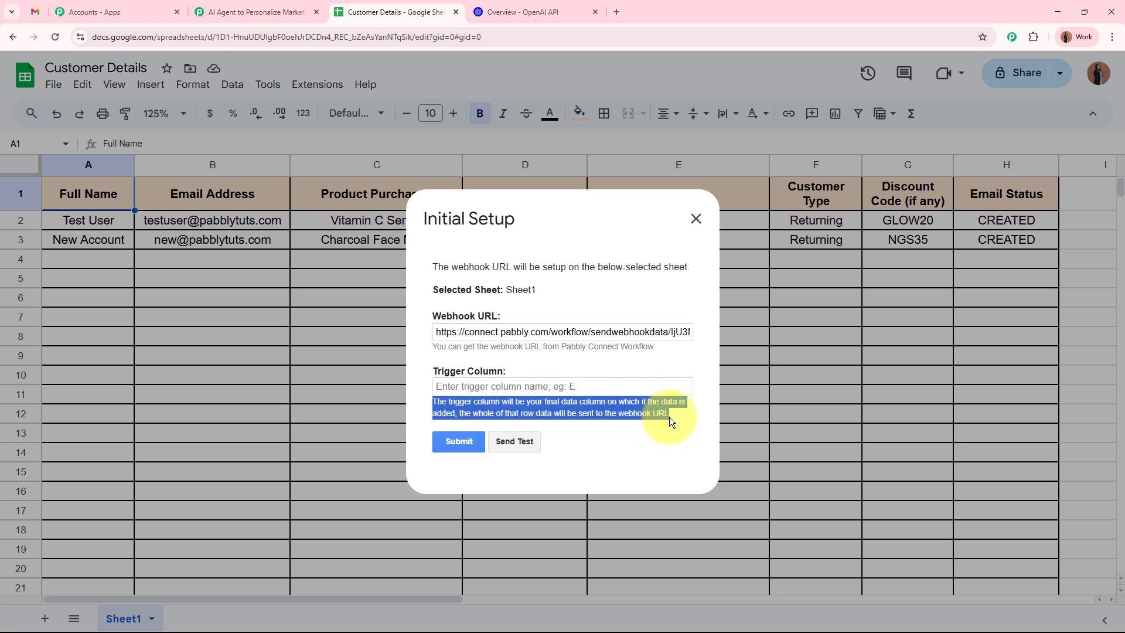
left_click(649, 433)
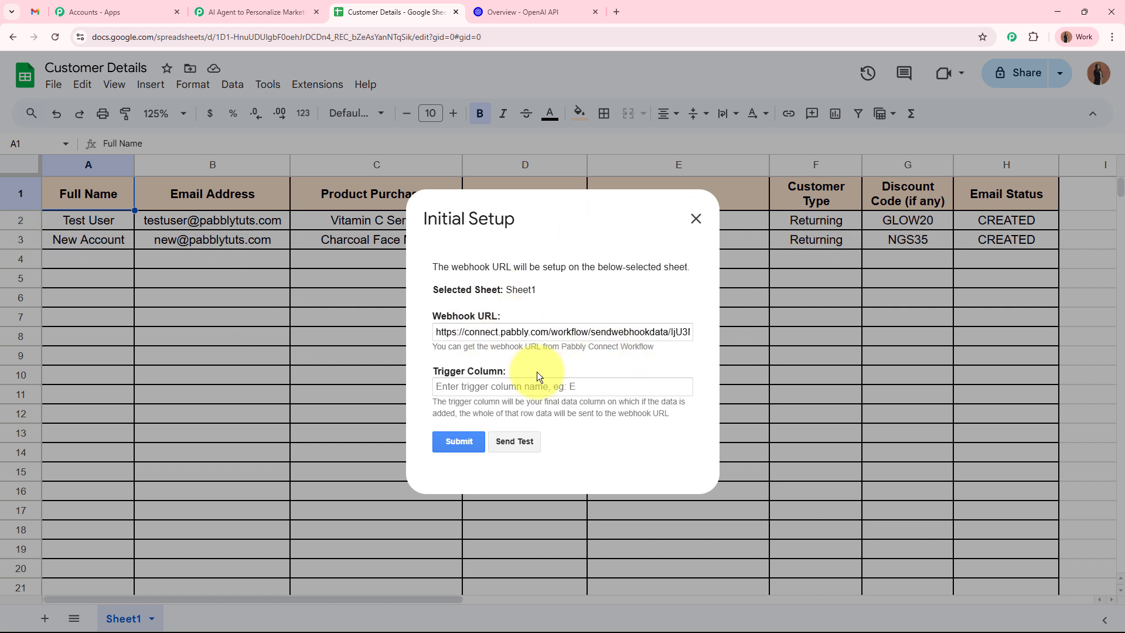
left_click(528, 389)
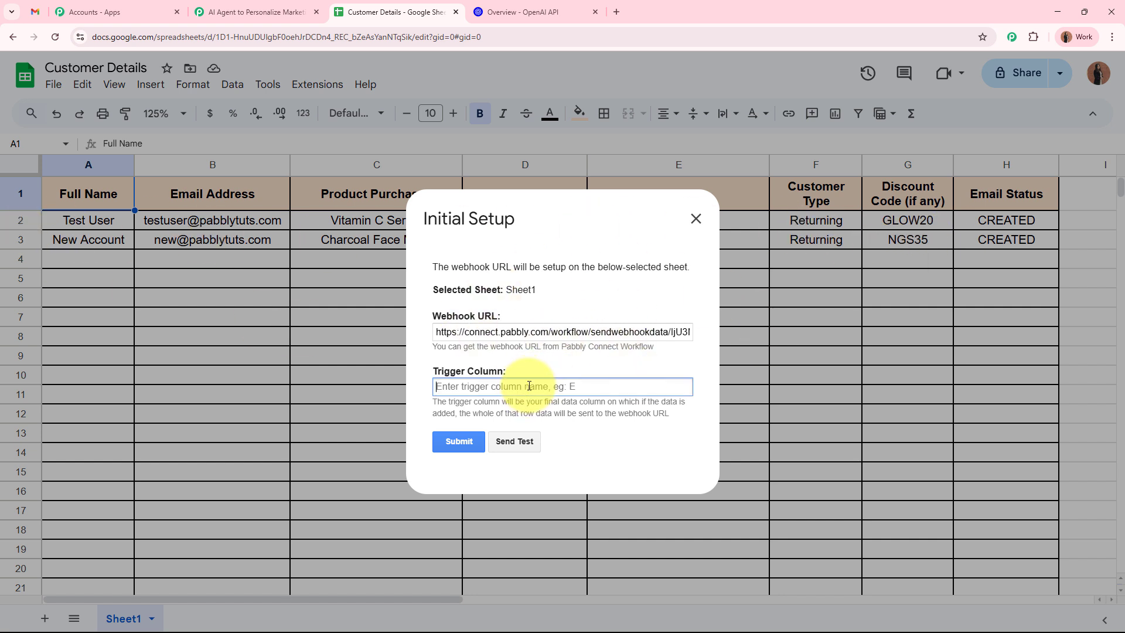
type("G")
left_click(459, 445)
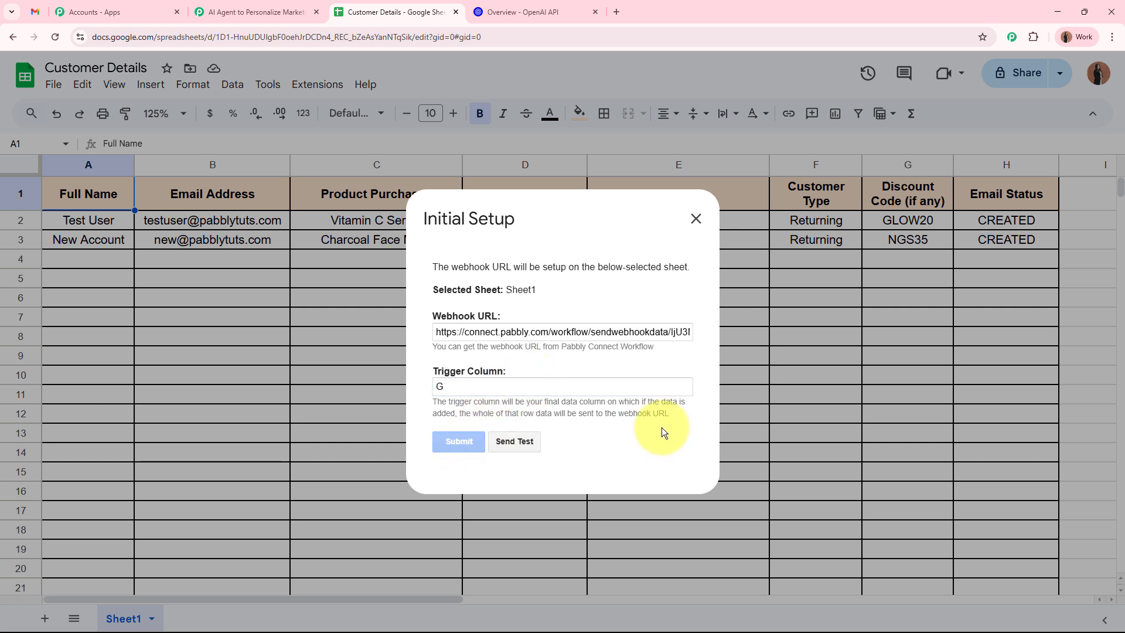
left_click_drag(433, 451, 585, 452)
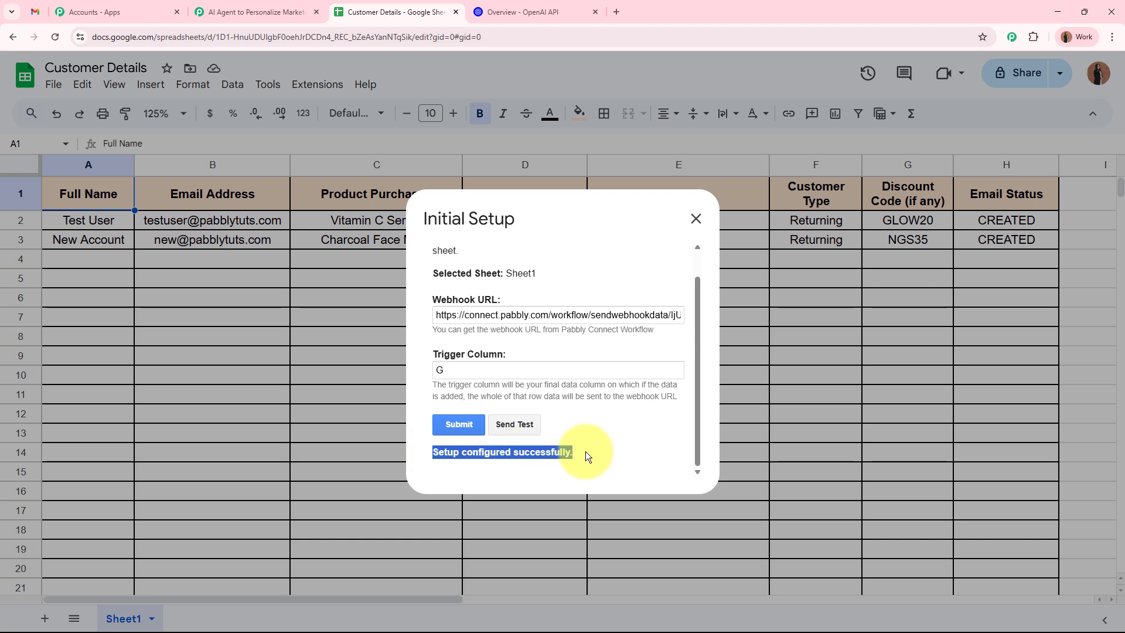
left_click(695, 218)
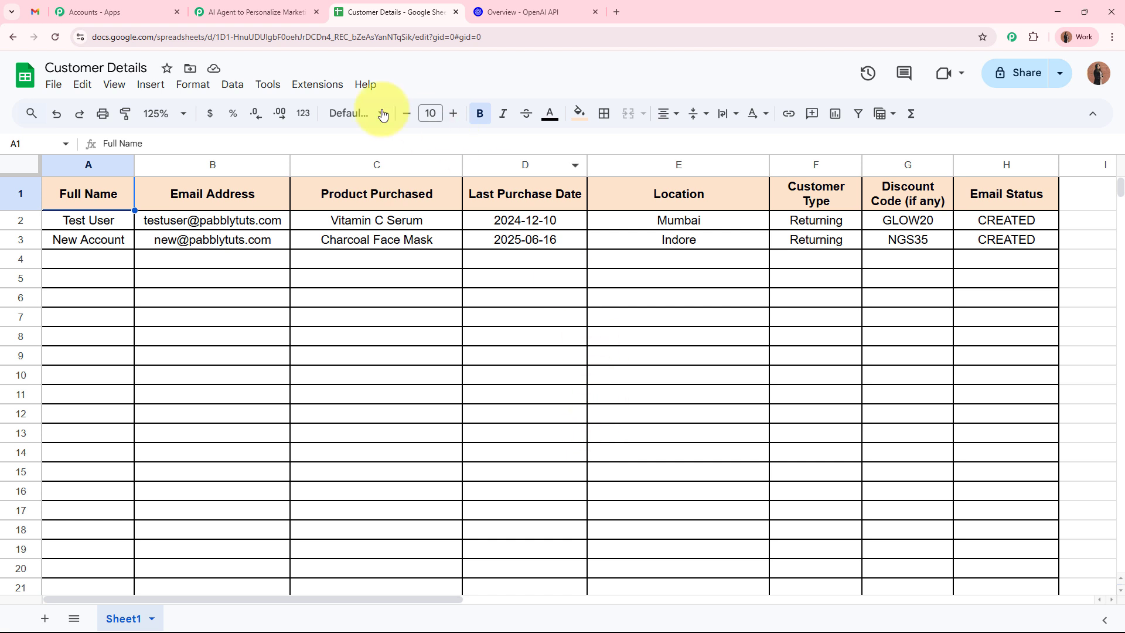
Enable Send On Event in the Pabbly Connect Webhooks add-on and check that the option is ticked.
left_click(322, 85)
mouse_move(387, 255)
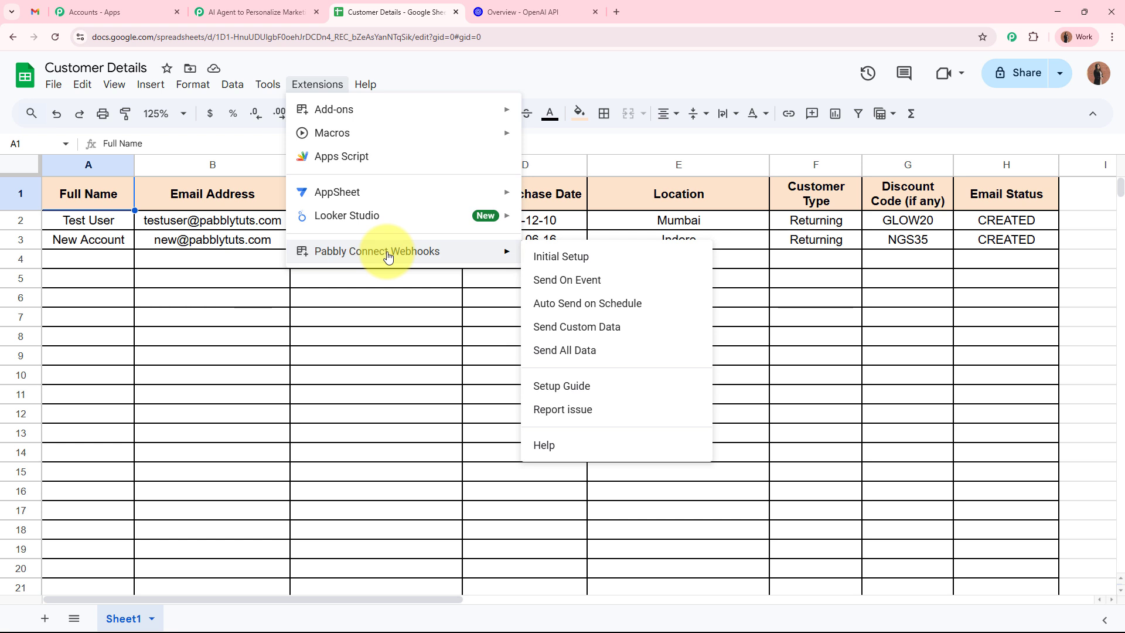
left_click(572, 281)
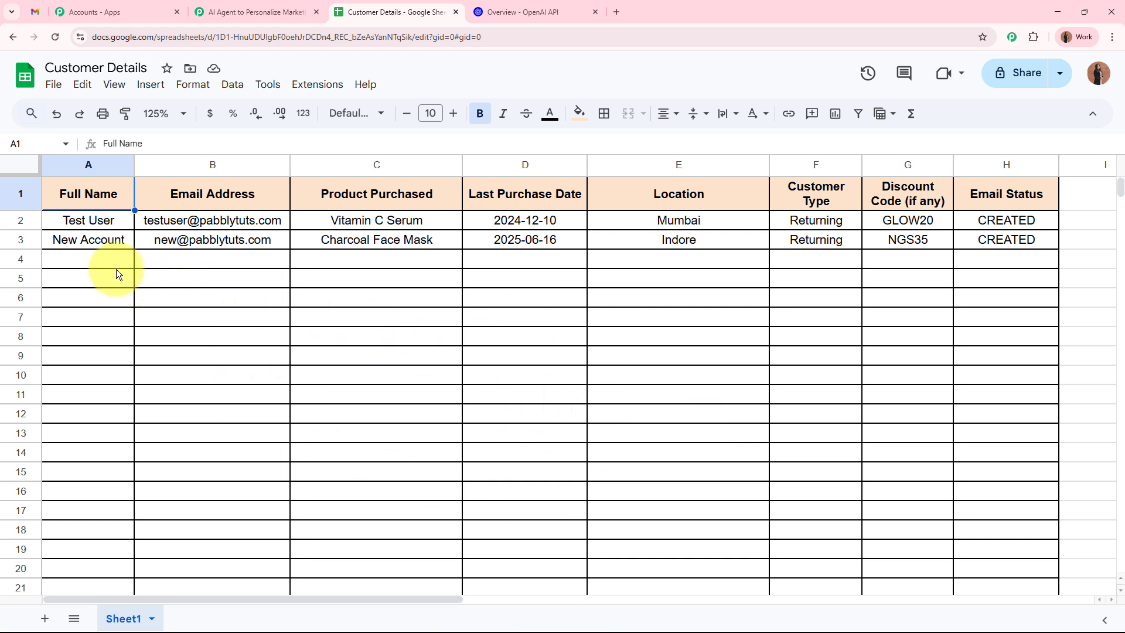
left_click_drag(116, 269, 892, 261)
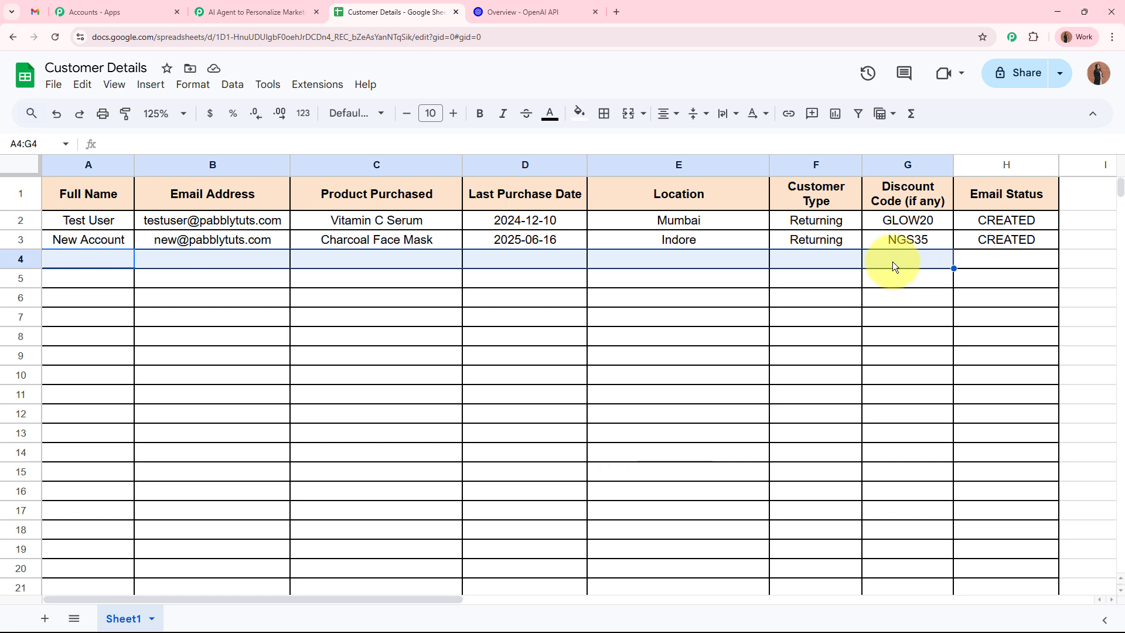
left_click(258, 12)
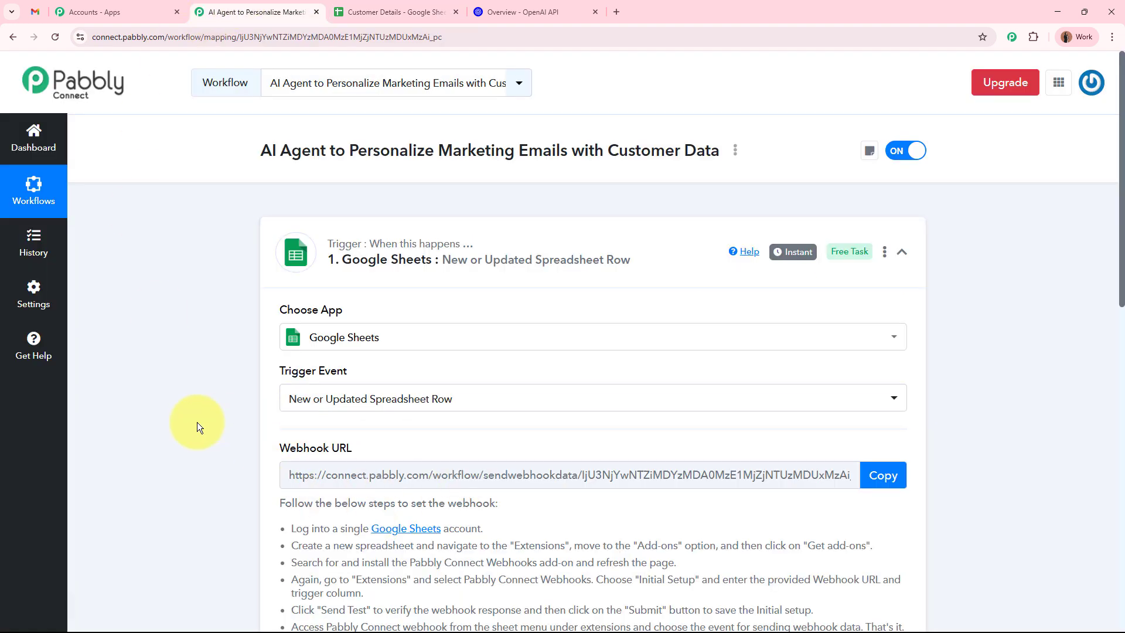
left_click(390, 12)
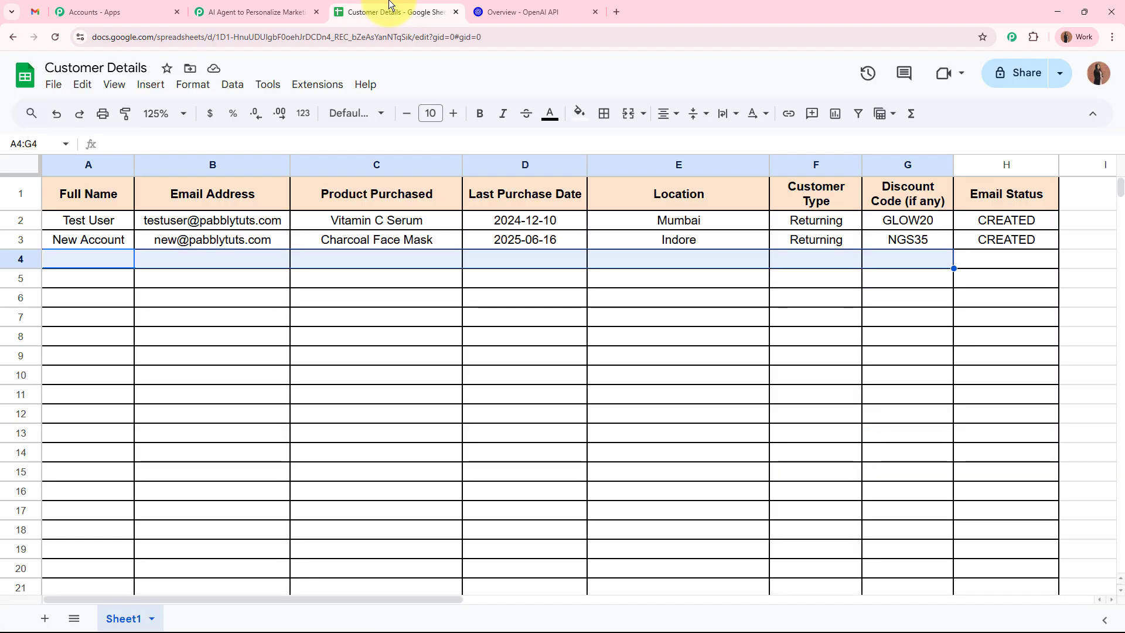
left_click(317, 85)
mouse_move(352, 251)
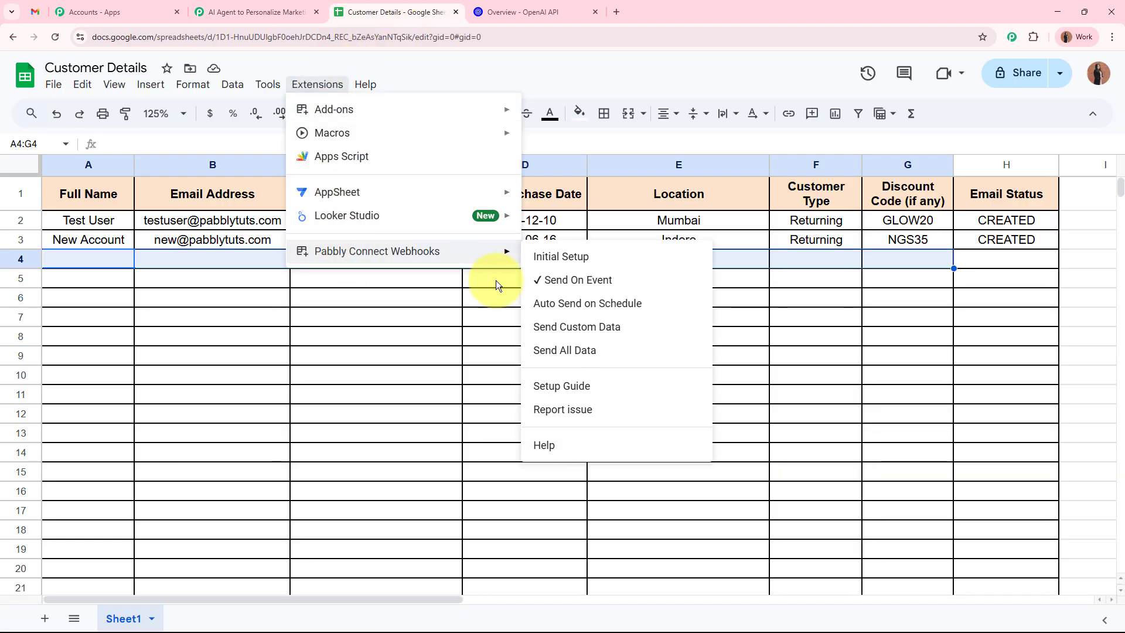
left_click(586, 295)
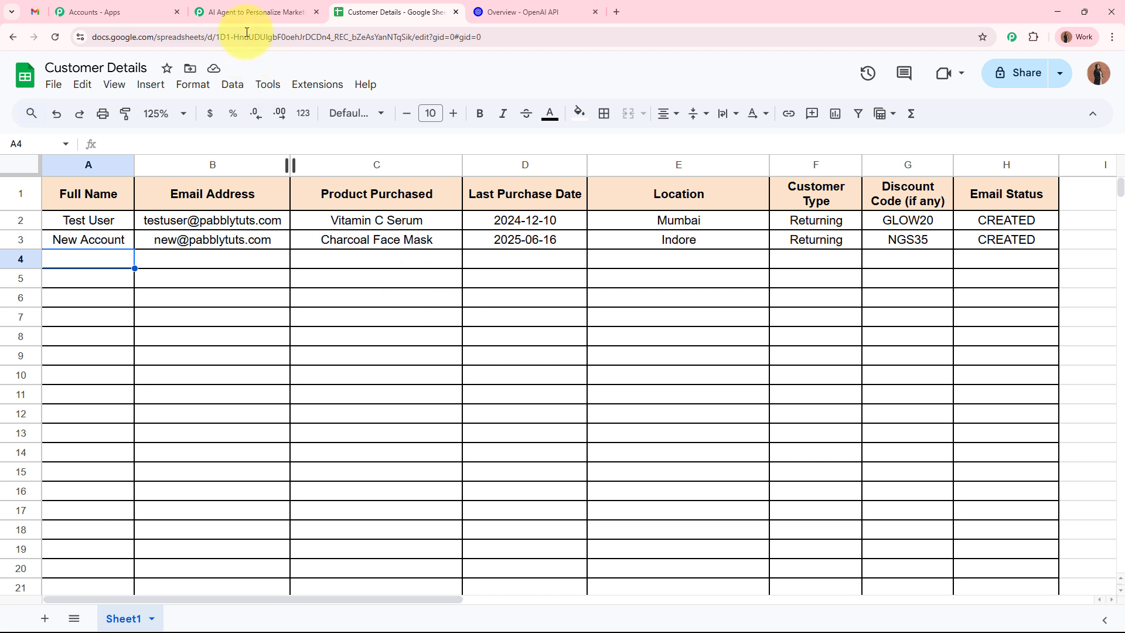
Check in the Pabbly Connect workflow whether the Google Sheets trigger is waiting for a webhook response, and locate the sheet's next empty customer row.
left_click(248, 13)
scroll(225, 287, "down", 4)
scroll(225, 286, "down", 3)
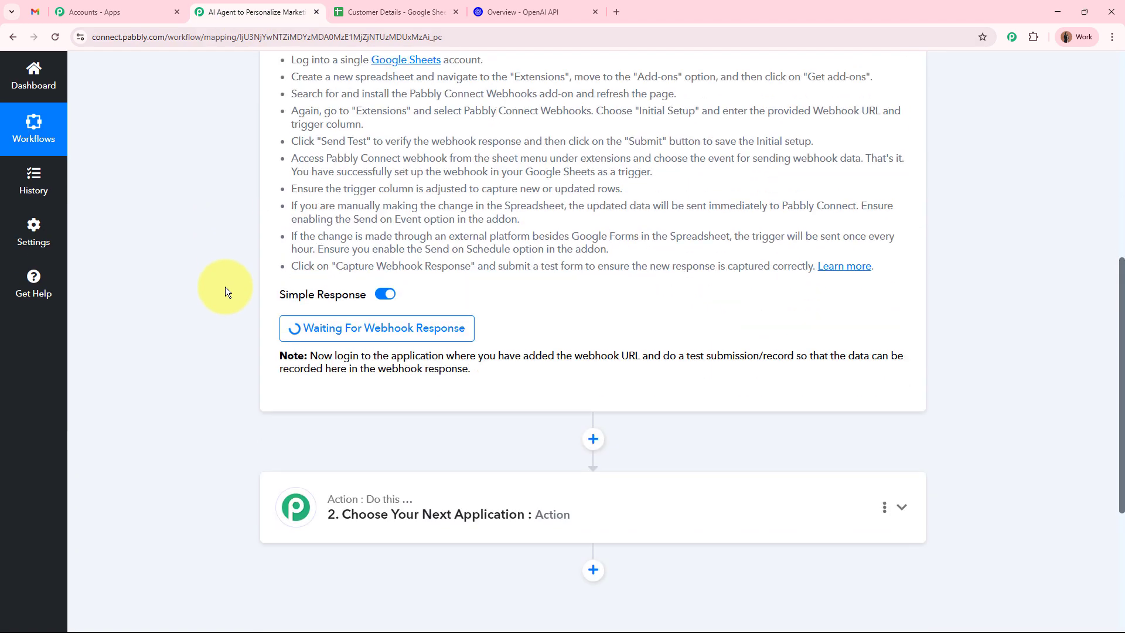
scroll(548, 322, "up", 9)
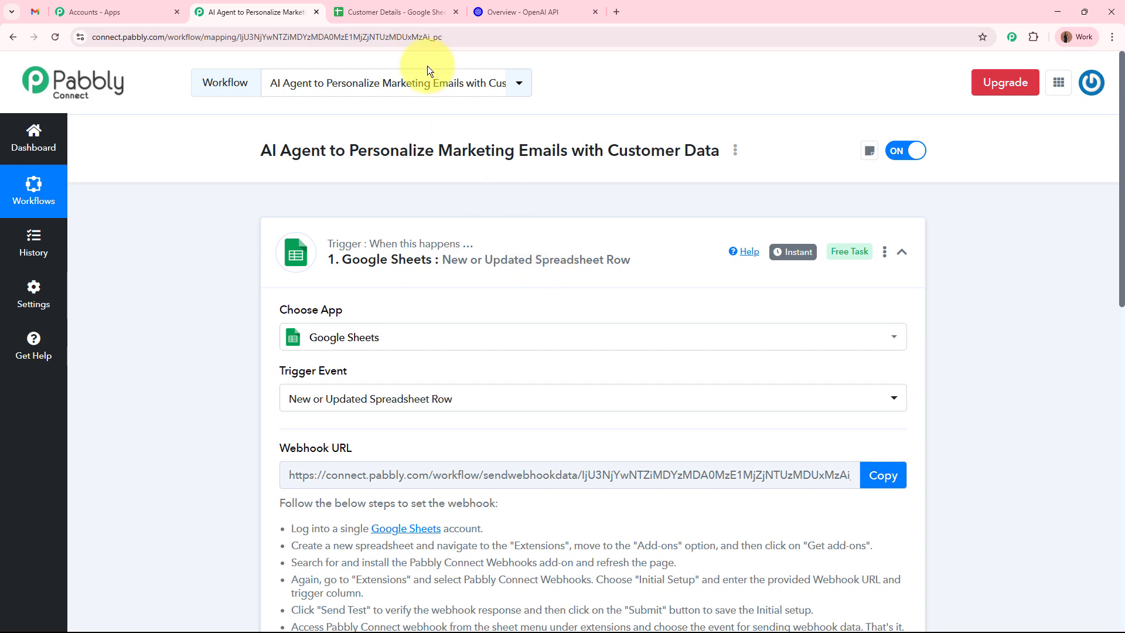
left_click(394, 12)
left_click_drag(131, 262, 925, 261)
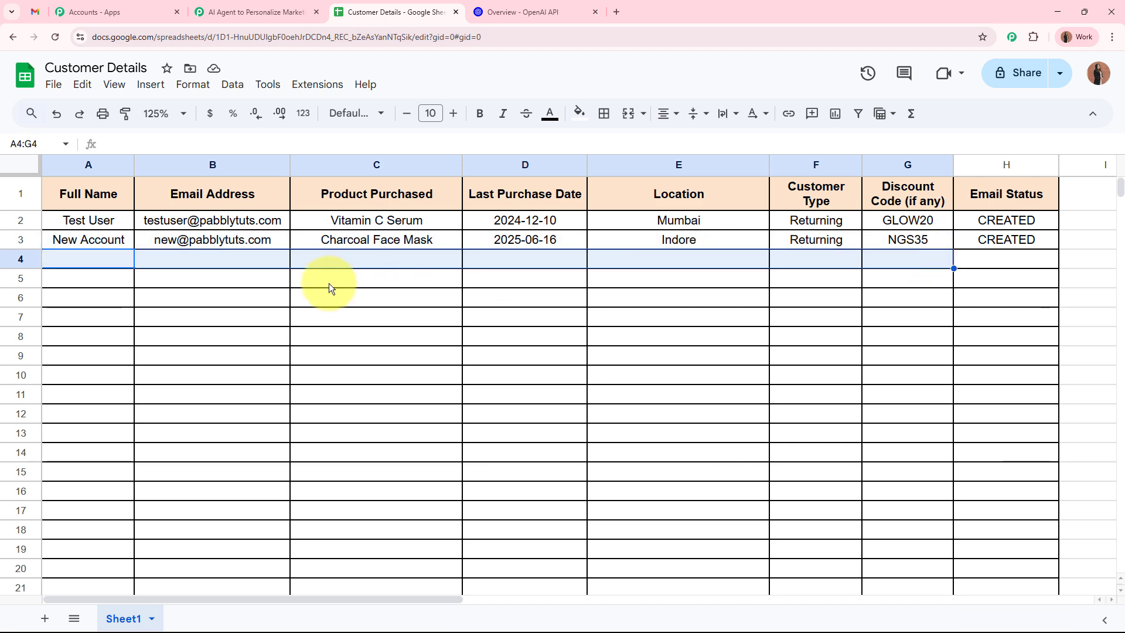
left_click(99, 263)
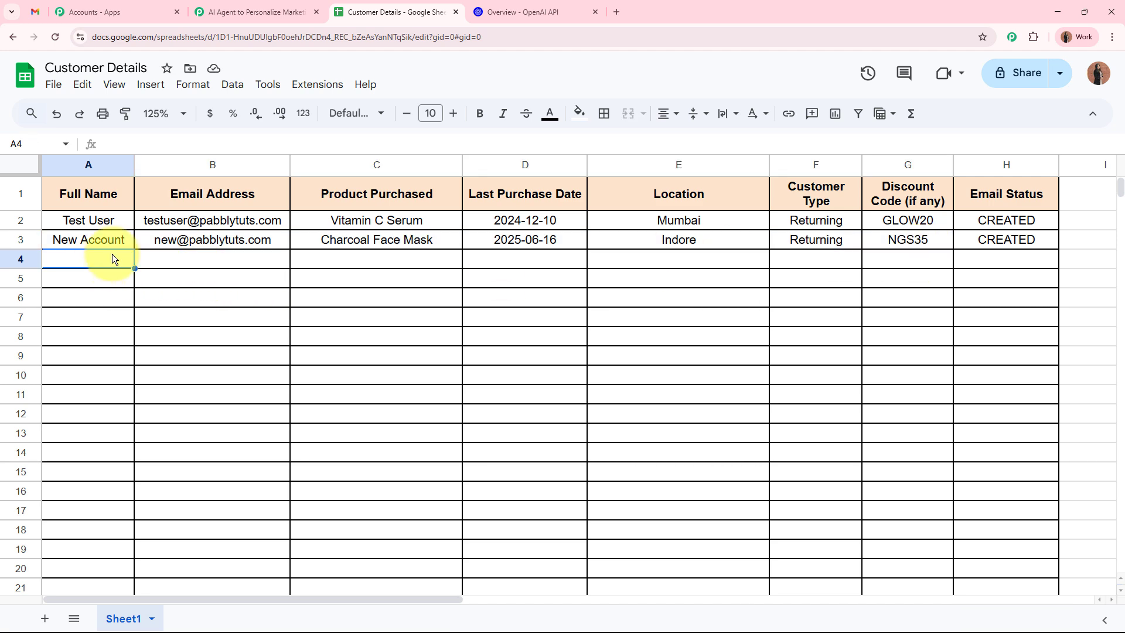
left_click(252, 12)
scroll(433, 222, "down", 9)
scroll(433, 221, "up", 10)
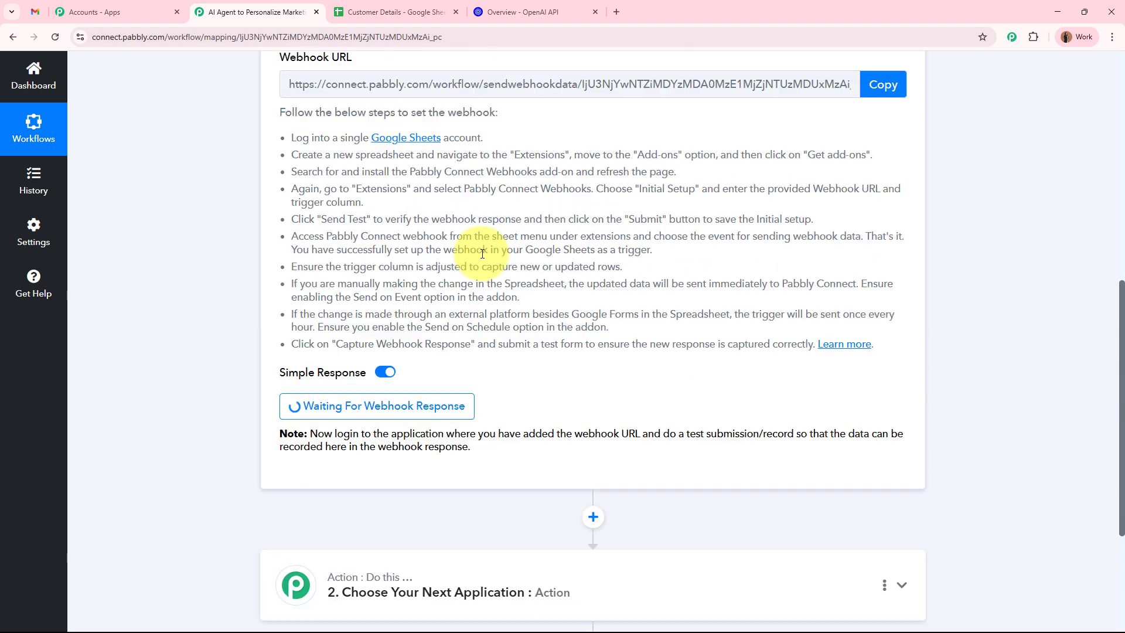
Fill row 4 of Customer Details with a customer's full name, email, Rose Water Toner, 2025-06-22, Bhopal, New and discount code GLOW10.
left_click(434, 12)
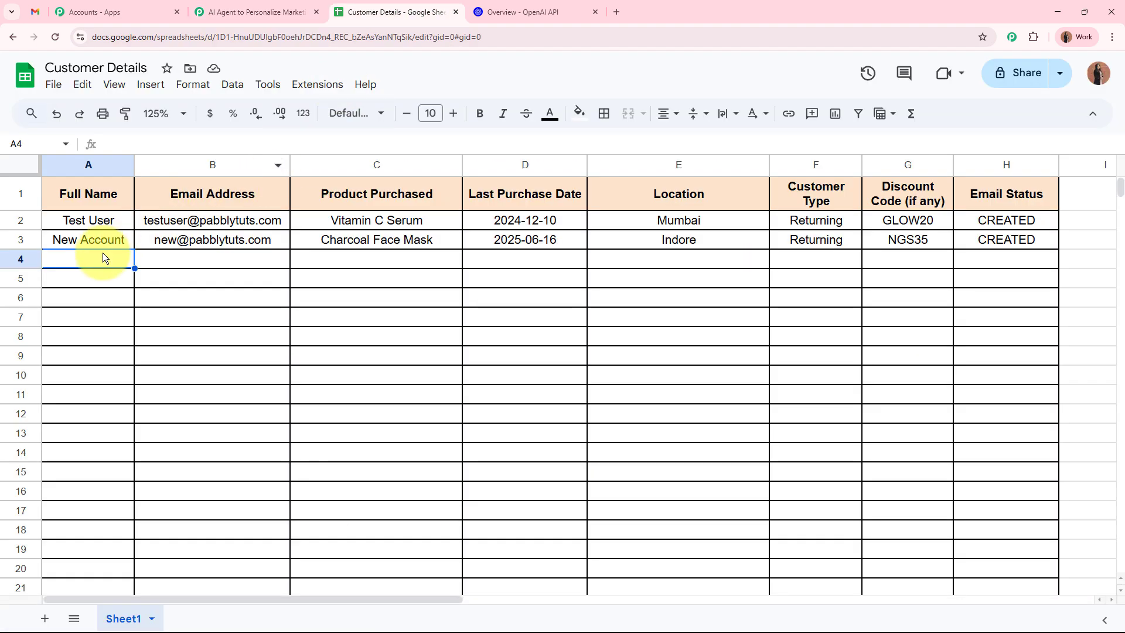
type("NBest Customer")
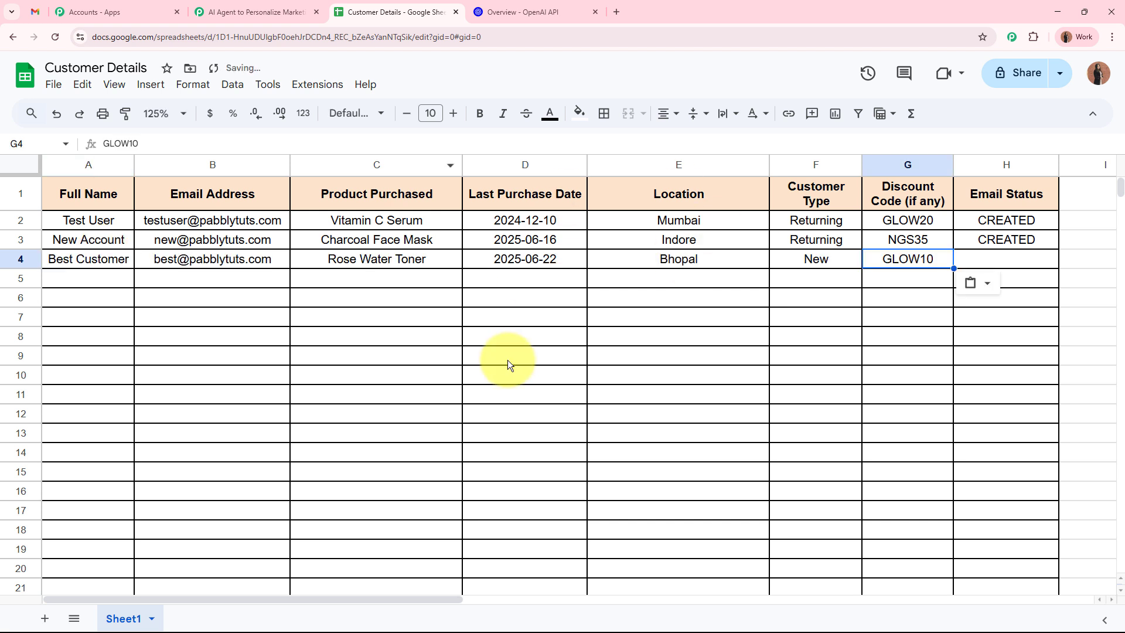
left_click(508, 360)
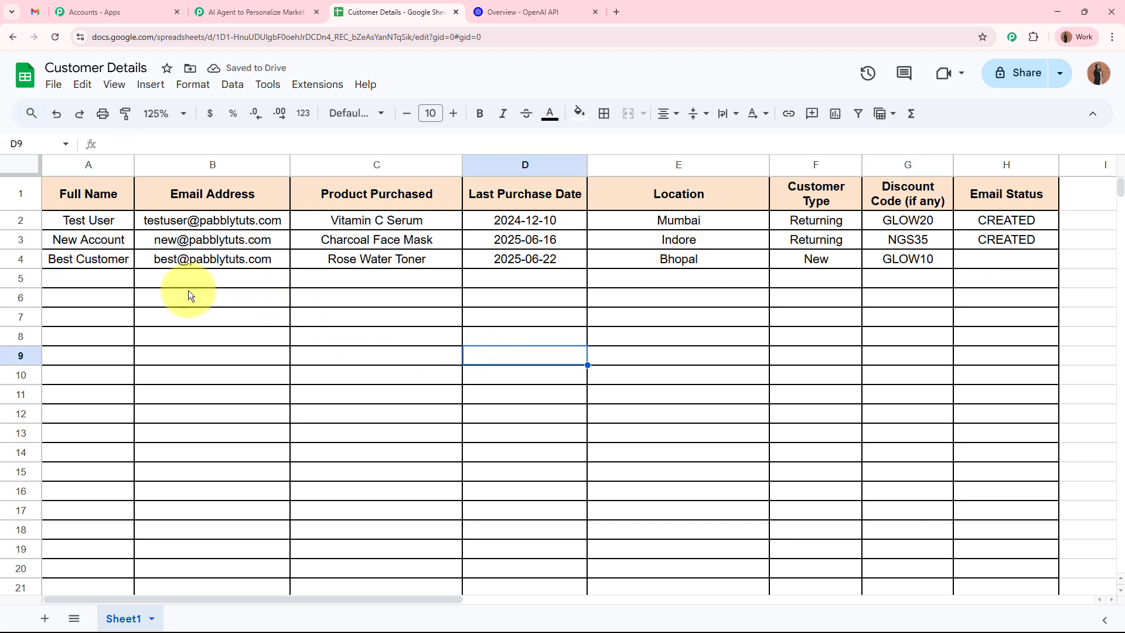
Review each entry of the new customer in row 4, from Full Name through Discount Code.
left_click(121, 262)
left_click(235, 259)
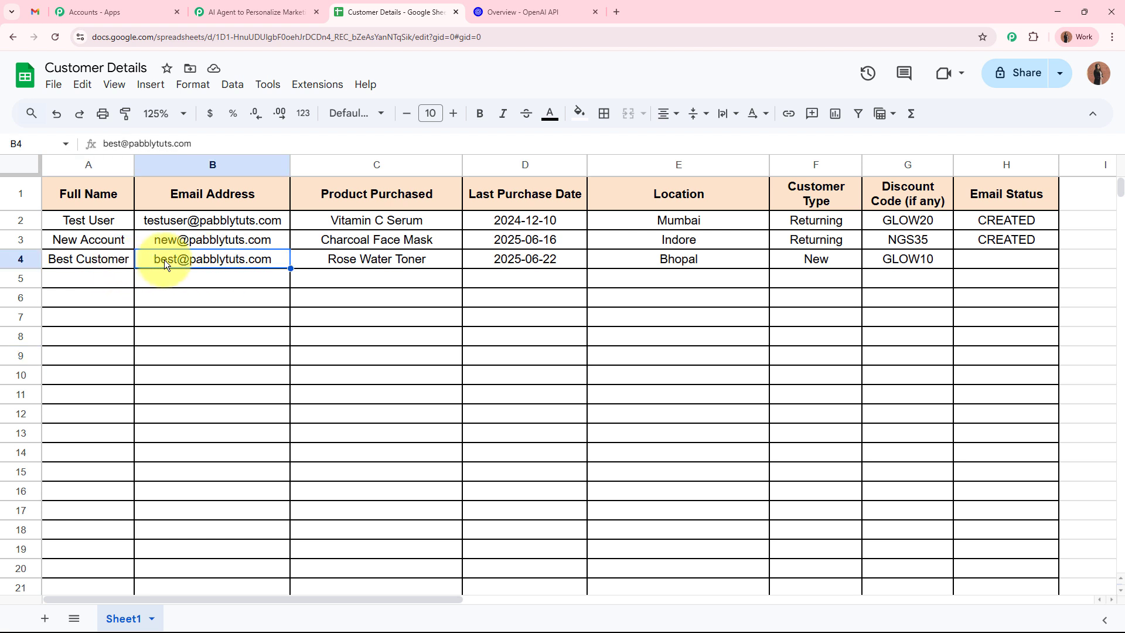
left_click(354, 263)
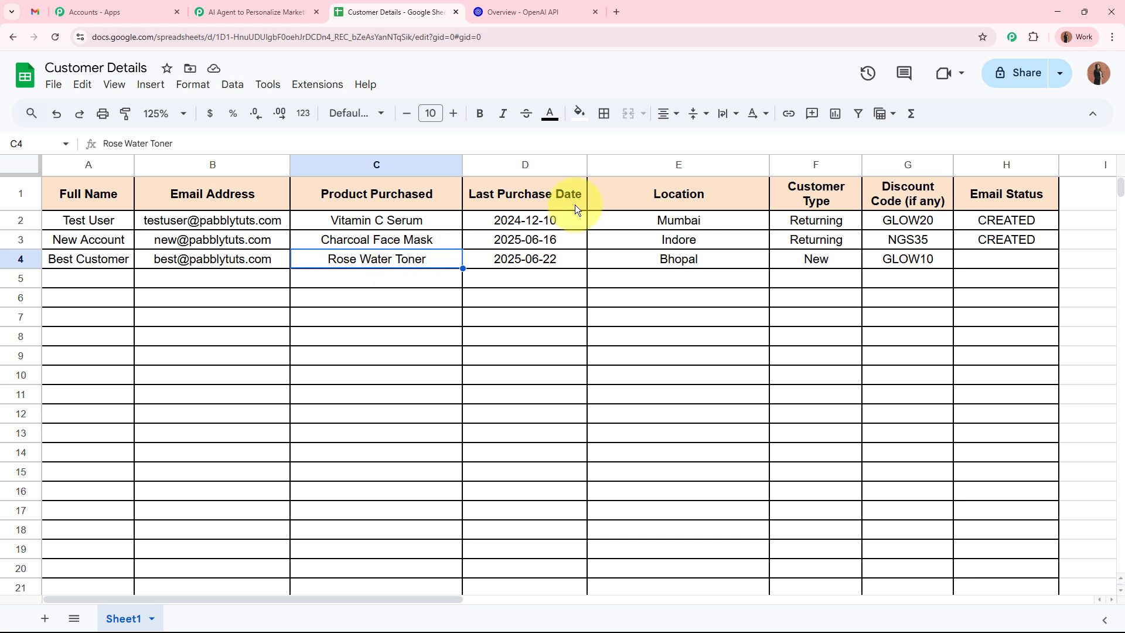
left_click(561, 259)
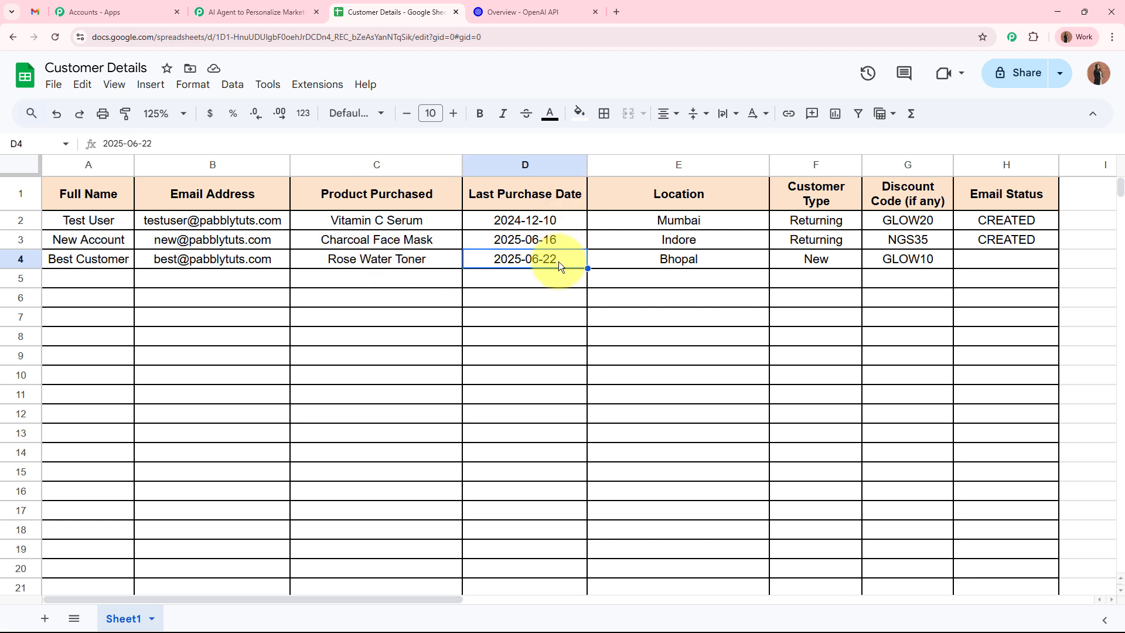
left_click(649, 259)
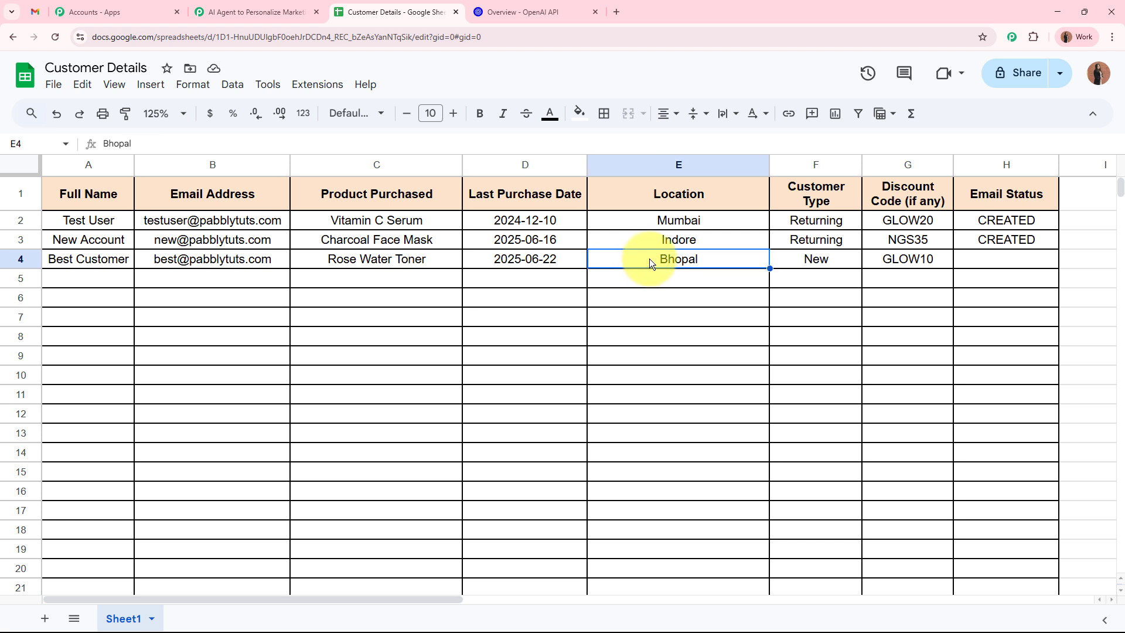
left_click(819, 252)
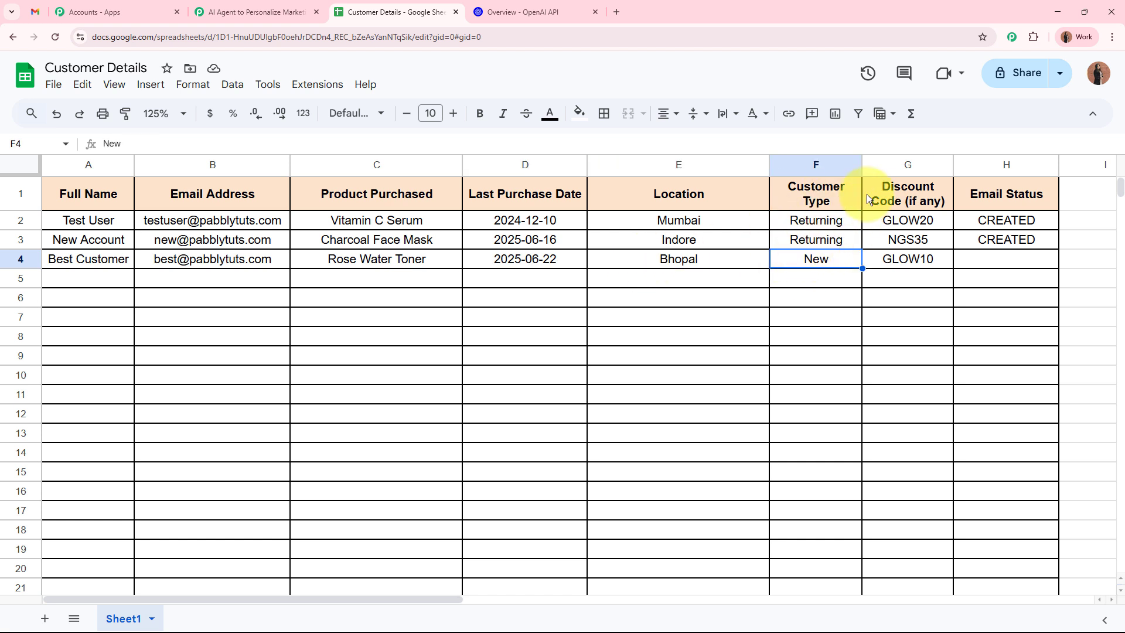
left_click(890, 267)
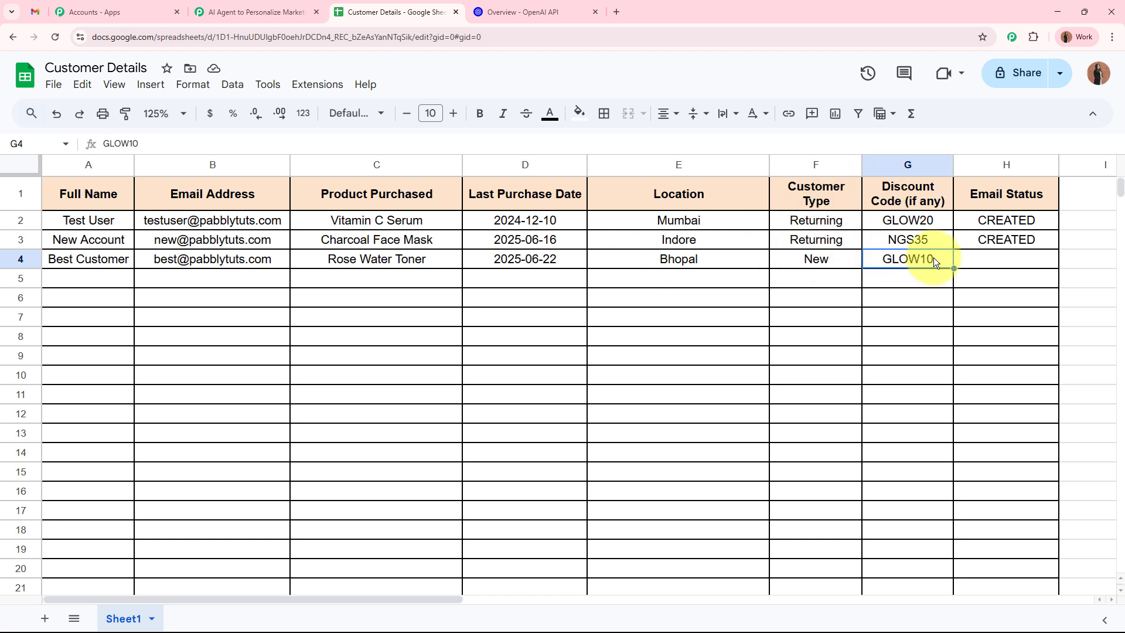
left_click(75, 262)
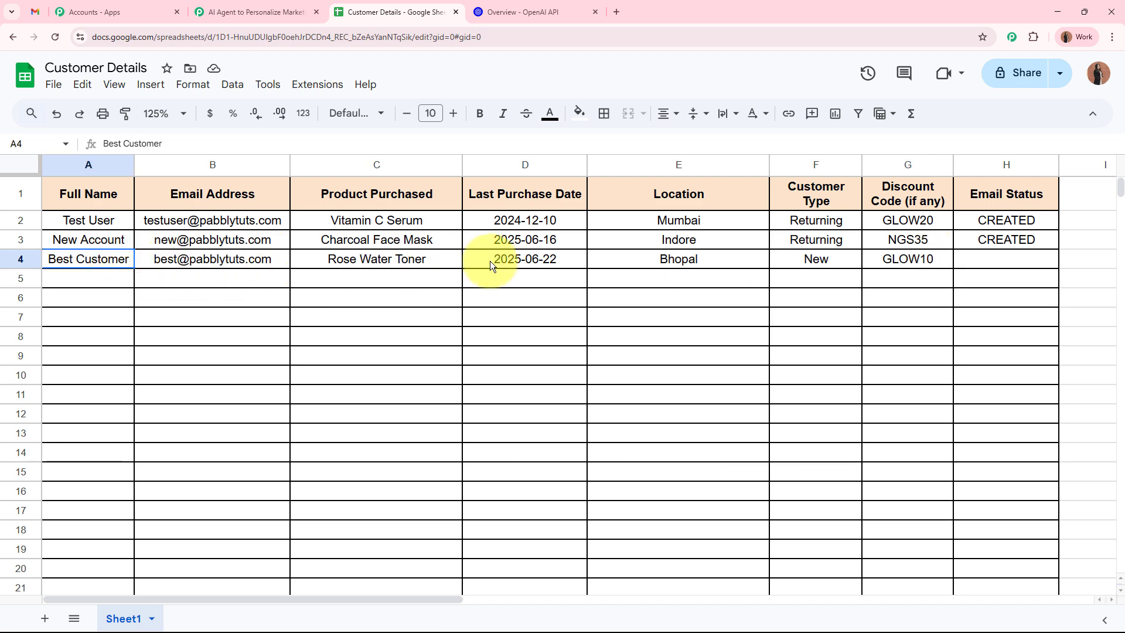
Review the Google Sheets trigger's captured webhook response in Pabbly Connect against row 4, from Product Purchased through Customer Type.
left_click_drag(490, 261, 902, 256)
left_click(867, 303)
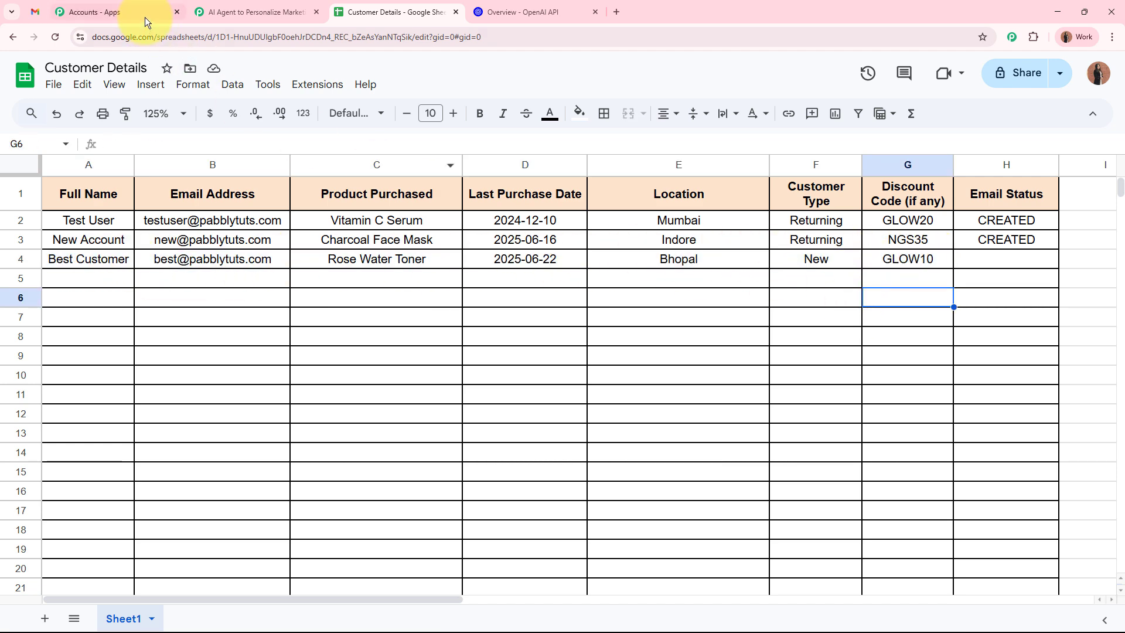
left_click(246, 11)
scroll(226, 243, "down", 12)
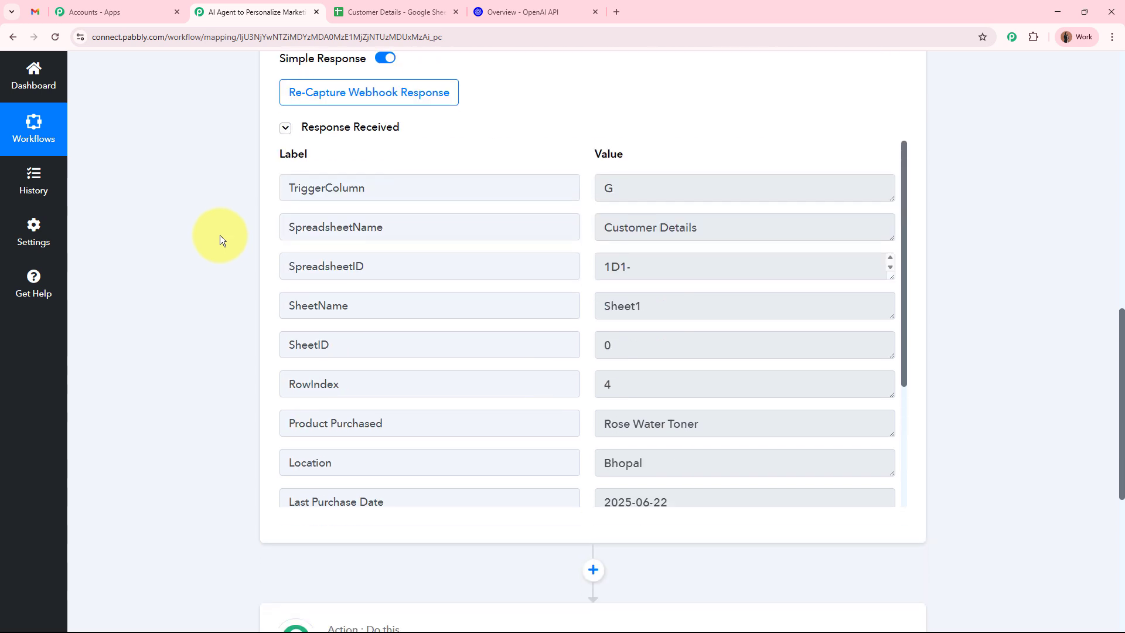
scroll(220, 234, "down", 1)
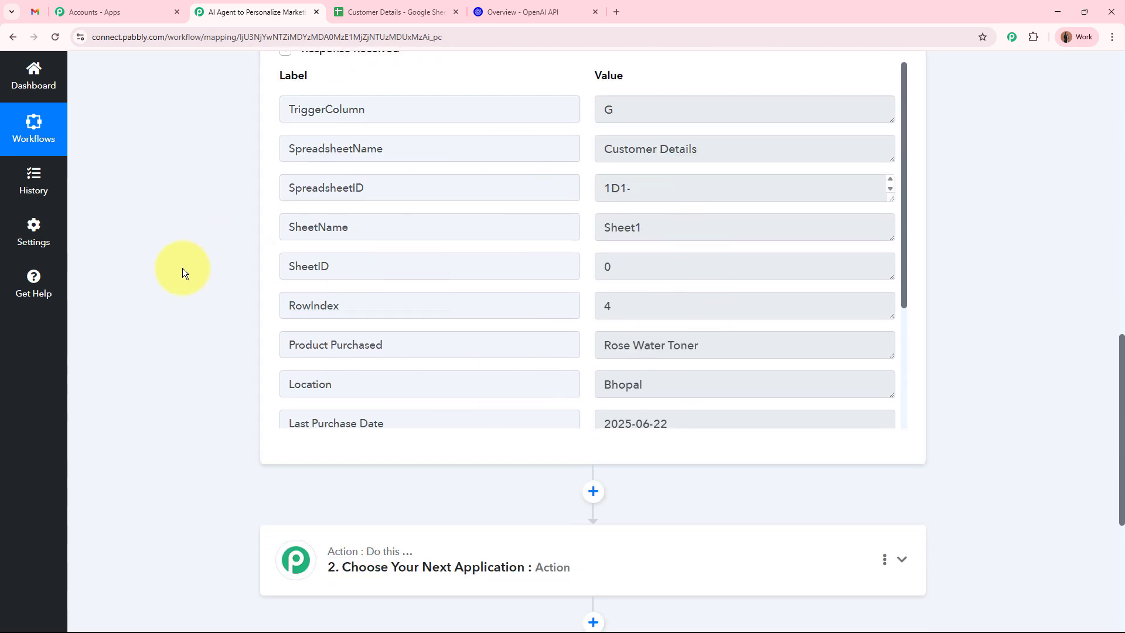
scroll(530, 251, "down", 2)
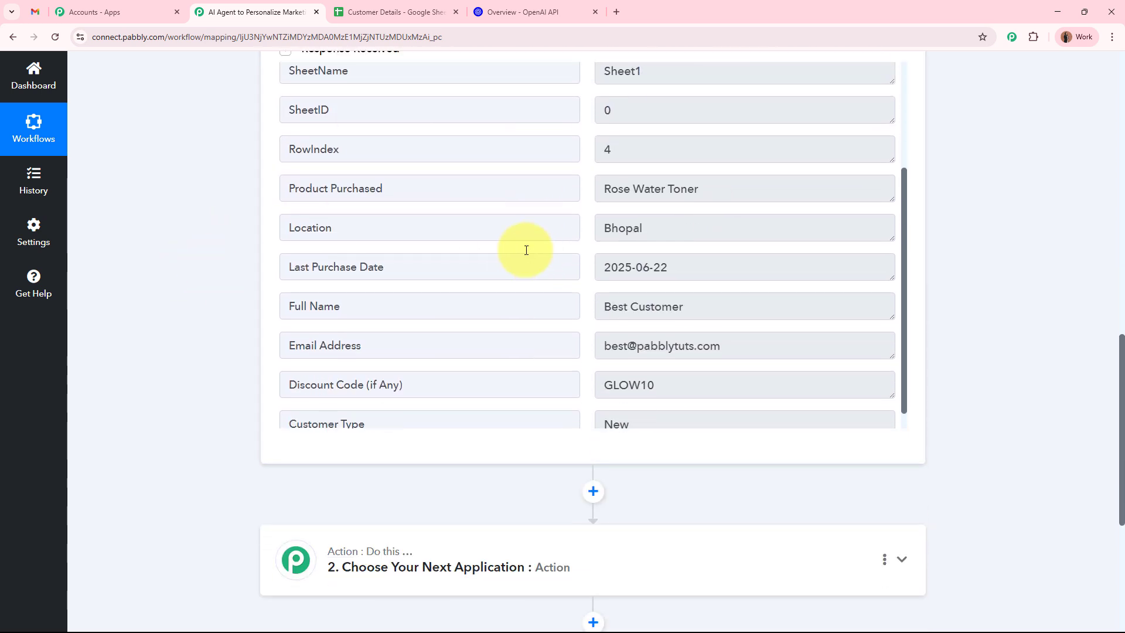
left_click_drag(726, 184, 585, 182)
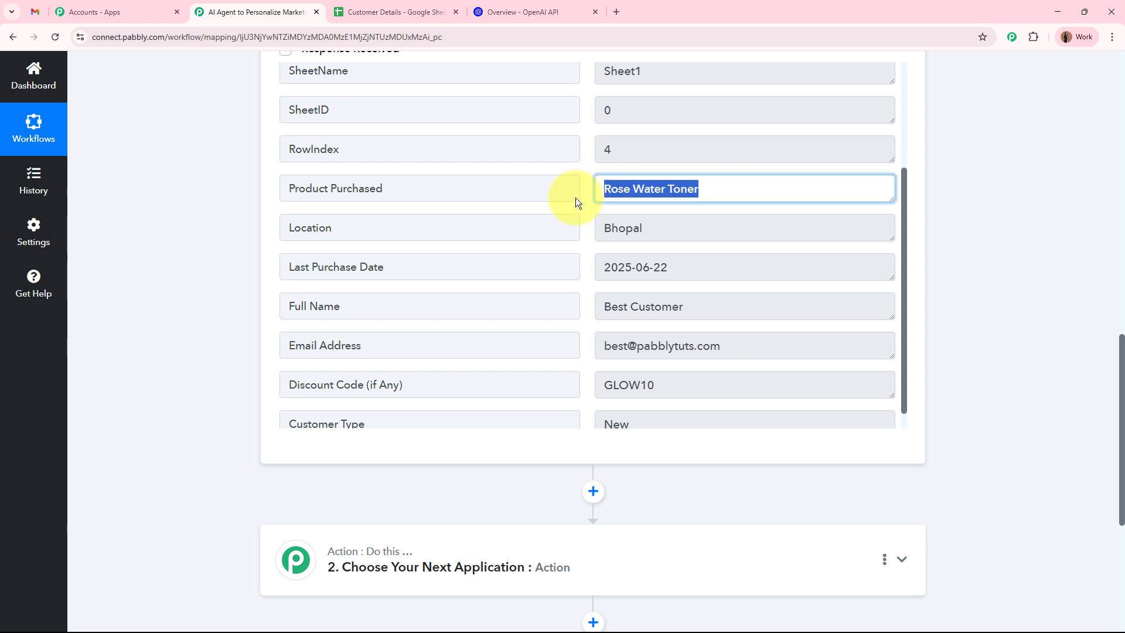
left_click_drag(667, 227, 565, 233)
left_click_drag(690, 263, 557, 268)
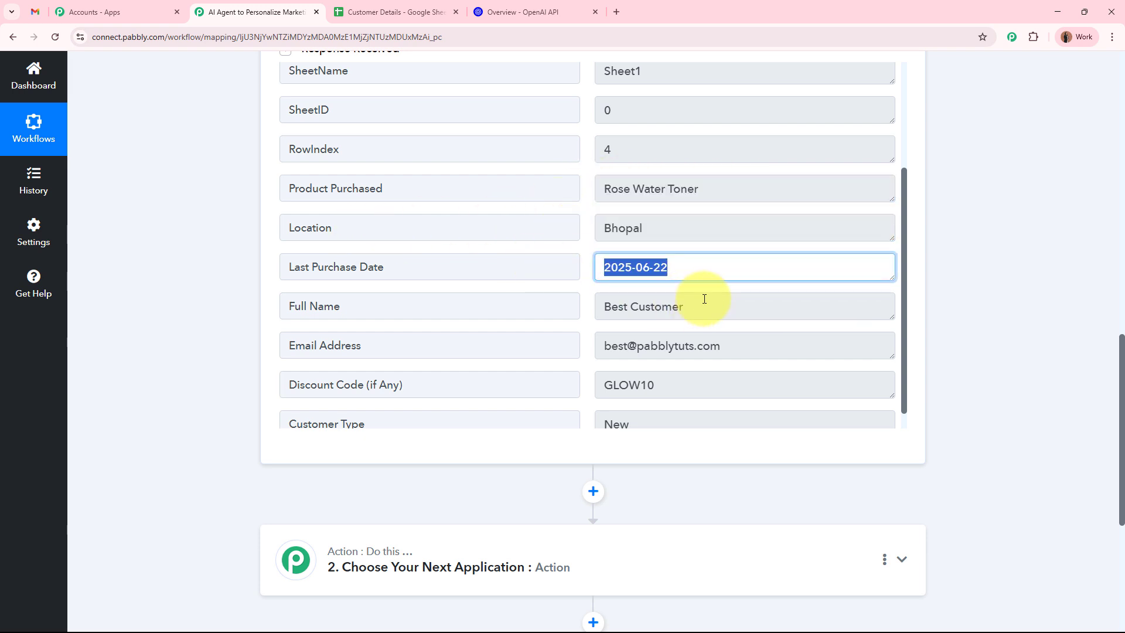
left_click_drag(705, 302, 571, 307)
left_click_drag(723, 346, 536, 329)
scroll(535, 329, "down", 1)
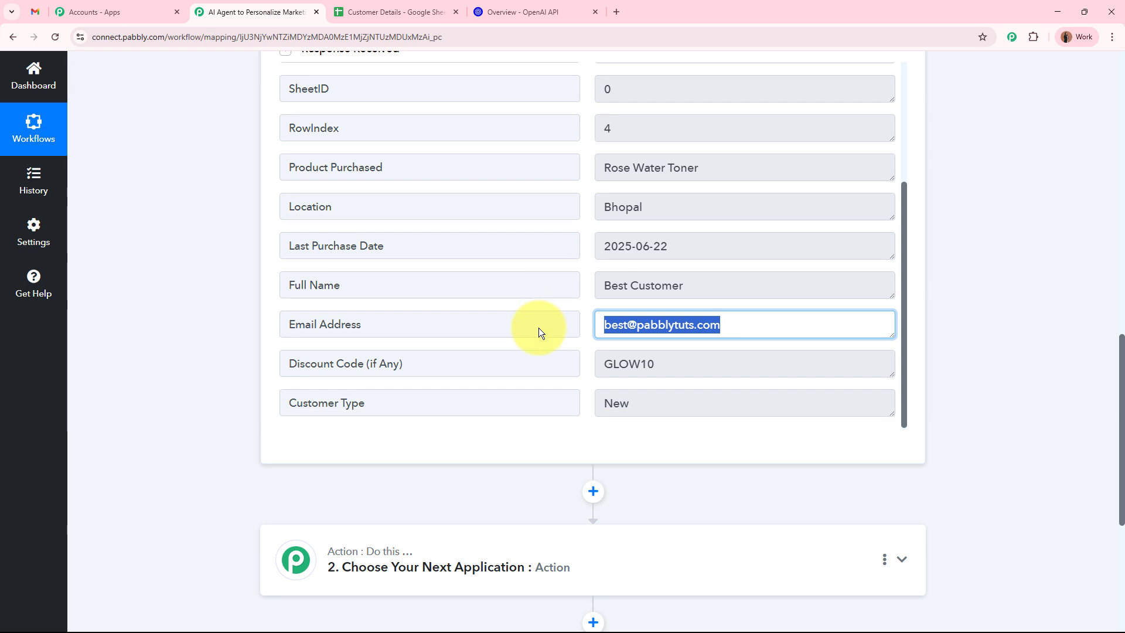
left_click_drag(676, 364, 522, 354)
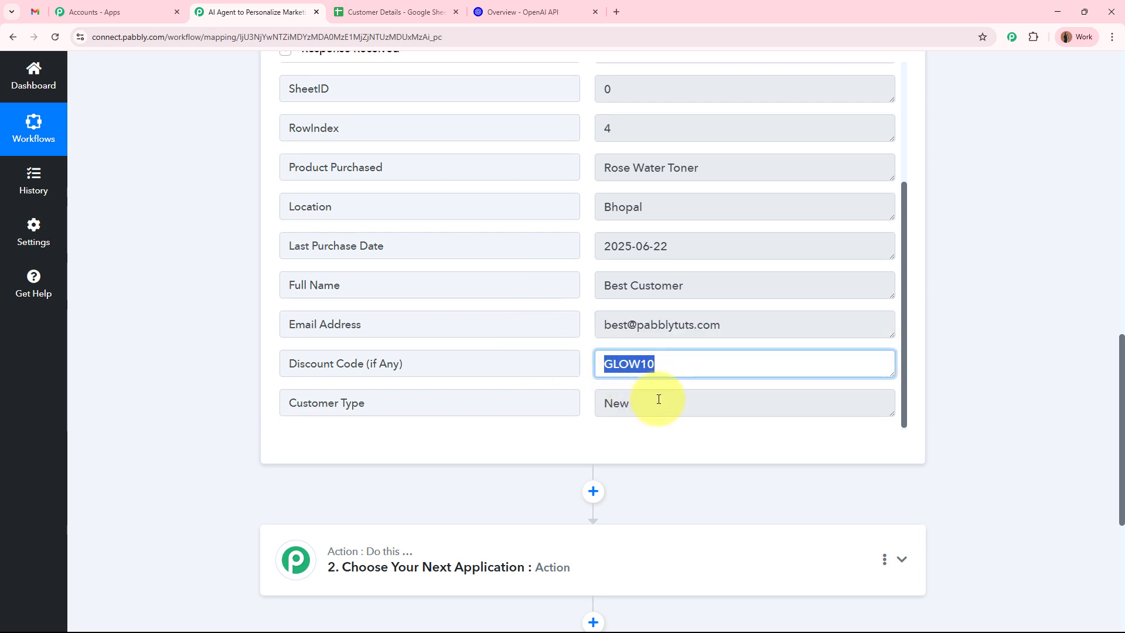
left_click_drag(658, 397, 553, 402)
left_click(1012, 364)
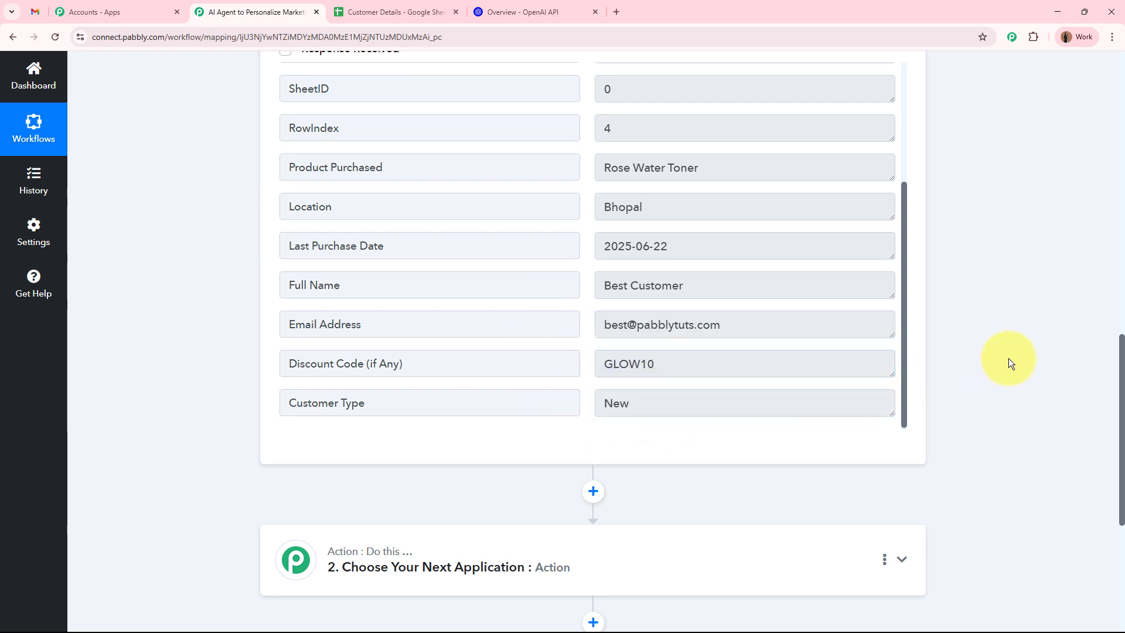
Collapse the Google Sheets trigger step in the workflow.
scroll(792, 339, "up", 3)
scroll(965, 311, "up", 10)
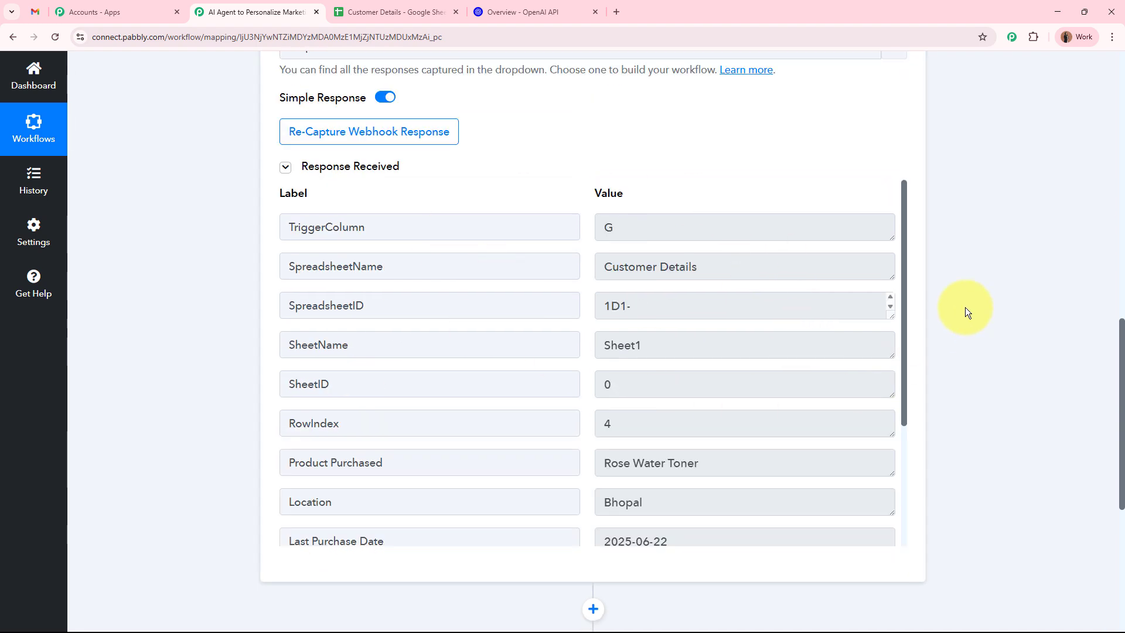
left_click(616, 280)
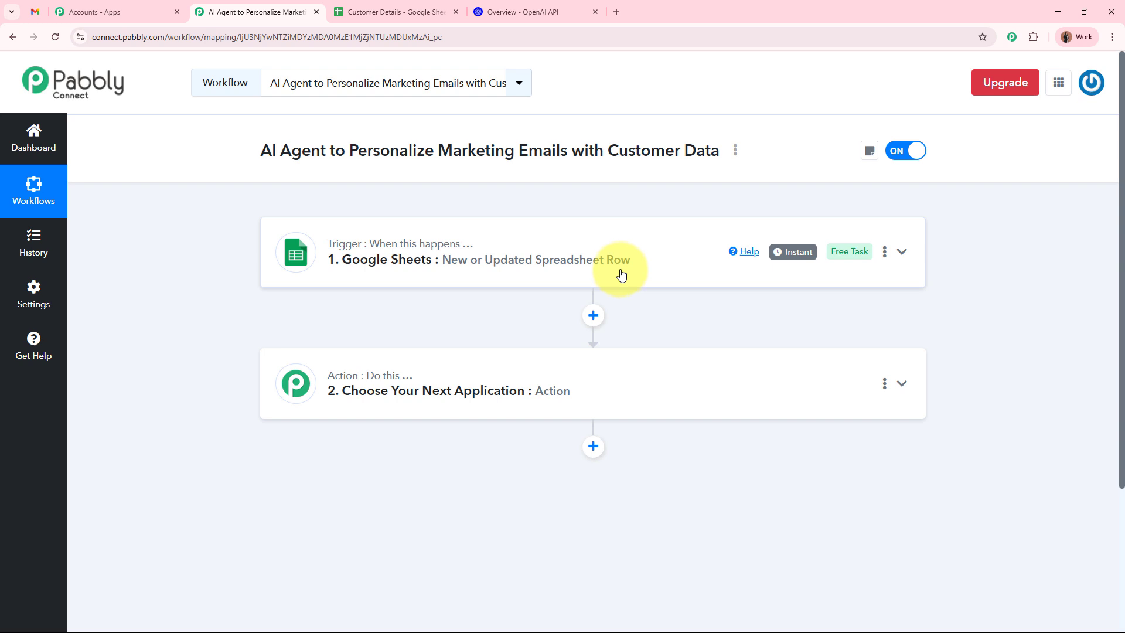
Switch to the OpenAI developer platform to examine its overview page, and return to the Pabbly Connect workflow.
left_click(511, 6)
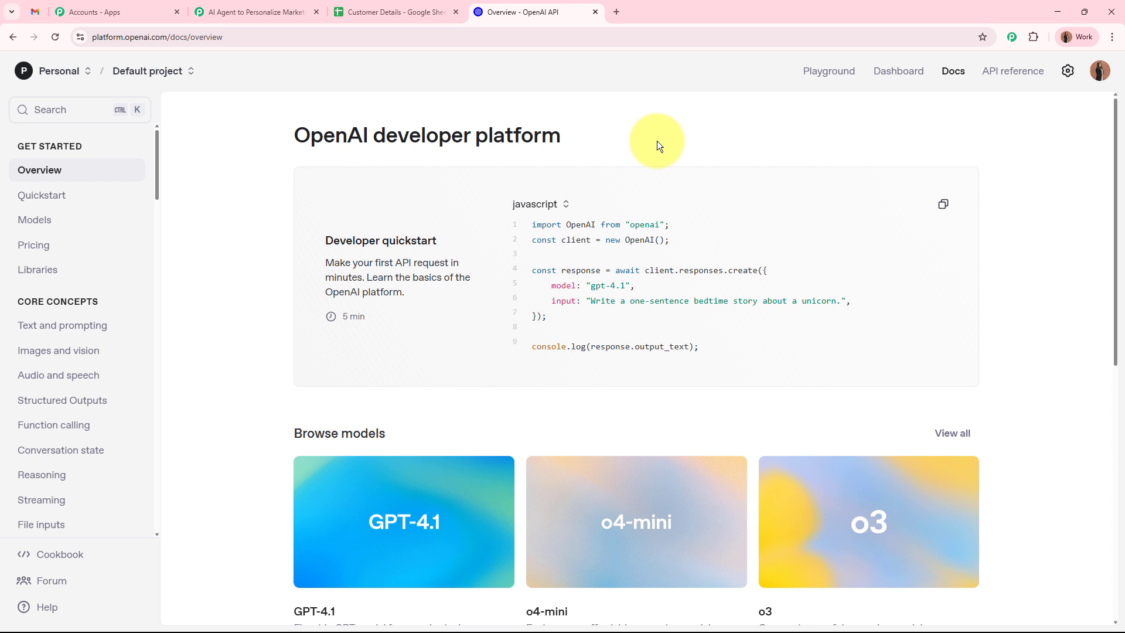
left_click_drag(295, 134, 433, 132)
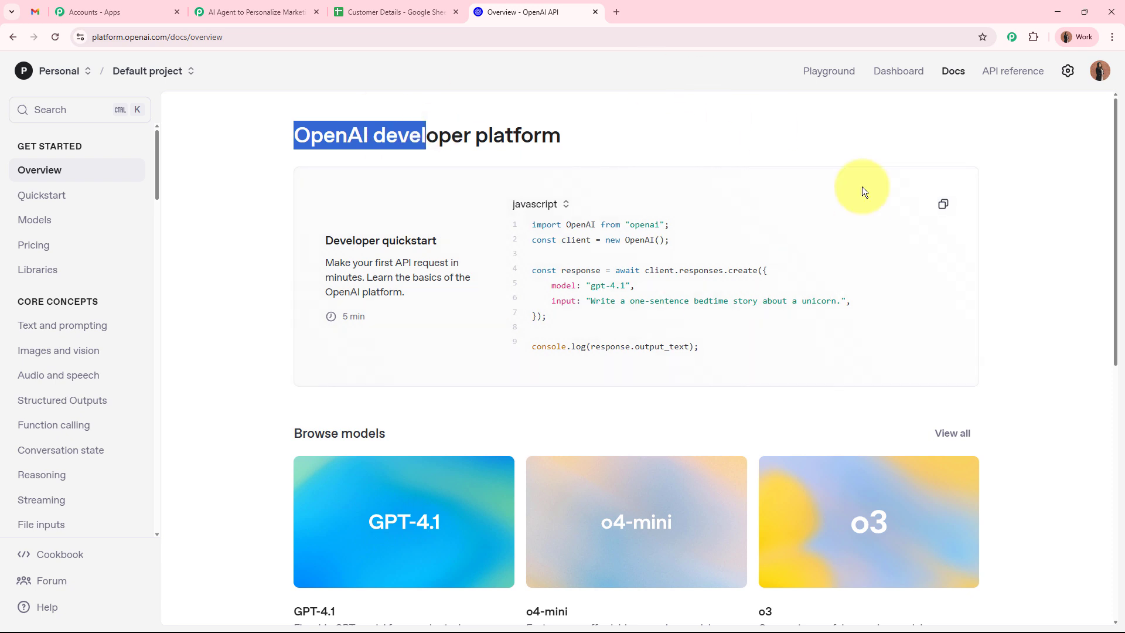
left_click(264, 12)
Set the workflow's second step to the OpenAI (ChatGPT, DALL-E, Whisper) app with ChatGPT as the action event.
left_click(478, 398)
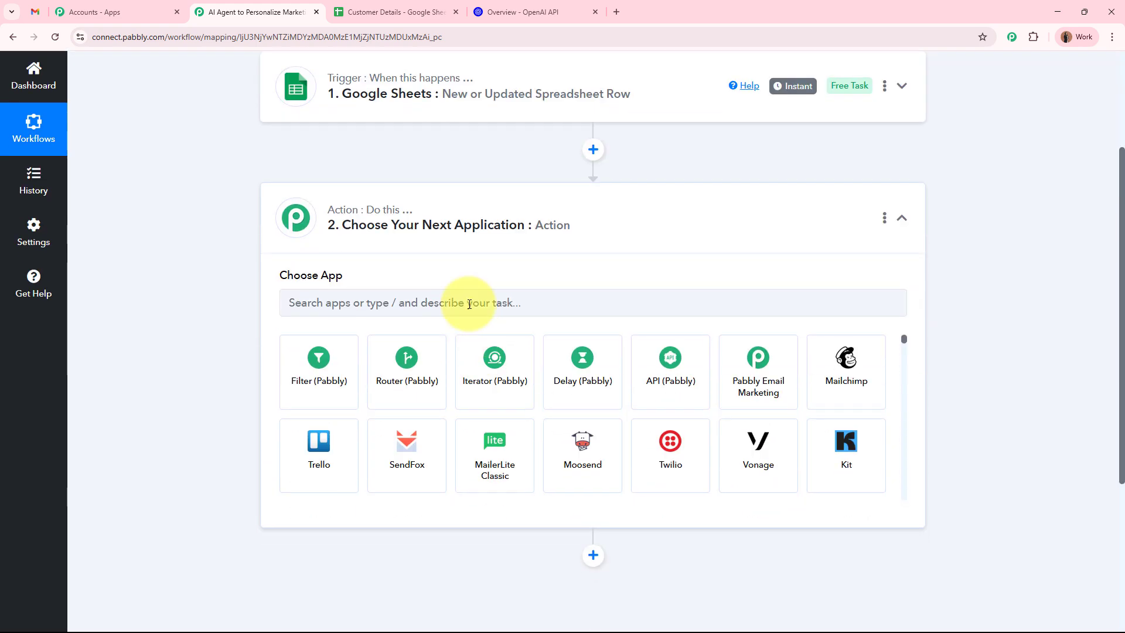
type("Ope")
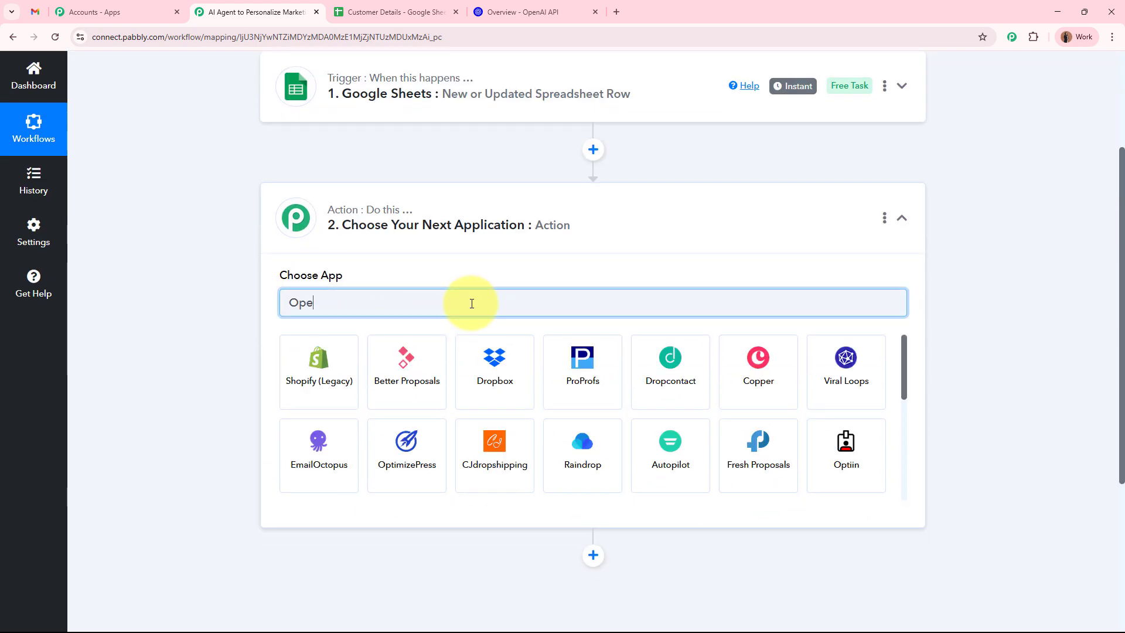
type("nAI")
left_click(340, 370)
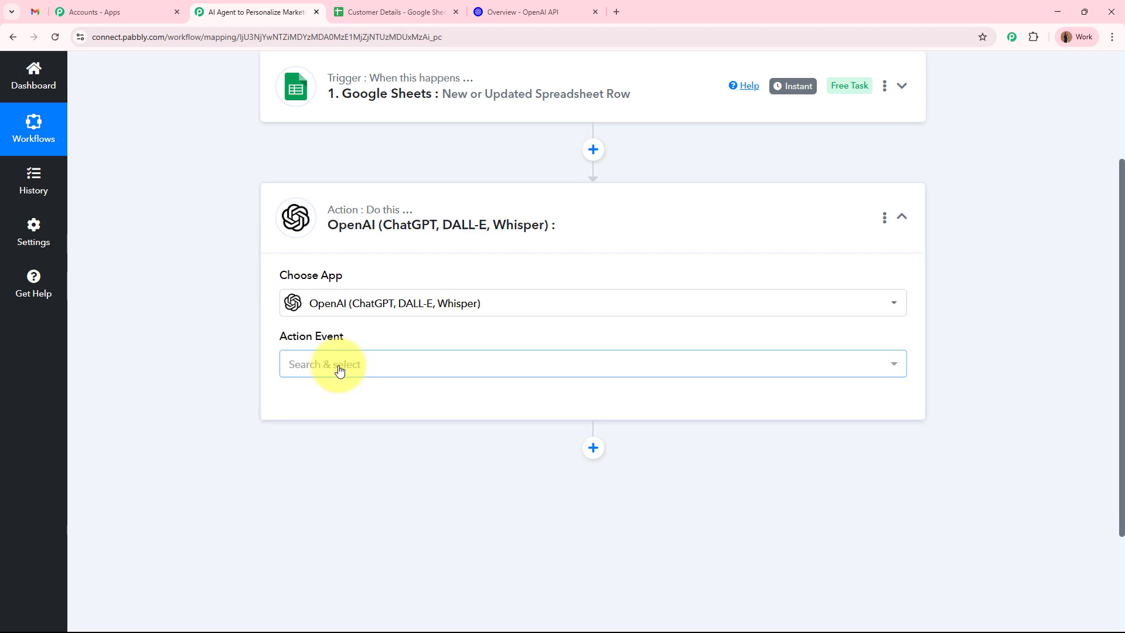
left_click(340, 369)
left_click(389, 167)
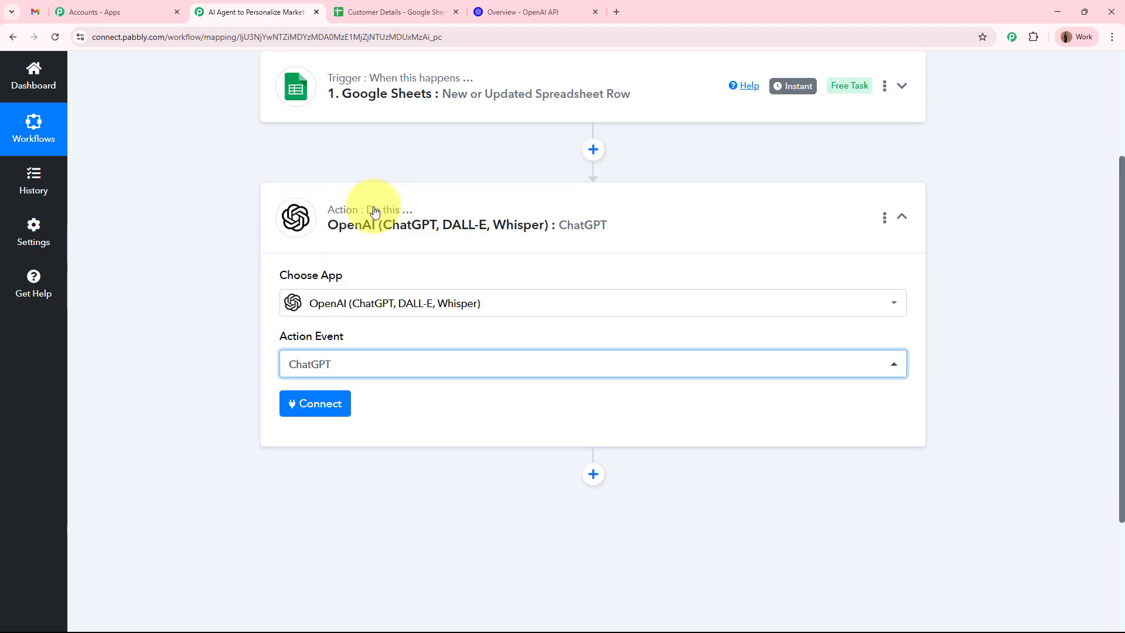
Start adding a new OpenAI connection for the action and open the linked OpenAI API Keys page.
left_click(324, 403)
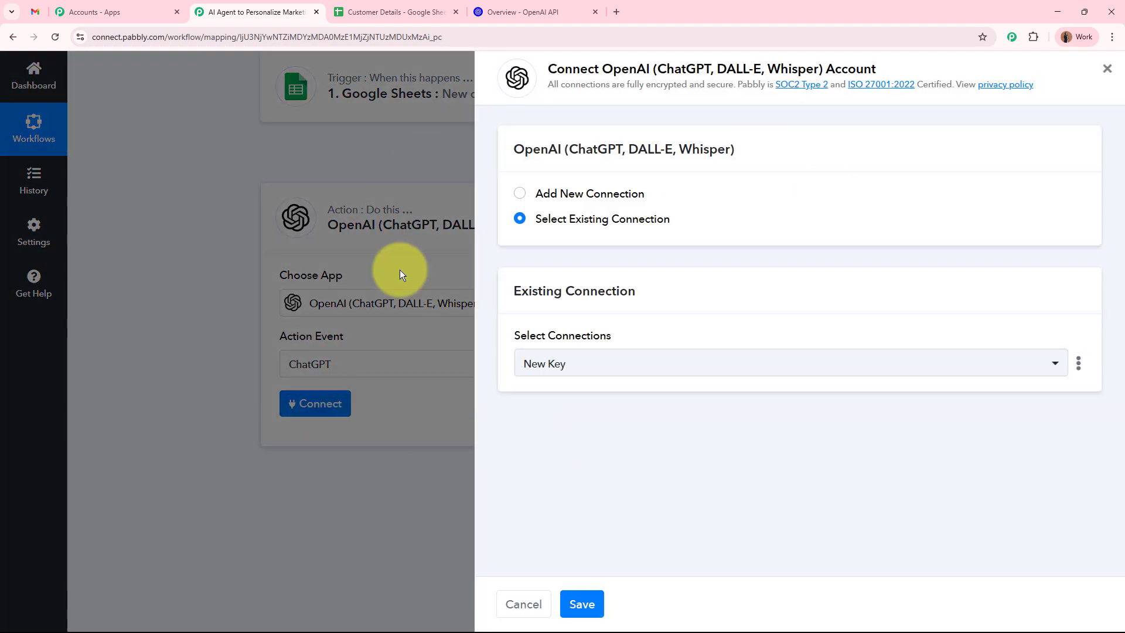
left_click(518, 196)
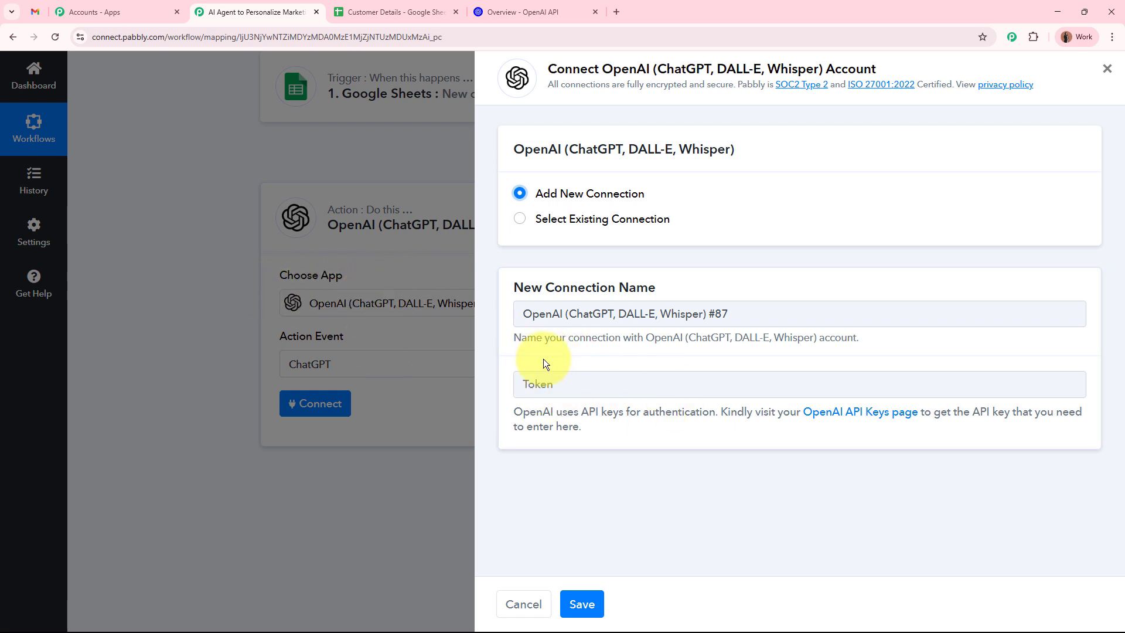
left_click(844, 412)
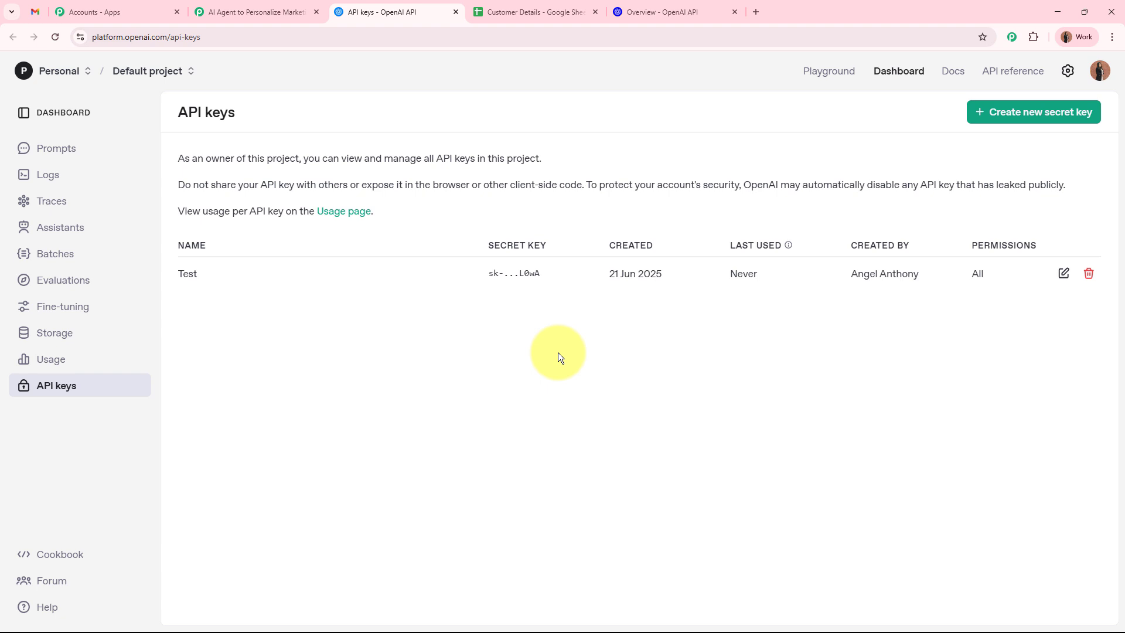
Create a new OpenAI secret key named New in the Default project with All permissions.
left_click(1046, 118)
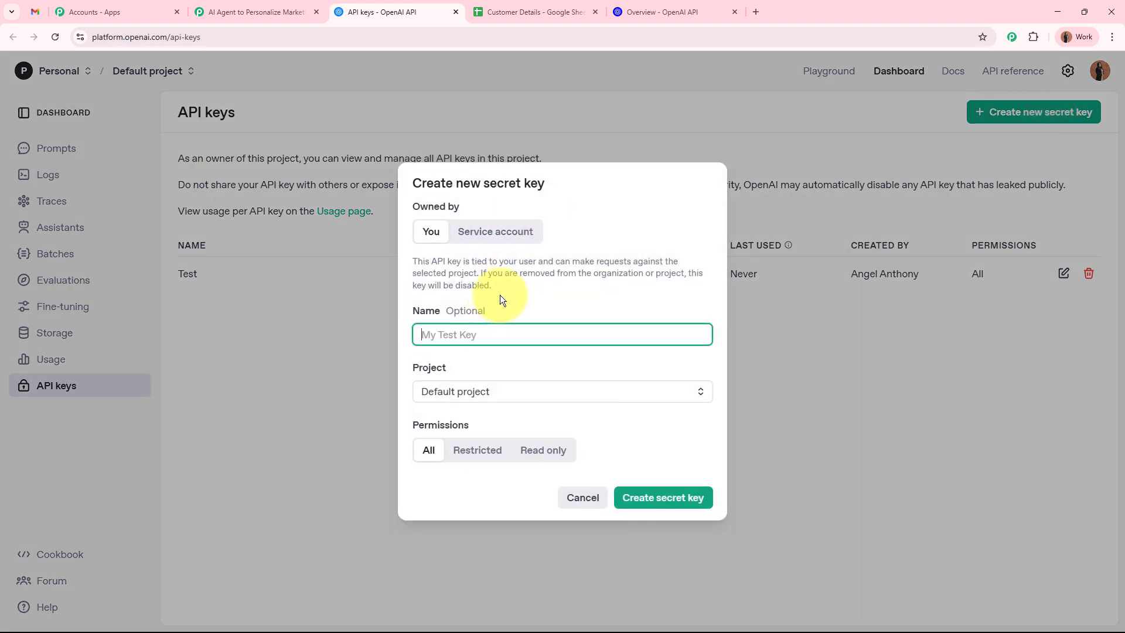
type("nEW")
key("BackSpace")
key("BackSpace")
key("BackSpace")
type("New")
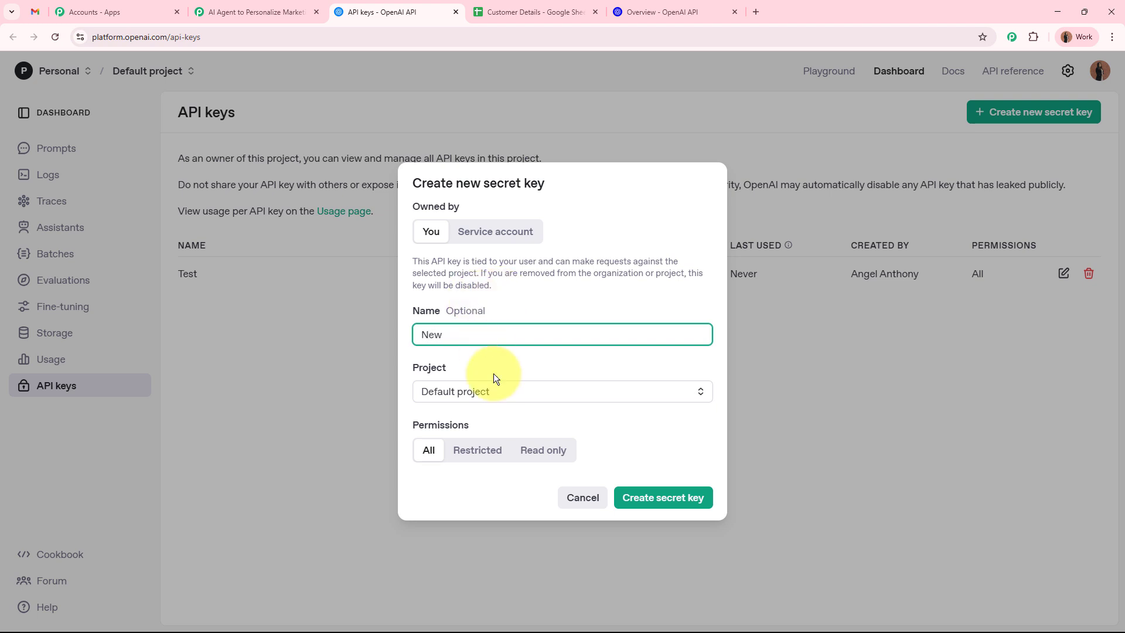
left_click(494, 390)
left_click(490, 421)
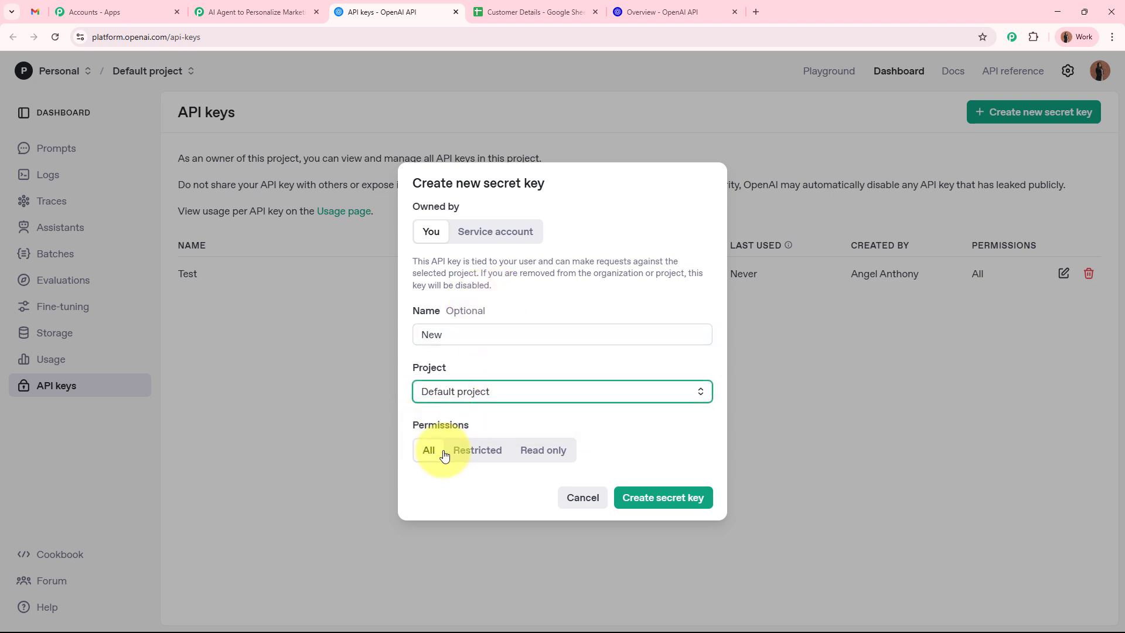
left_click(691, 497)
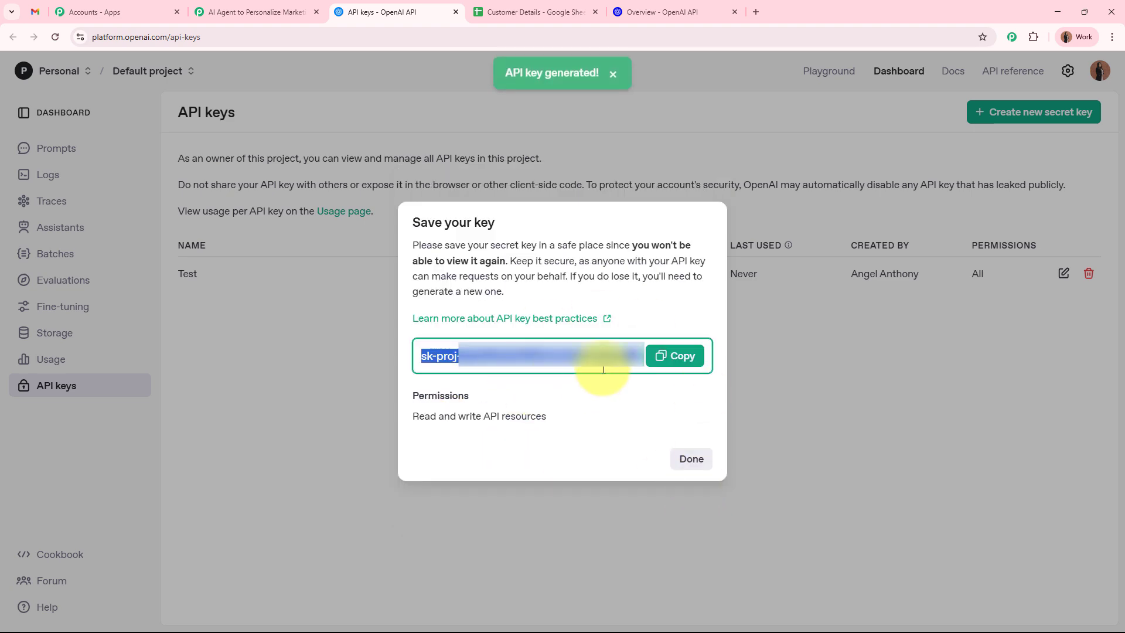
Copy the generated API key, paste it as the Token of the new OpenAI connection in Pabbly Connect, and save the connection.
left_click(673, 356)
left_click(317, 3)
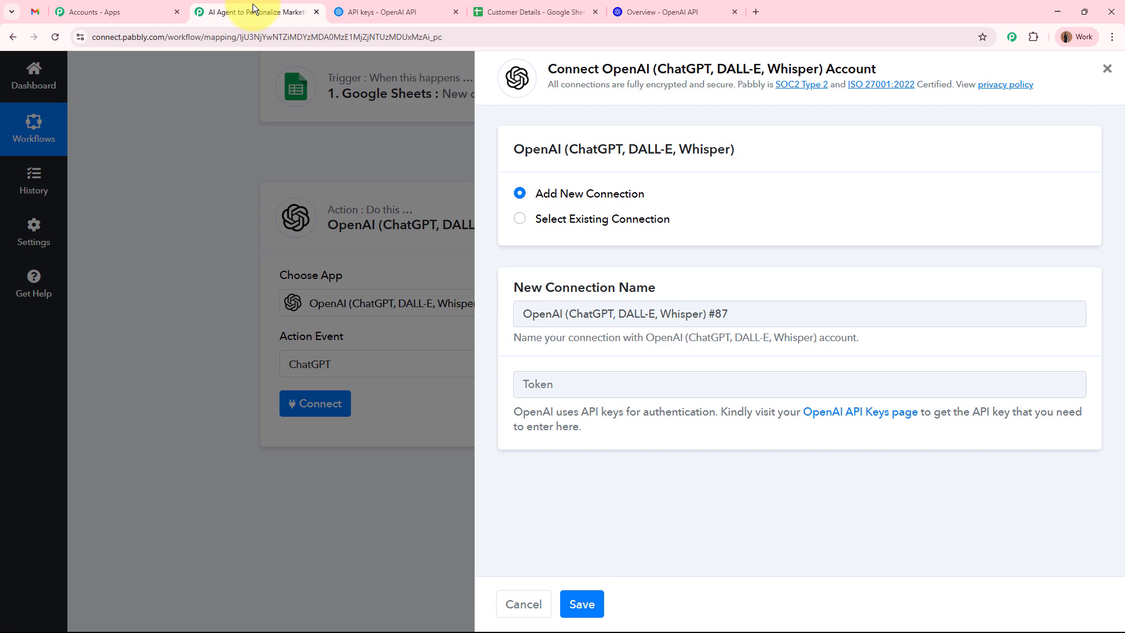
left_click(568, 387)
key("ctrl+v")
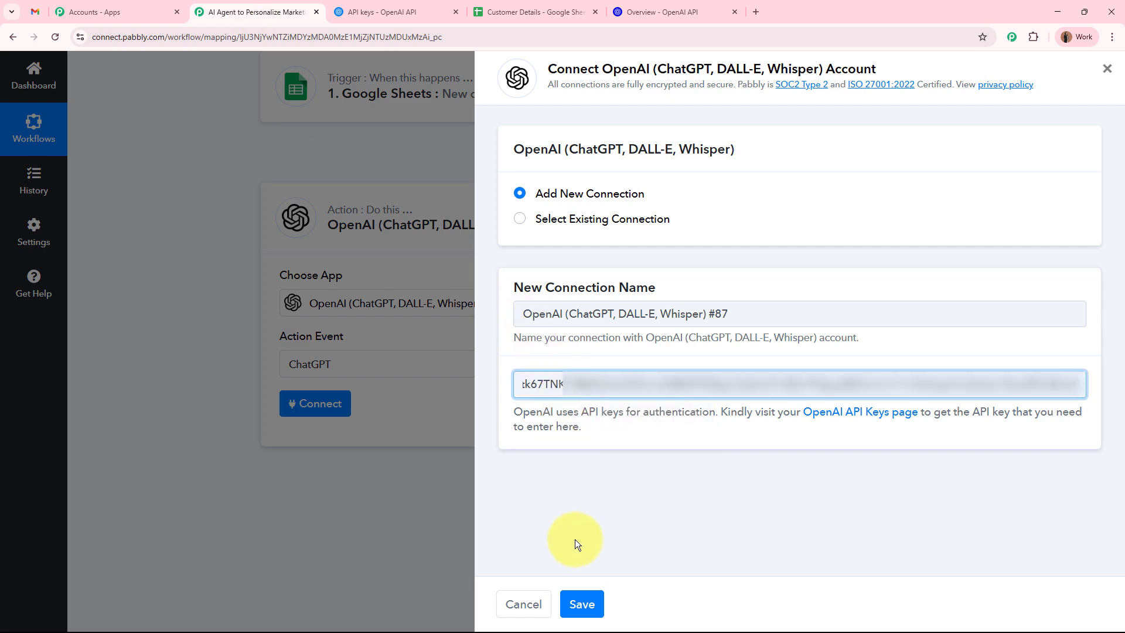
left_click(582, 604)
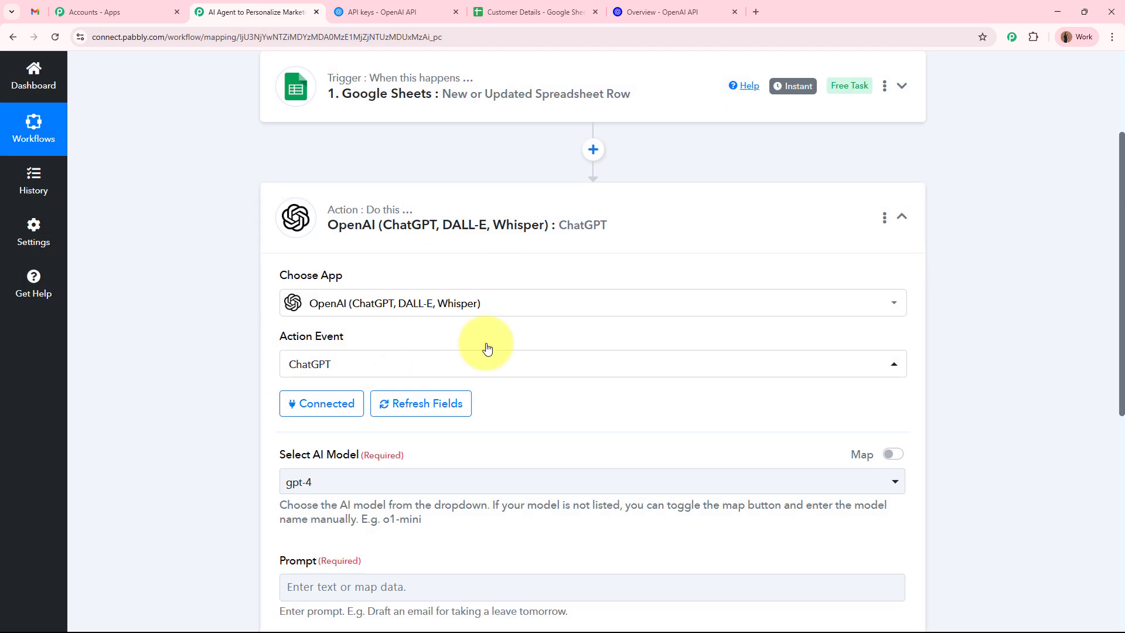
Set the ChatGPT action's AI model to gpt-4o-mini and look through the other available models.
scroll(198, 330, "down", 3)
scroll(197, 333, "down", 1)
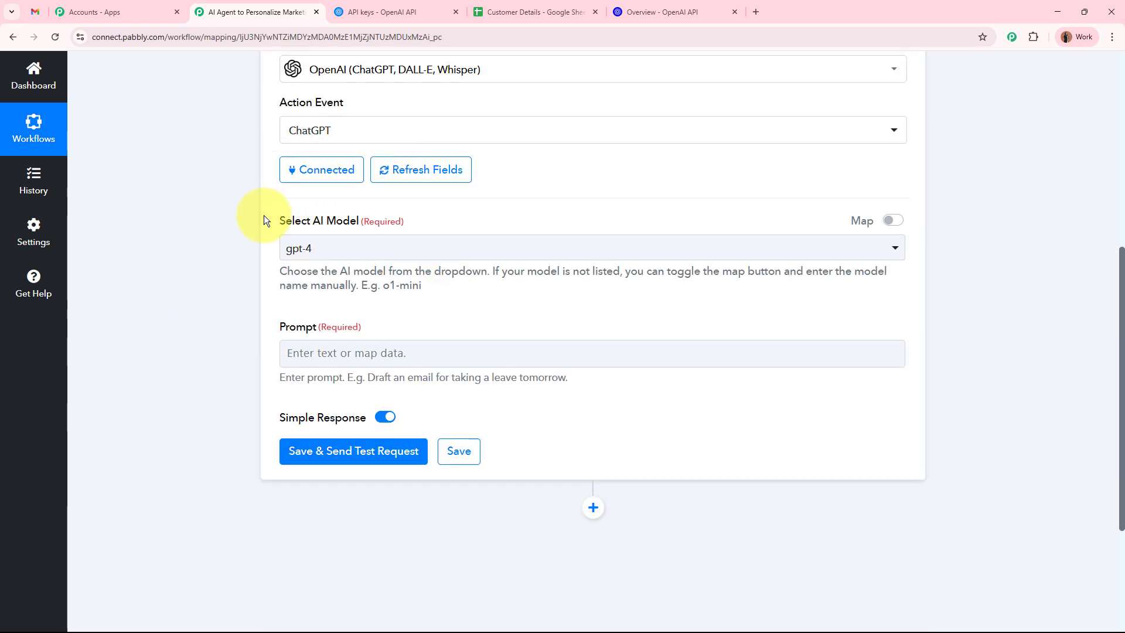
left_click_drag(263, 217, 348, 228)
left_click(158, 231)
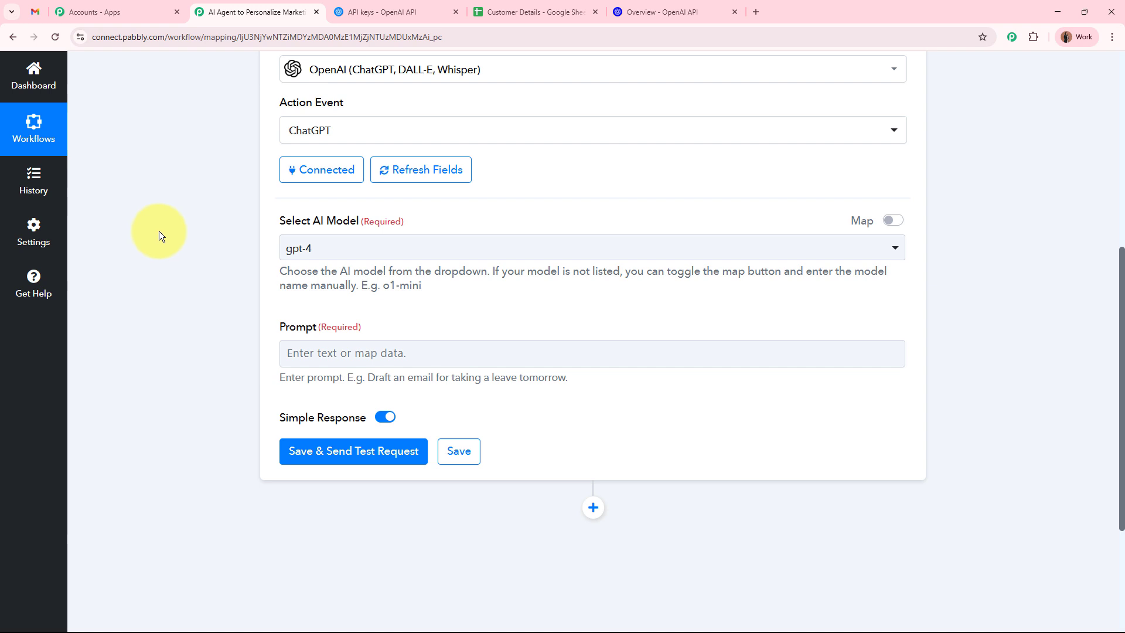
left_click(374, 249)
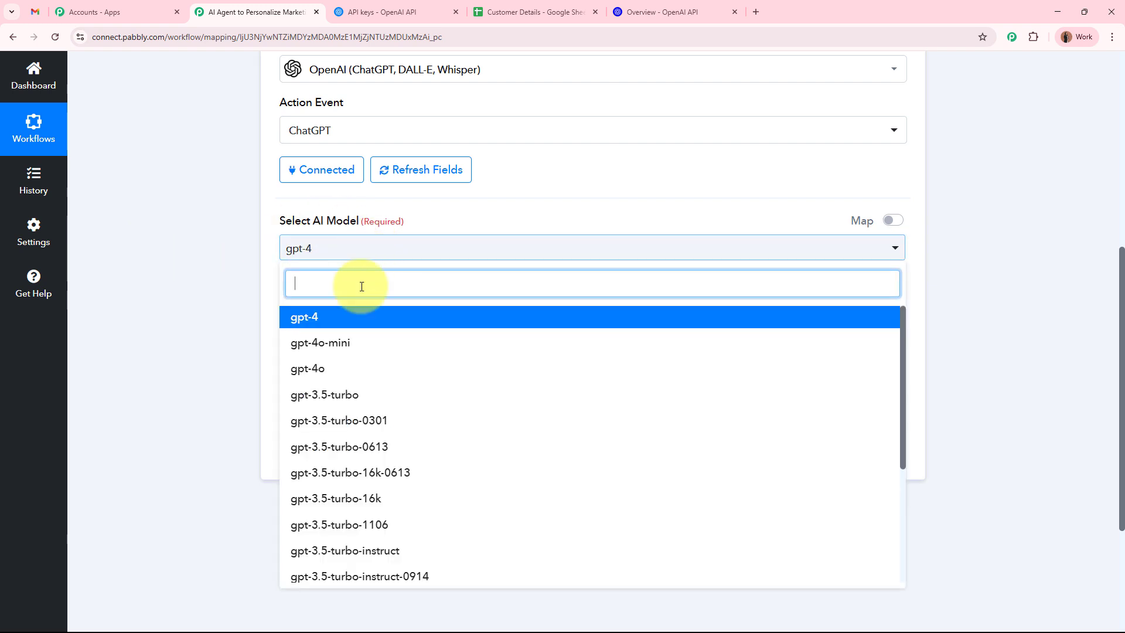
left_click(364, 345)
left_click(385, 248)
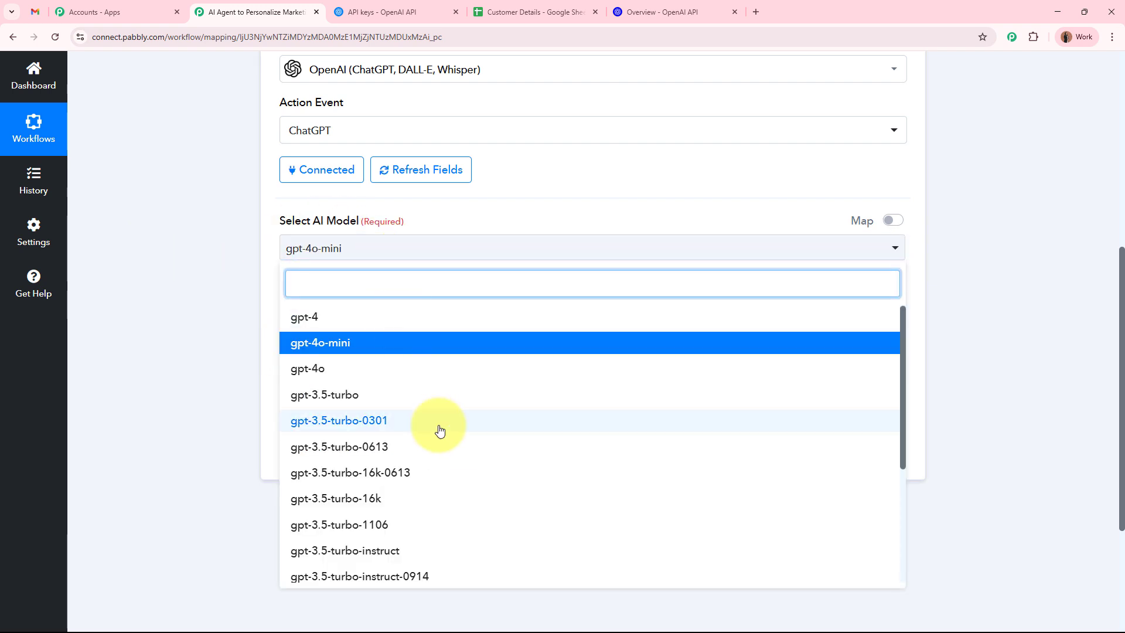
scroll(439, 430, "down", 3)
scroll(440, 431, "up", 5)
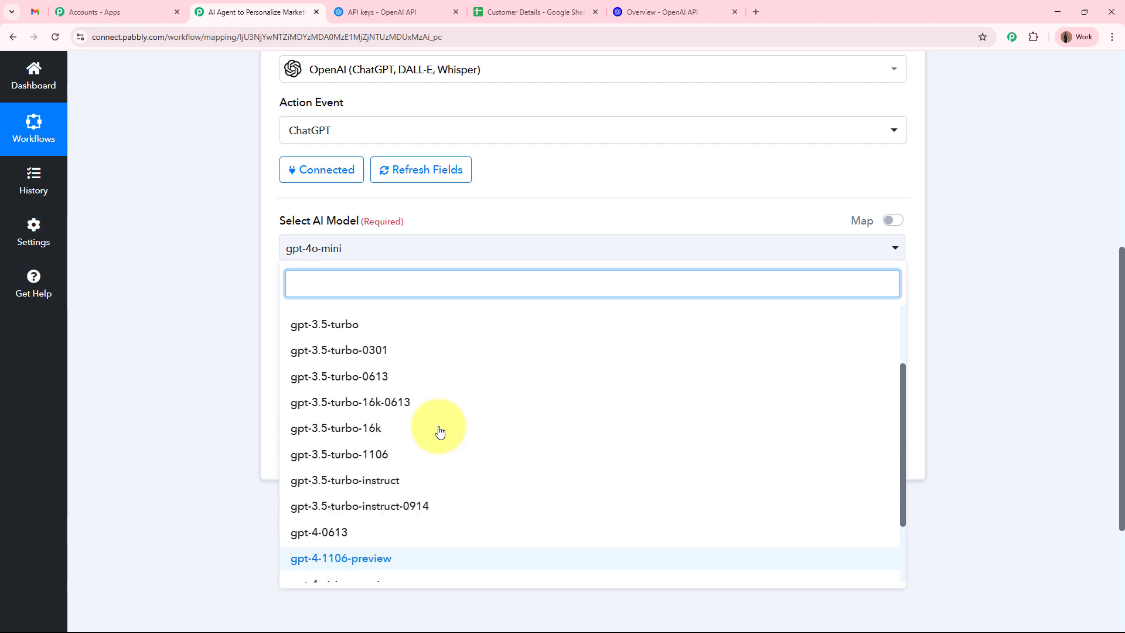
left_click(191, 346)
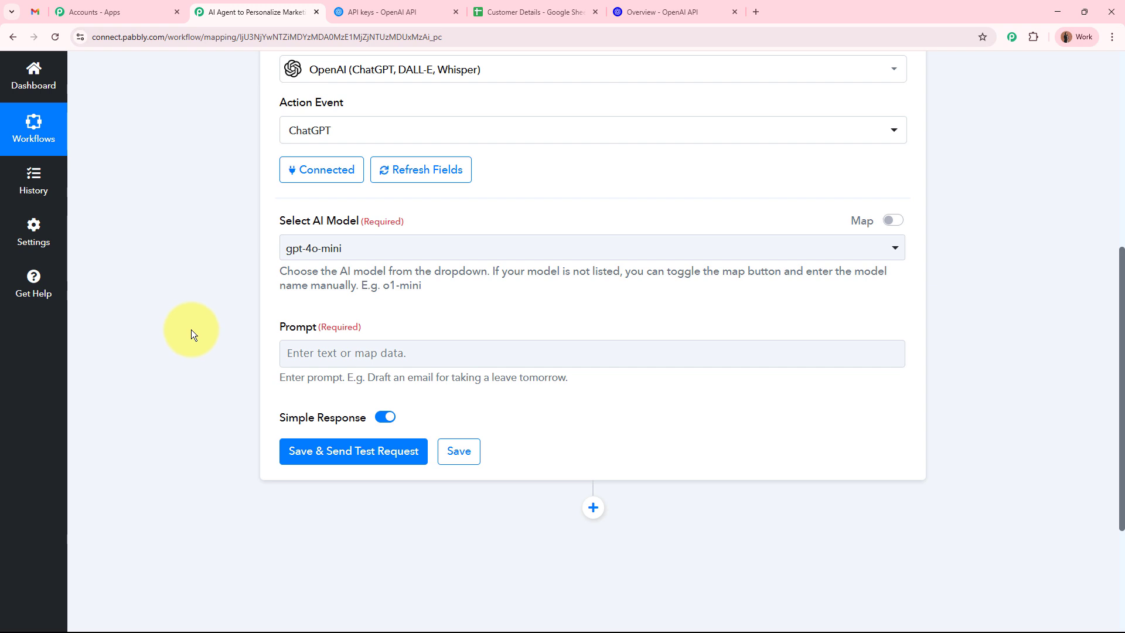
Locate the required Prompt field of the ChatGPT action.
scroll(192, 330, "down", 3)
left_click_drag(281, 176, 363, 172)
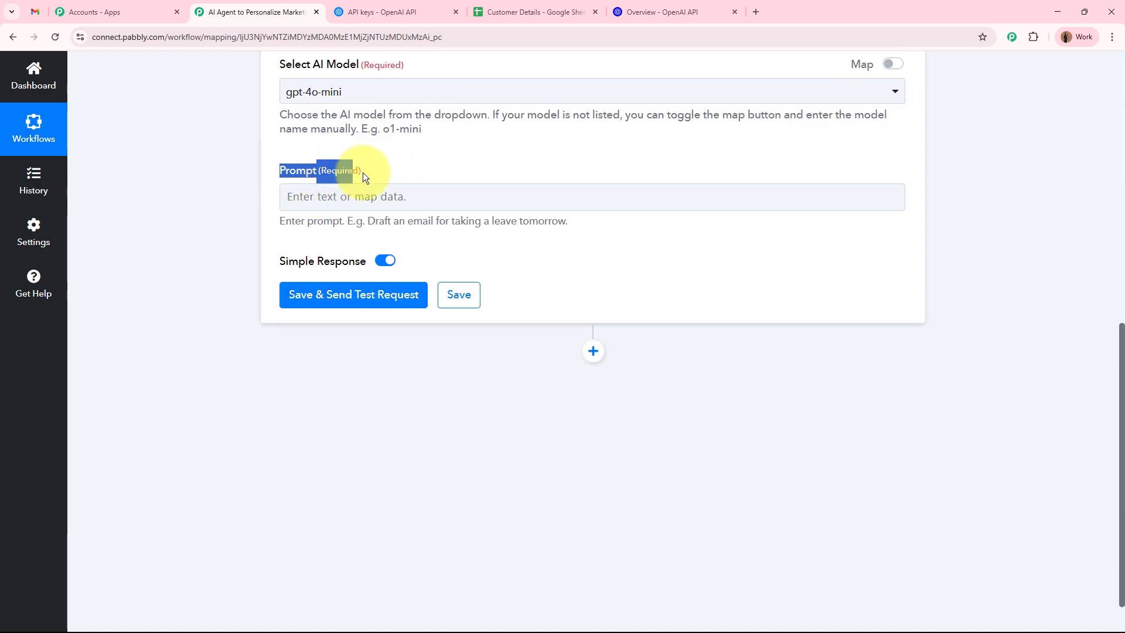
left_click(164, 220)
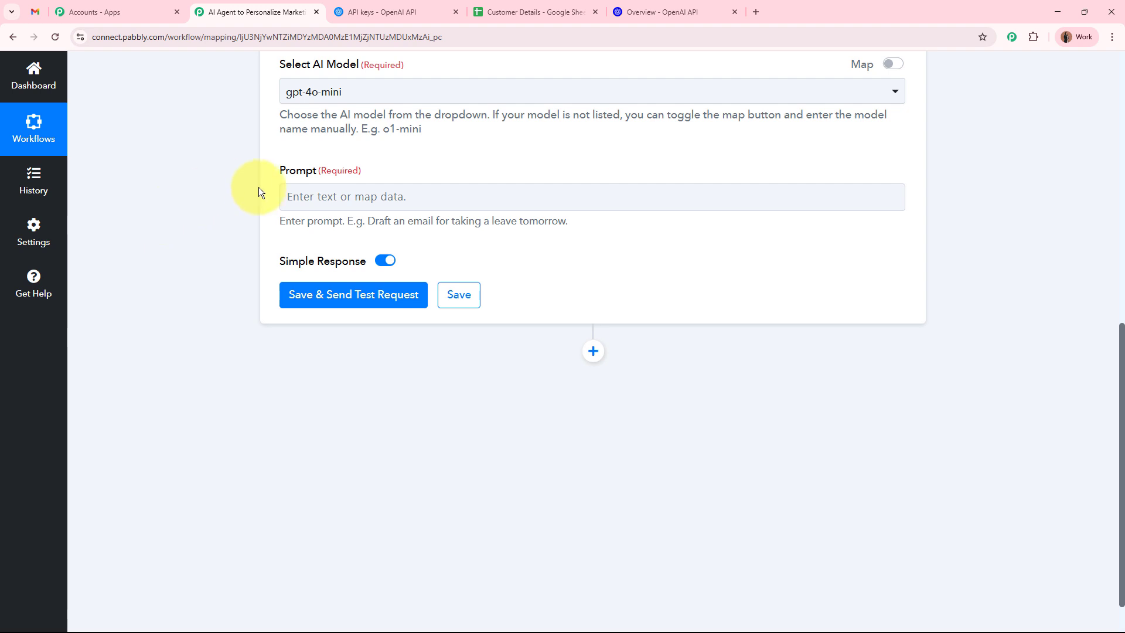
Paste the NaturalGlow Skincare copywriter instructions into the Prompt, requesting a personalized two-paragraph marketing email, a subject line and a JSON response.
left_click(327, 197)
key("ctrl+v")
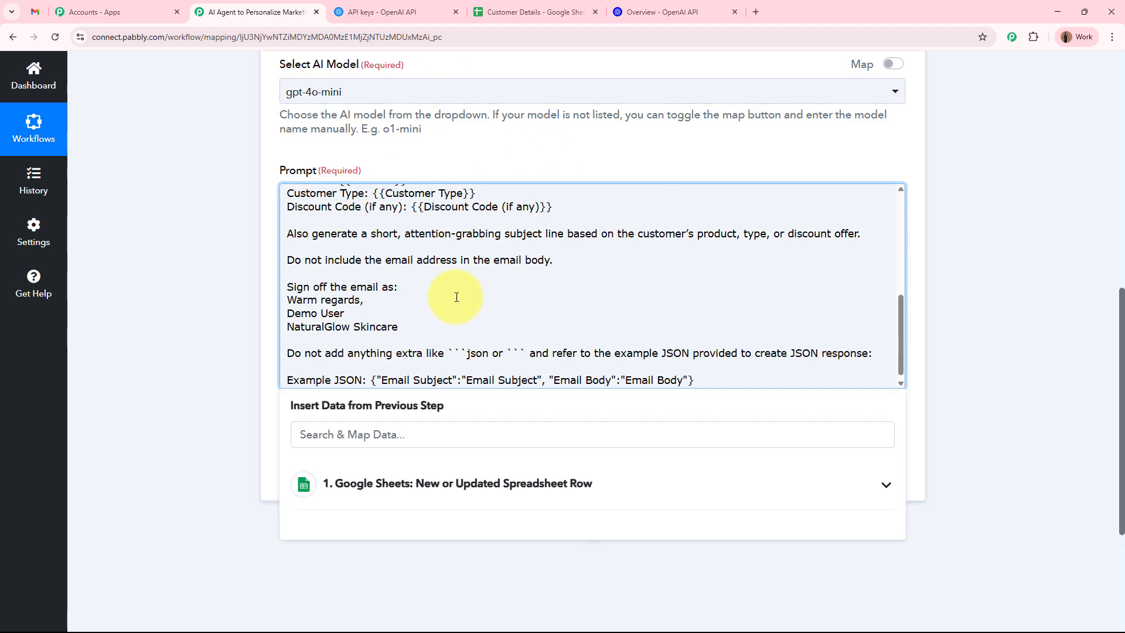
scroll(462, 280, "up", 10)
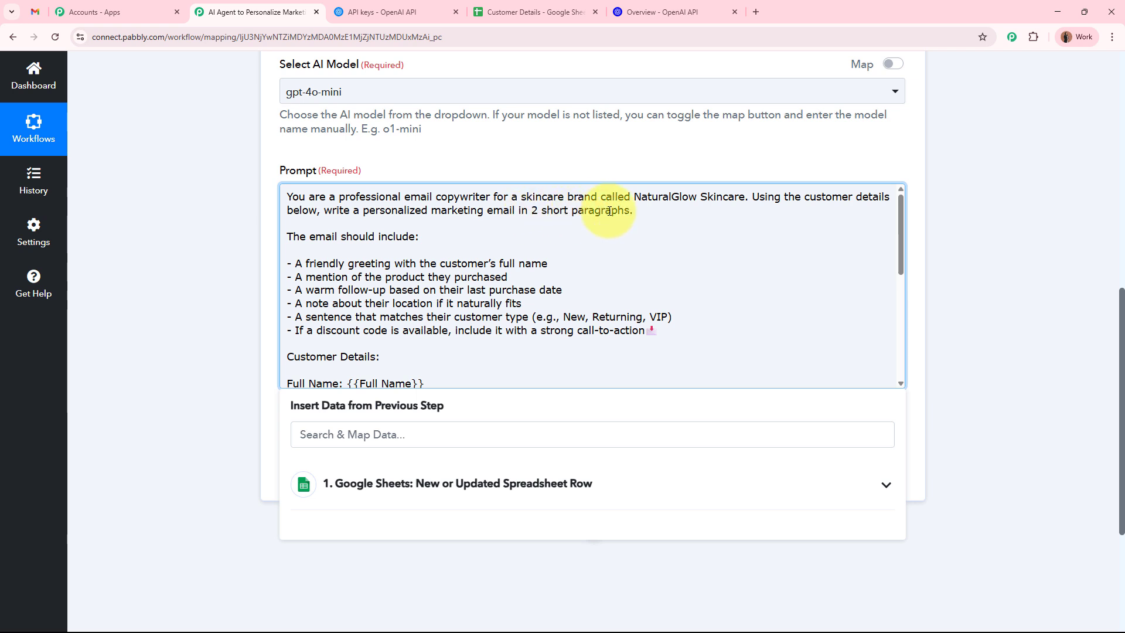
Read through the prompt's email requirements, customer detail placeholders, subject line instruction and sign-off.
scroll(609, 211, "down", 2)
scroll(363, 213, "up", 2)
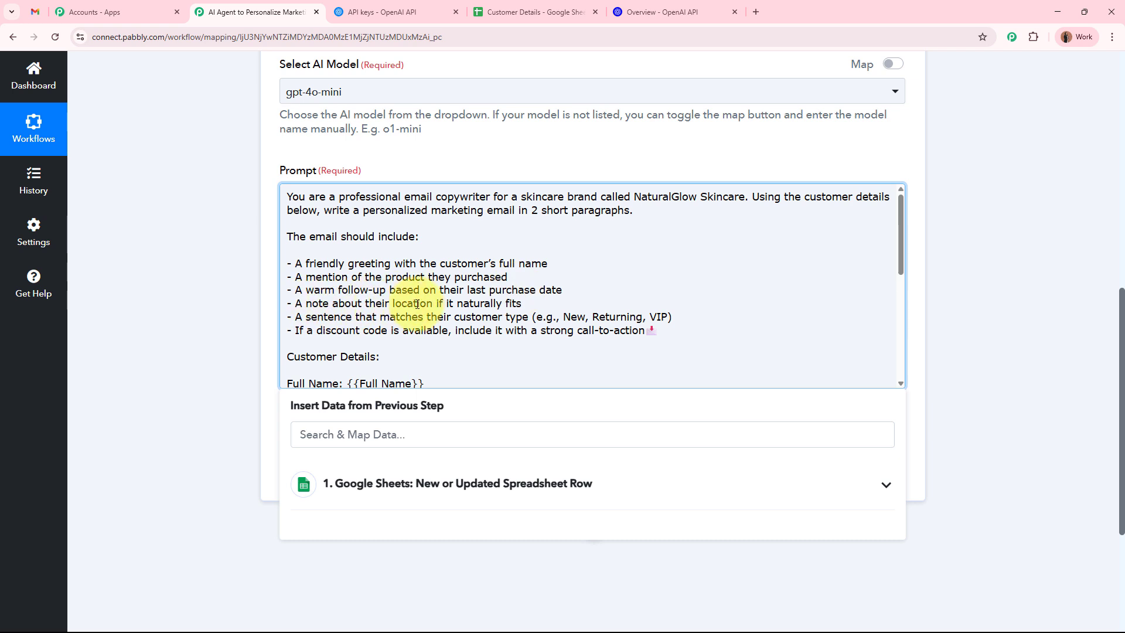
scroll(498, 302, "down", 1)
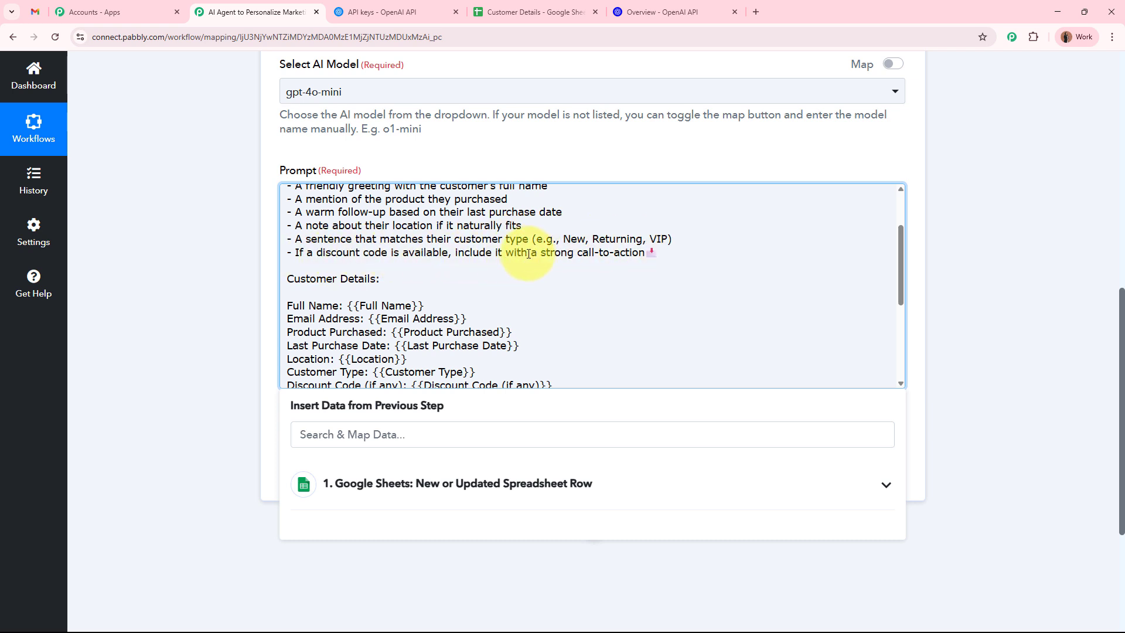
scroll(623, 254, "down", 2)
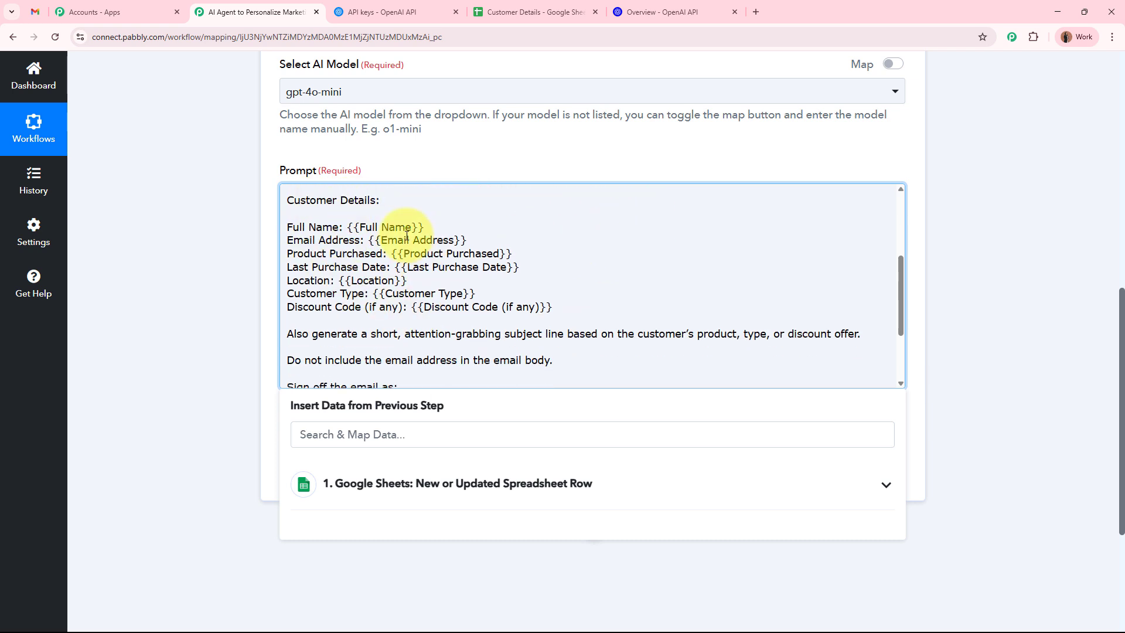
scroll(407, 235, "down", 1)
scroll(407, 235, "down", 2)
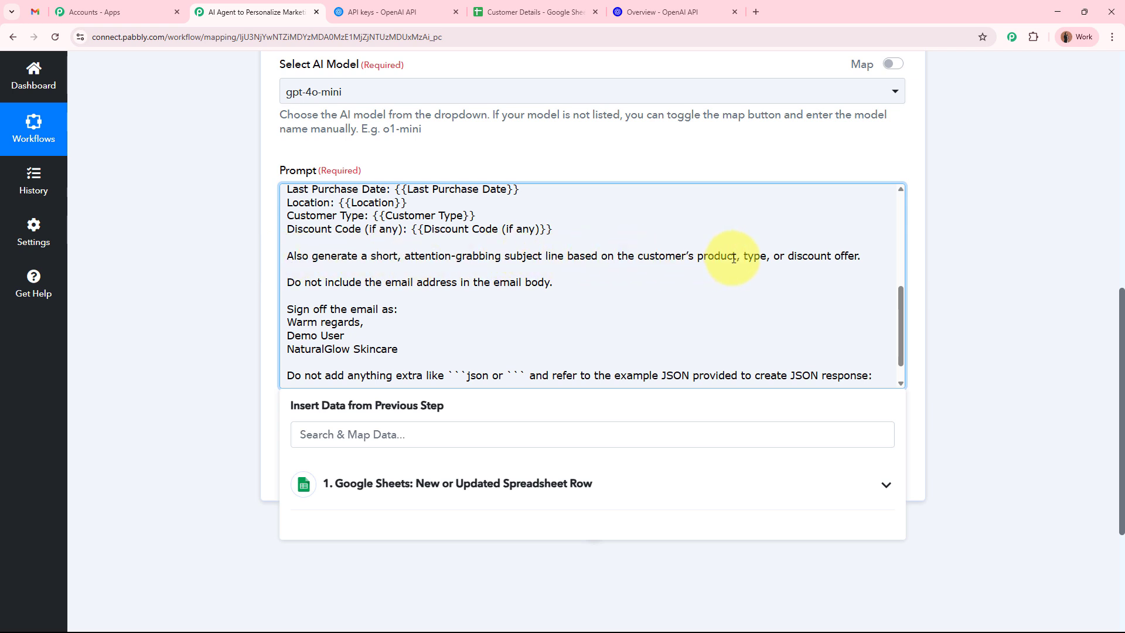
scroll(734, 258, "down", 1)
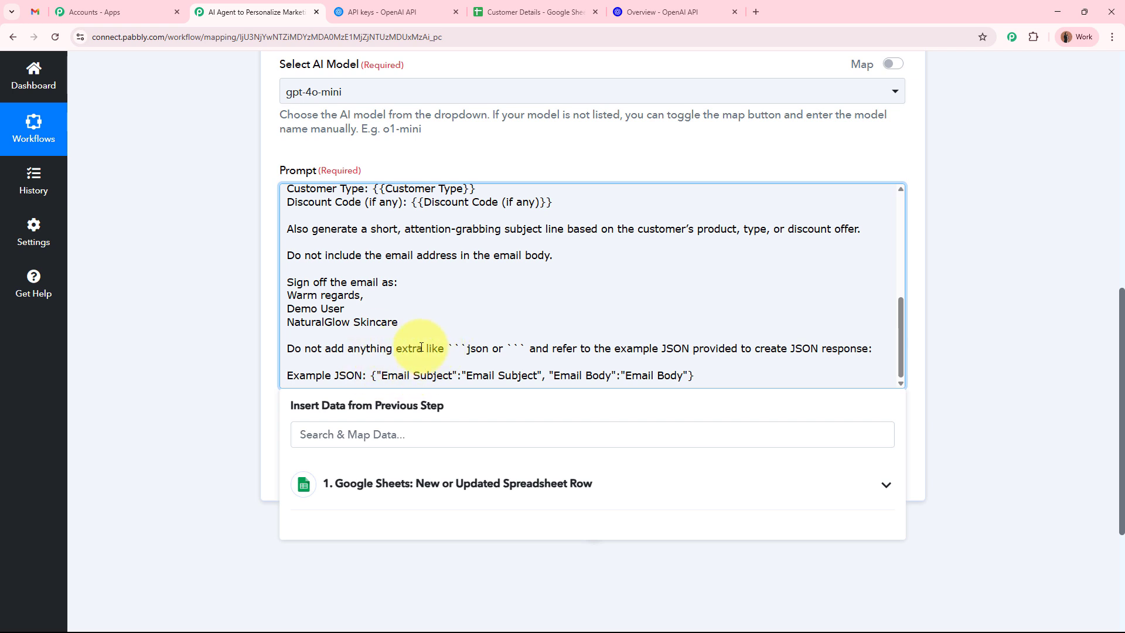
Examine the prompt's closing instruction on the JSON response format and its example with Email Subject and Email Body.
left_click_drag(289, 348, 724, 380)
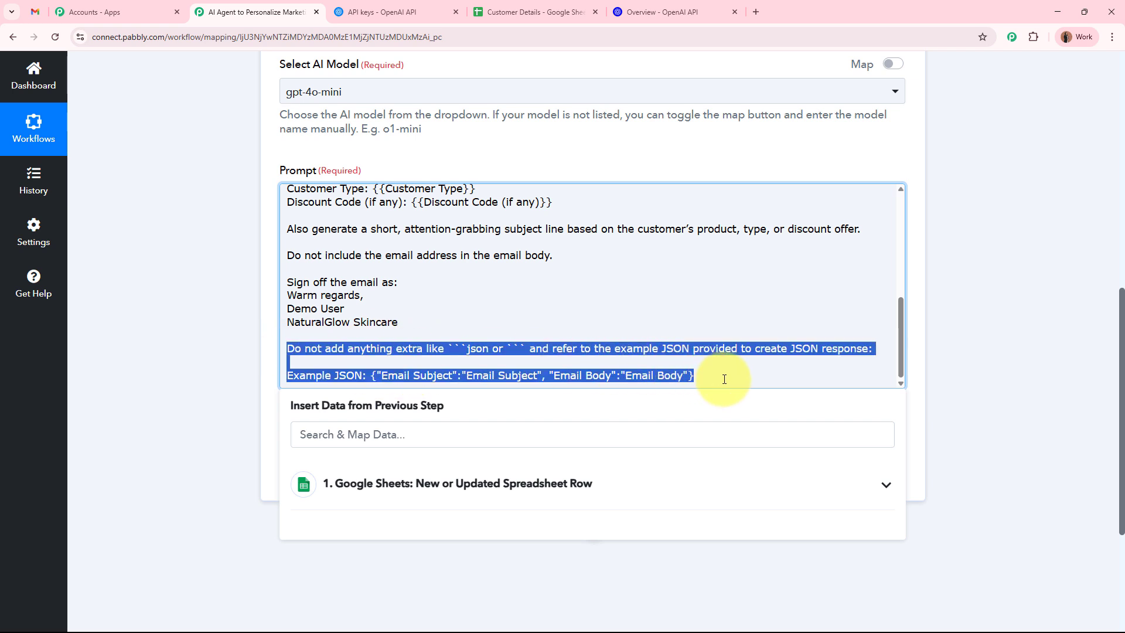
left_click(725, 380)
scroll(779, 351, "up", 2)
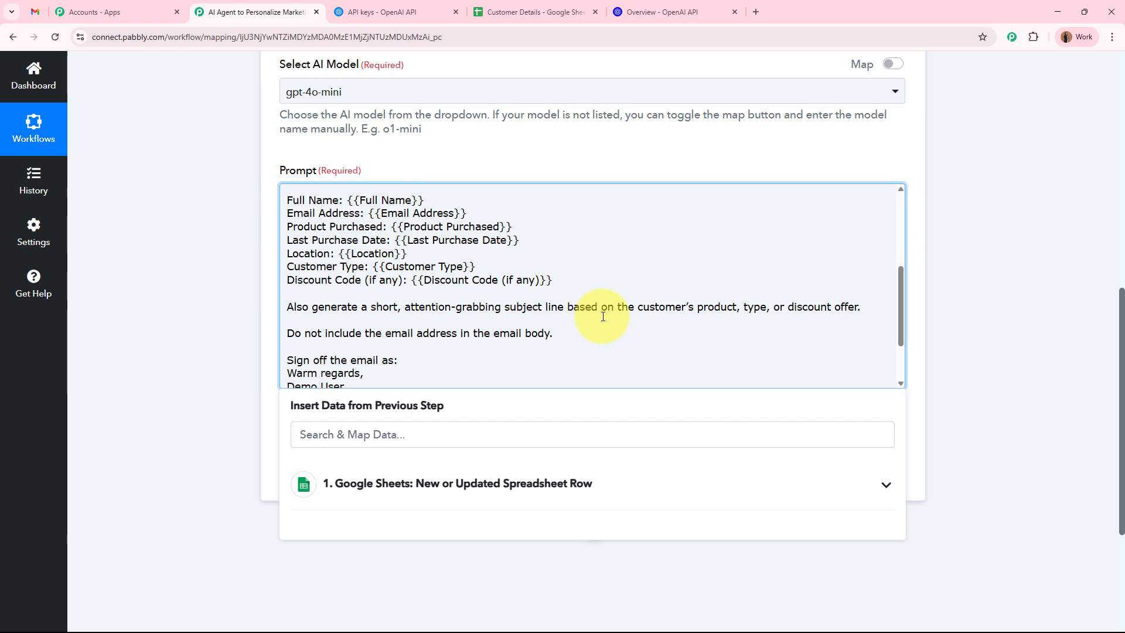
scroll(603, 317, "down", 2)
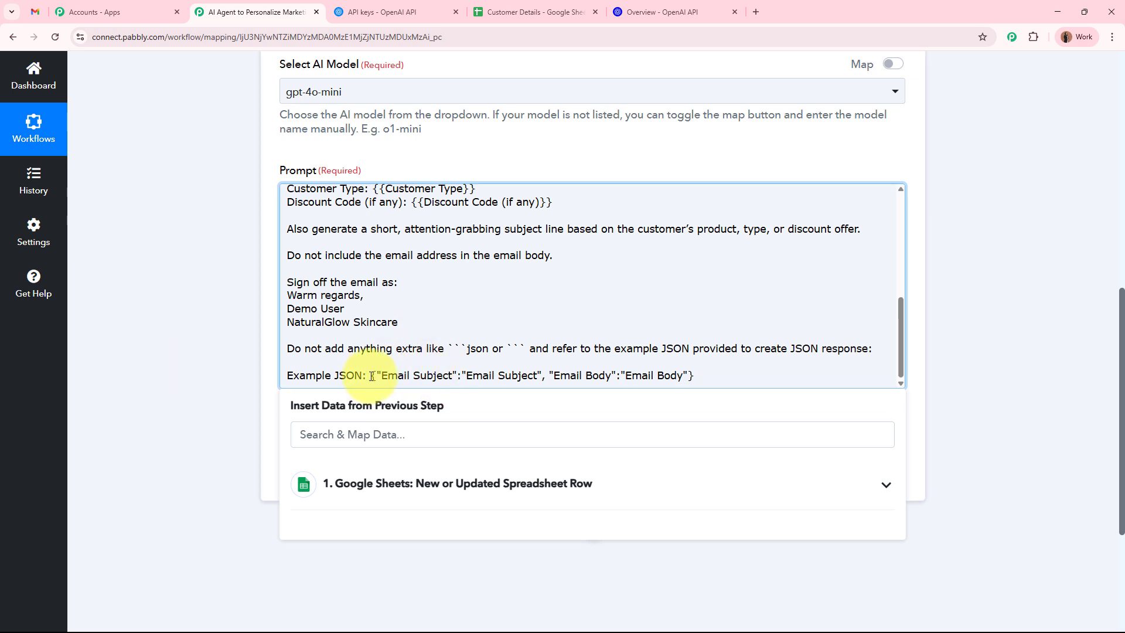
left_click_drag(372, 375, 713, 370)
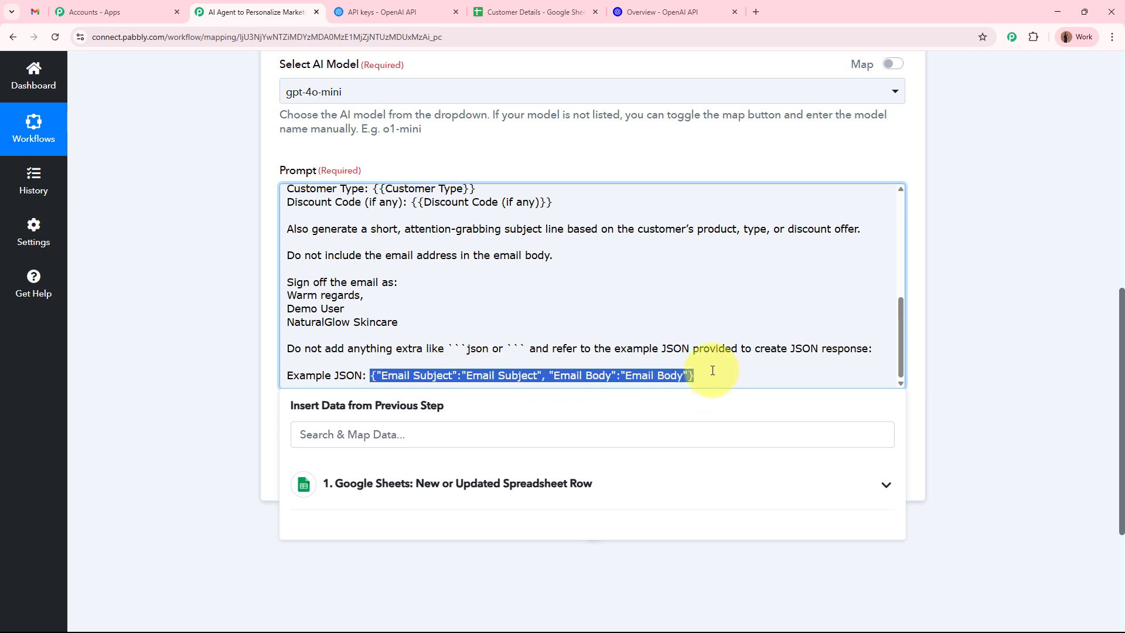
left_click(711, 376)
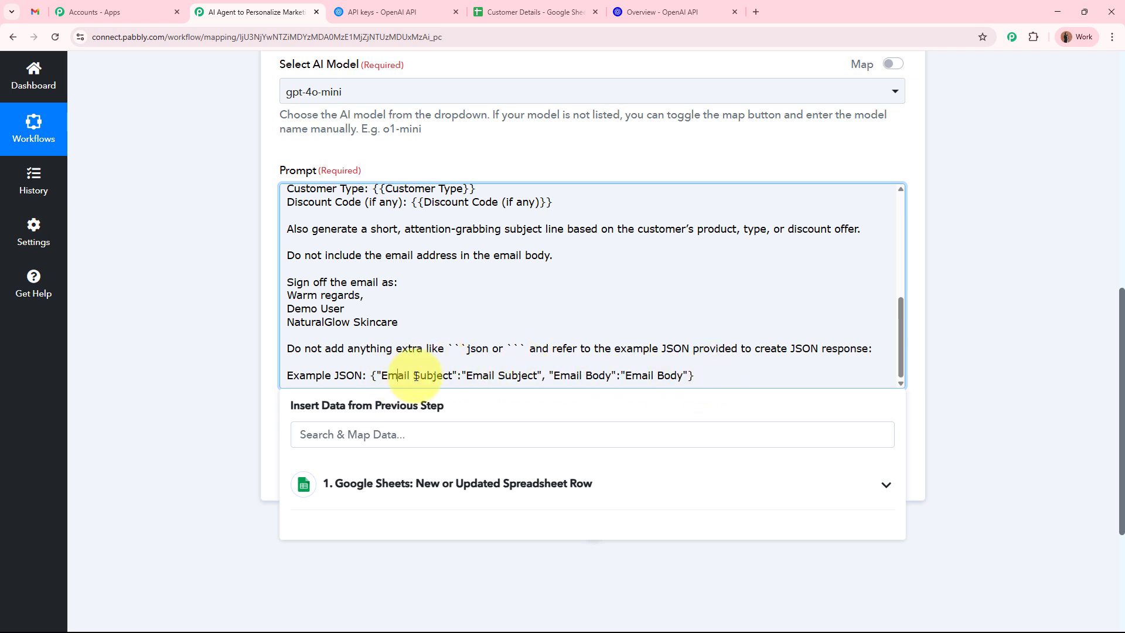
left_click_drag(499, 376, 694, 378)
left_click(741, 375)
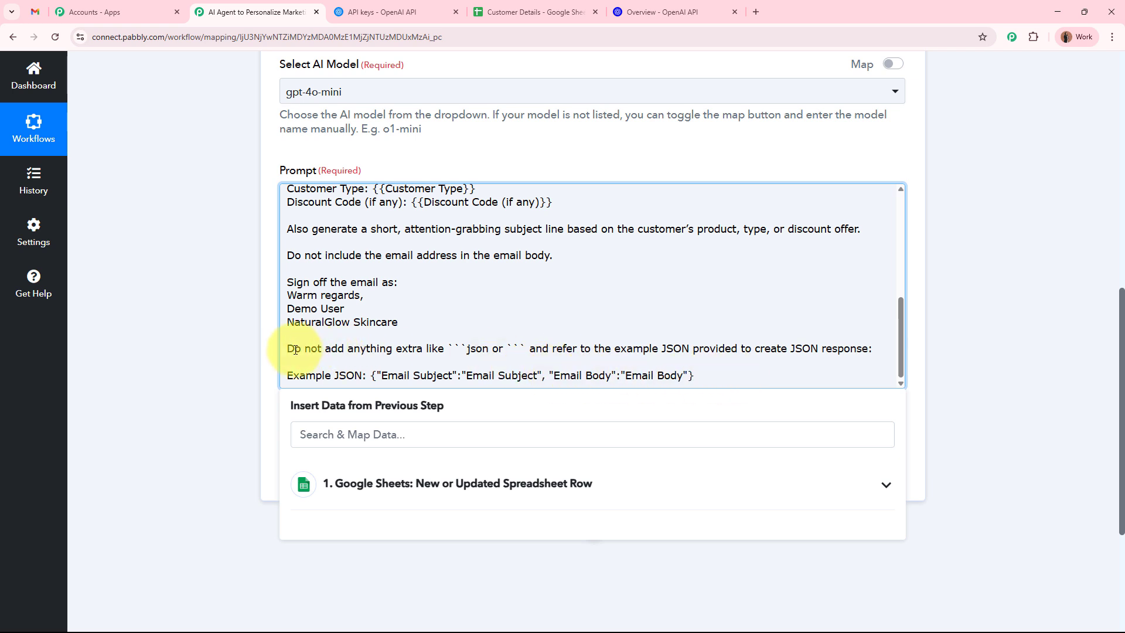
left_click_drag(289, 350, 715, 379)
left_click(715, 378)
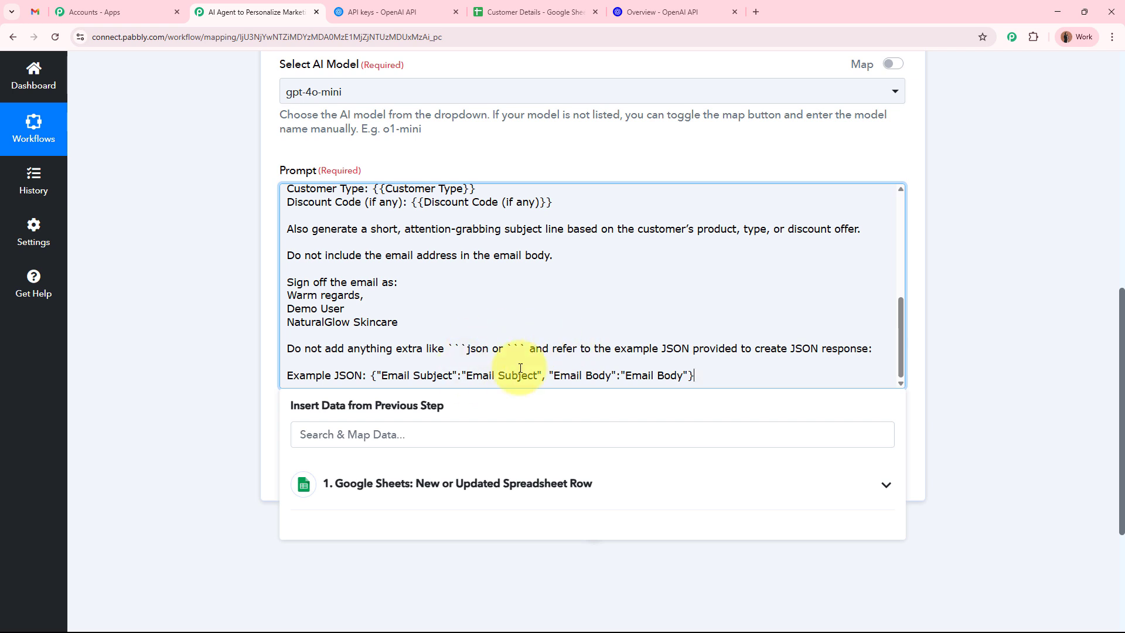
left_click_drag(288, 350, 702, 378)
left_click(702, 376)
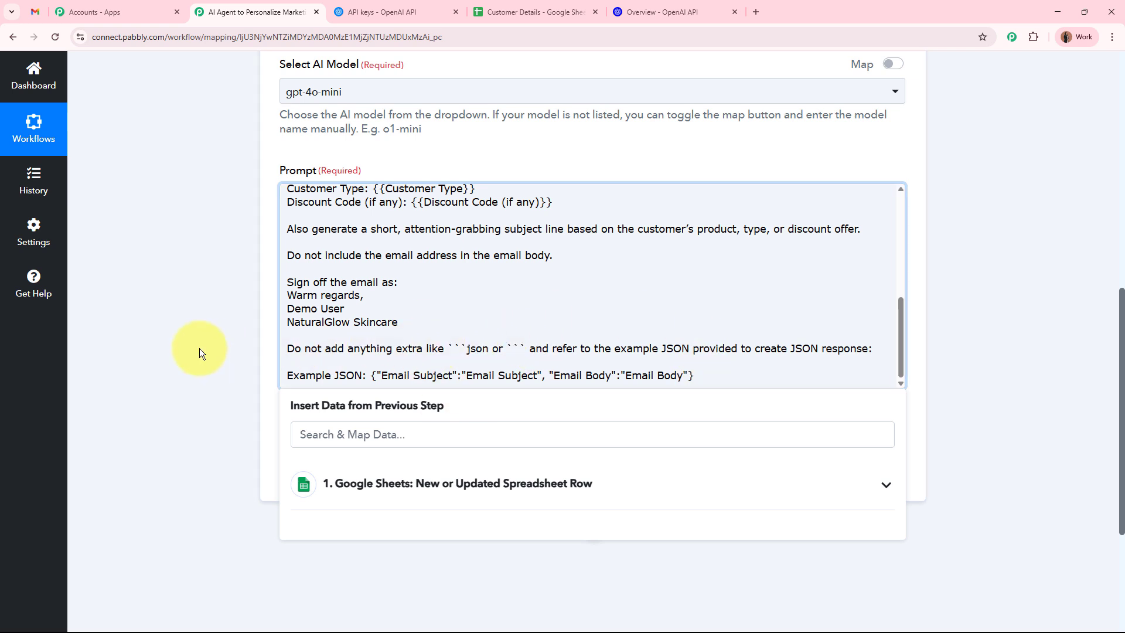
Replace the {{Full Name}} placeholder in the prompt's Customer Details with the Full Name value from the Google Sheets trigger.
scroll(427, 281, "up", 3)
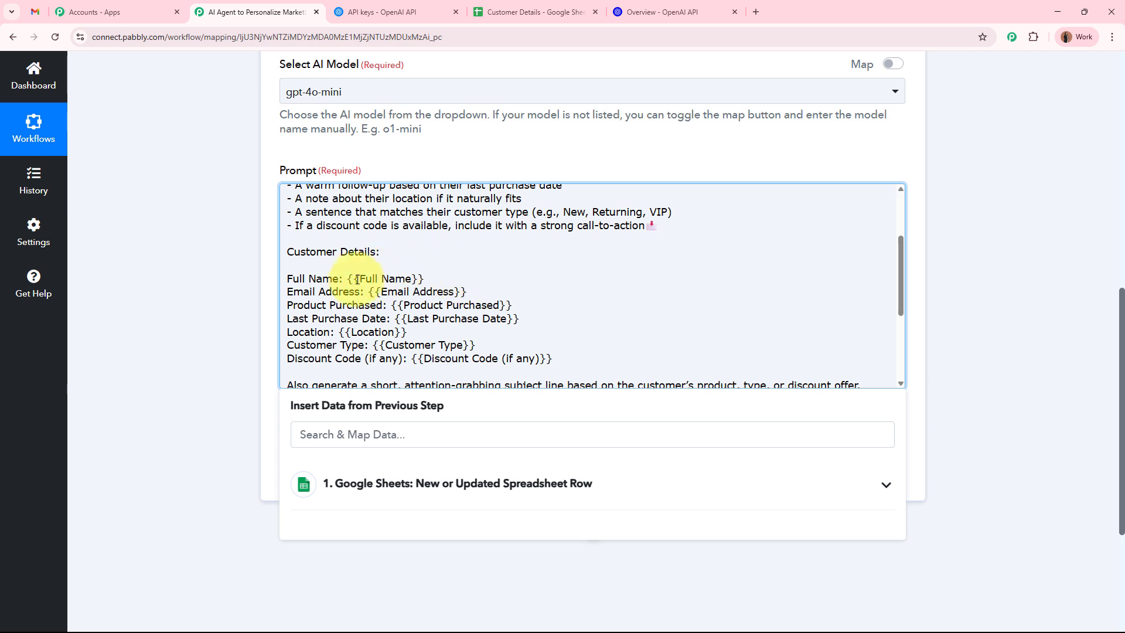
left_click_drag(349, 279, 457, 280)
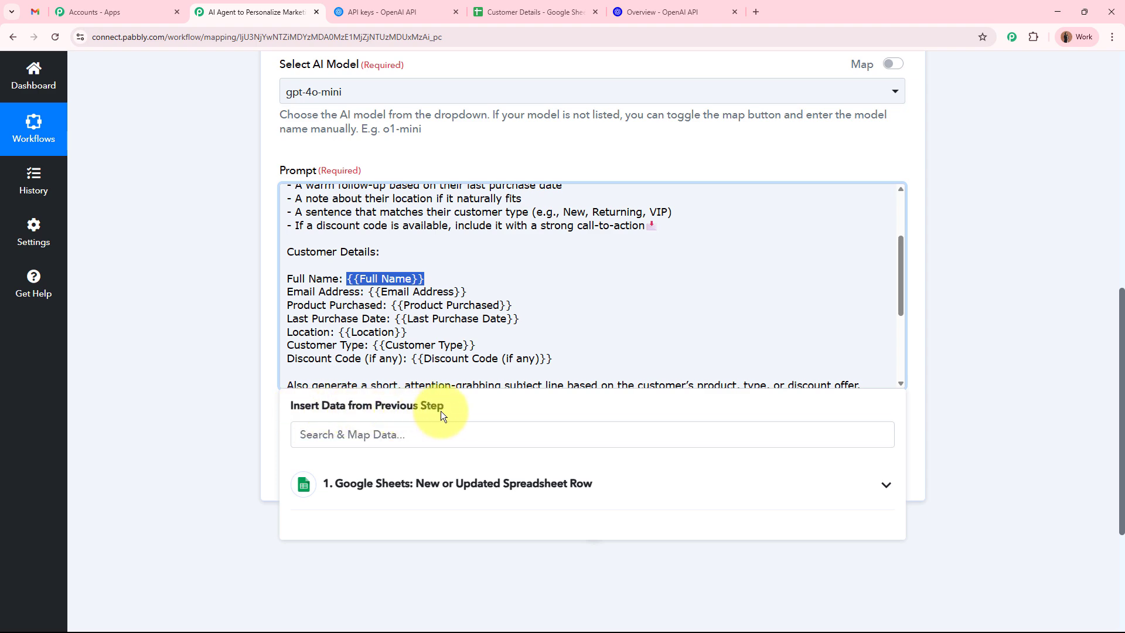
scroll(441, 410, "up", 10)
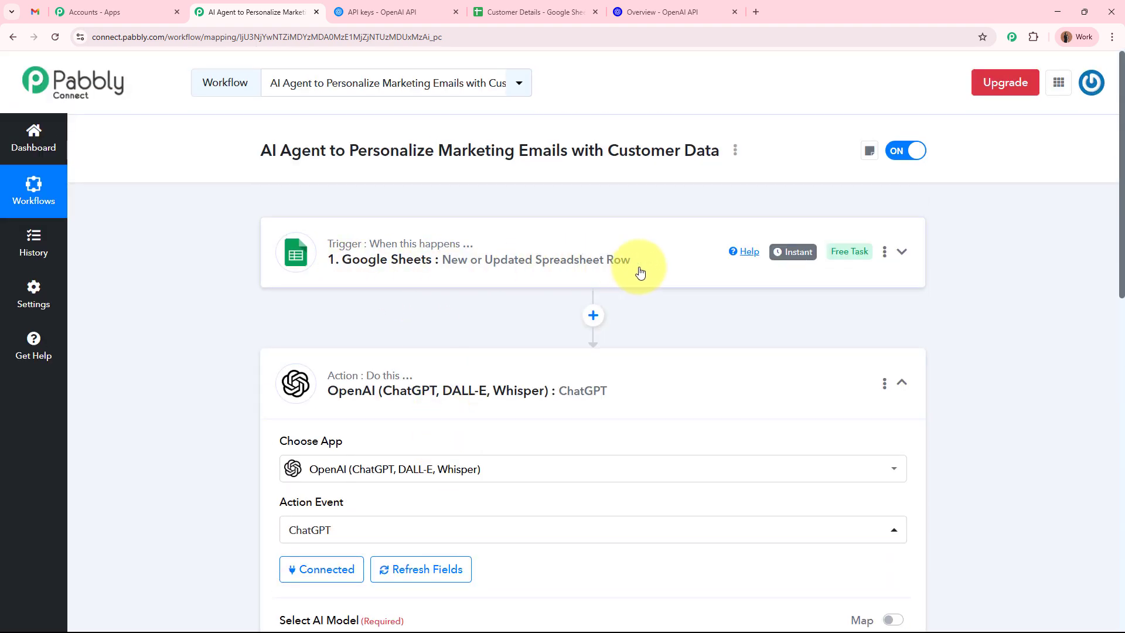
scroll(640, 271, "down", 9)
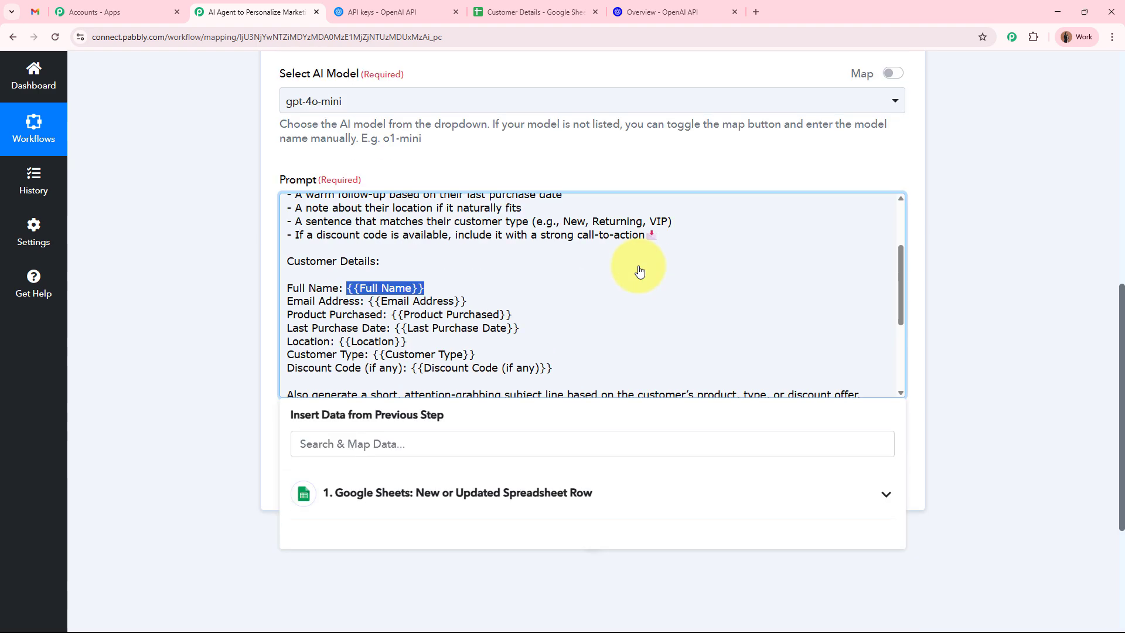
scroll(640, 266, "down", 2)
scroll(196, 249, "down", 3)
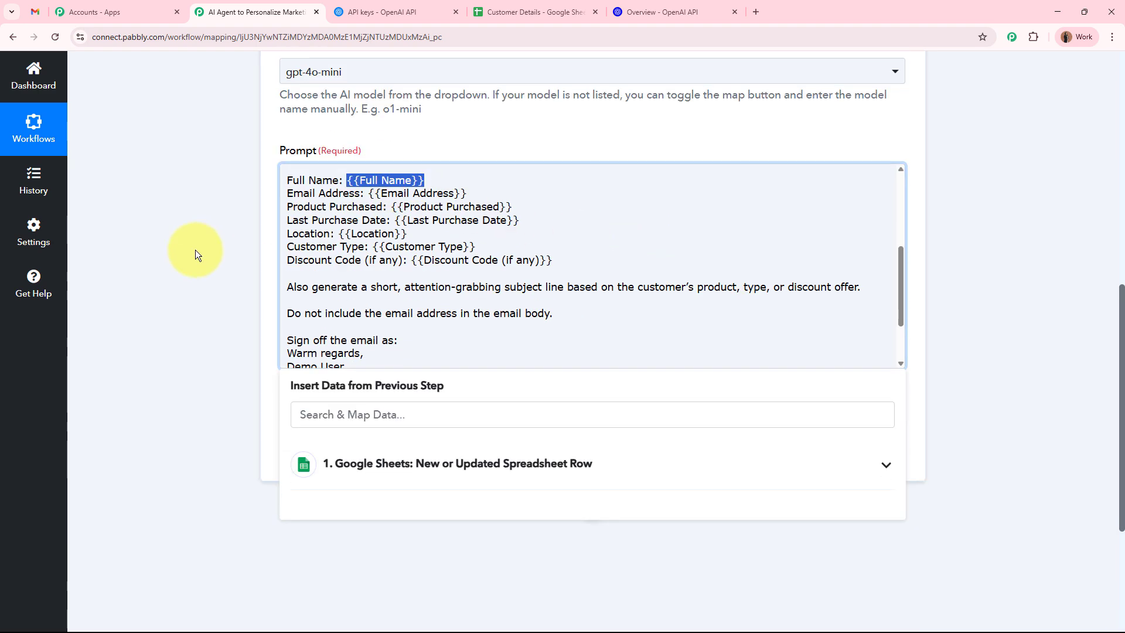
scroll(410, 221, "up", 1)
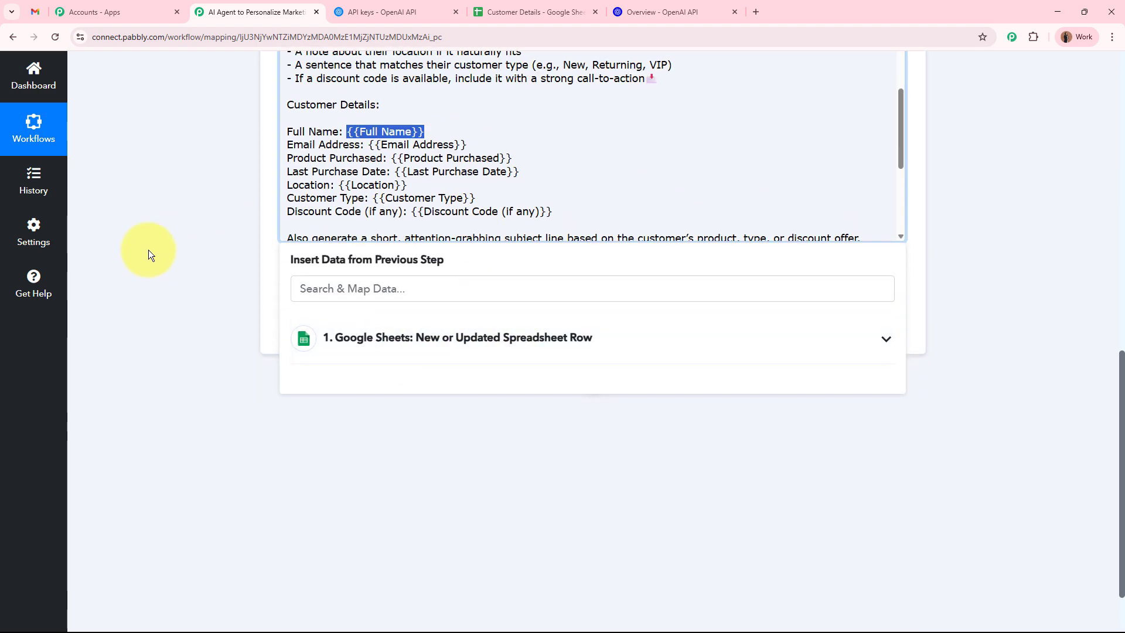
scroll(150, 251, "up", 2)
scroll(149, 250, "down", 3)
left_click(440, 273)
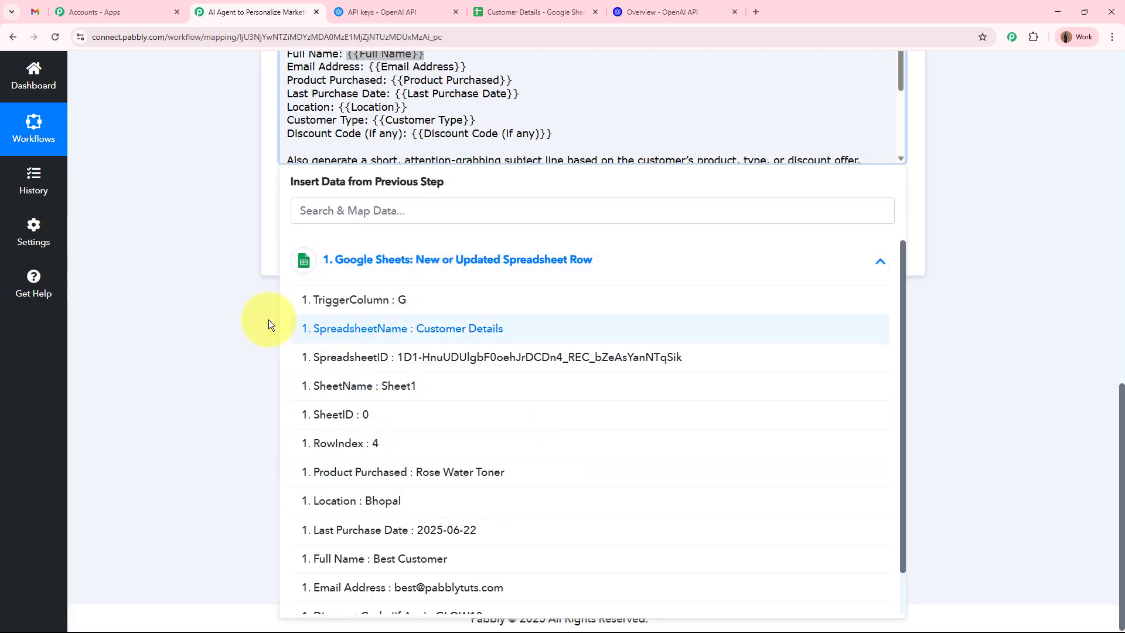
scroll(241, 317, "up", 1)
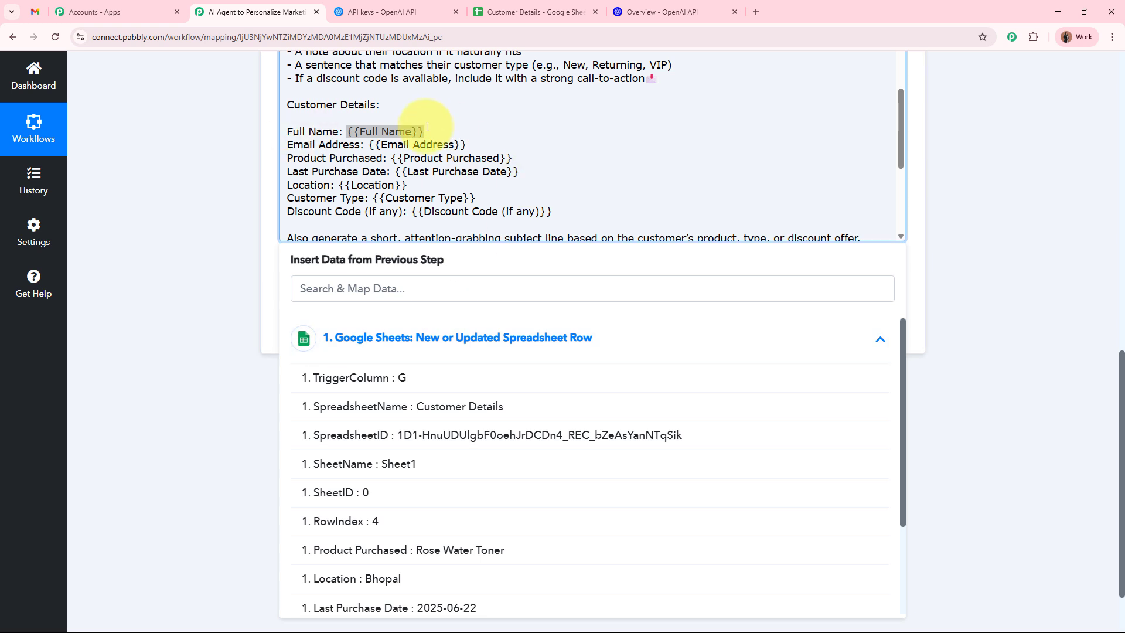
scroll(475, 407, "down", 3)
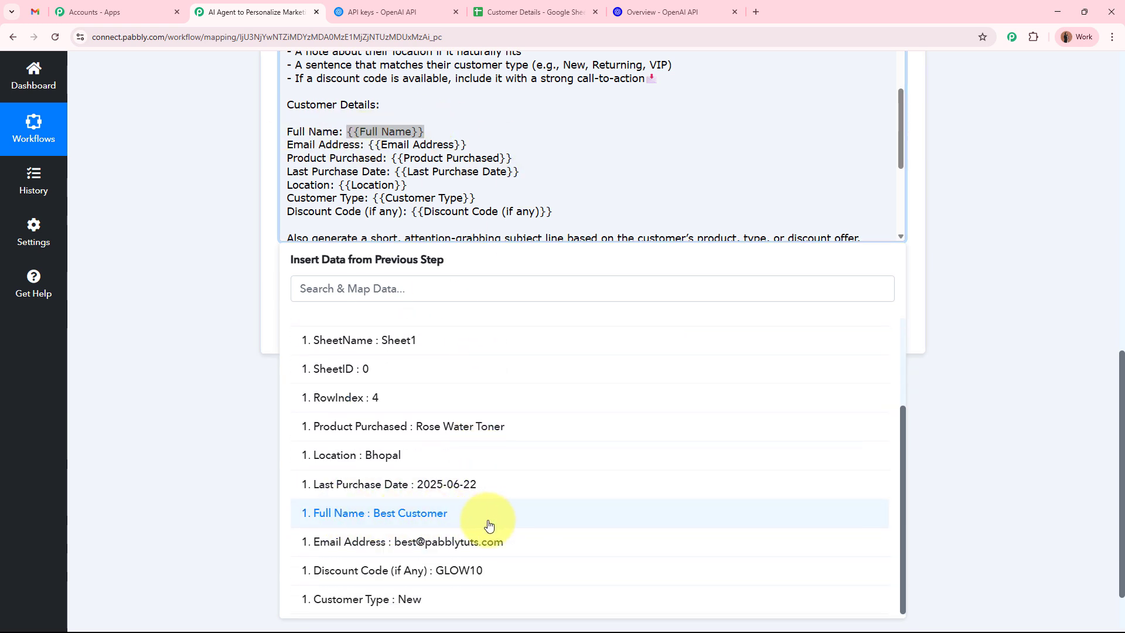
left_click(413, 515)
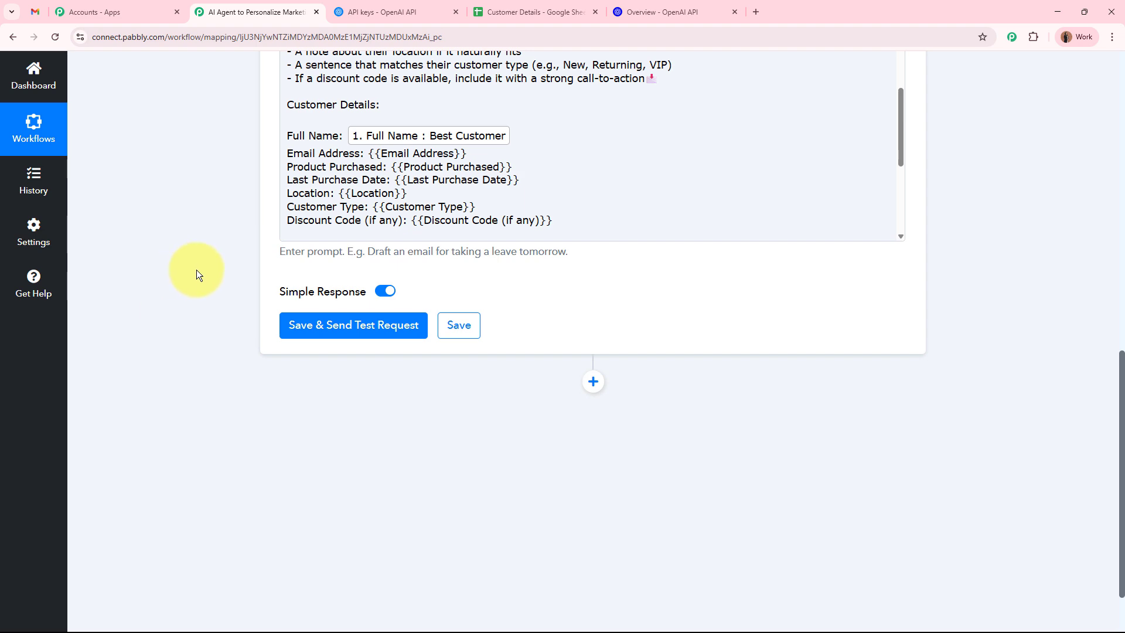
Replace the {{Email Address}} placeholder in the prompt with the Email Address value from the Google Sheets trigger.
scroll(196, 271, "up", 10)
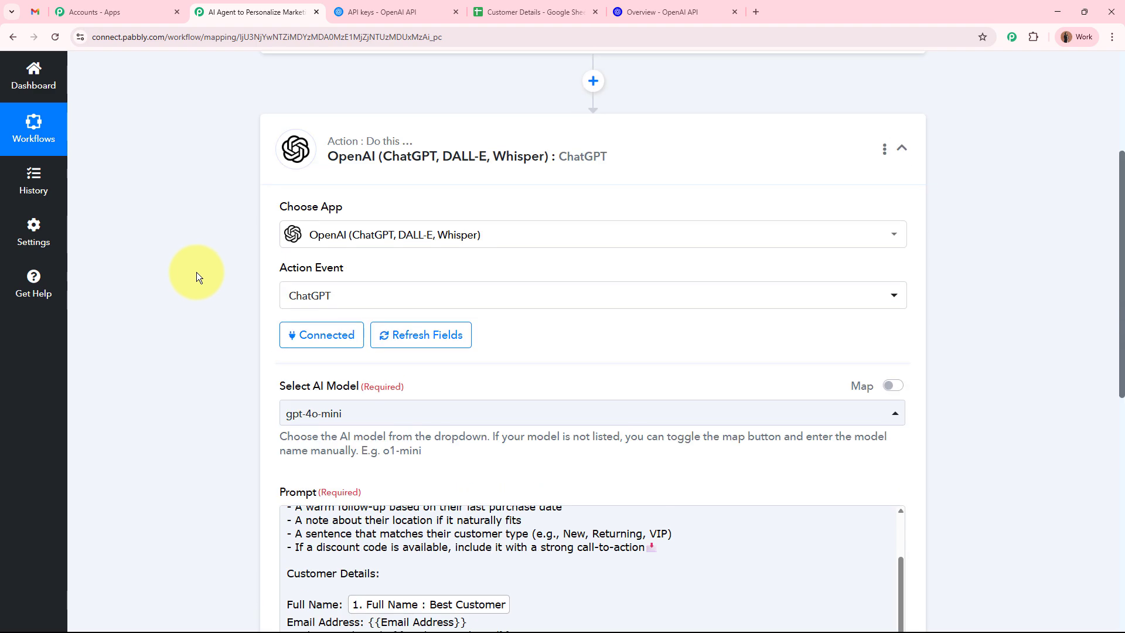
scroll(600, 269, "down", 4)
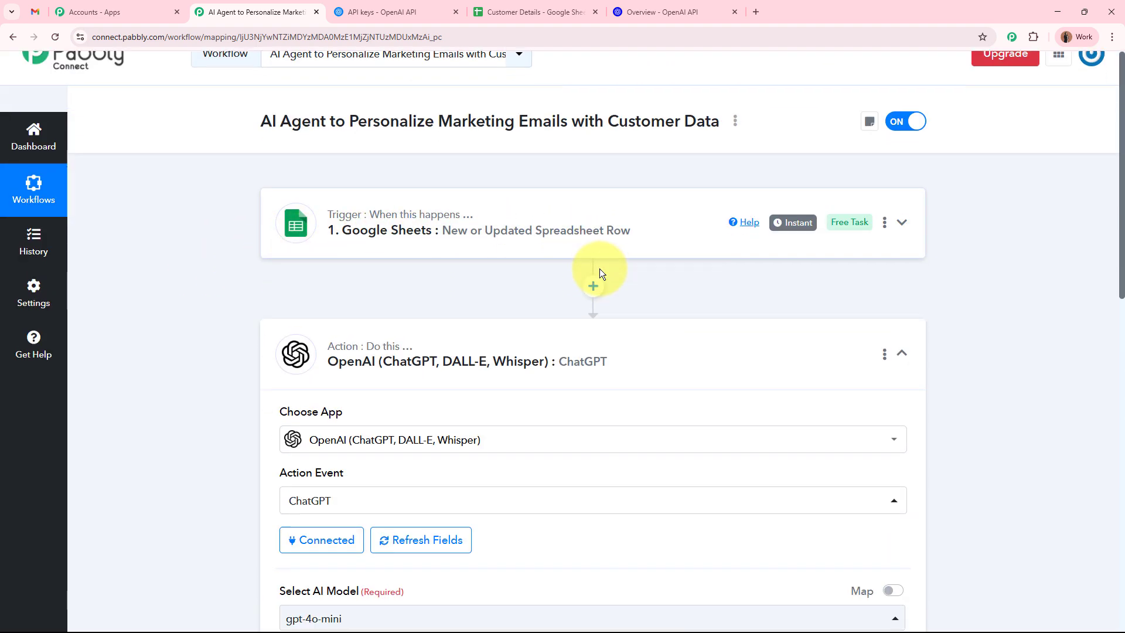
scroll(599, 269, "down", 6)
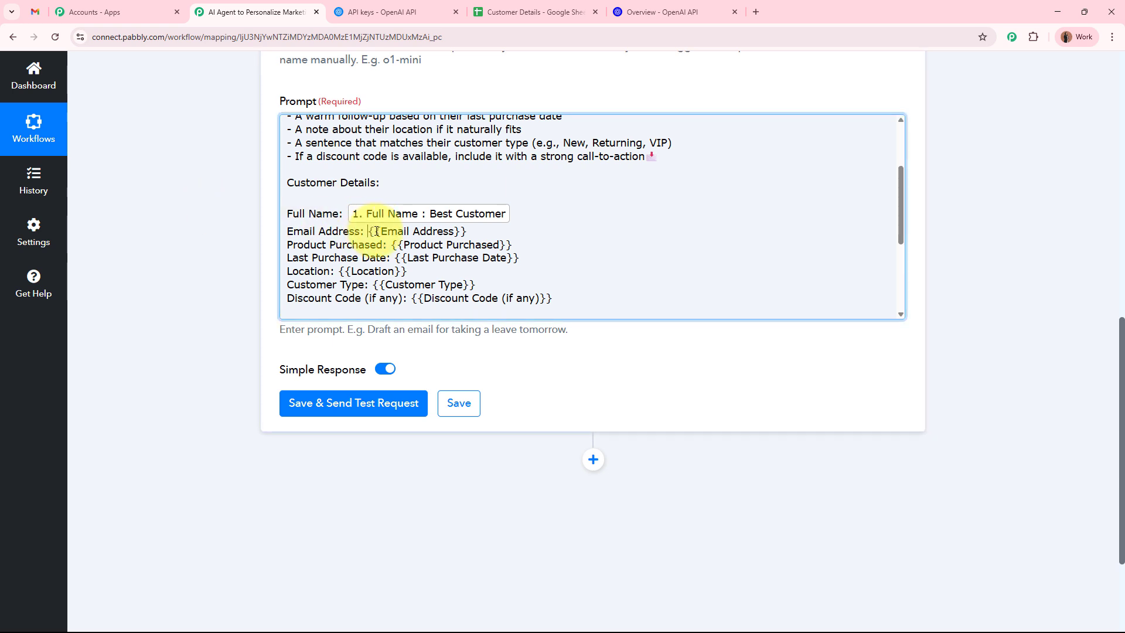
left_click_drag(369, 232, 476, 232)
left_click(440, 417)
scroll(446, 393, "down", 3)
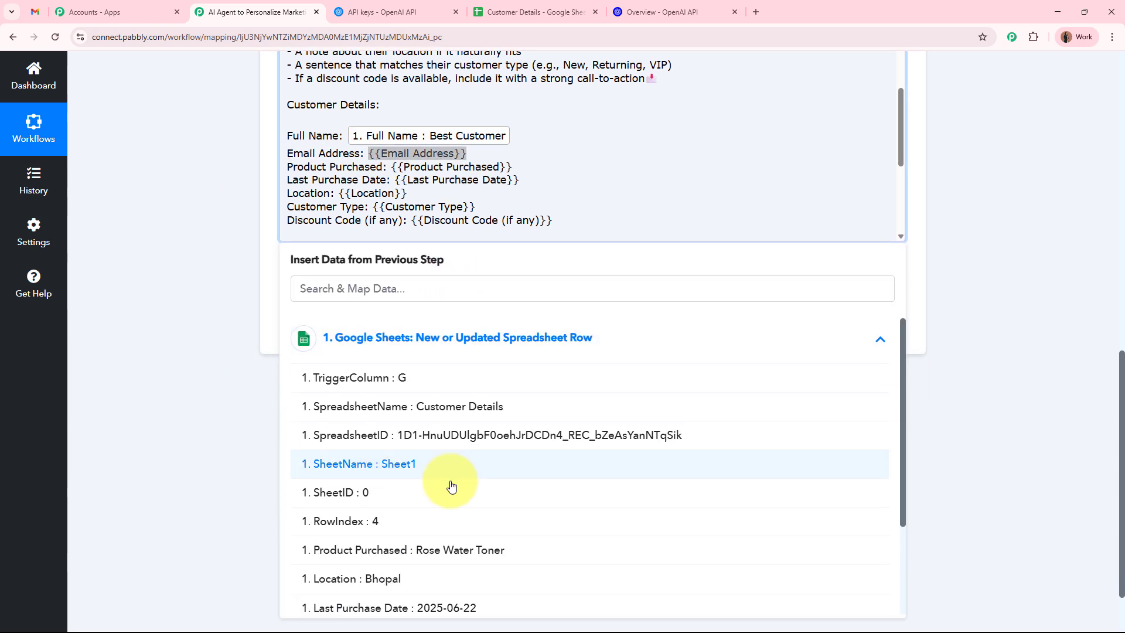
left_click(475, 541)
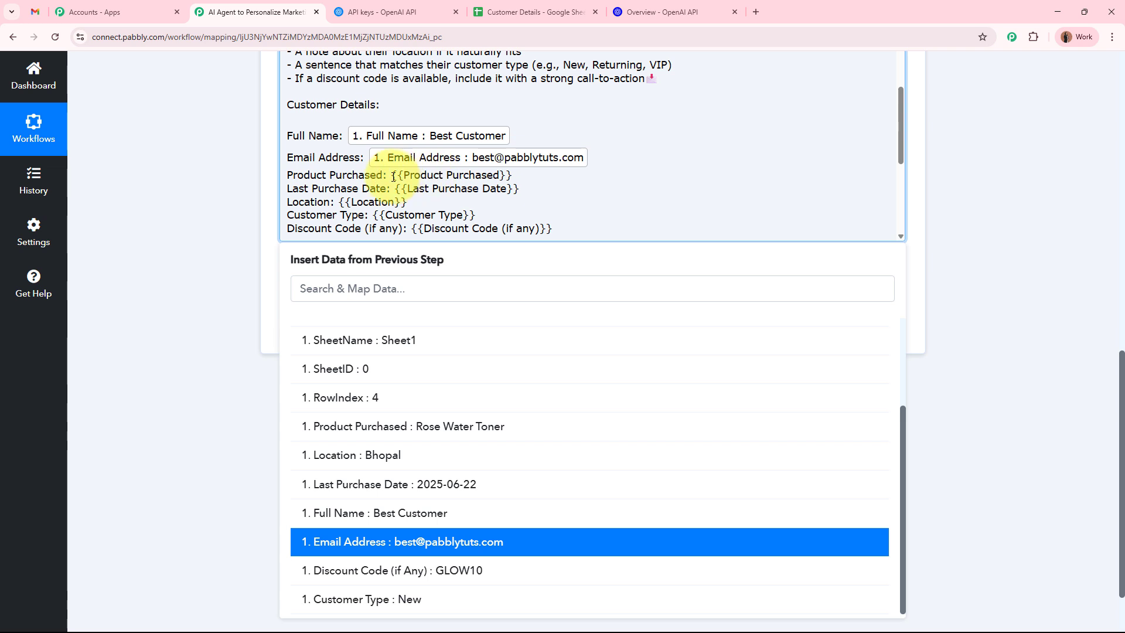
Map the prompt's {{Product Purchased}} and {{Last Purchase Date}} placeholders to the matching Google Sheets trigger values.
left_click_drag(390, 175, 536, 178)
left_click(471, 331)
scroll(476, 386, "down", 3)
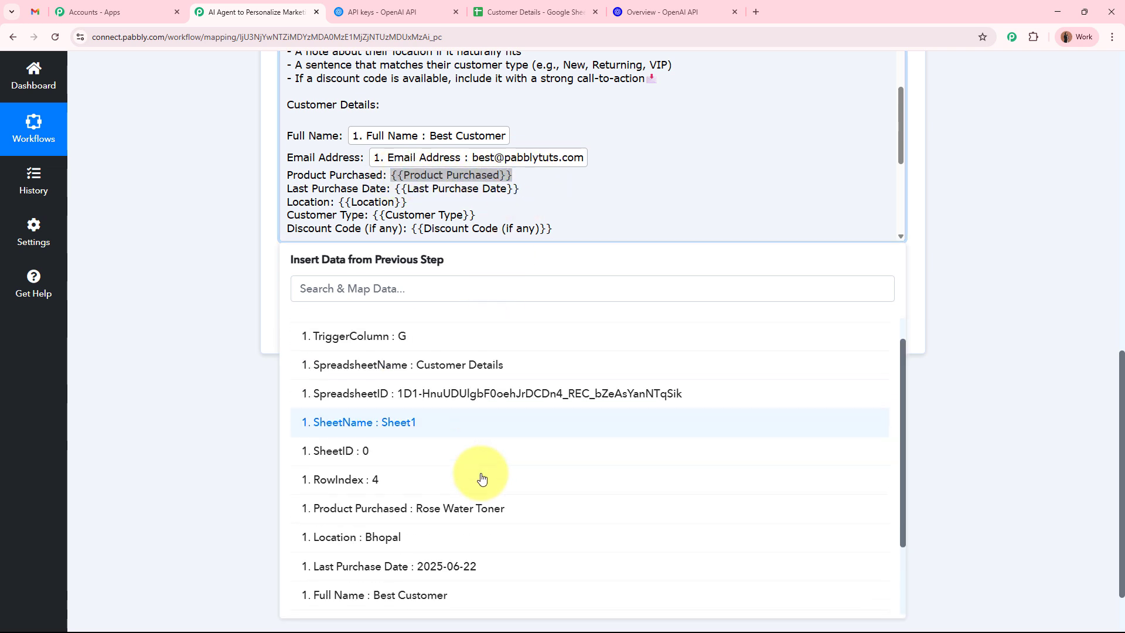
left_click(471, 432)
left_click_drag(396, 195, 520, 197)
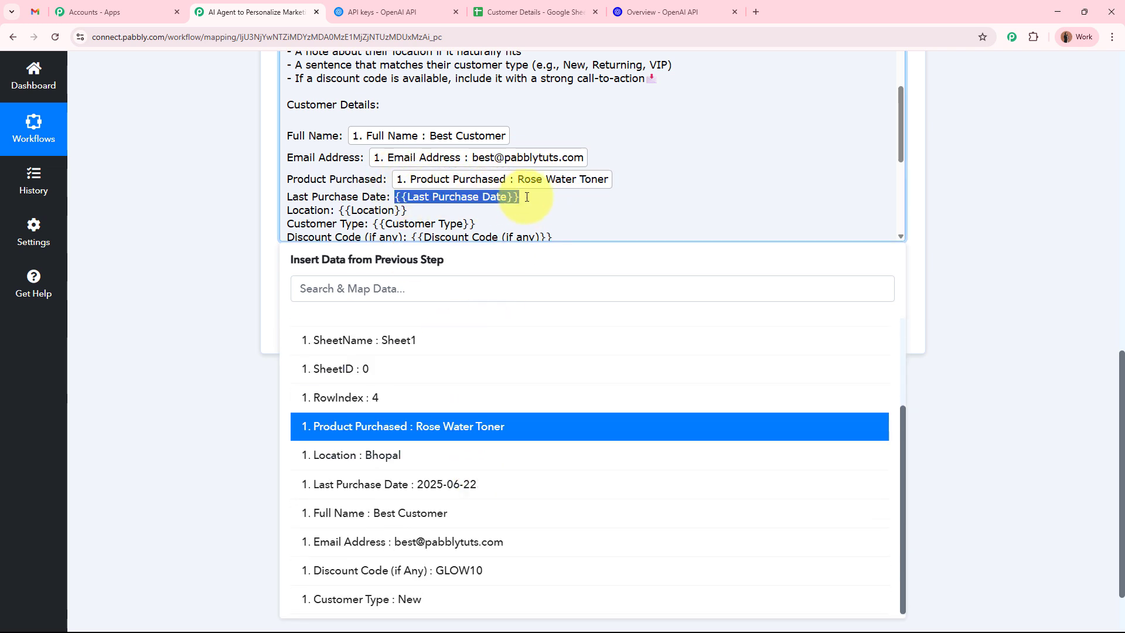
left_click(477, 328)
scroll(498, 516, "down", 2)
left_click(502, 528)
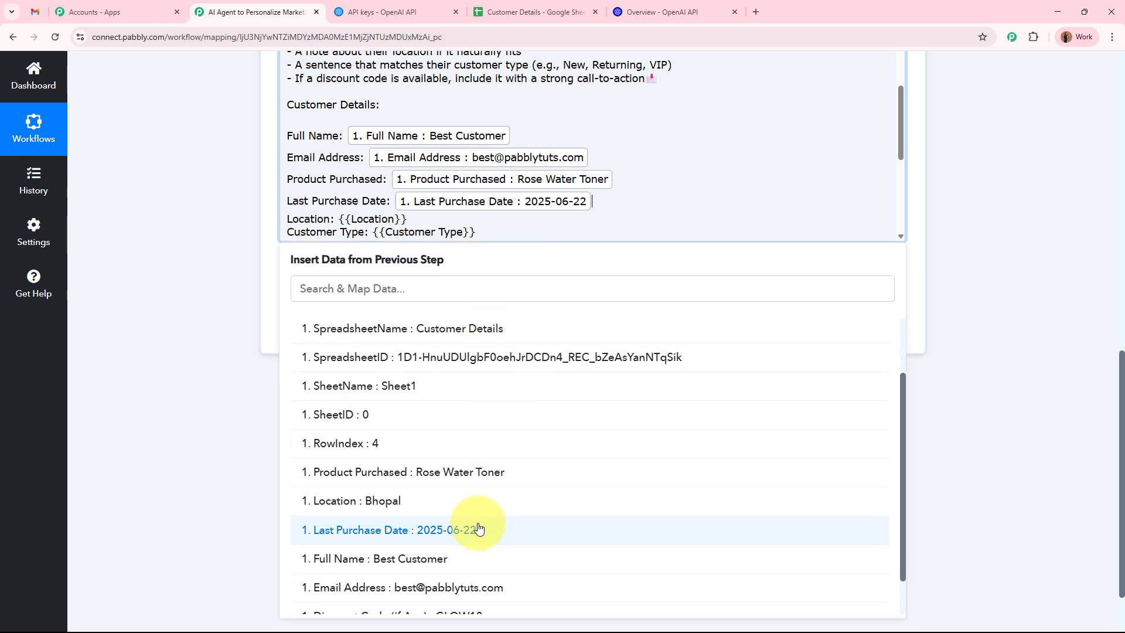
Replace the {{Location}} placeholder in the prompt with the Location value from the Google Sheets trigger.
left_click_drag(360, 218, 407, 219)
left_click(452, 326)
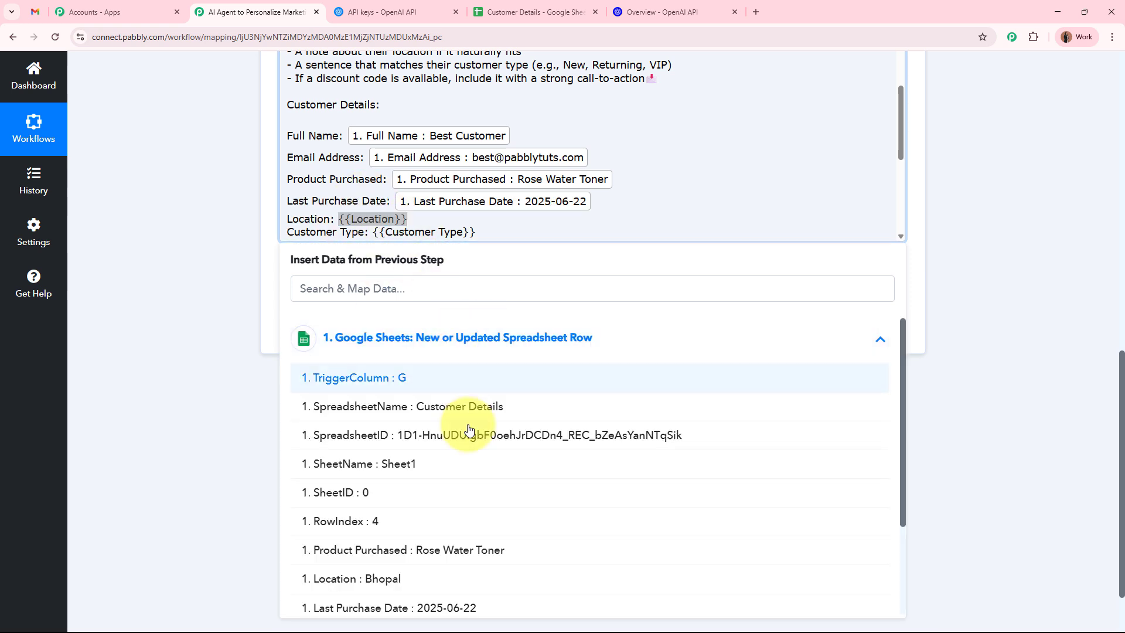
scroll(466, 469, "down", 3)
left_click(395, 456)
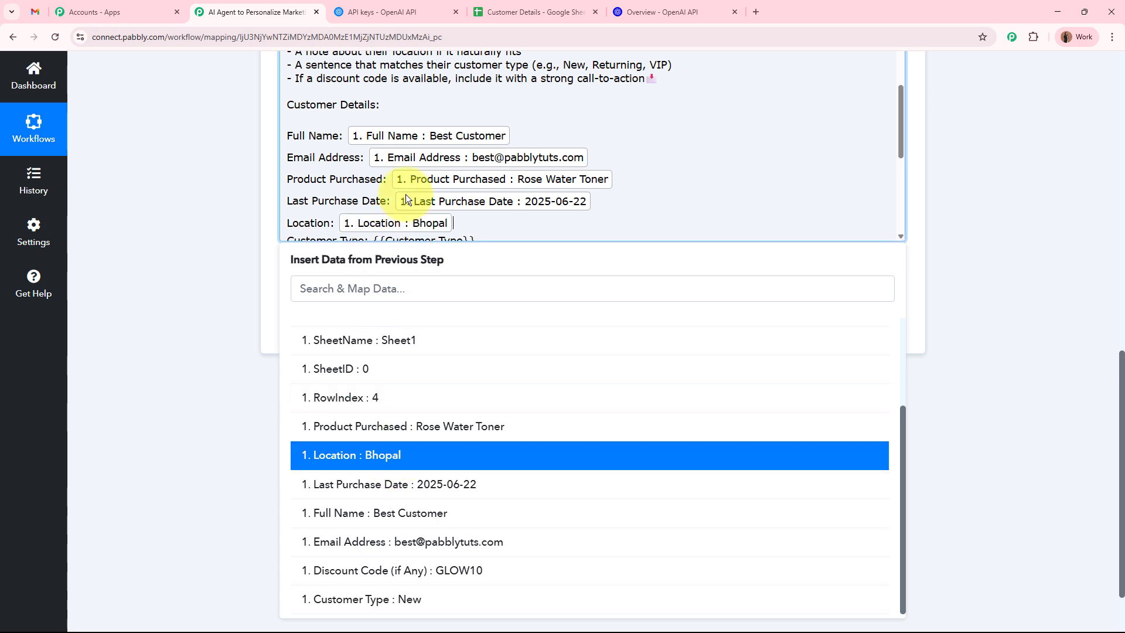
Replace the {{Customer Type}} placeholder in the prompt with the Customer Type value from the Google Sheets trigger.
scroll(410, 188, "down", 3)
left_click_drag(373, 163, 493, 164)
left_click(482, 337)
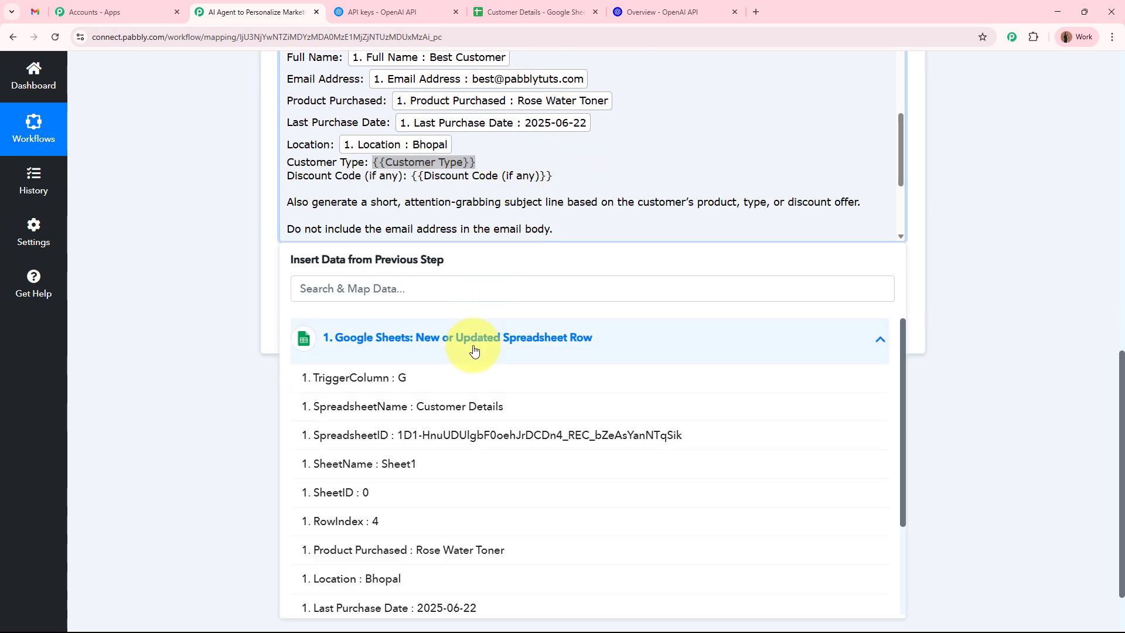
scroll(492, 482, "down", 3)
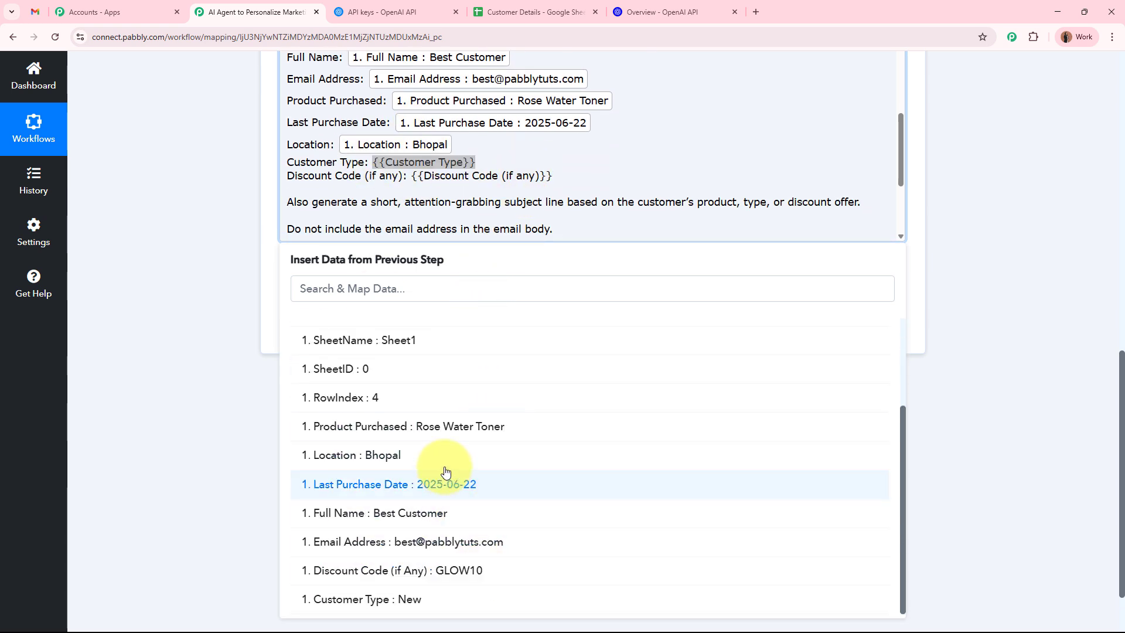
left_click(466, 598)
Replace the {{Discount Code (if any)}} placeholder in the prompt with the Discount Code value from the Google Sheets trigger.
left_click_drag(411, 184, 554, 185)
left_click(469, 337)
scroll(457, 468, "down", 2)
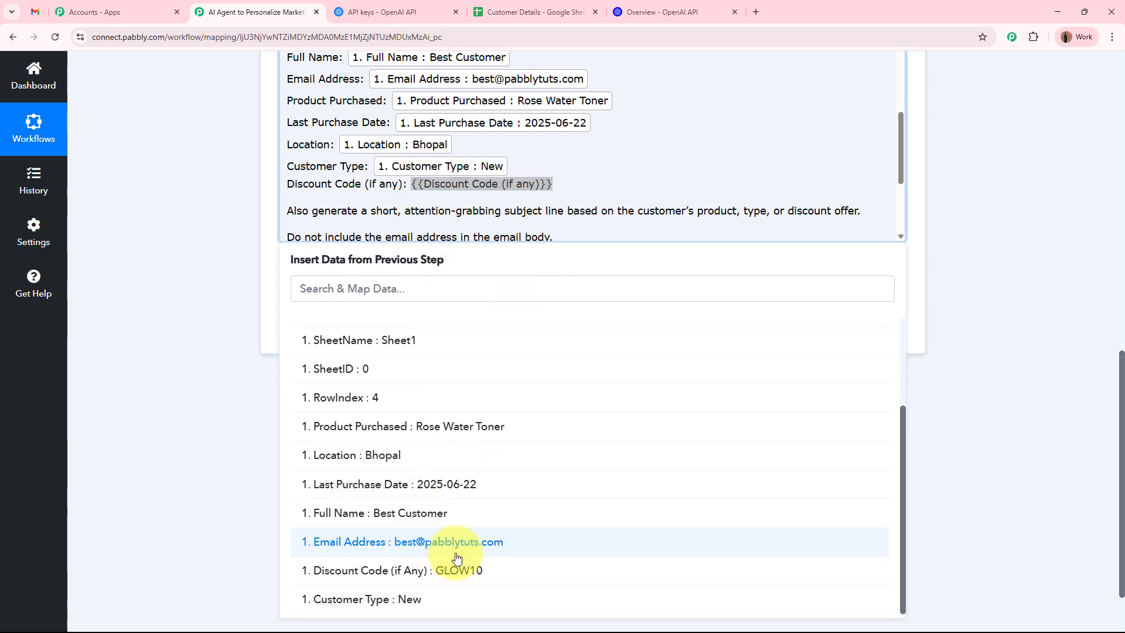
left_click(459, 571)
left_click(204, 384)
Review the fully mapped prompt through the example JSON, and save the ChatGPT action with a test request.
scroll(390, 189, "up", 4)
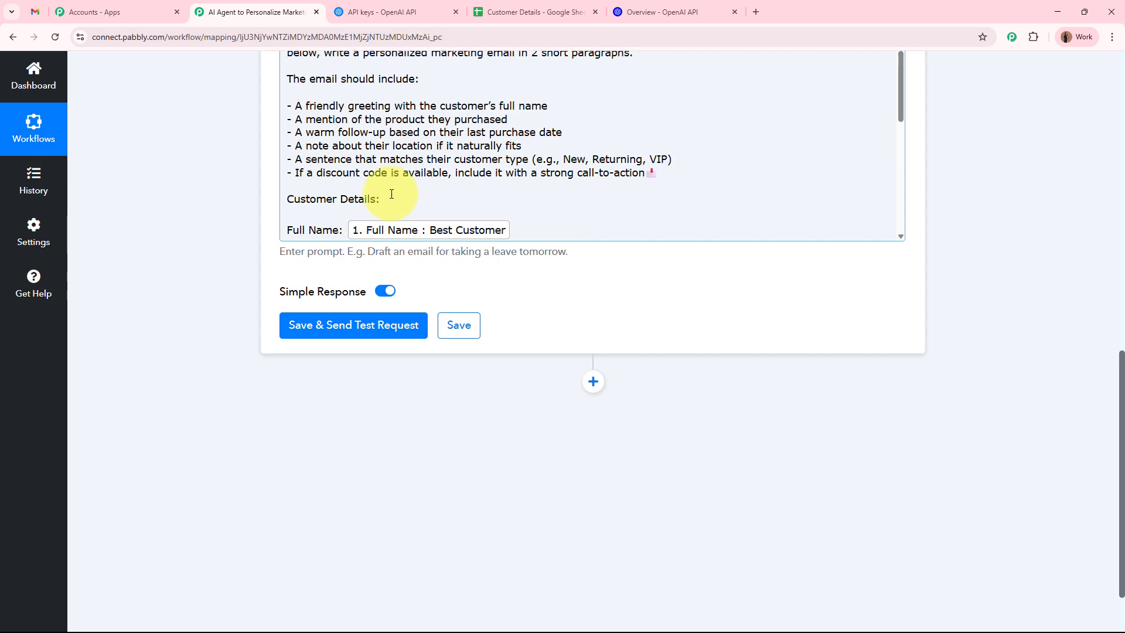
scroll(390, 193, "down", 7)
scroll(237, 235, "down", 1)
scroll(237, 234, "down", 1)
left_click(311, 246)
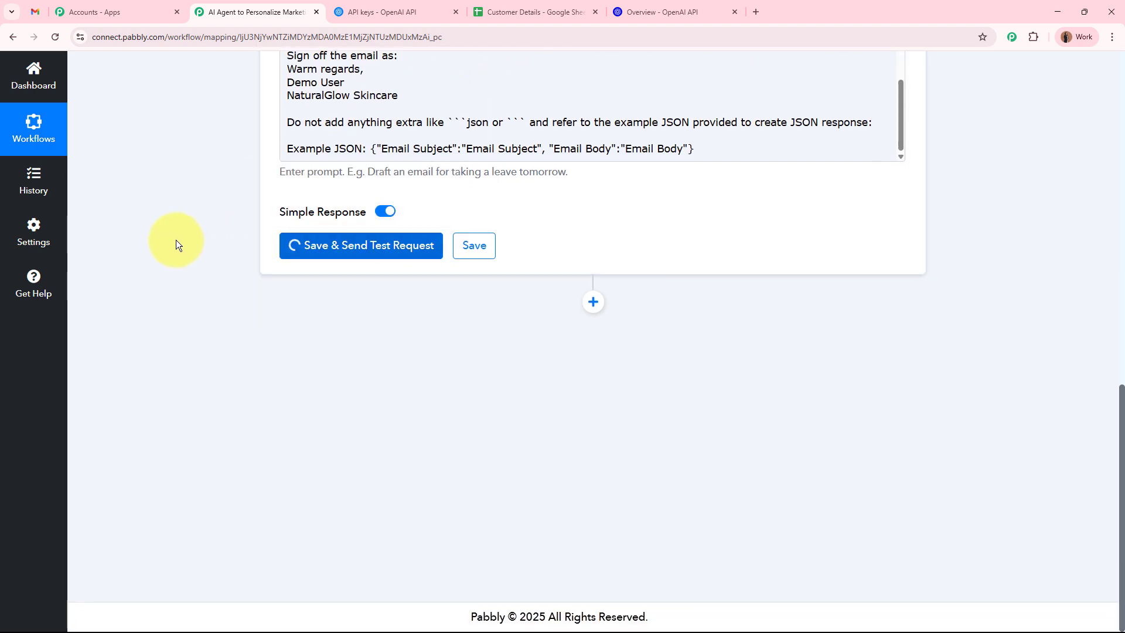
Examine the Email Subject and Email Body entries in the ChatGPT response, enlarging the subject value to read it in full.
scroll(176, 240, "down", 3)
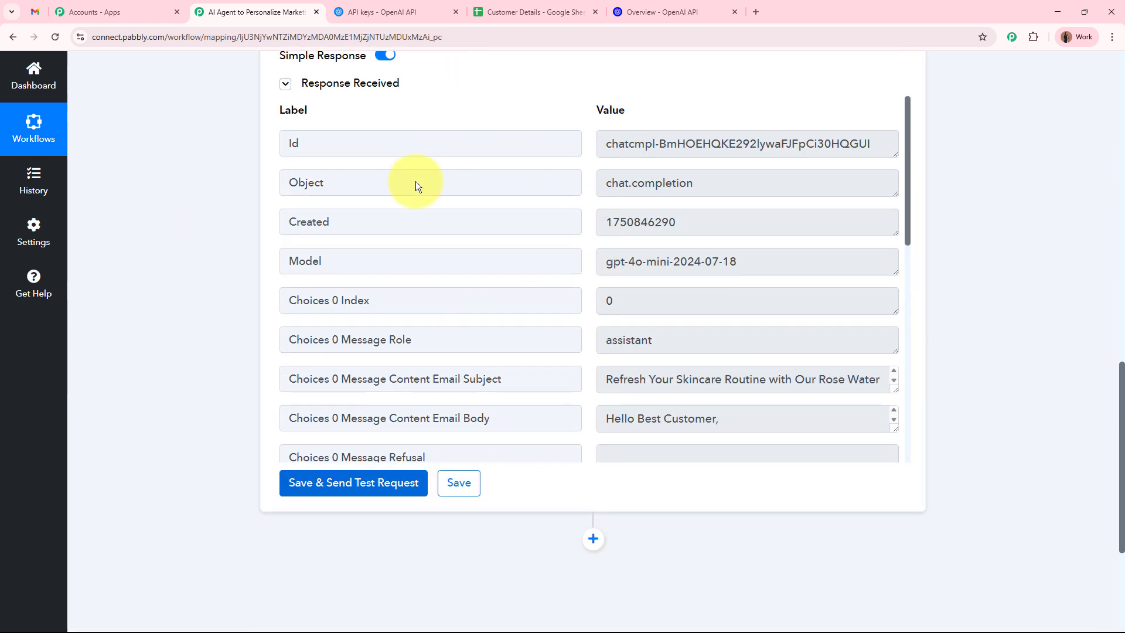
scroll(551, 230, "down", 4)
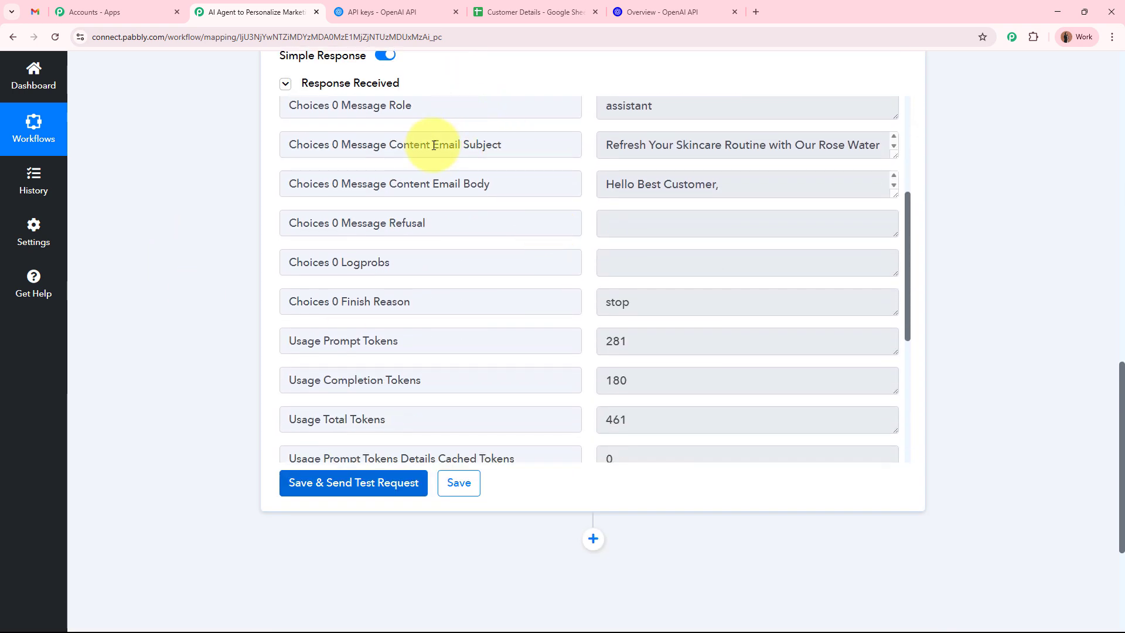
left_click_drag(434, 145, 498, 144)
left_click_drag(433, 184, 508, 185)
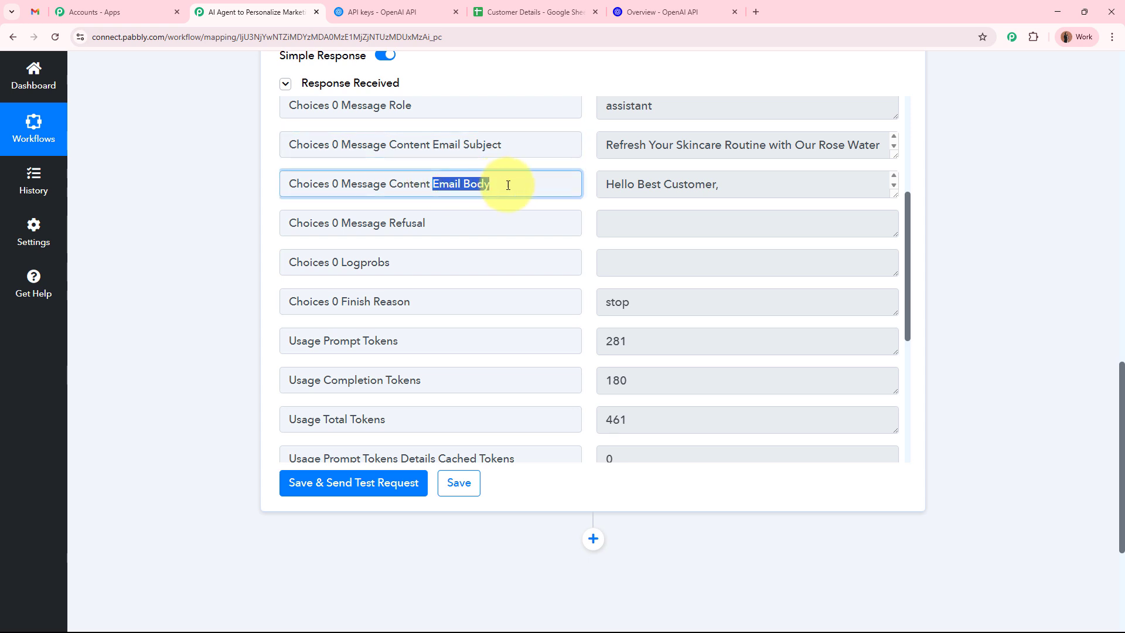
left_click_drag(894, 156, 893, 196)
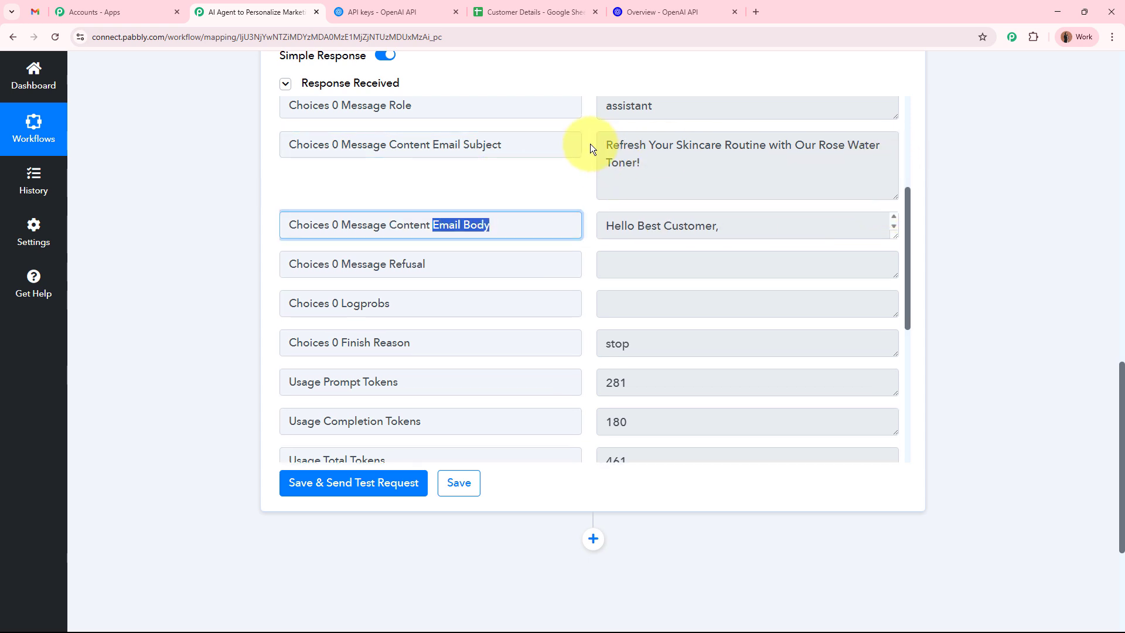
left_click_drag(607, 145, 892, 139)
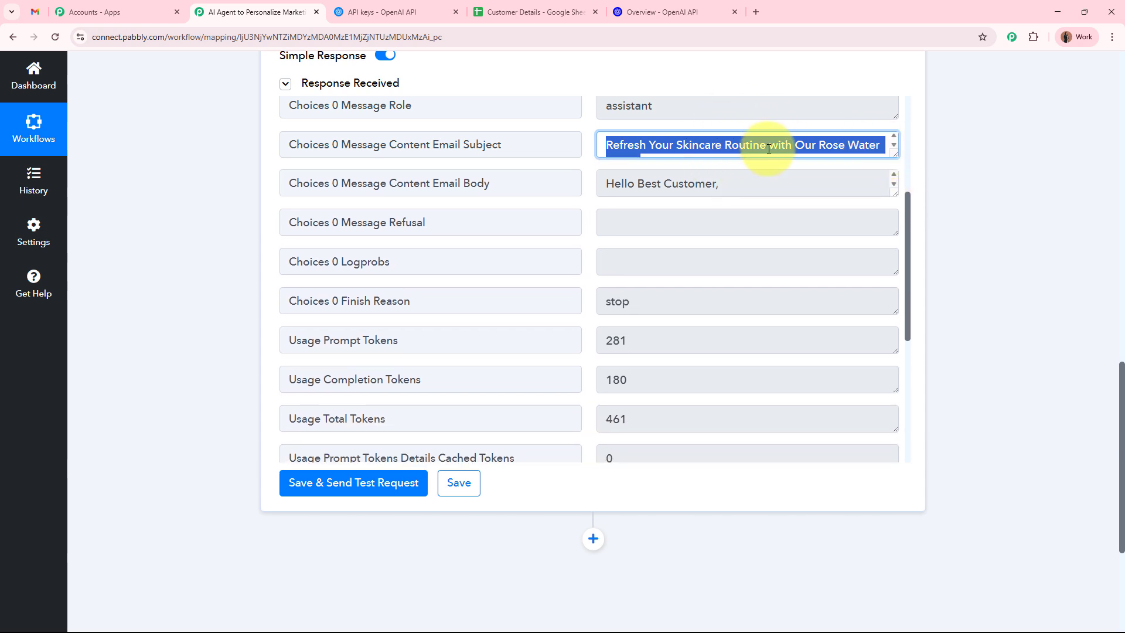
left_click(990, 202)
Enlarge the Email Body value in the response and read the generated email from the greeting through the sign-off.
left_click_drag(891, 195, 920, 459)
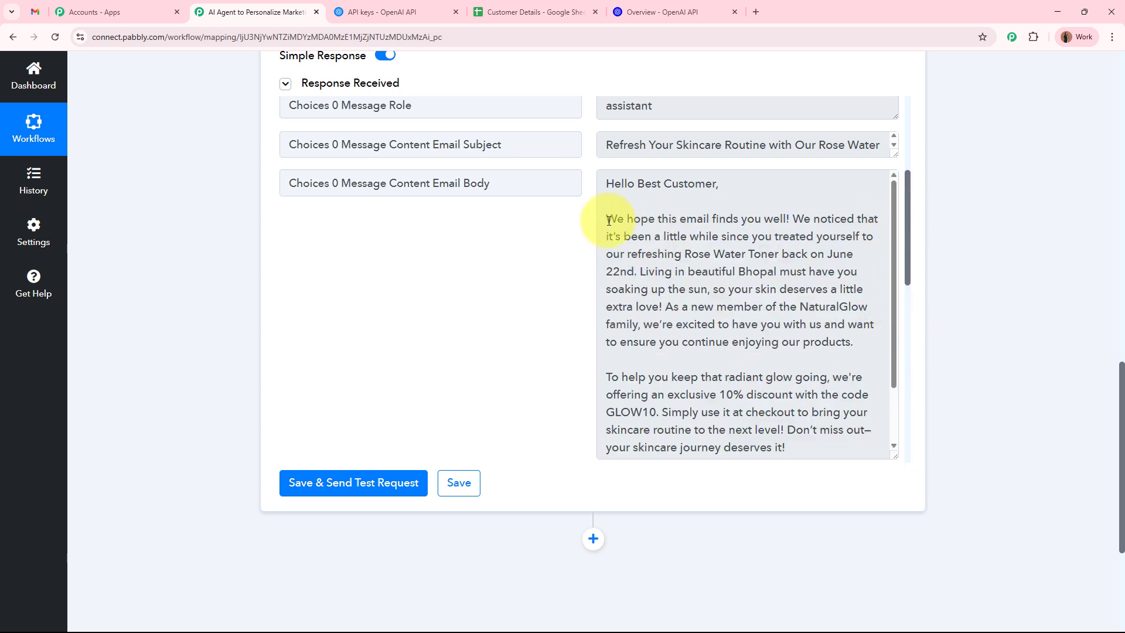
left_click_drag(607, 221, 729, 291)
left_click(728, 291)
scroll(660, 334, "down", 1)
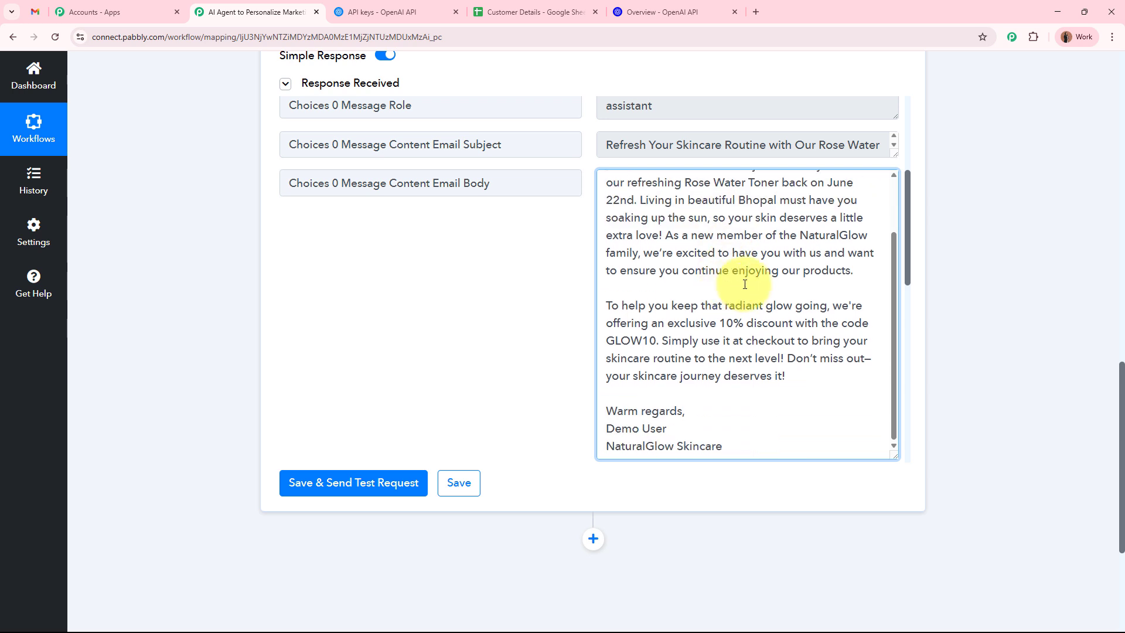
left_click_drag(619, 235, 851, 235)
left_click_drag(697, 247, 809, 272)
scroll(709, 276, "down", 1)
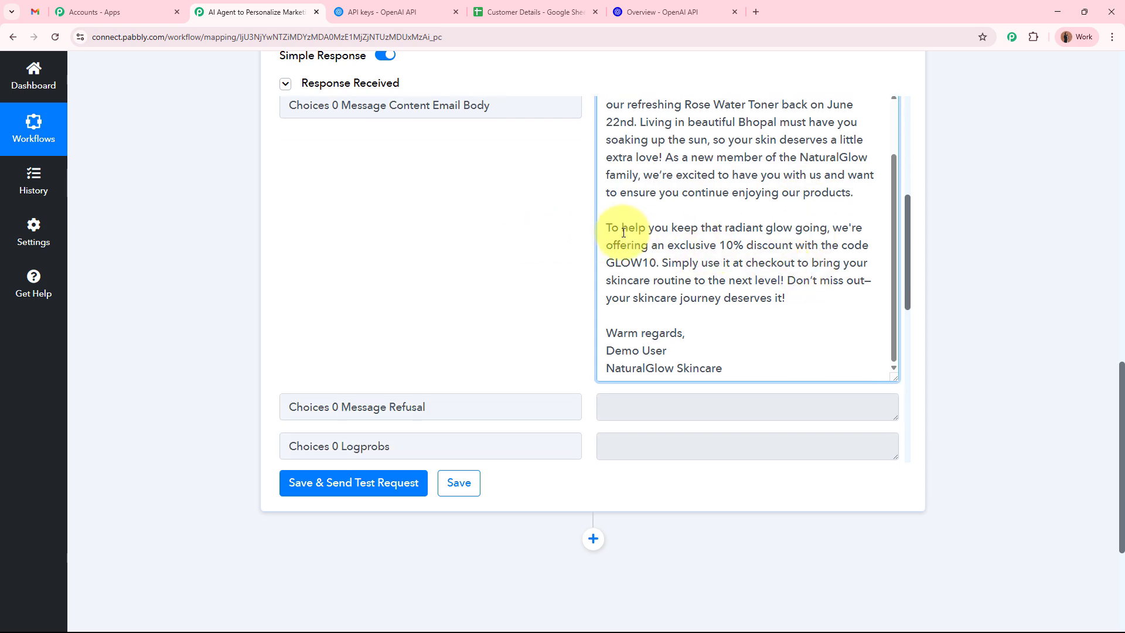
left_click_drag(606, 225, 733, 249)
left_click_drag(748, 248, 798, 299)
left_click(798, 300)
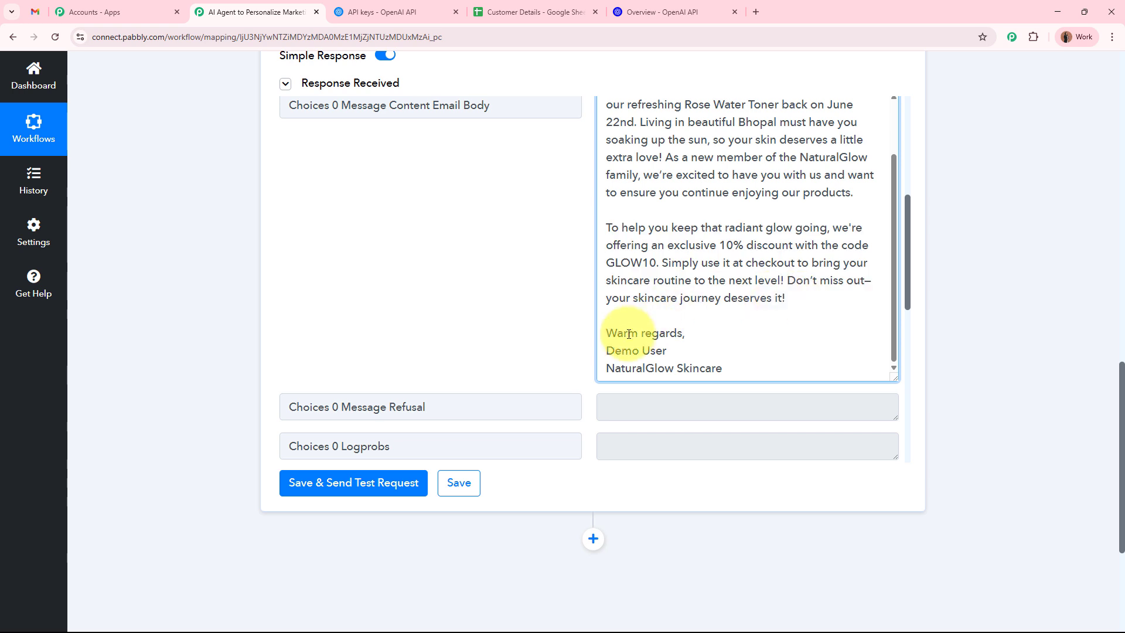
left_click_drag(624, 334, 705, 369)
left_click(540, 318)
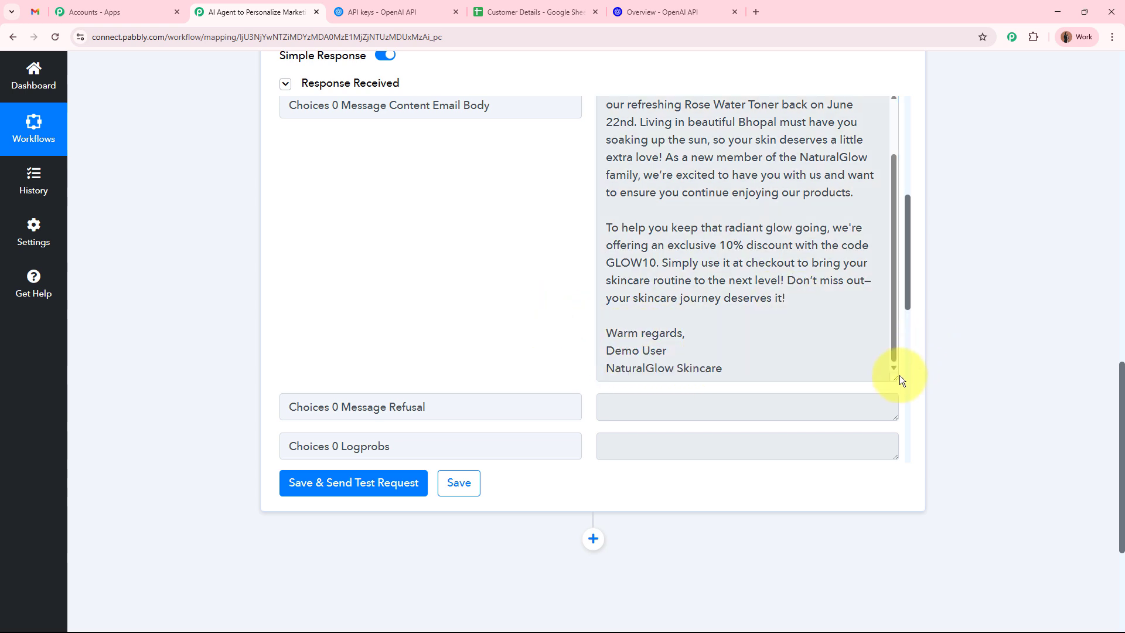
Shrink the enlarged Email Body value back to one line and collapse the OpenAI ChatGPT action step.
left_click_drag(901, 380, 862, 244)
scroll(866, 239, "up", 2)
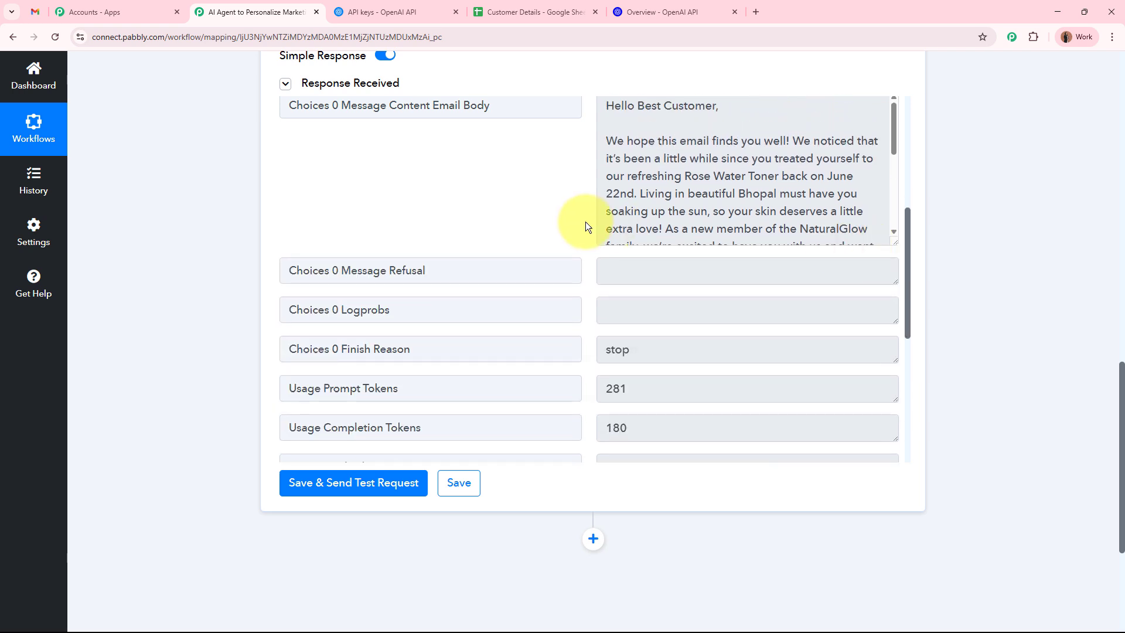
scroll(586, 223, "up", 2)
left_click_drag(890, 321, 872, 188)
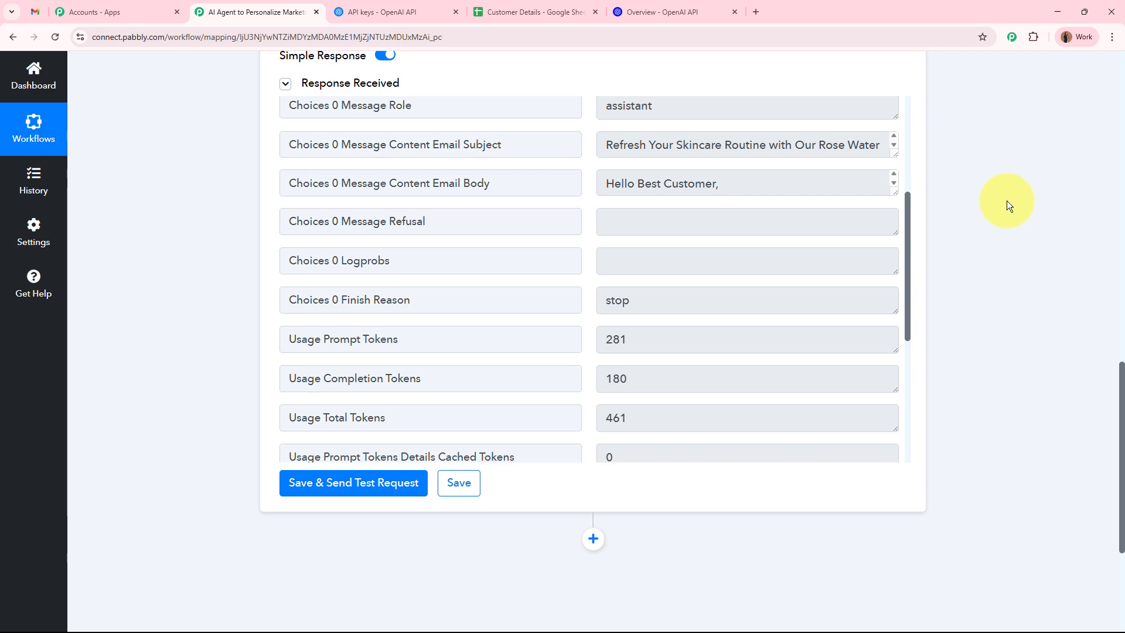
left_click_drag(515, 146, 382, 145)
left_click_drag(494, 183, 367, 183)
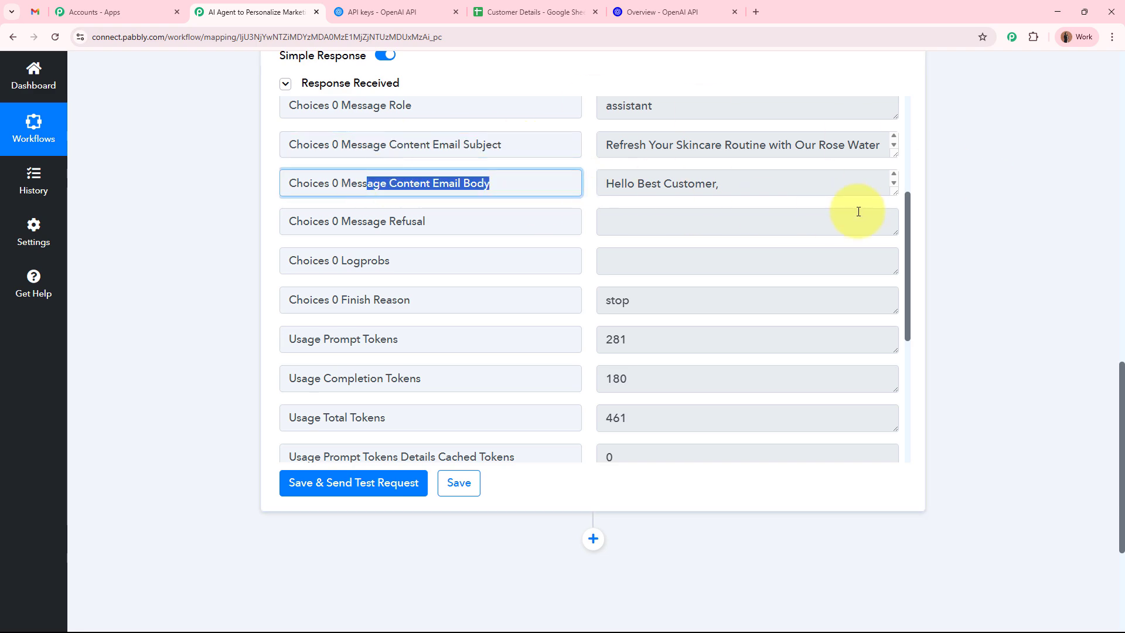
left_click(995, 221)
scroll(996, 220, "up", 15)
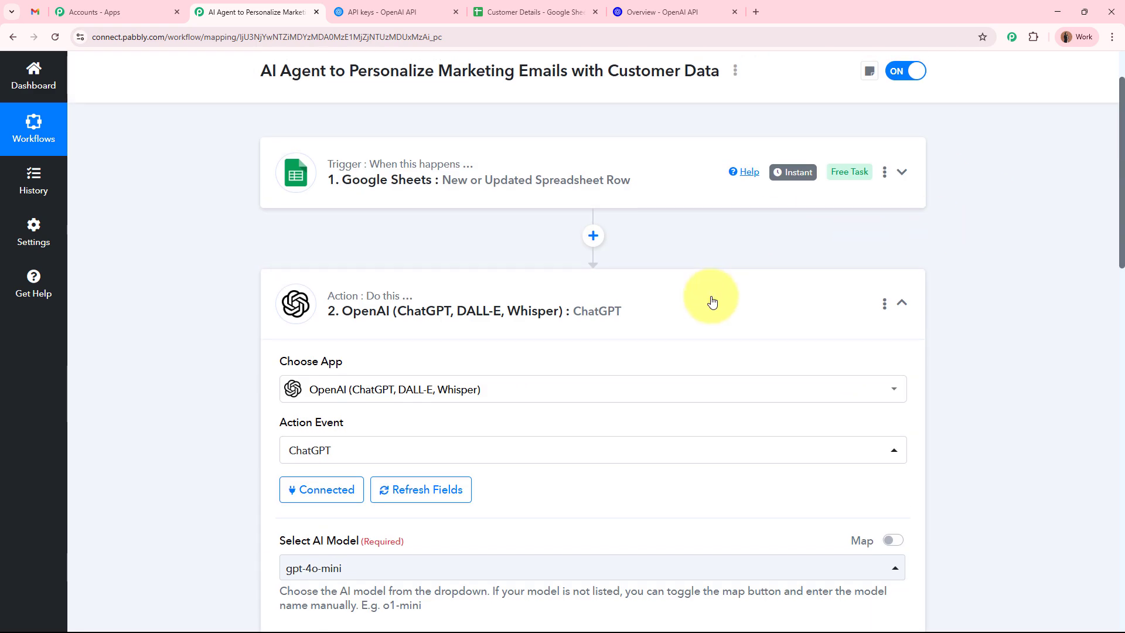
left_click(716, 299)
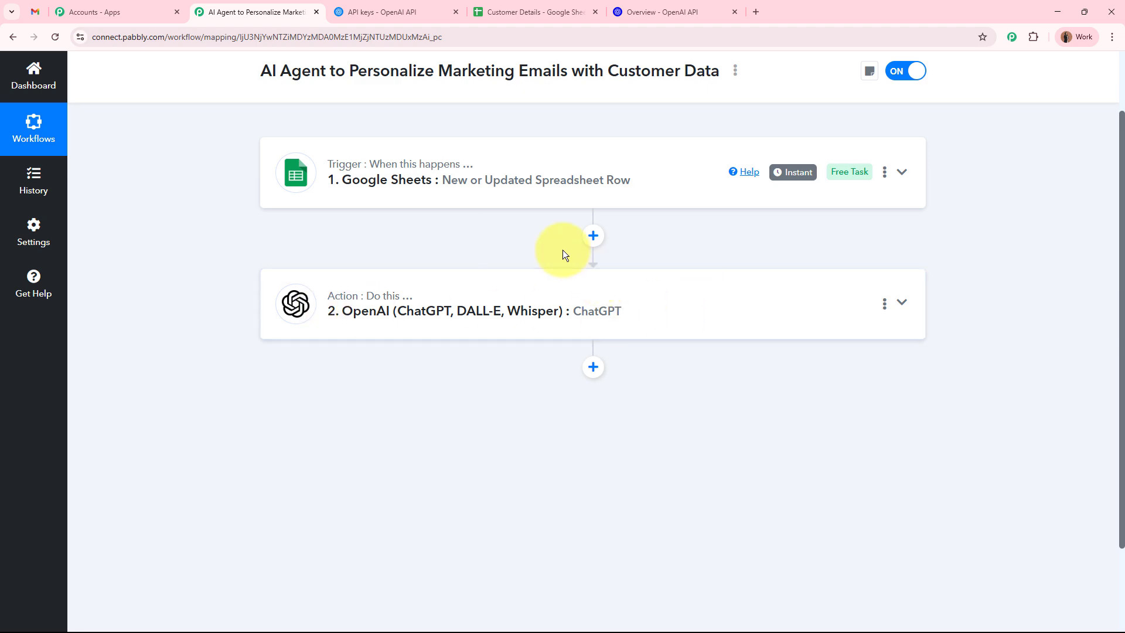
Switch to Gmail, close the open draft to view the AI-Generated Emails label, and return to the Pabbly Connect workflow.
left_click(36, 11)
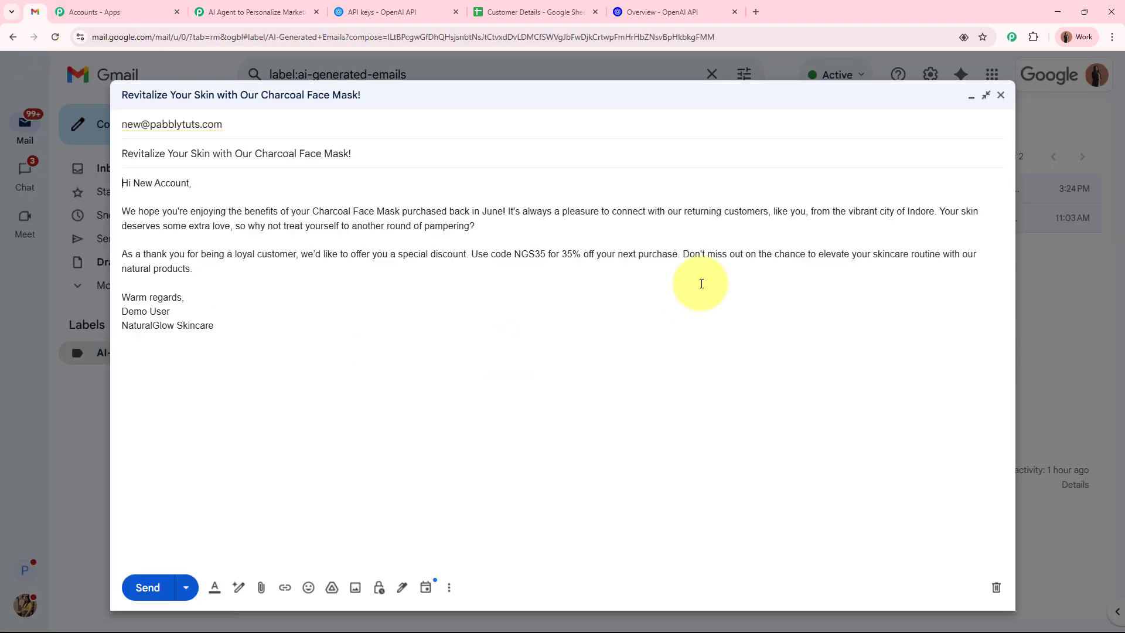
left_click(1001, 95)
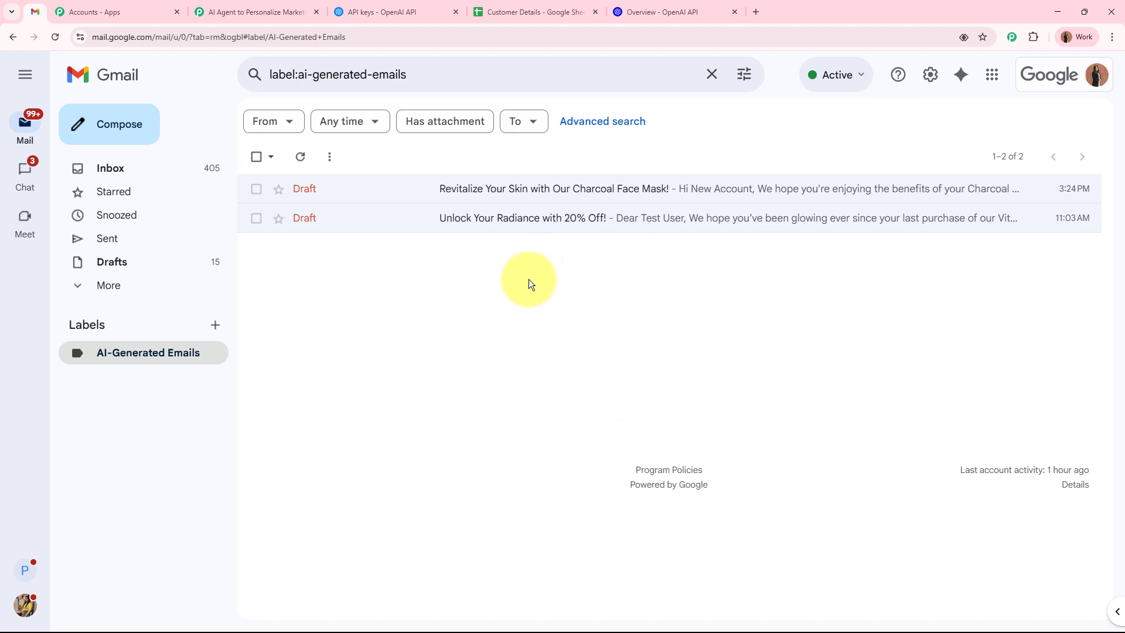
left_click(274, 6)
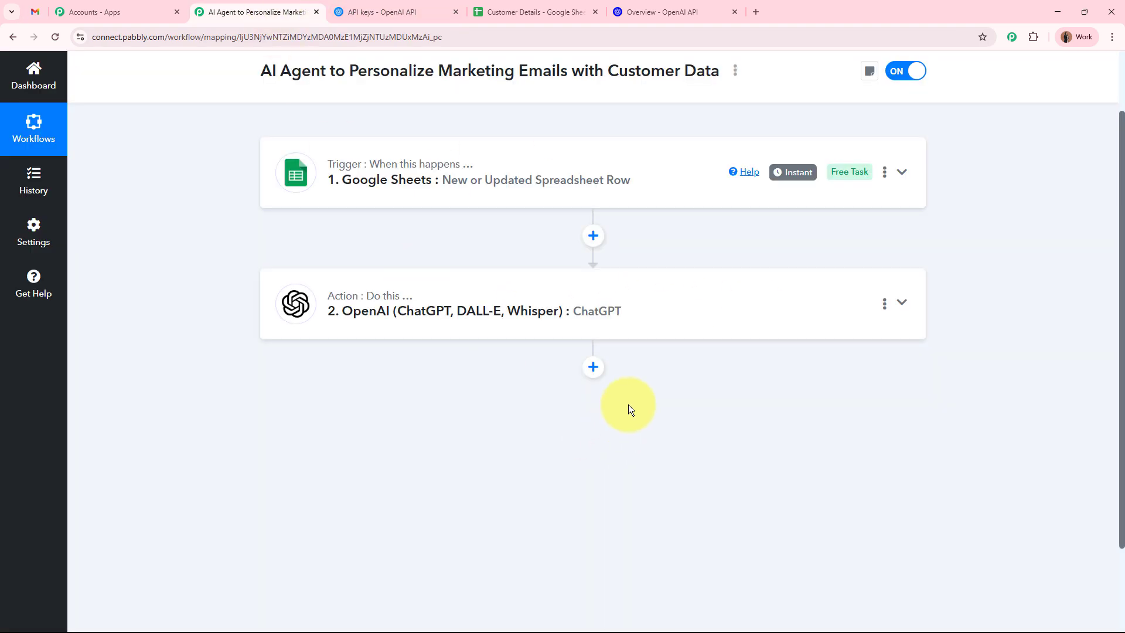
Add a Gmail action after the ChatGPT step with Create Draft as its action event.
left_click(593, 367)
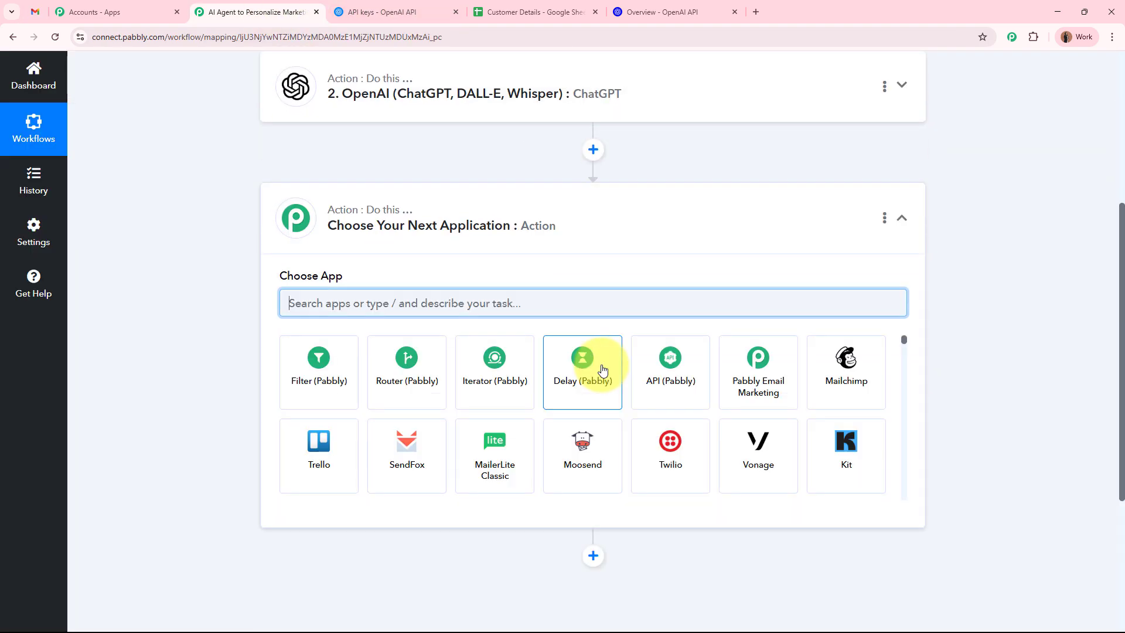
type("Gmail")
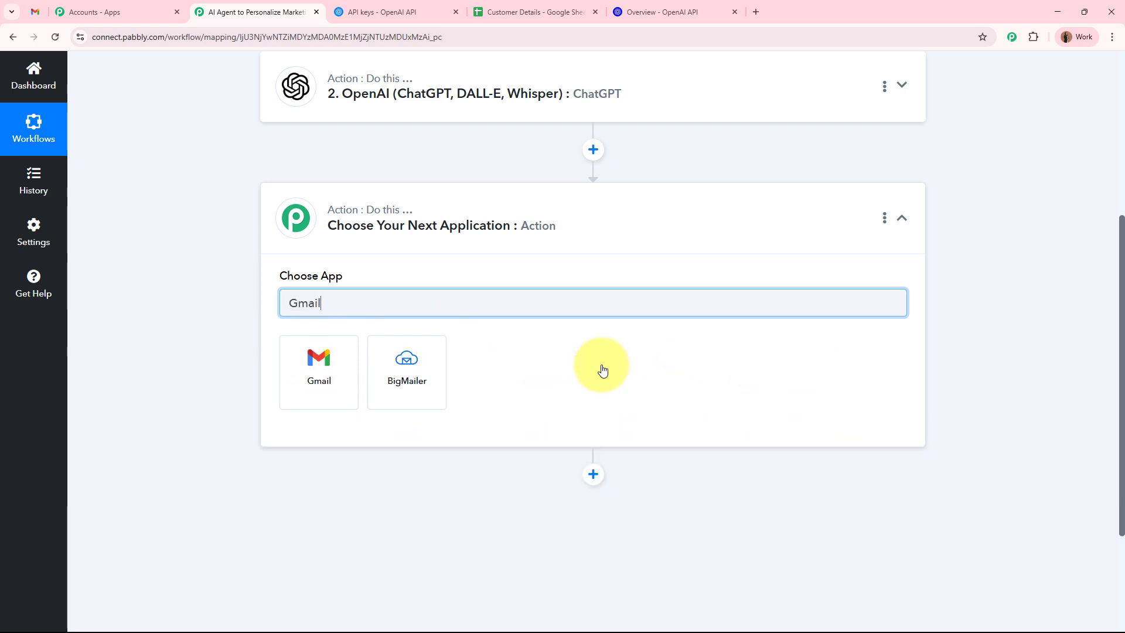
left_click(346, 375)
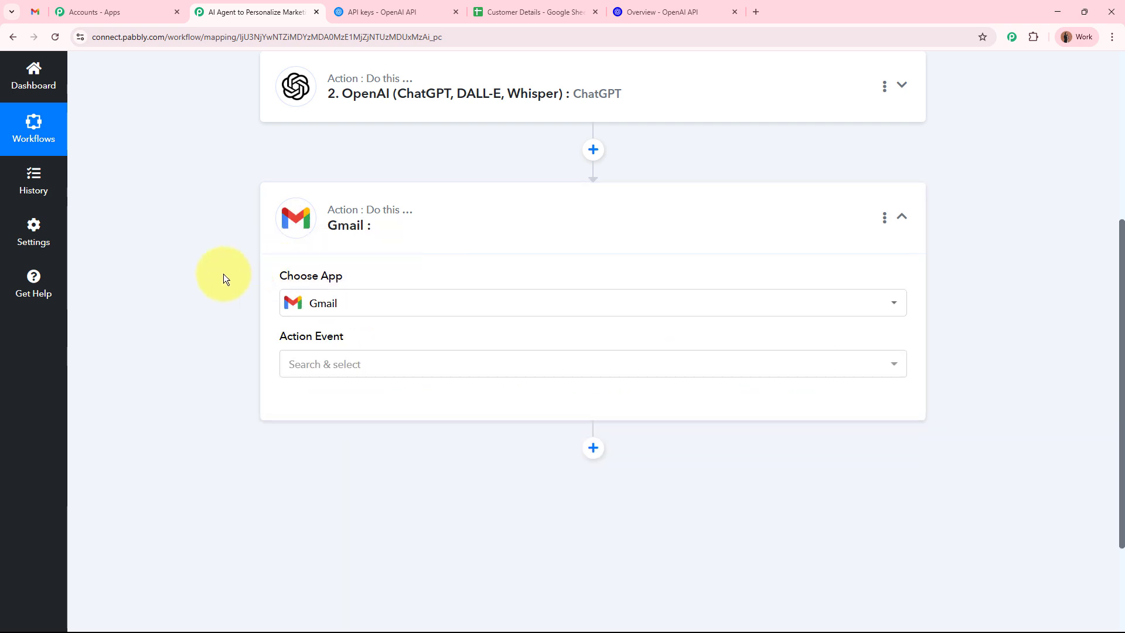
left_click(382, 364)
left_click(392, 199)
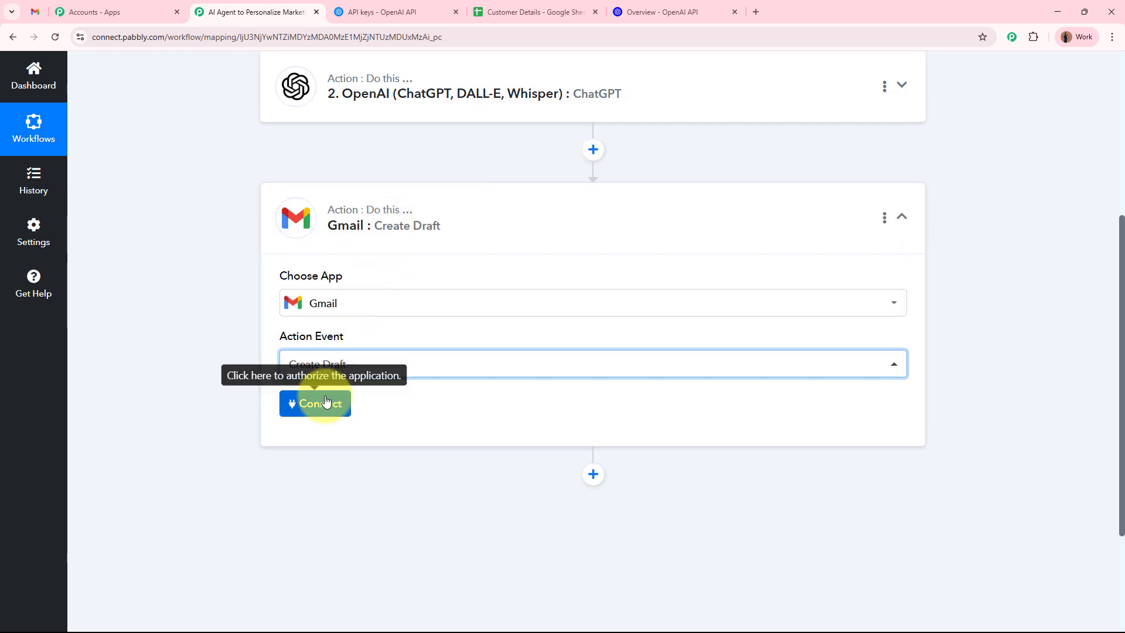
Add a new Gmail connection for the action, choosing the Google account and allowing Pabbly Connect access to it.
left_click(322, 403)
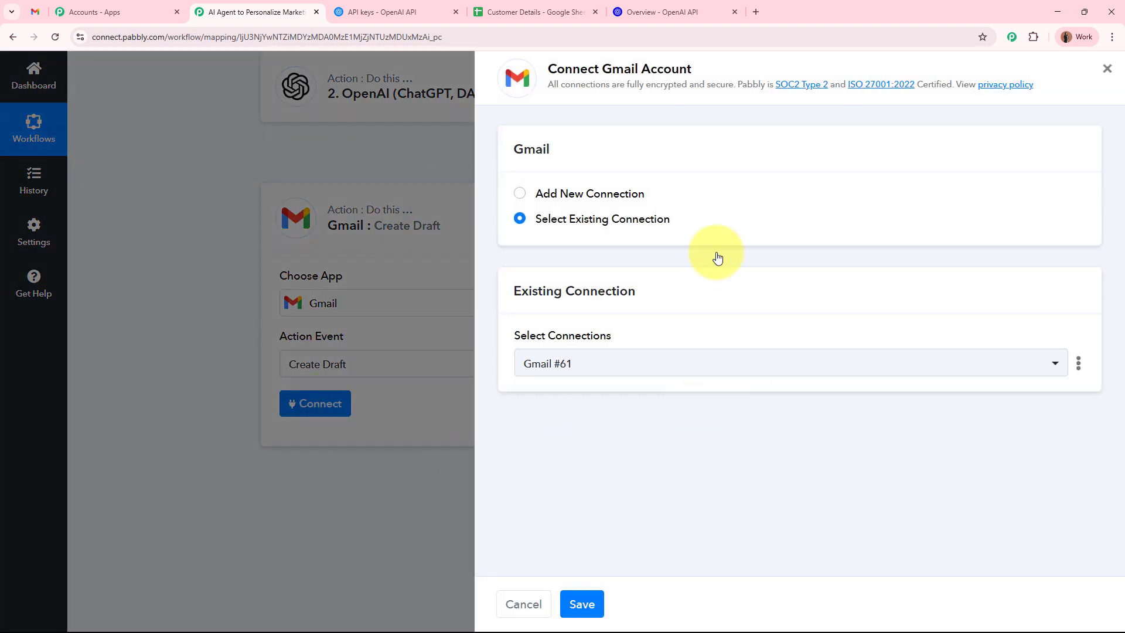
left_click(521, 195)
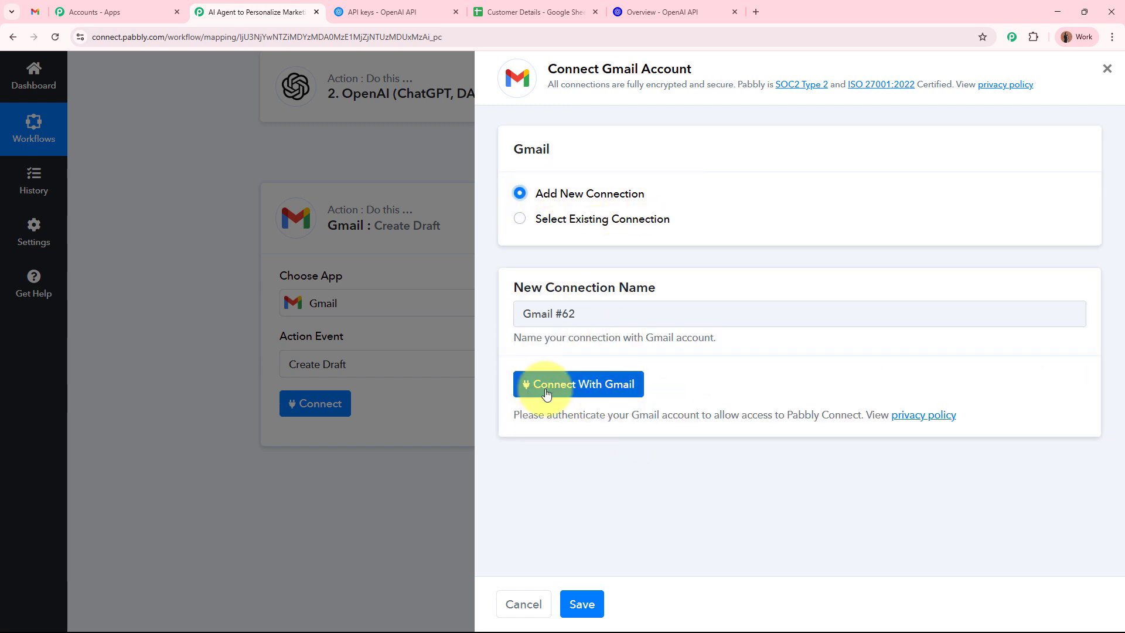
left_click(633, 388)
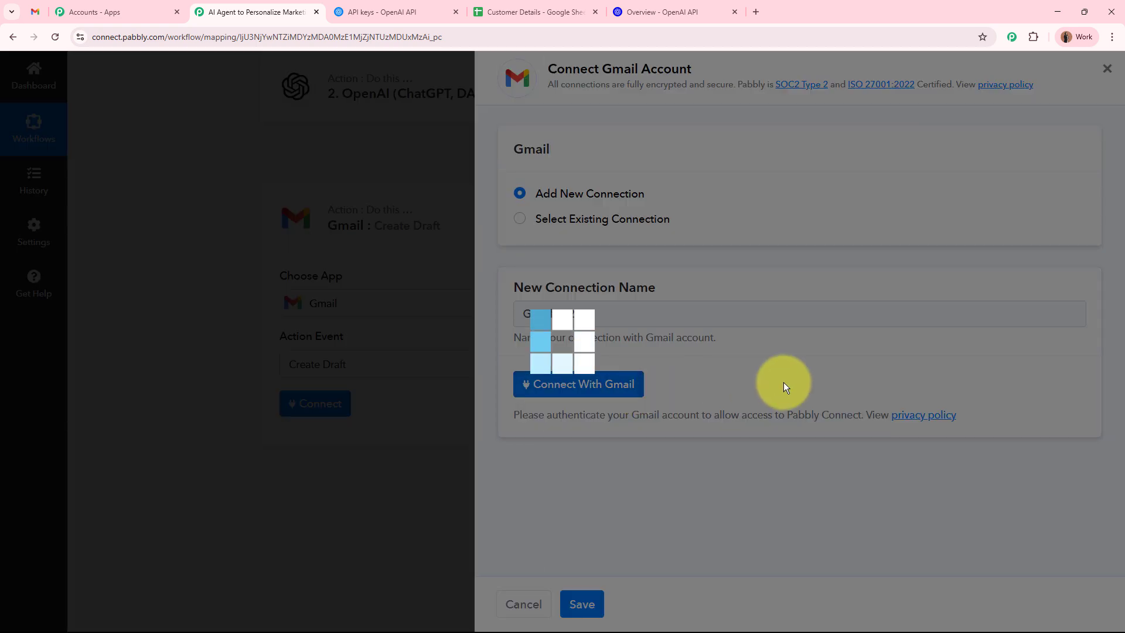
left_click_drag(31, 159, 124, 208)
left_click(130, 189)
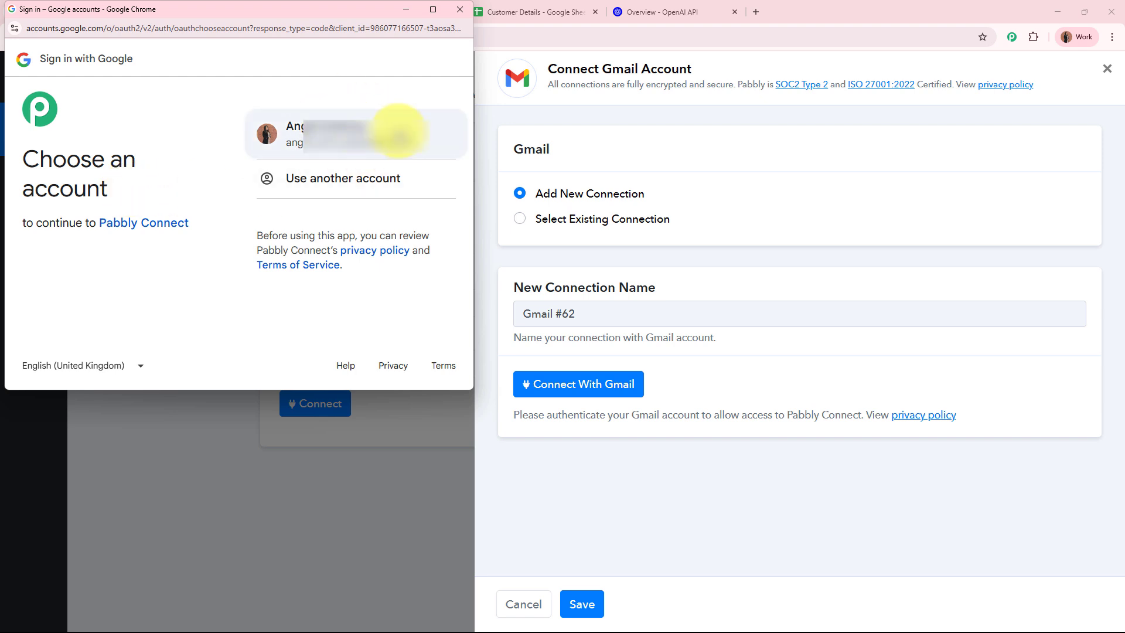
left_click(399, 131)
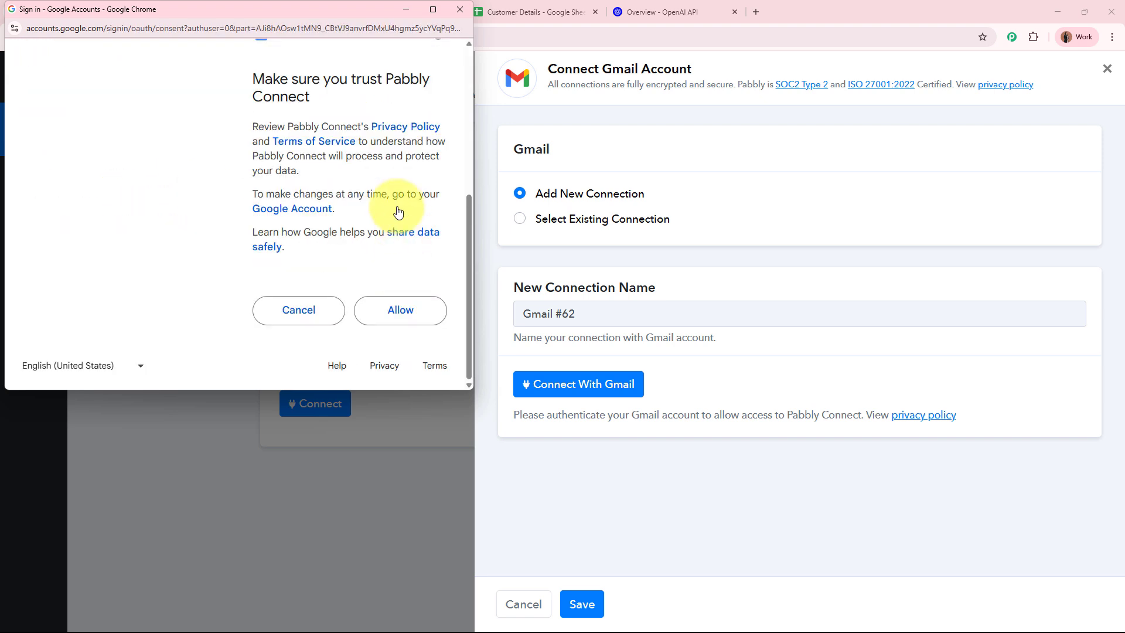
left_click_drag(269, 68, 215, 218)
left_click(153, 206)
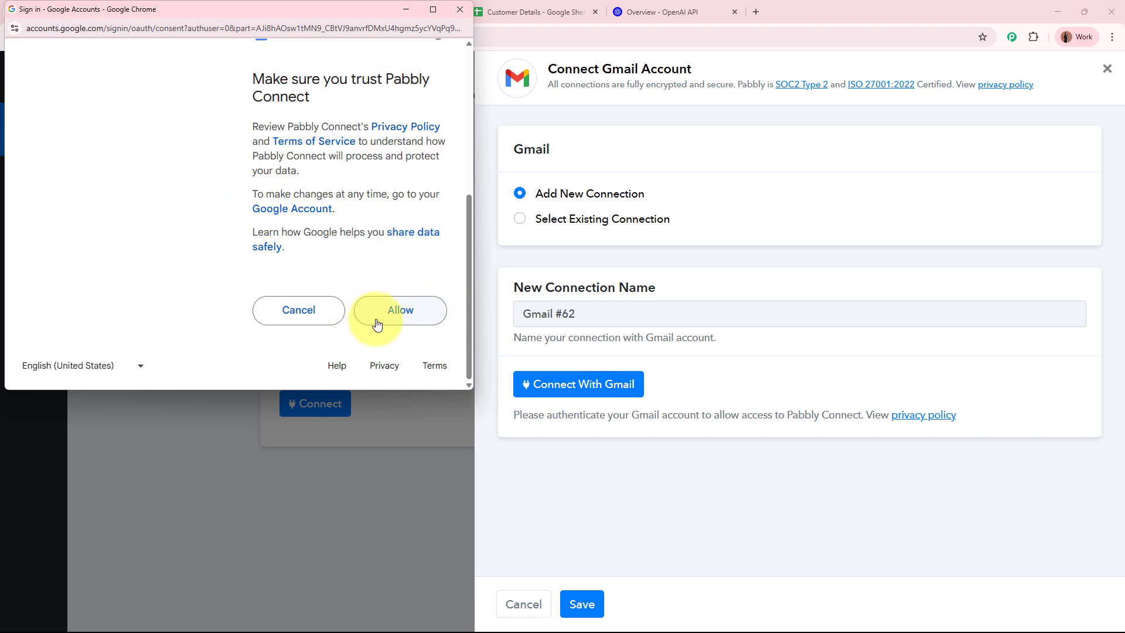
left_click(431, 323)
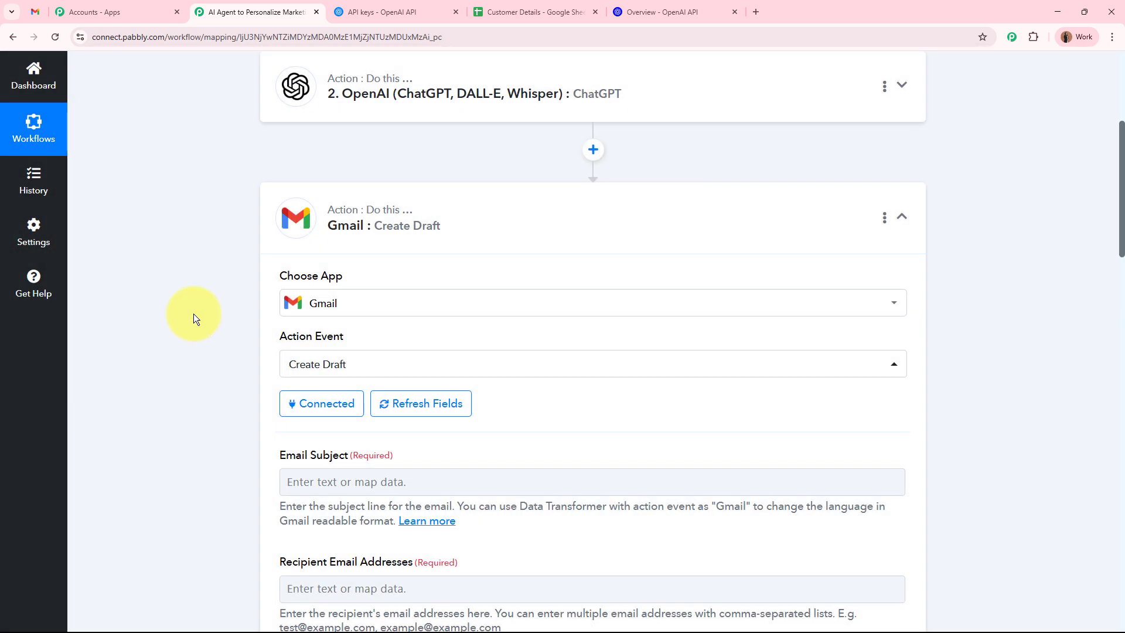
scroll(194, 314, "down", 4)
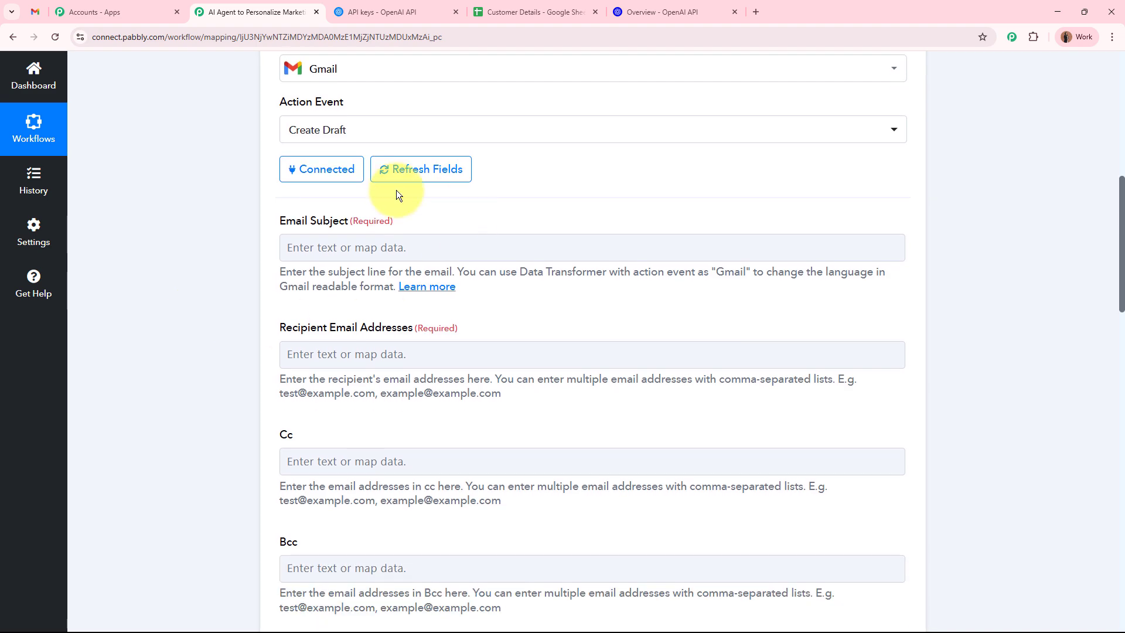
Map the ChatGPT response's Choices 0 Message Content Email Subject into the Gmail draft's Email Subject.
left_click(332, 247)
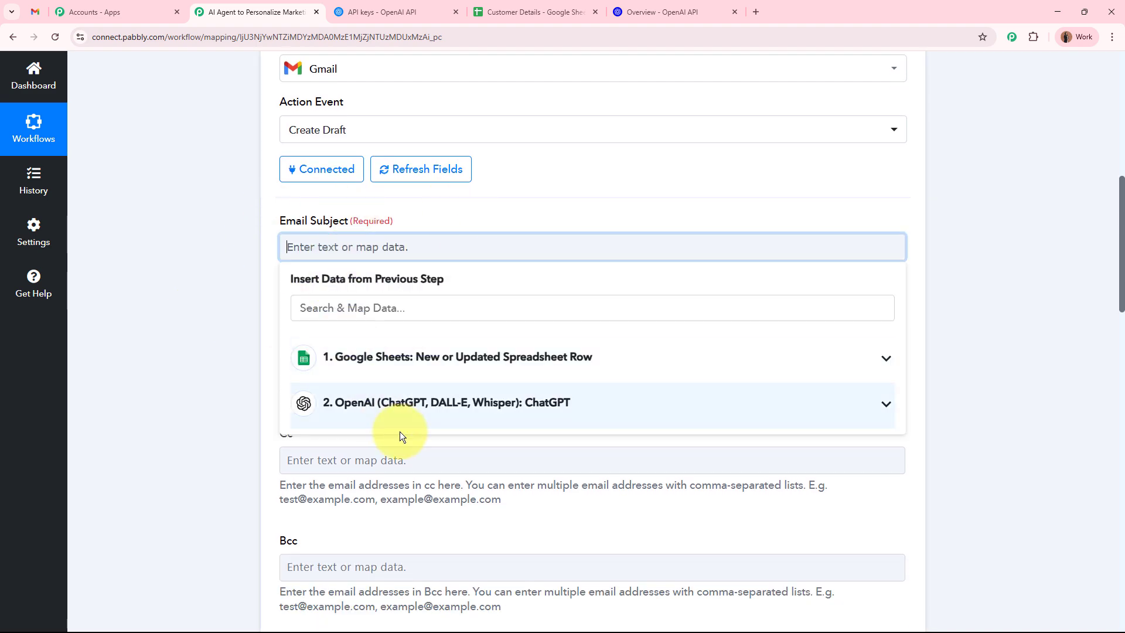
left_click(403, 421)
scroll(492, 535, "down", 3)
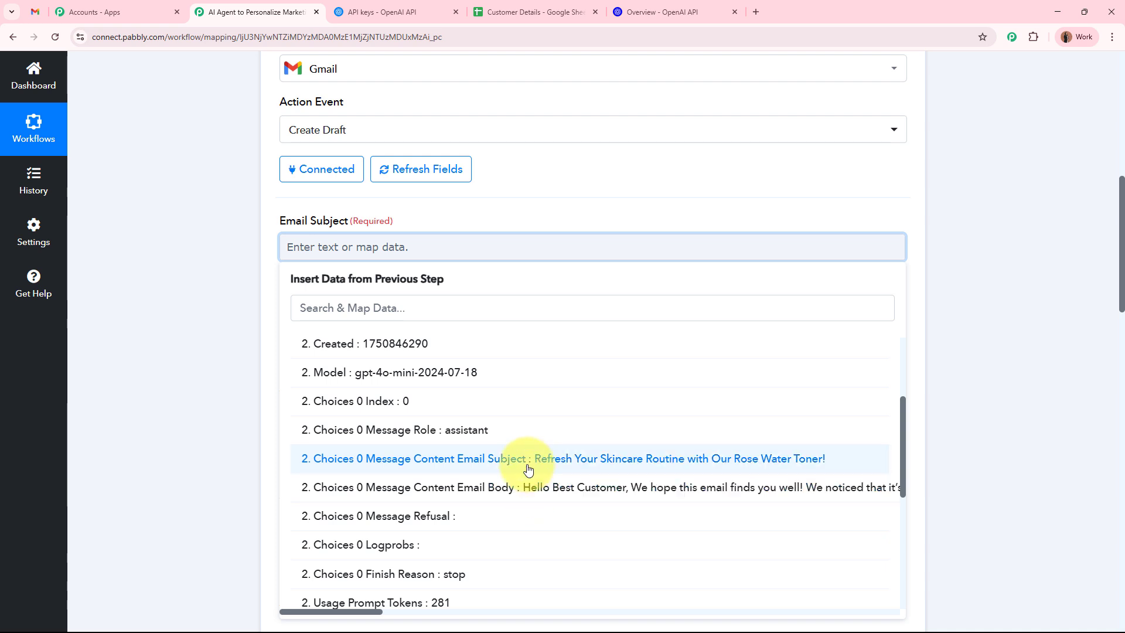
left_click(528, 463)
left_click(241, 319)
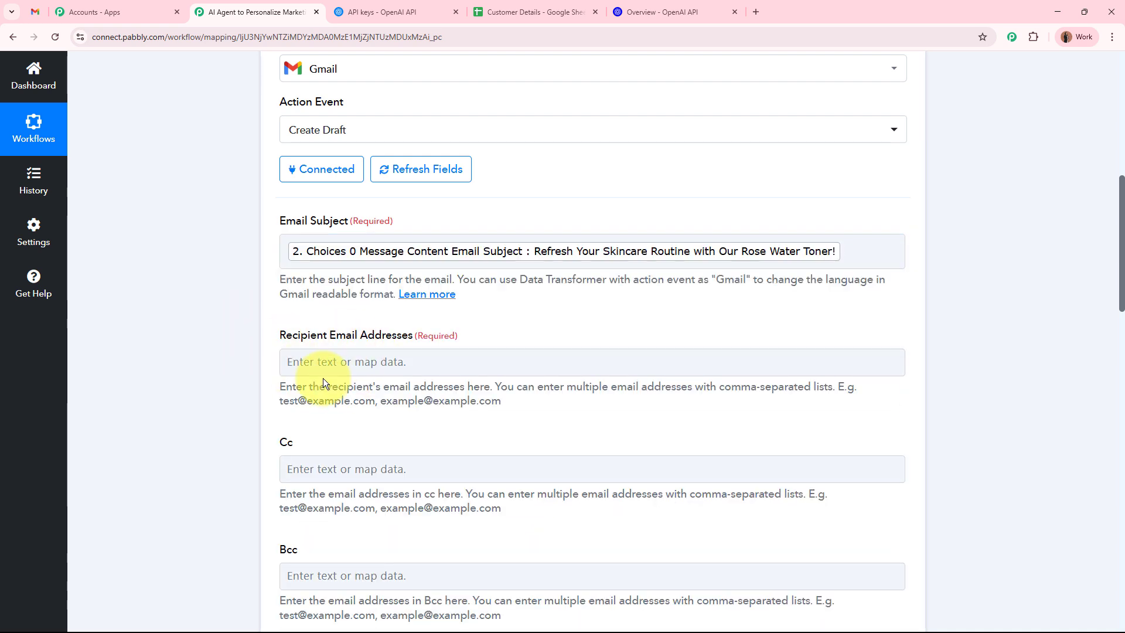
Map the Email Address value from the Google Sheets trigger into the draft's Recipient Email Addresses.
left_click_drag(282, 335, 443, 339)
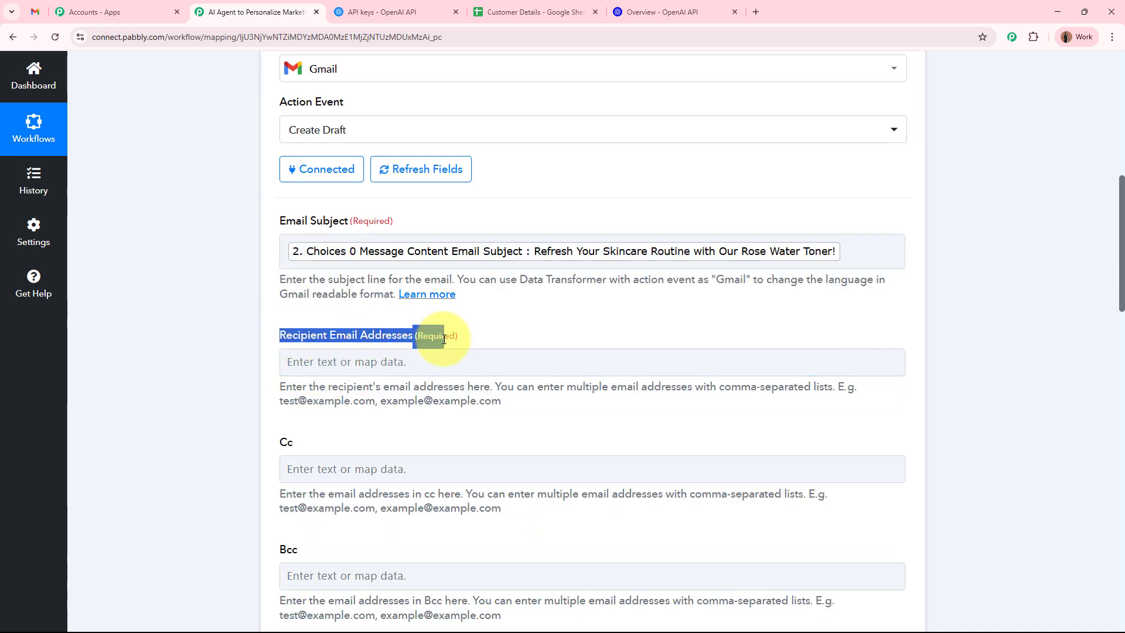
left_click(212, 365)
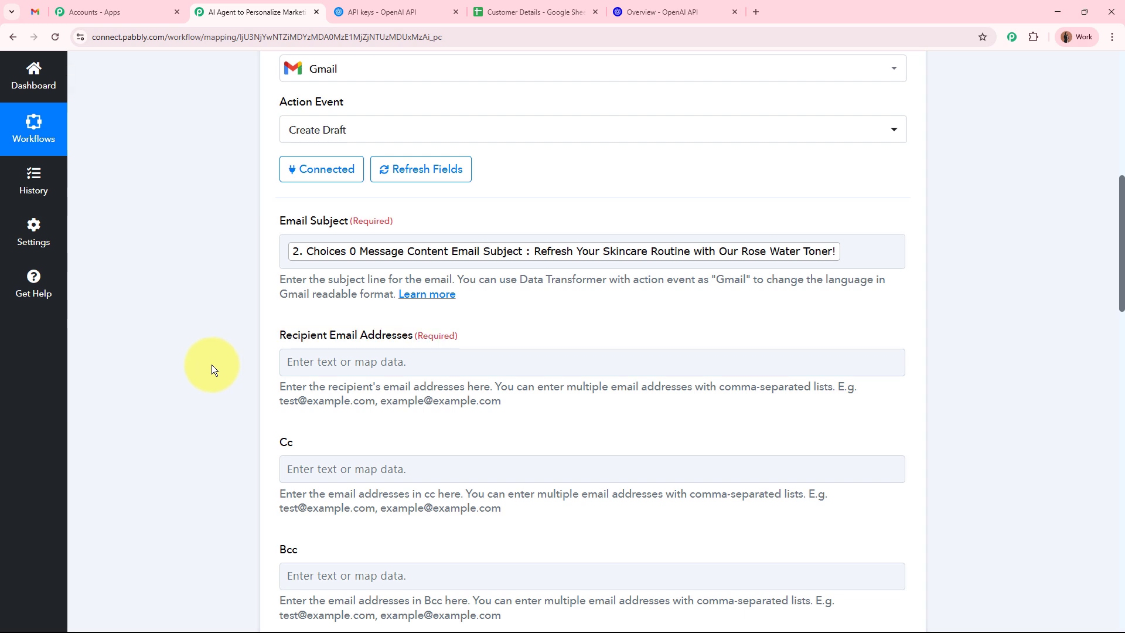
left_click(418, 364)
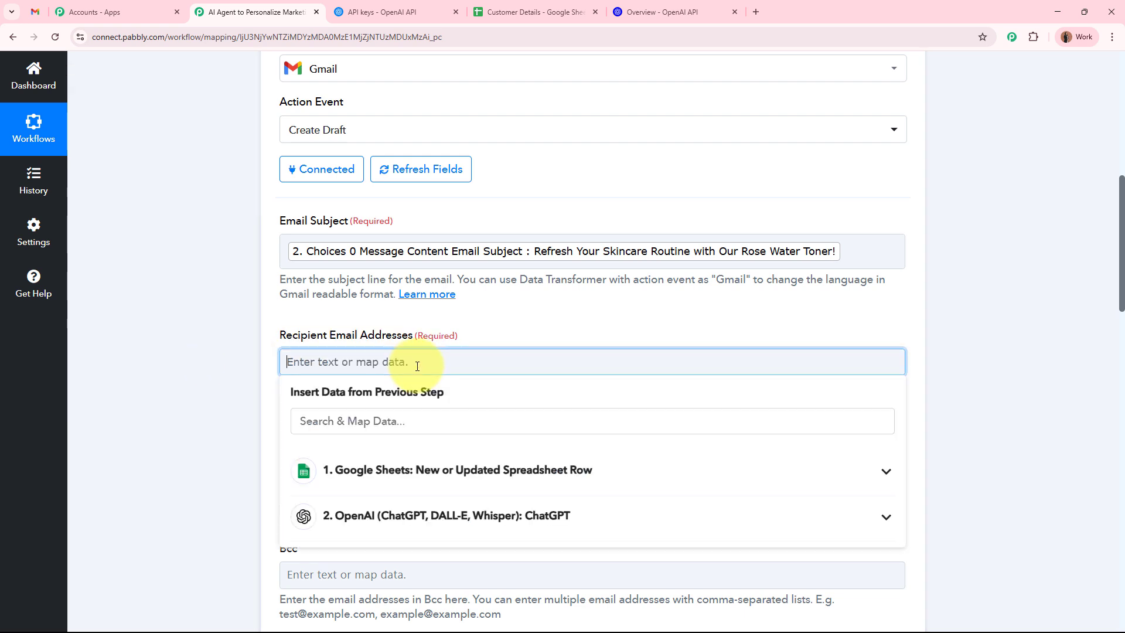
left_click(390, 472)
left_click(411, 417)
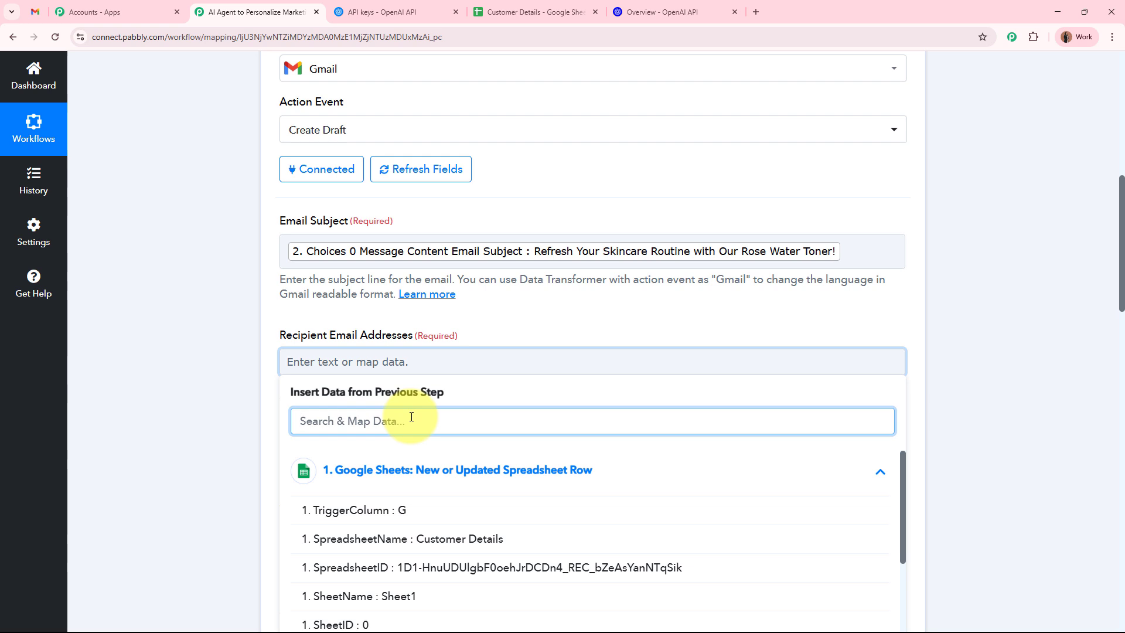
type("@")
left_click(457, 513)
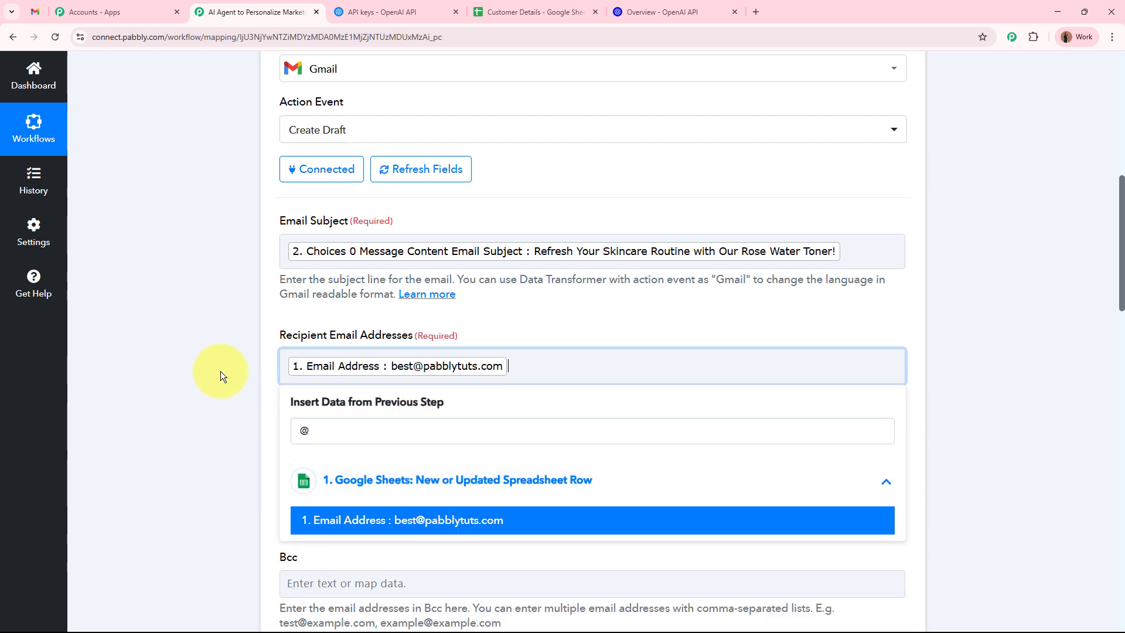
left_click(215, 365)
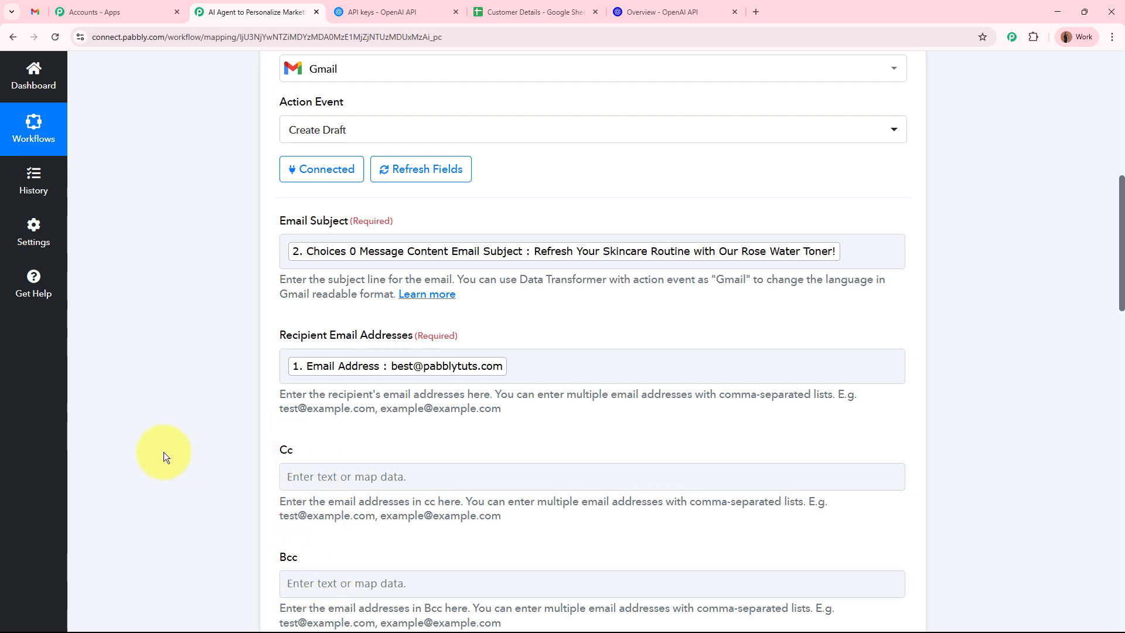
Check which sender addresses are available for the draft's From setting without changing the selection.
scroll(163, 452, "down", 4)
left_click_drag(283, 427, 336, 431)
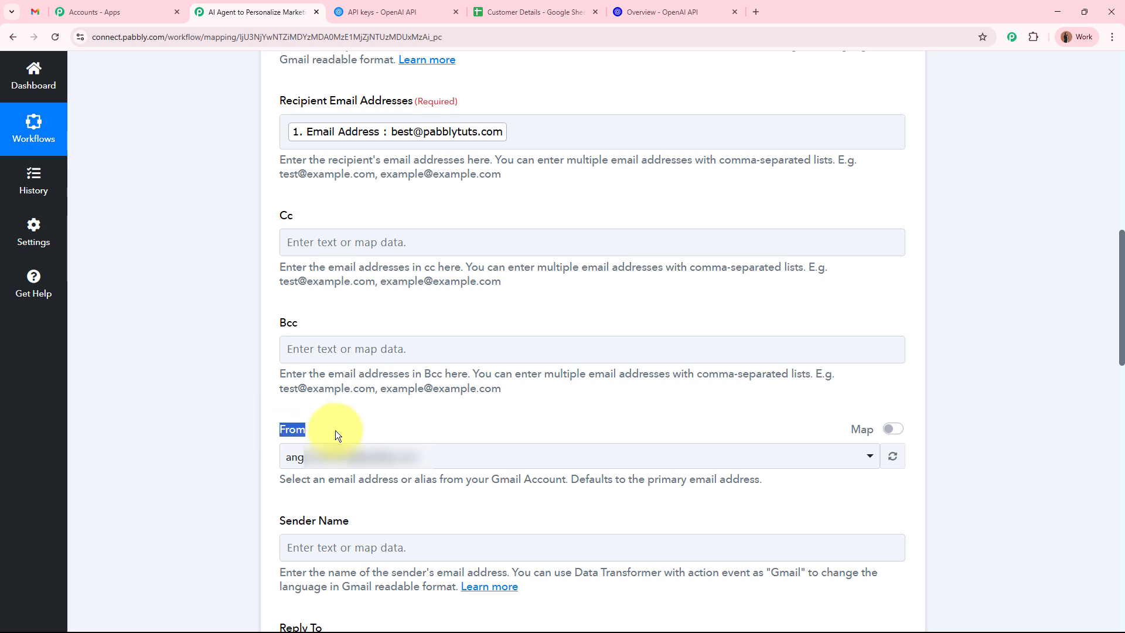
left_click(191, 428)
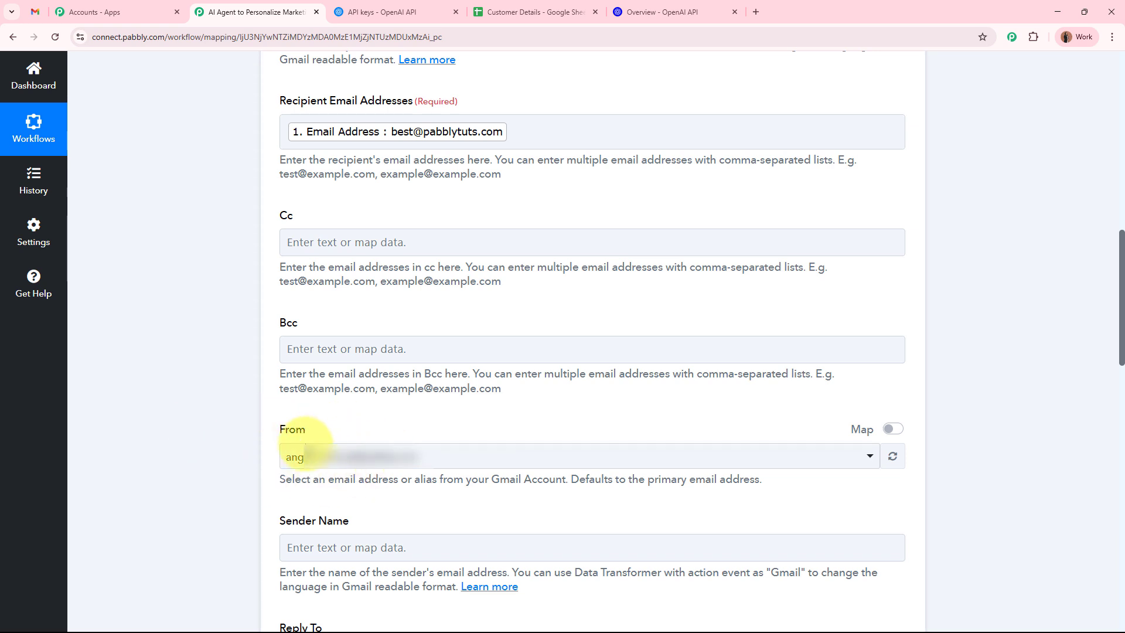
left_click(416, 467)
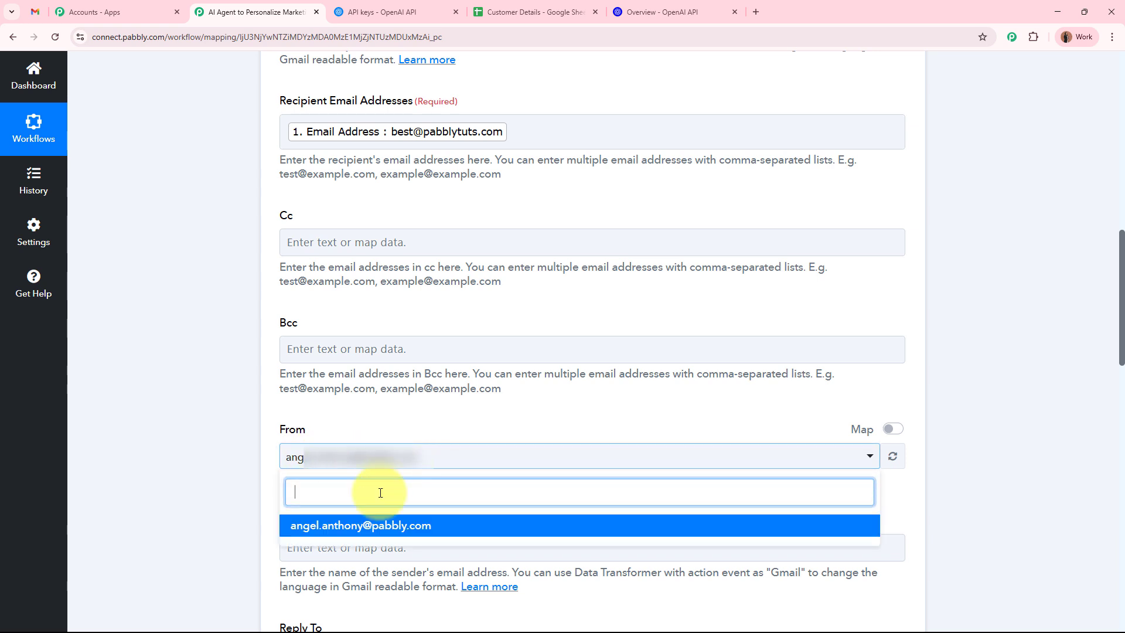
left_click(229, 425)
Set the draft's Sender Name to "Team NaturalGlow Skincare".
scroll(230, 421, "down", 7)
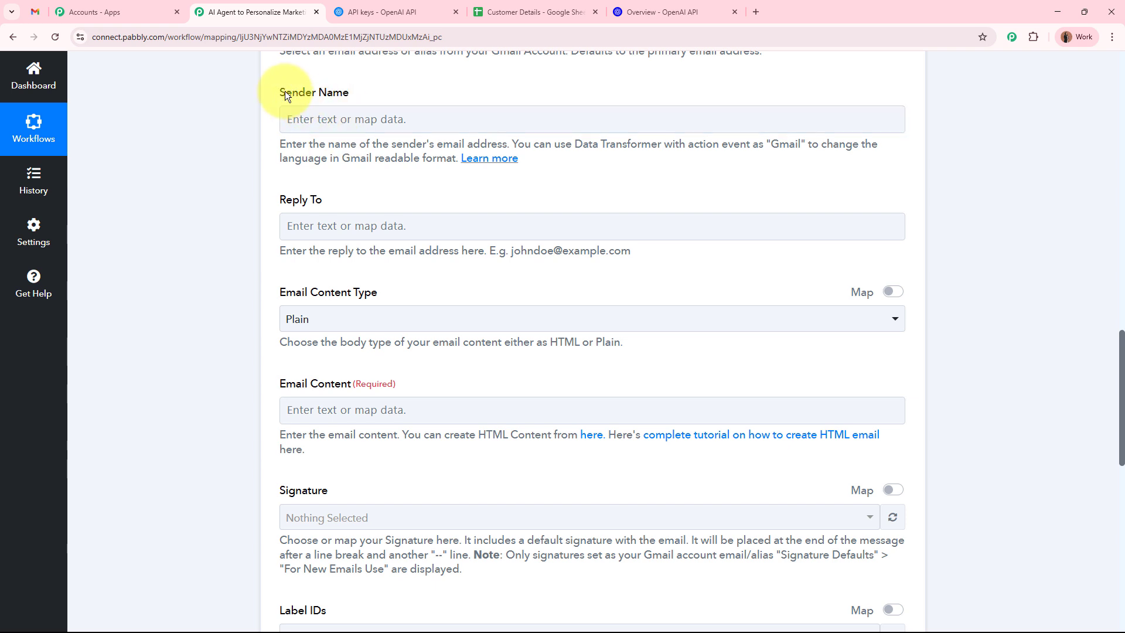
left_click_drag(285, 92, 387, 94)
left_click(368, 130)
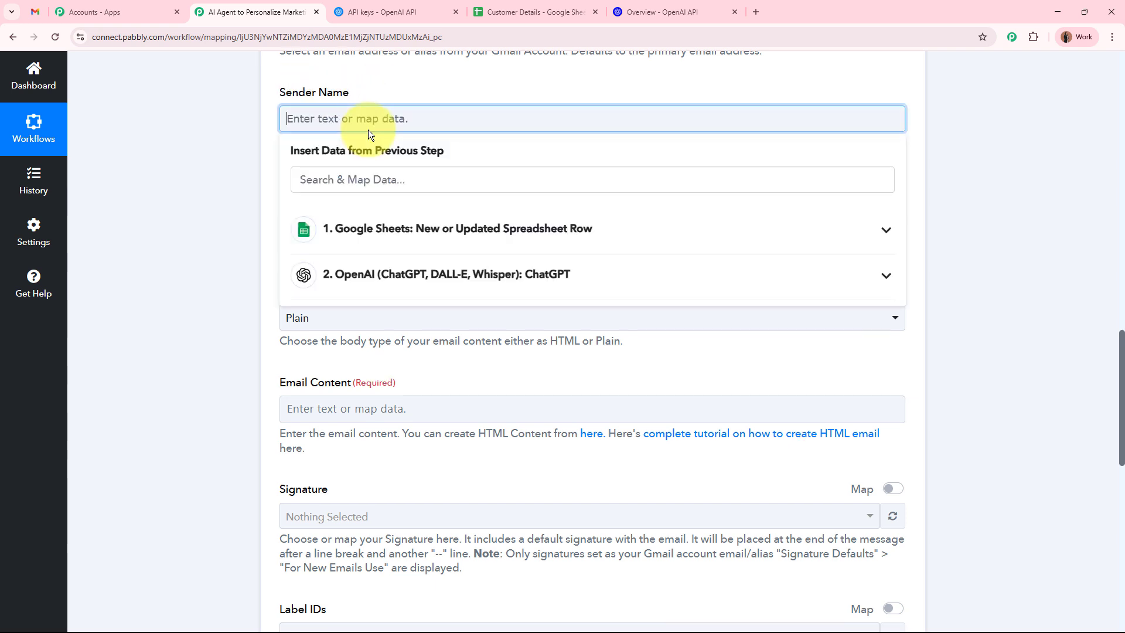
type("Team NaturalGlow Skinacre")
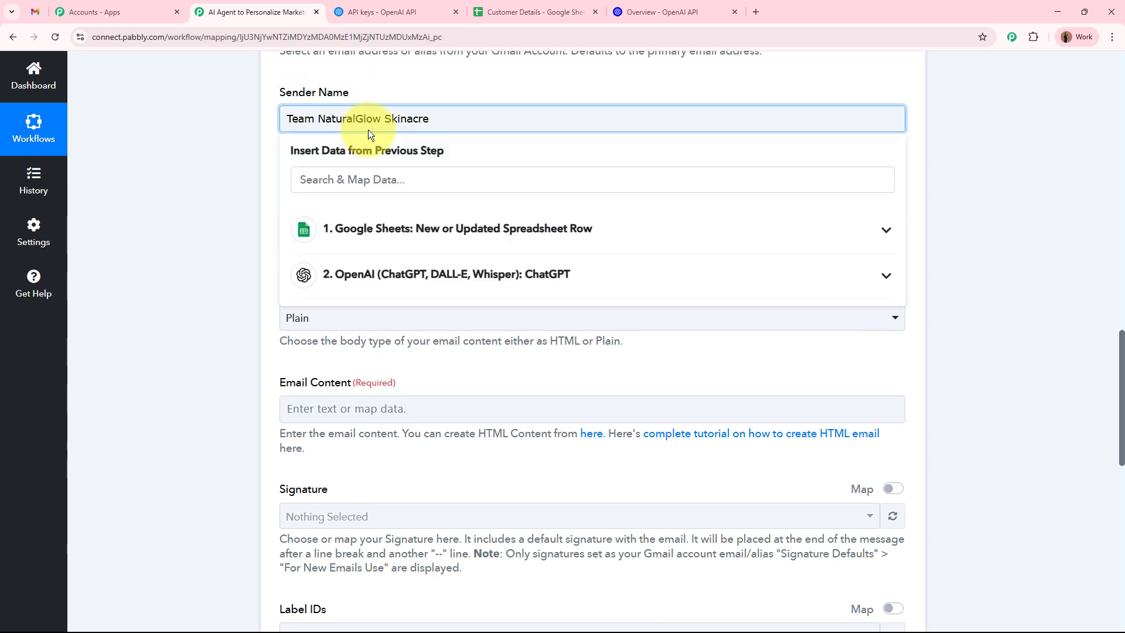
left_click(219, 167)
left_click(453, 119)
key("BackSpace")
key("BackSpace")
key("BackSpace")
key("BackSpace")
type("care")
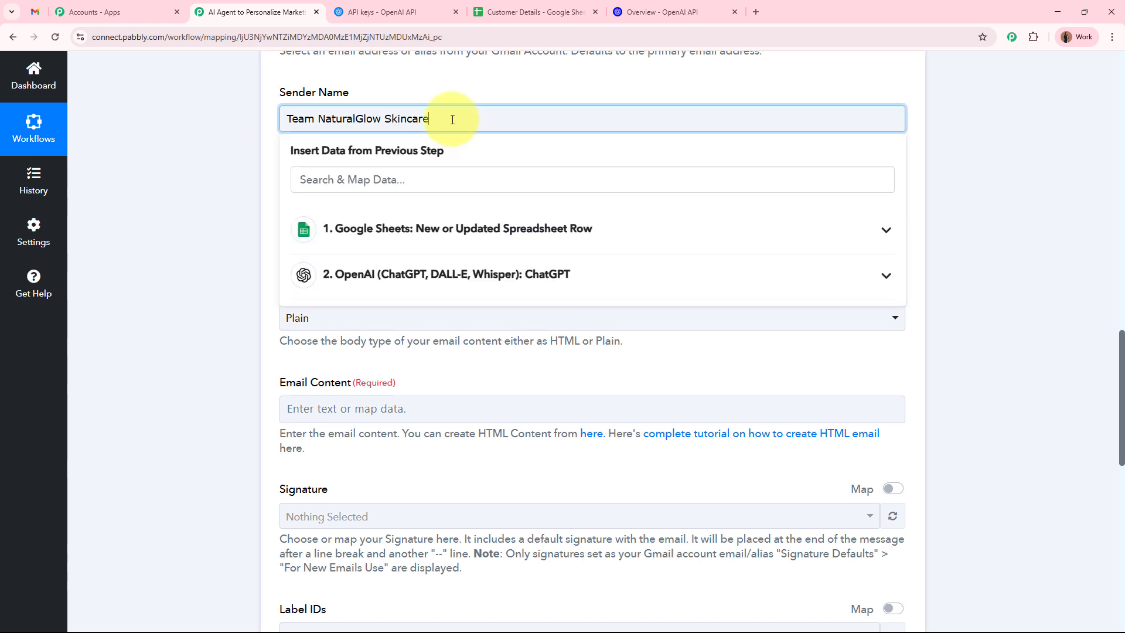
left_click(217, 210)
Review the Reply To field and the Email Content Type options of the Gmail action, keeping Plain.
scroll(429, 214, "down", 1)
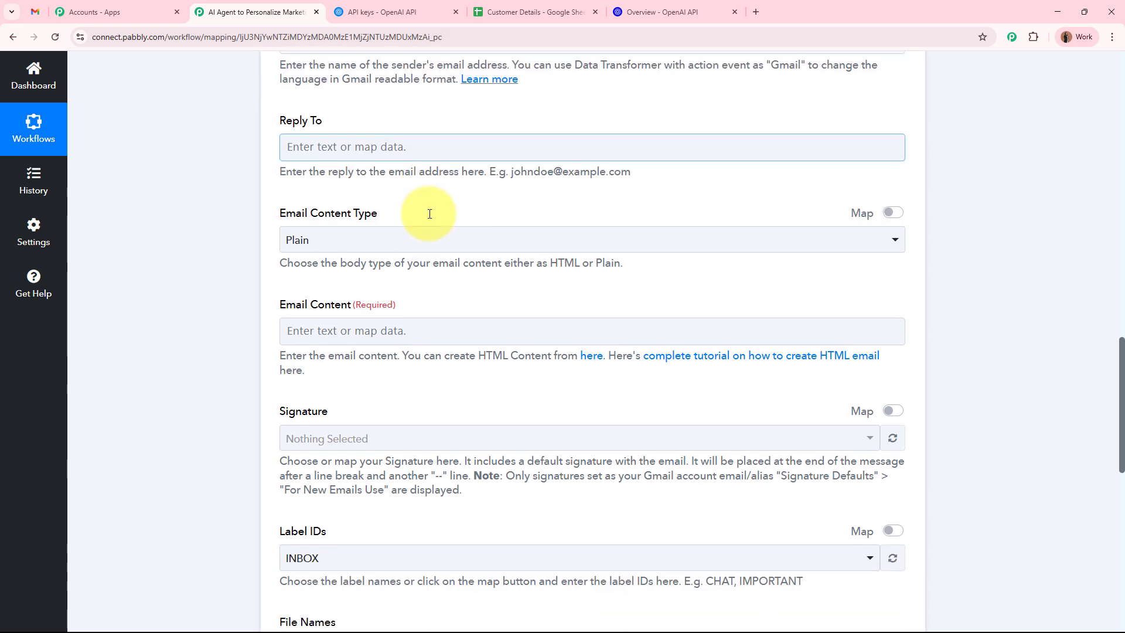
left_click_drag(281, 120, 389, 124)
left_click(242, 210)
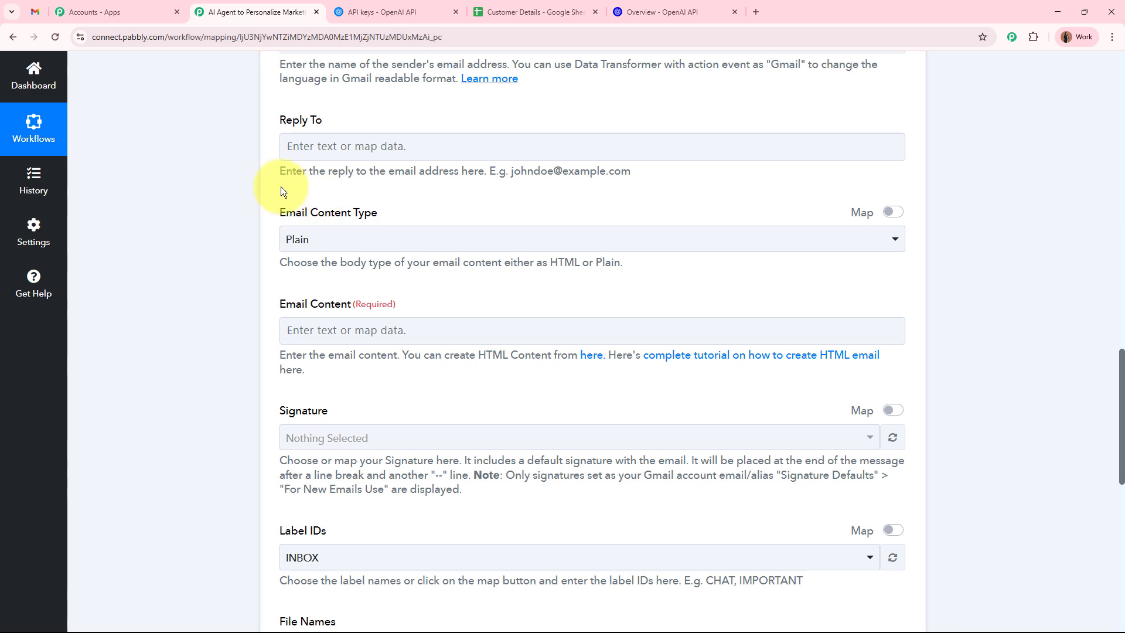
triple_click(308, 212)
left_click(382, 243)
left_click(332, 304)
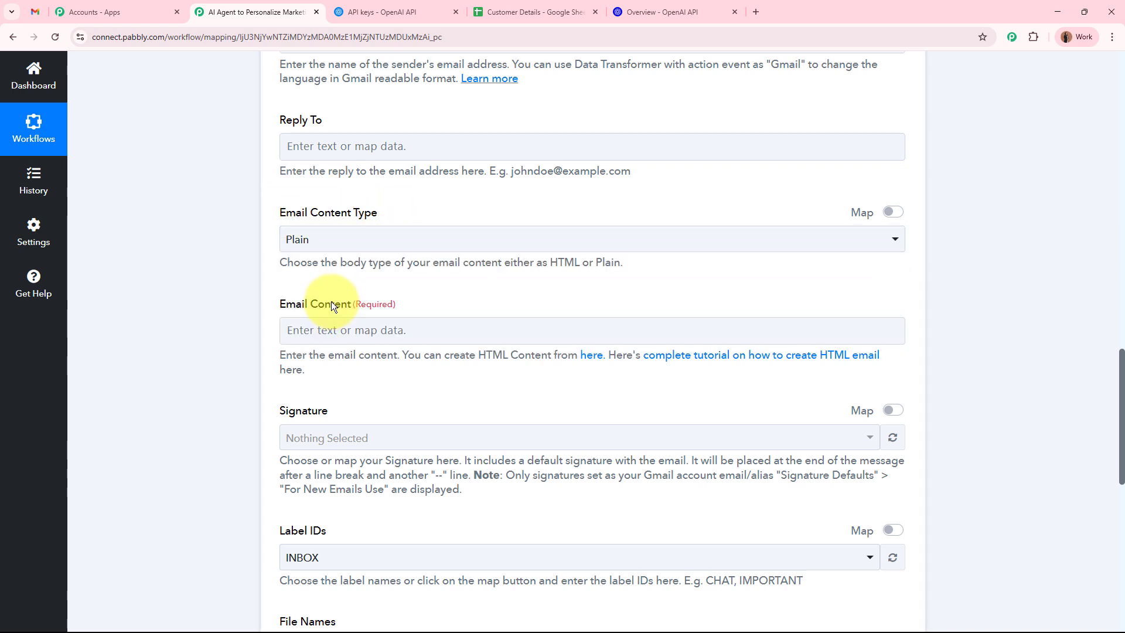
left_click(356, 235)
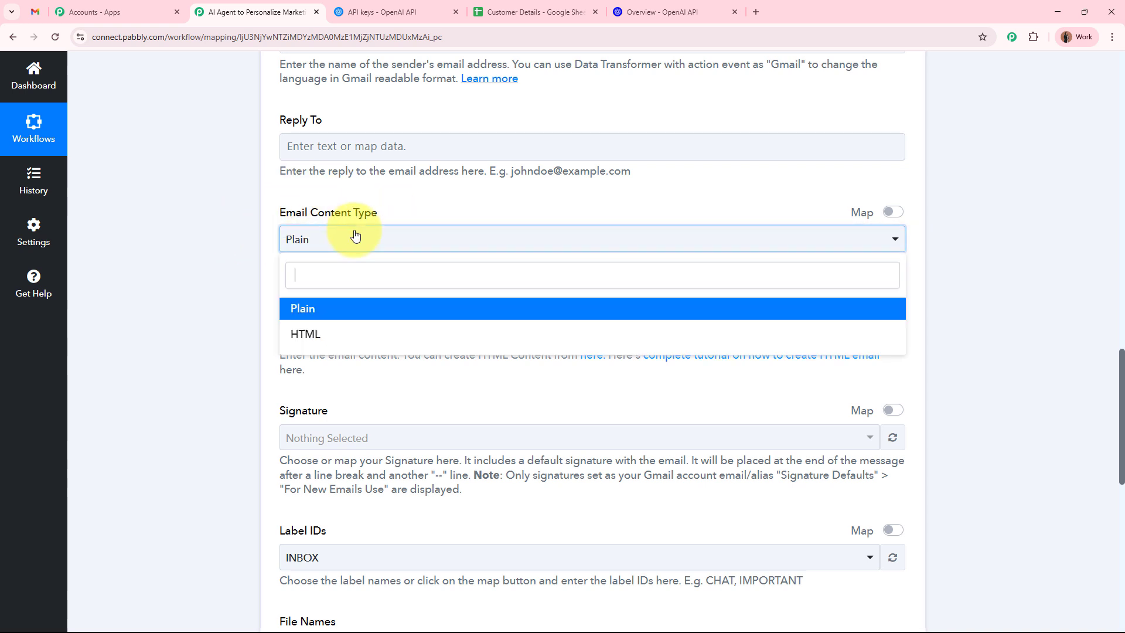
left_click(214, 311)
scroll(213, 308, "up", 18)
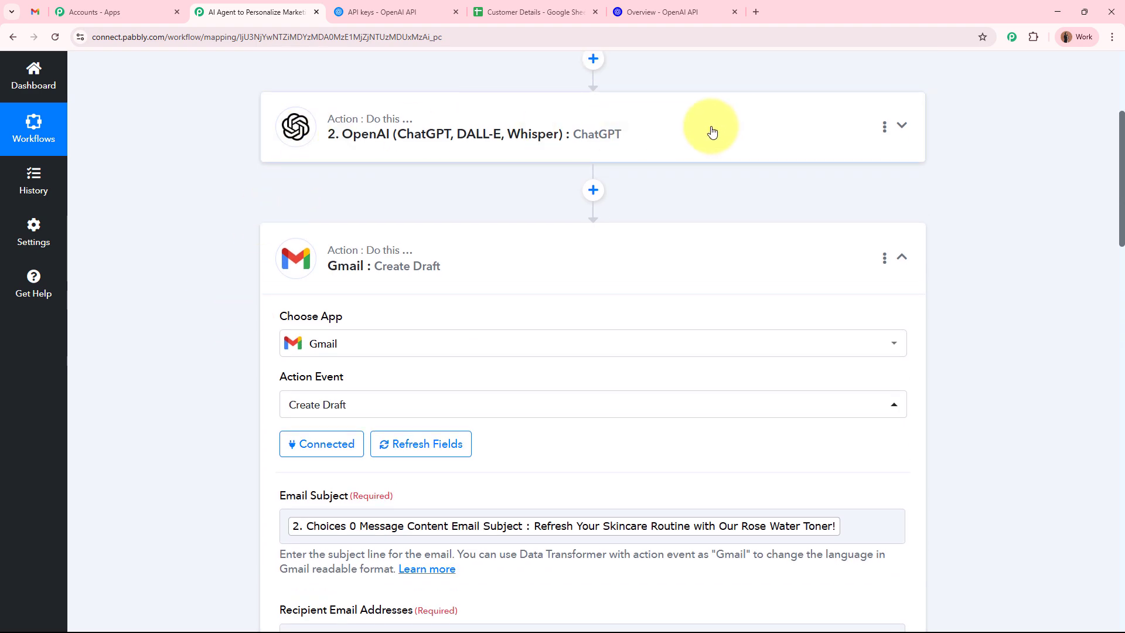
Map the ChatGPT response's Choices 0 Message Content Email Body into the draft's Email Content.
scroll(712, 131, "down", 1)
scroll(712, 132, "down", 15)
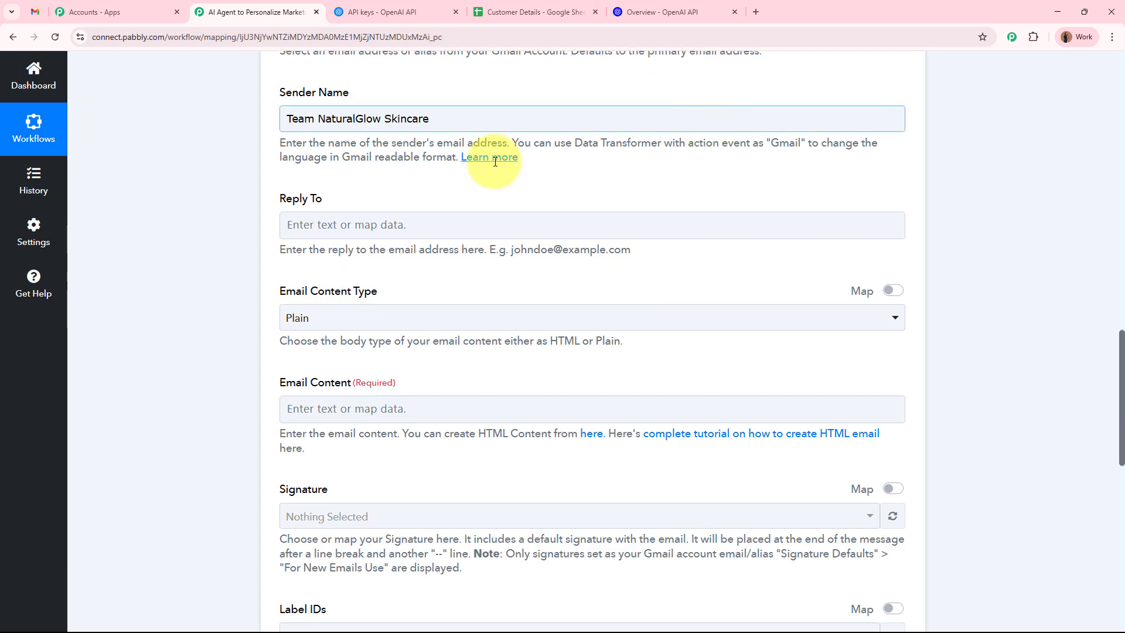
scroll(305, 311, "down", 3)
left_click(332, 258)
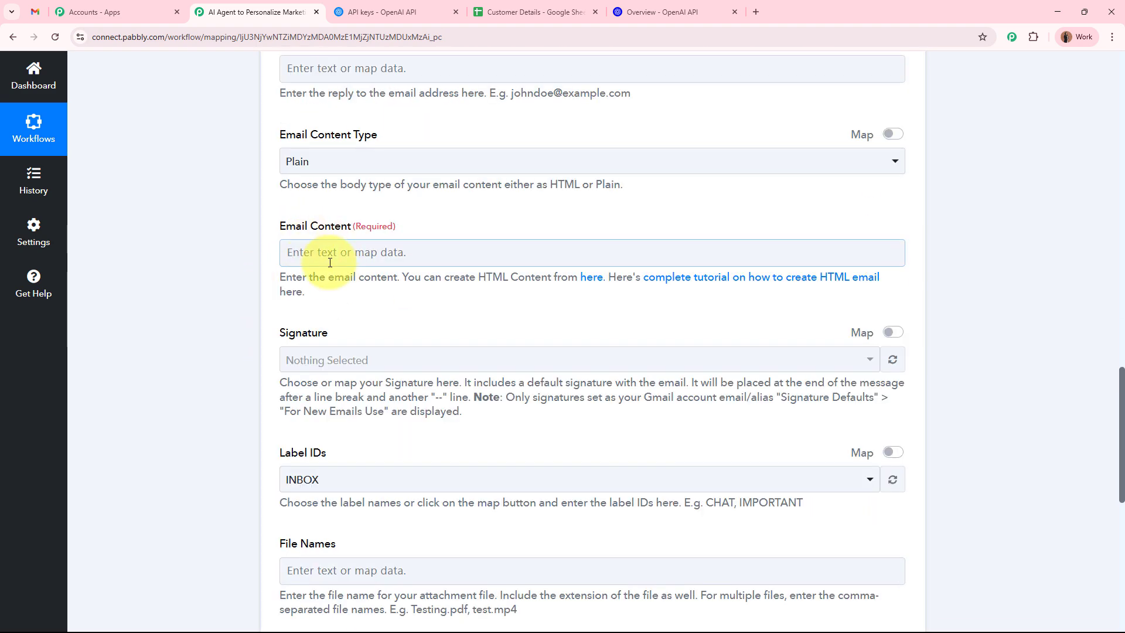
left_click(423, 410)
scroll(446, 580, "down", 2)
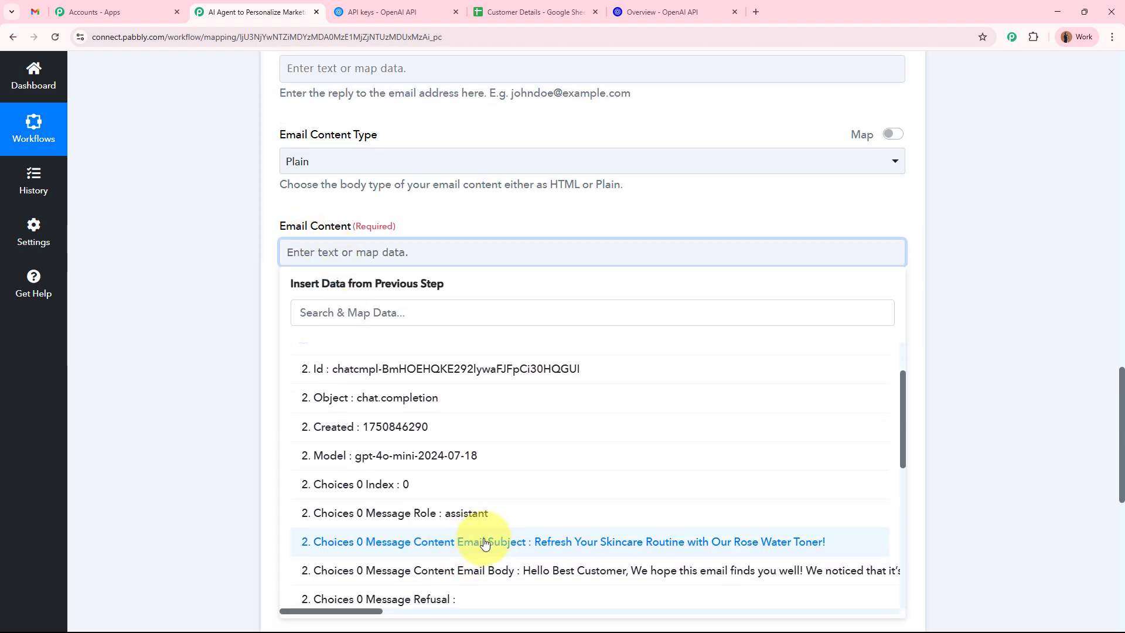
left_click(466, 570)
scroll(234, 373, "down", 3)
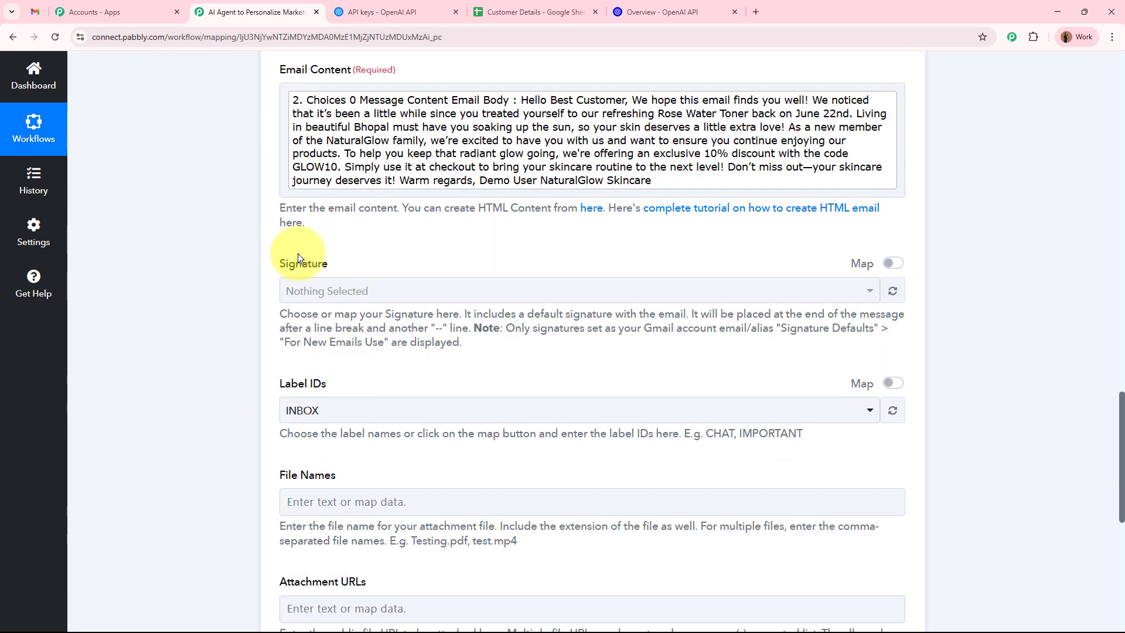
left_click(218, 321)
Check the label in Gmail, return to Pabbly Connect, and set the draft's Label IDs to AI-Generated Emails.
scroll(218, 321, "down", 3)
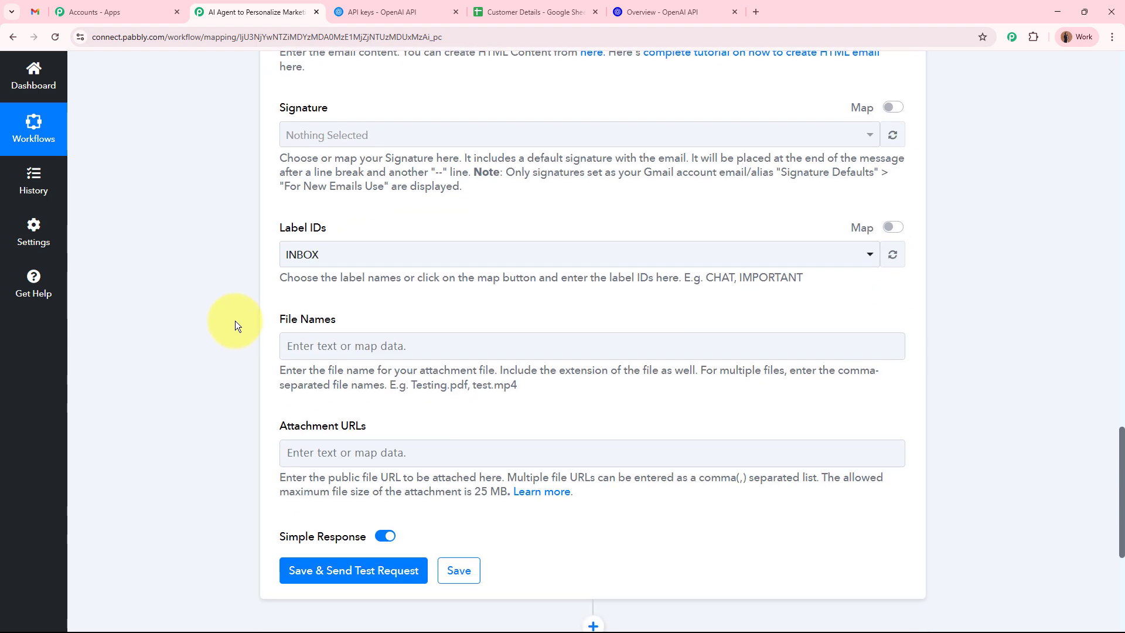
left_click(36, 10)
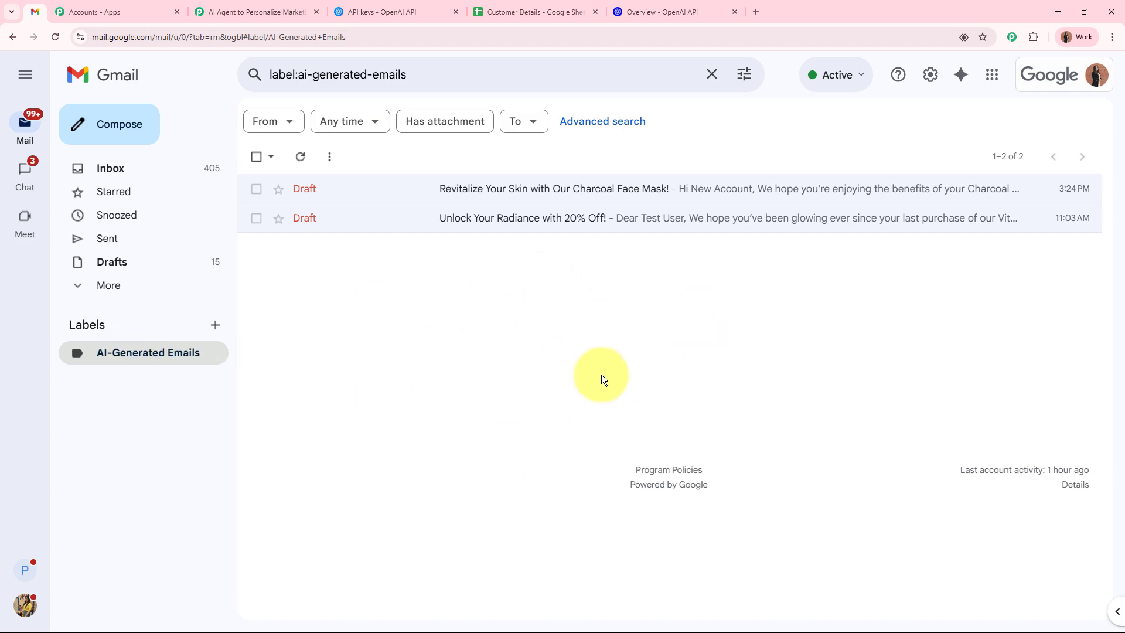
left_click(258, 12)
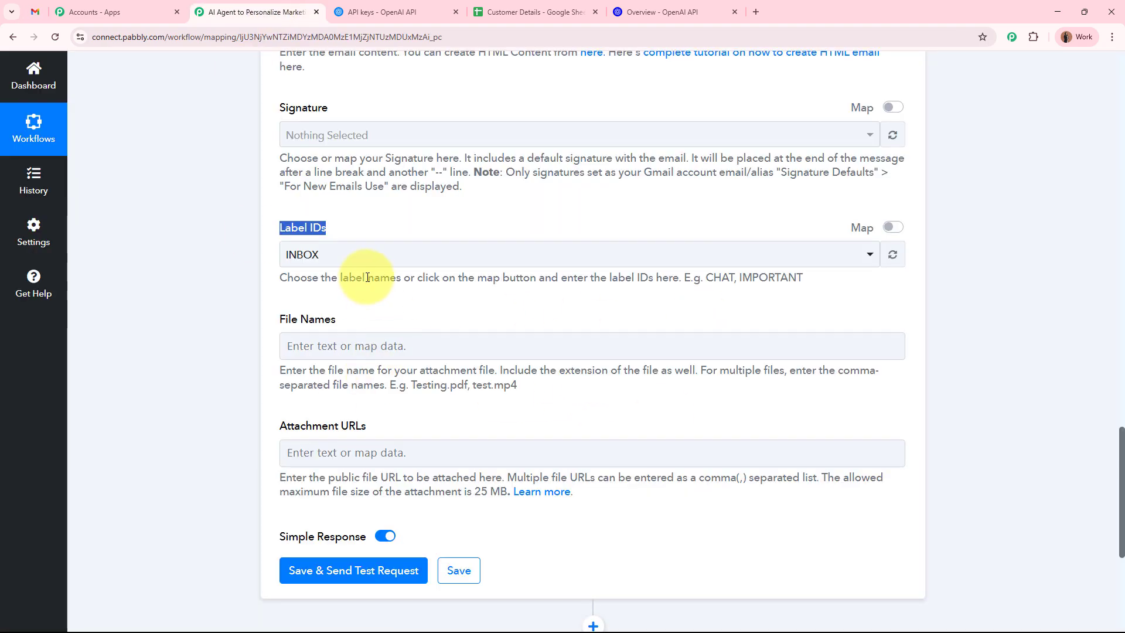
left_click(357, 254)
scroll(364, 346, "down", 3)
left_click(352, 568)
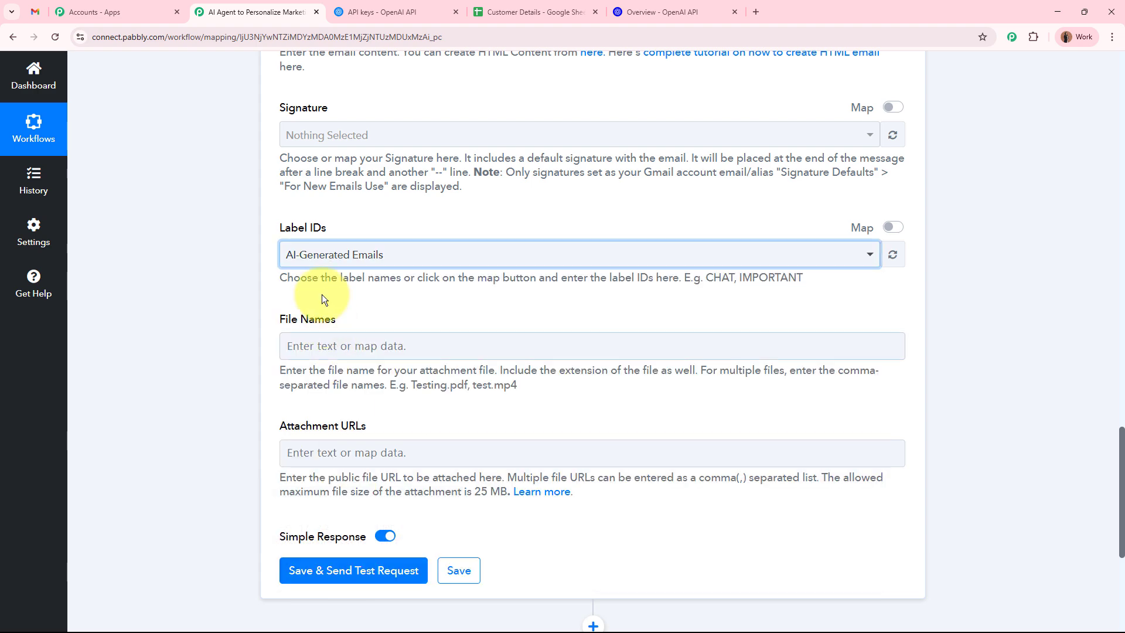
Save the Gmail Create Draft action, send a test request, and view the response received.
scroll(199, 328, "down", 3)
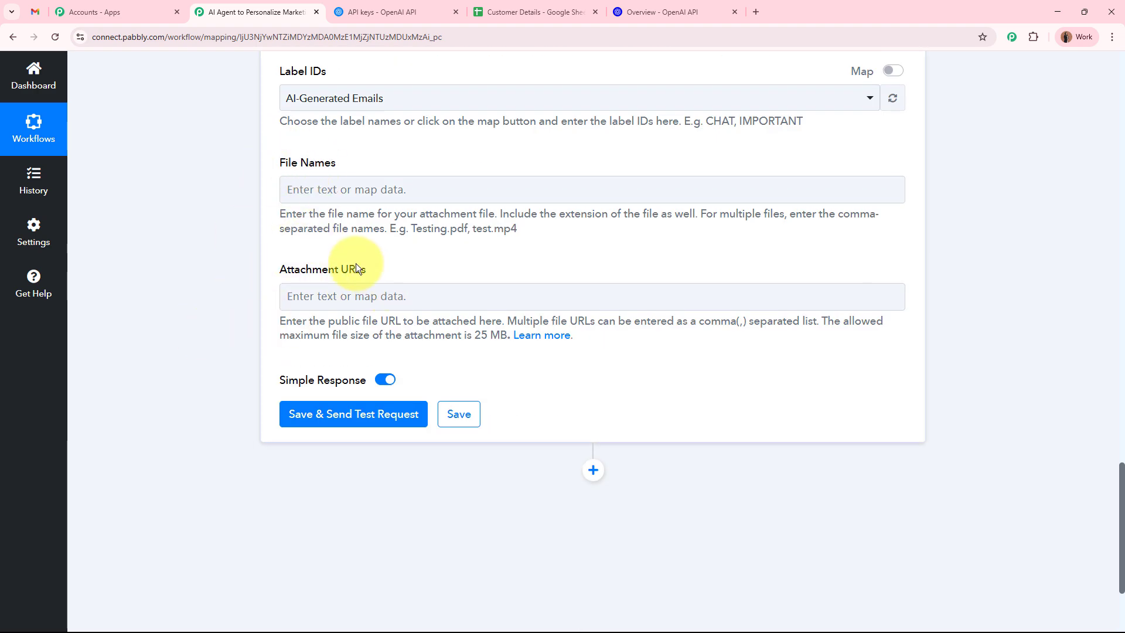
scroll(357, 265, "down", 2)
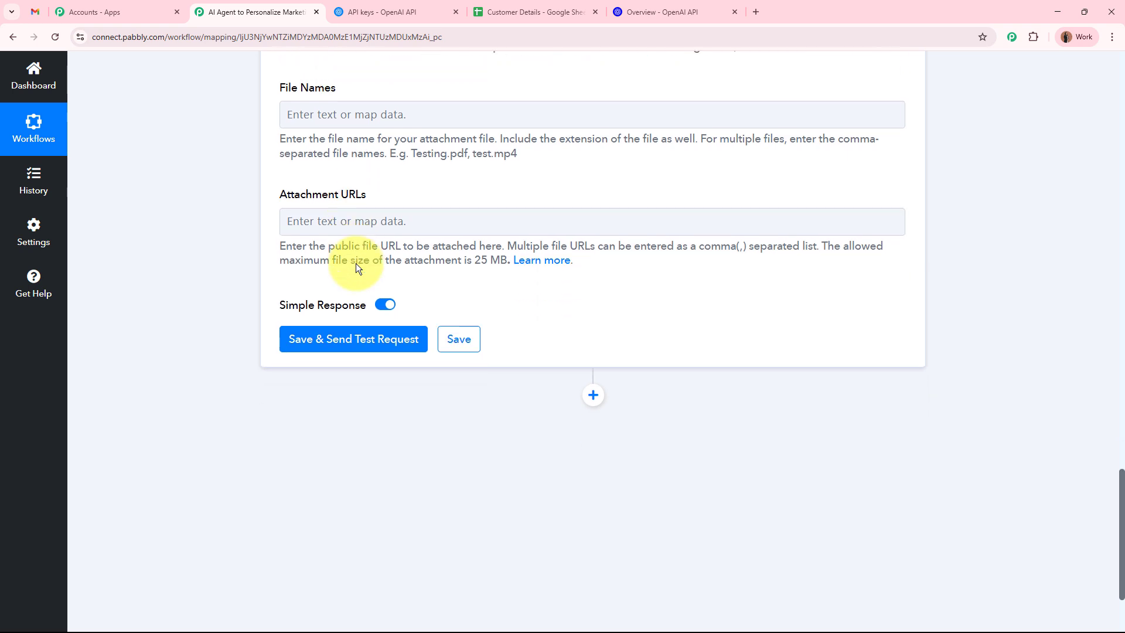
left_click(364, 337)
scroll(187, 327, "down", 2)
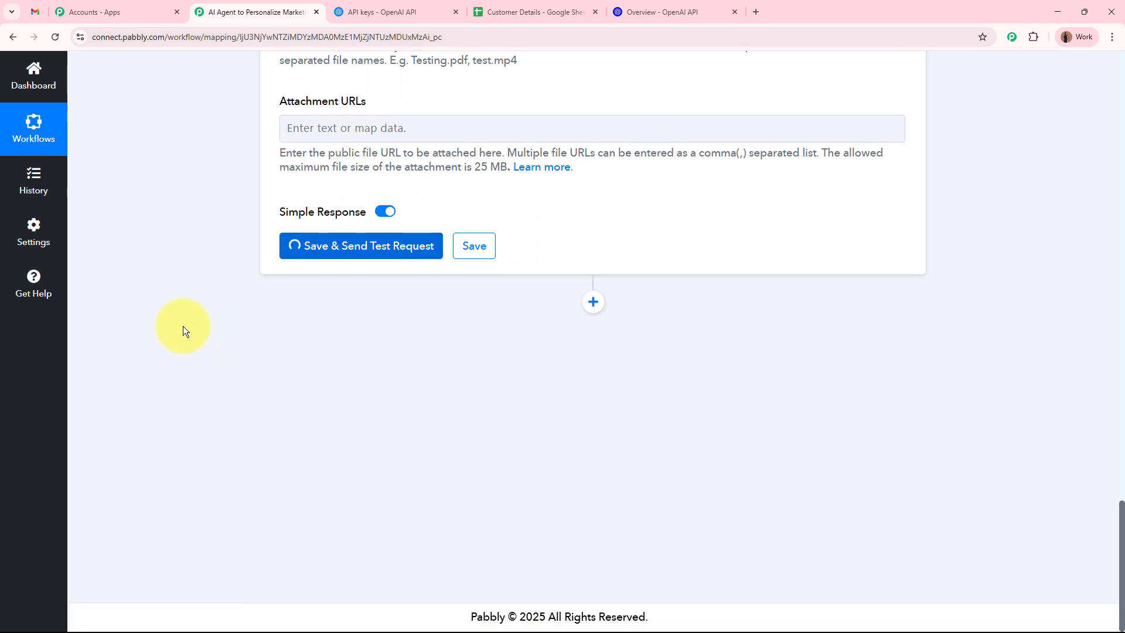
scroll(182, 326, "down", 3)
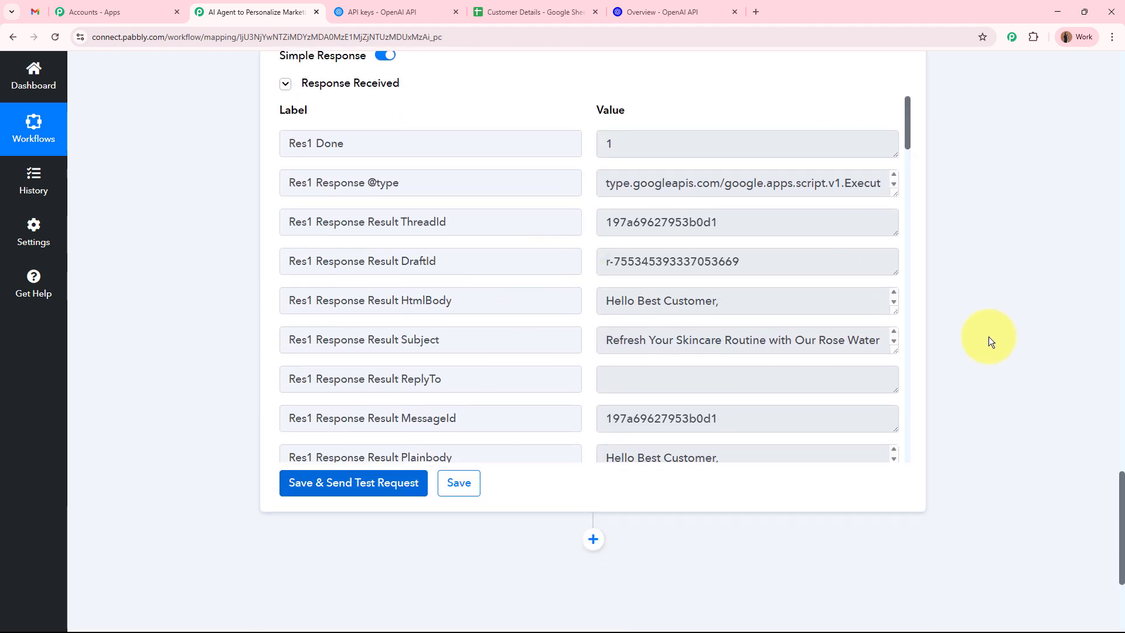
Switch to Gmail and refresh the AI-Generated Emails label to check for the test draft.
left_click(42, 11)
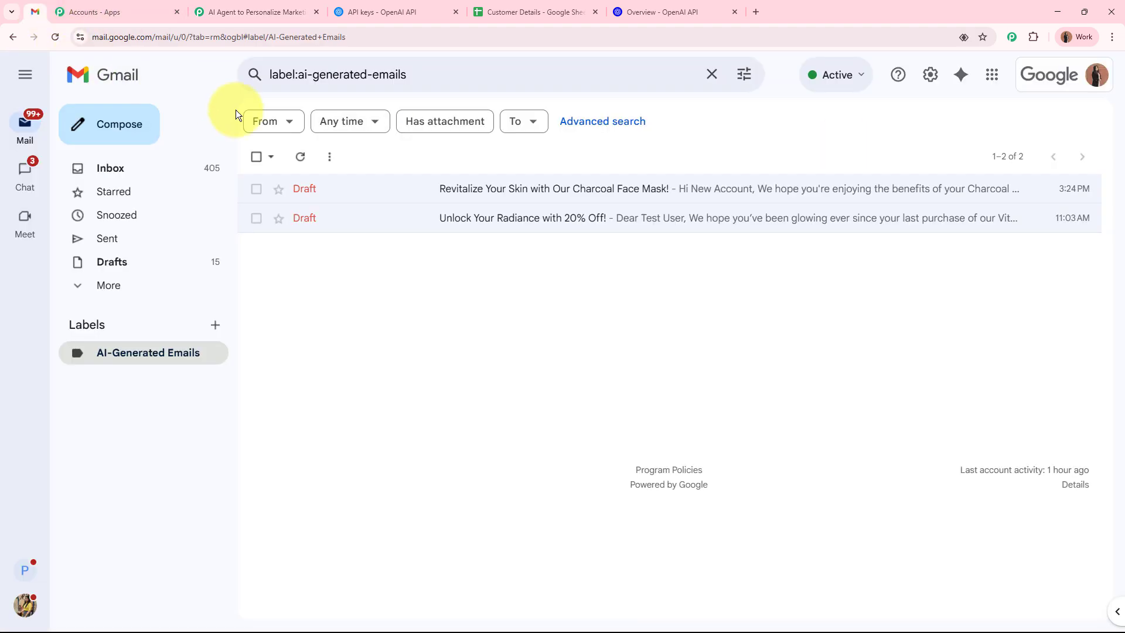
left_click(298, 157)
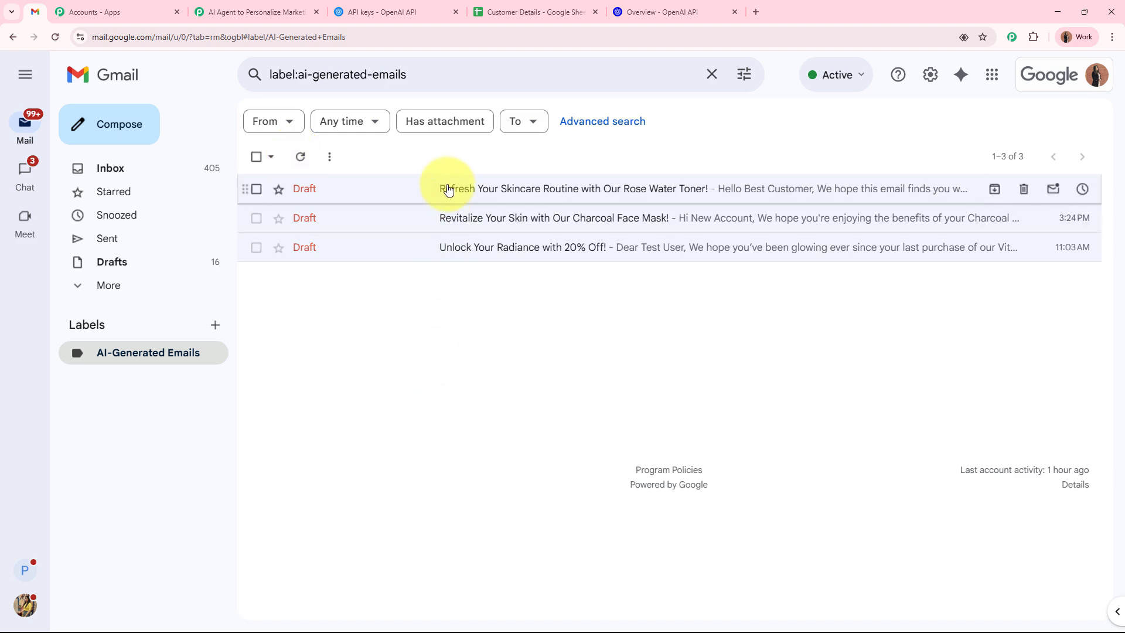
Open the Rose Water Toner draft, dismiss its sensitive-information notice, and compare its recipient with the email address in the Customer Details sheet.
left_click(448, 189)
left_click(1051, 228)
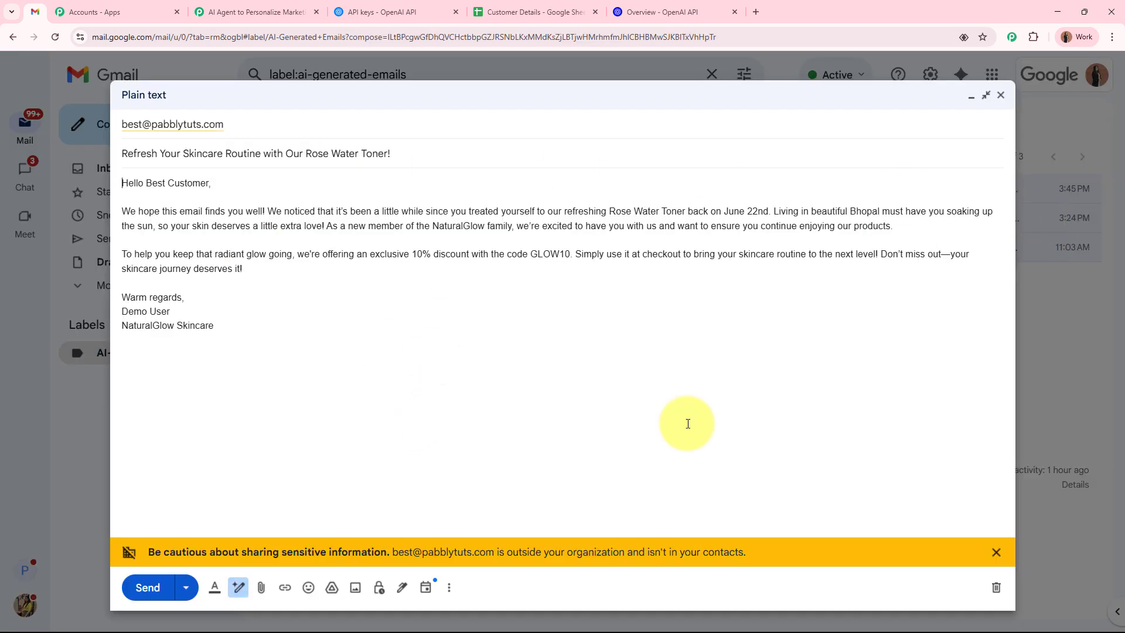
left_click(996, 552)
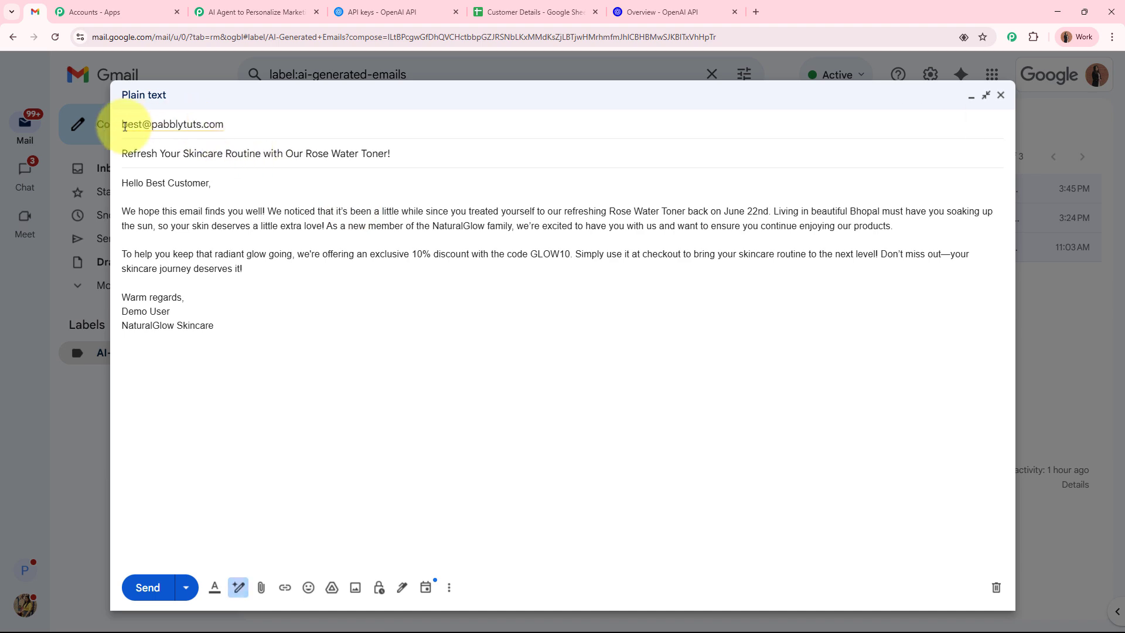
left_click(528, 12)
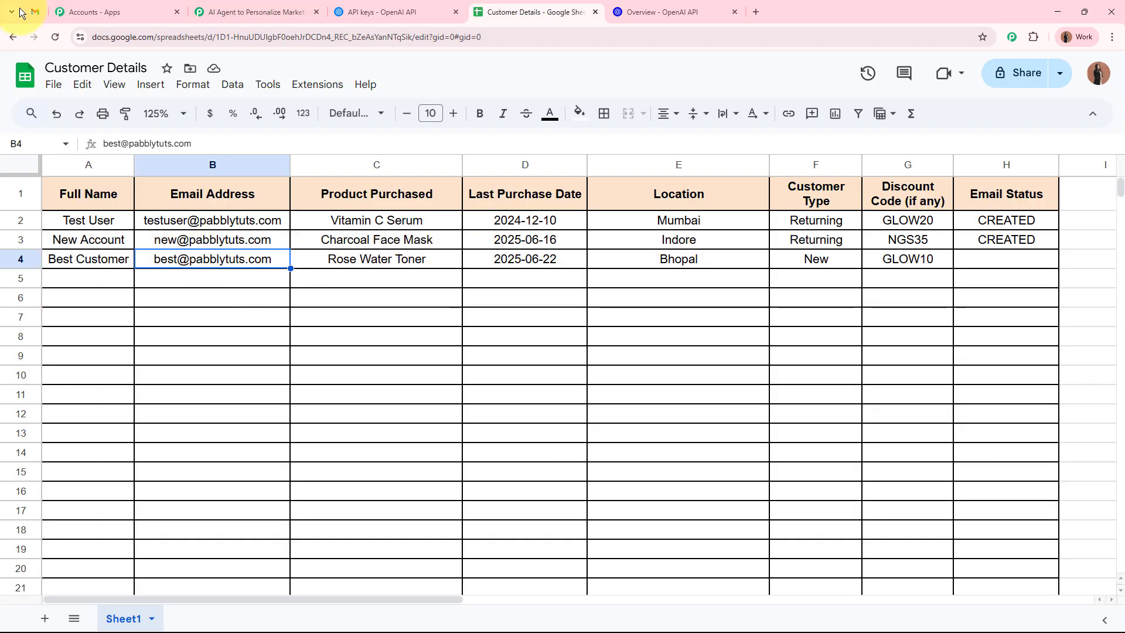
left_click(34, 17)
Review the subject and body of the Rose Water Toner draft in Gmail, and send it to the customer.
left_click_drag(122, 153, 361, 154)
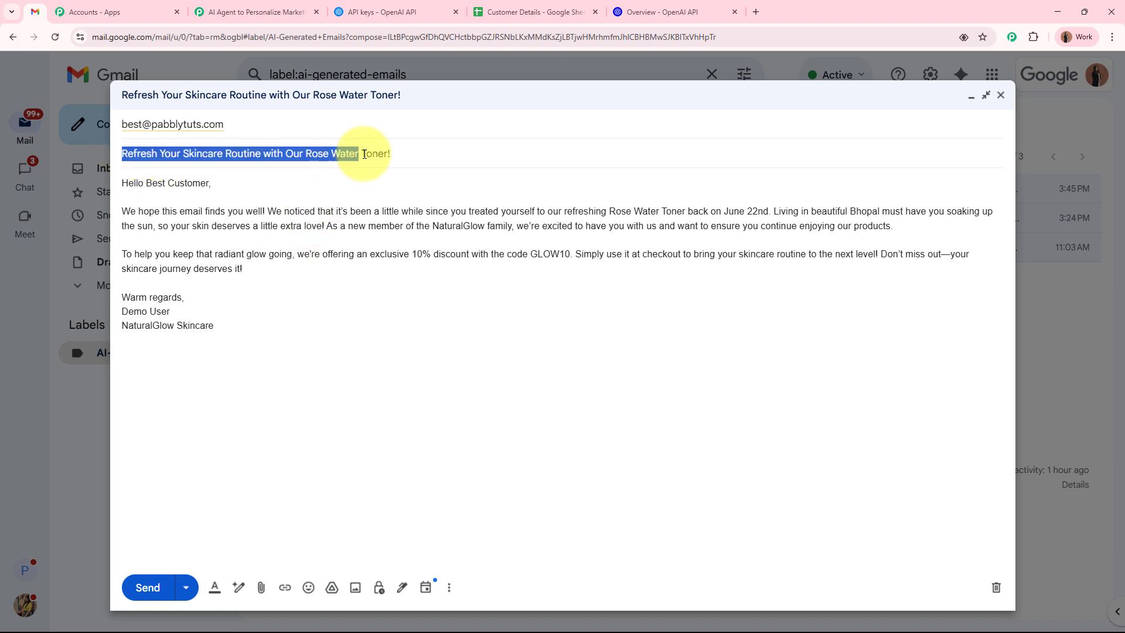
left_click_drag(125, 178, 227, 324)
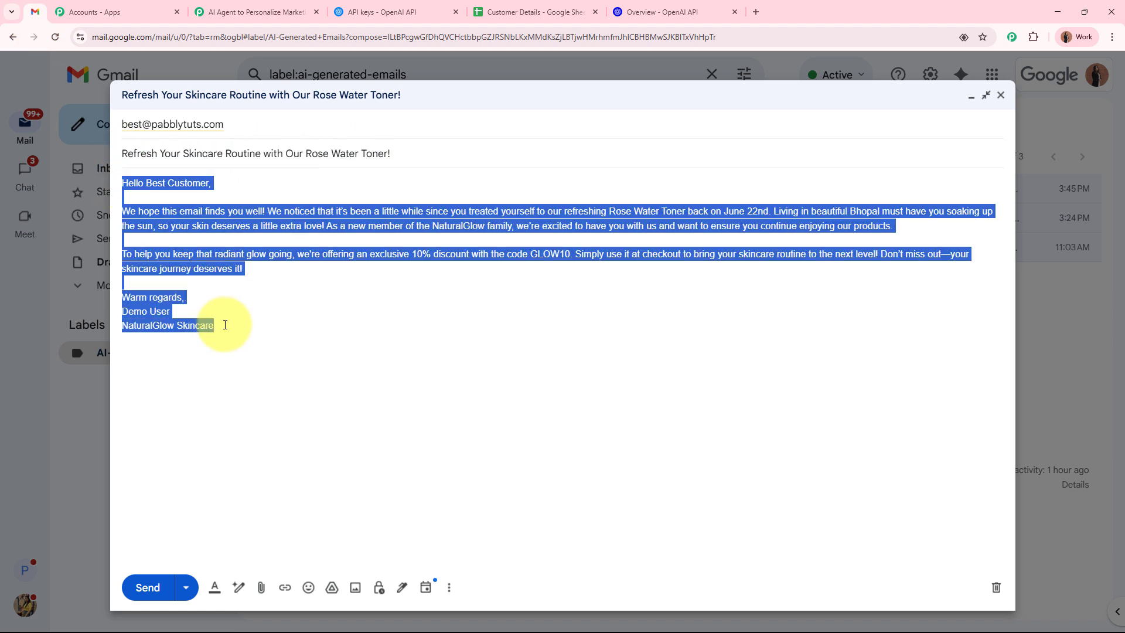
left_click(294, 321)
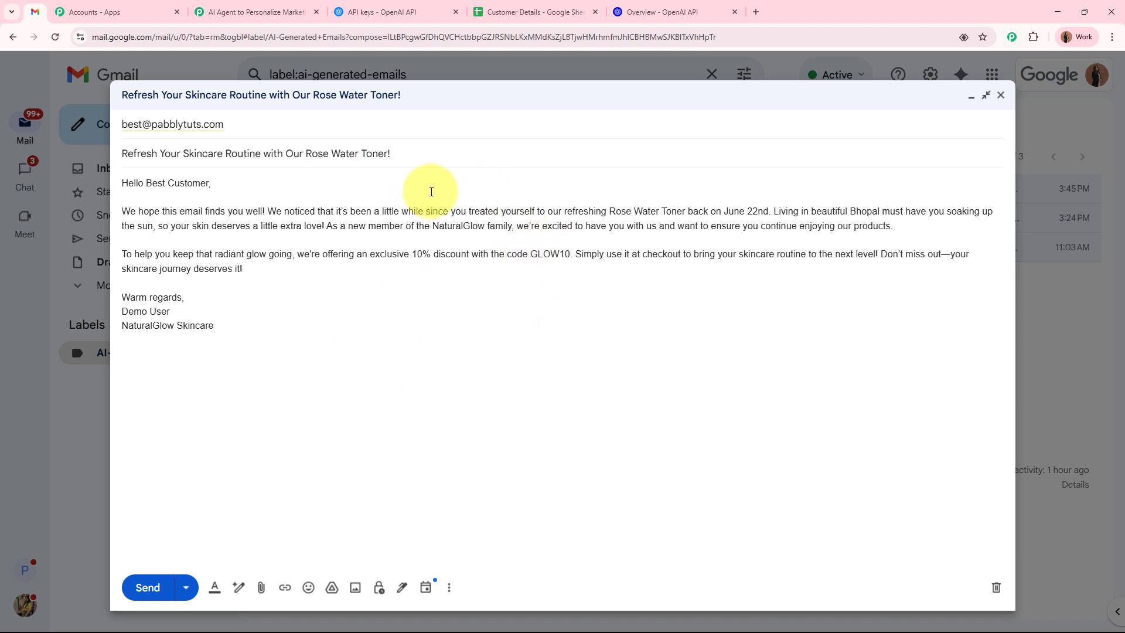
left_click_drag(146, 183, 191, 253)
left_click(149, 587)
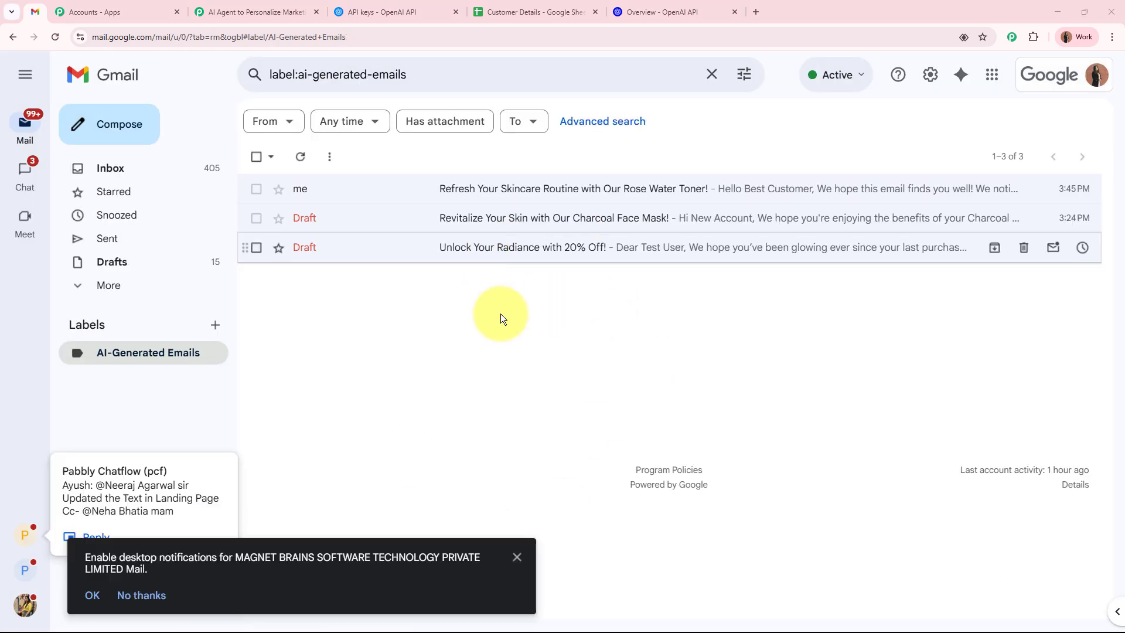
Switch to Pabbly Connect and add Google Sheets as the app for a new action step after Gmail Create Draft.
left_click(250, 8)
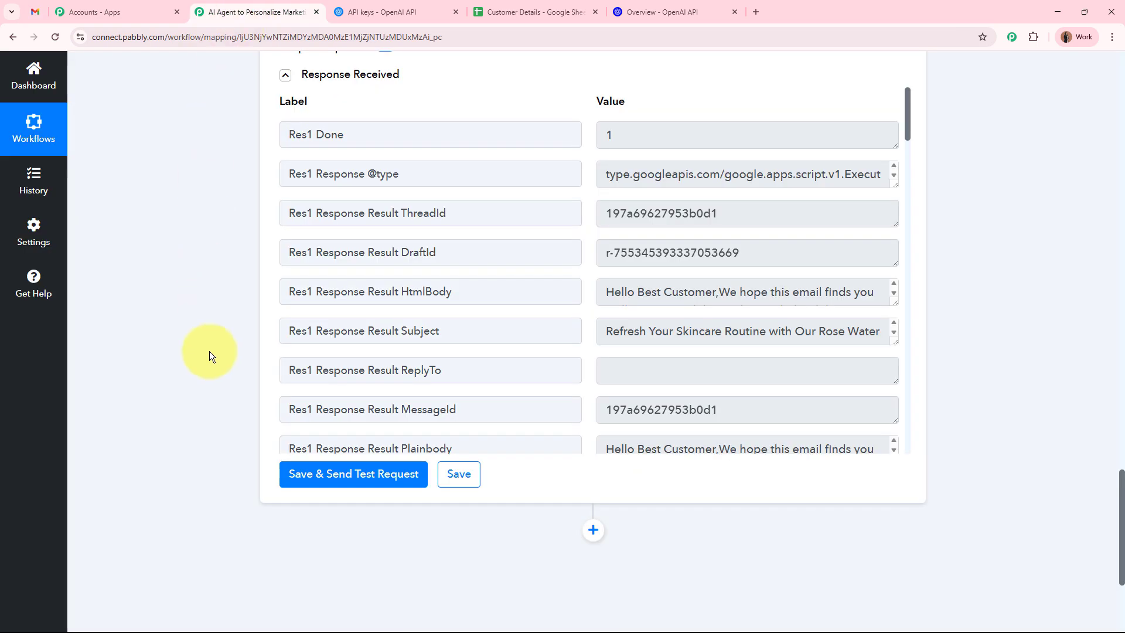
scroll(209, 351, "down", 4)
left_click(593, 302)
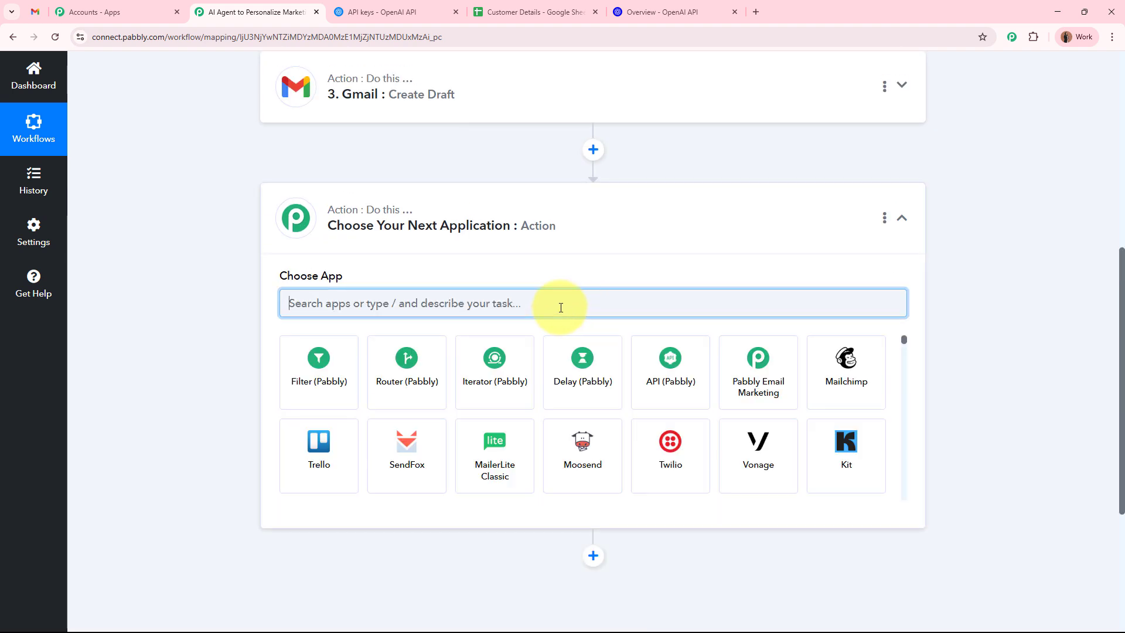
type("Google")
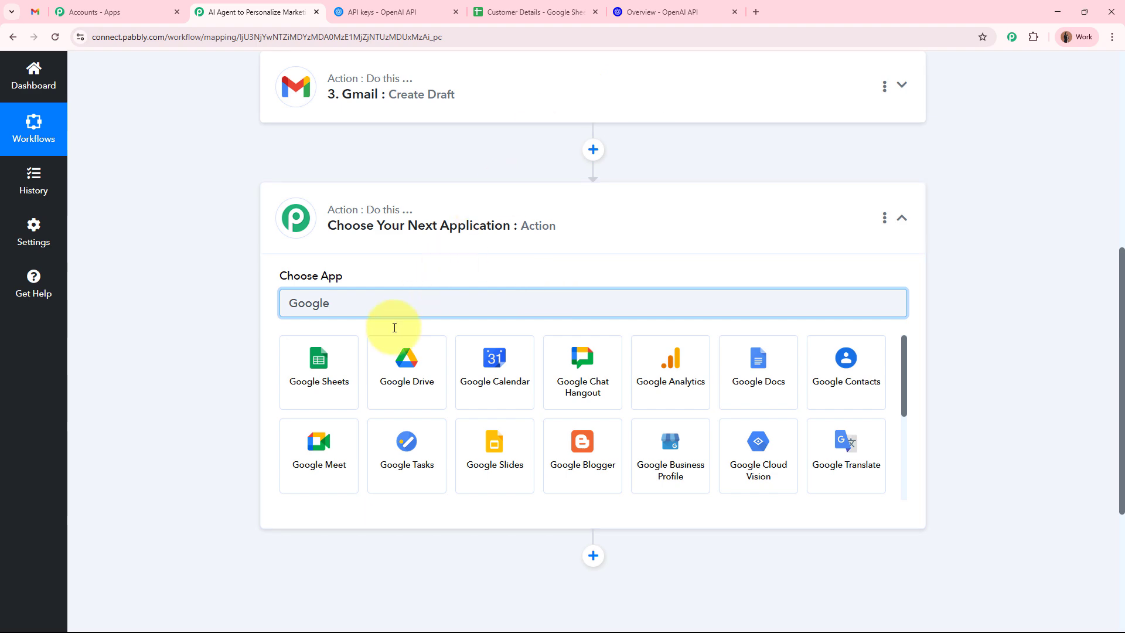
left_click(315, 361)
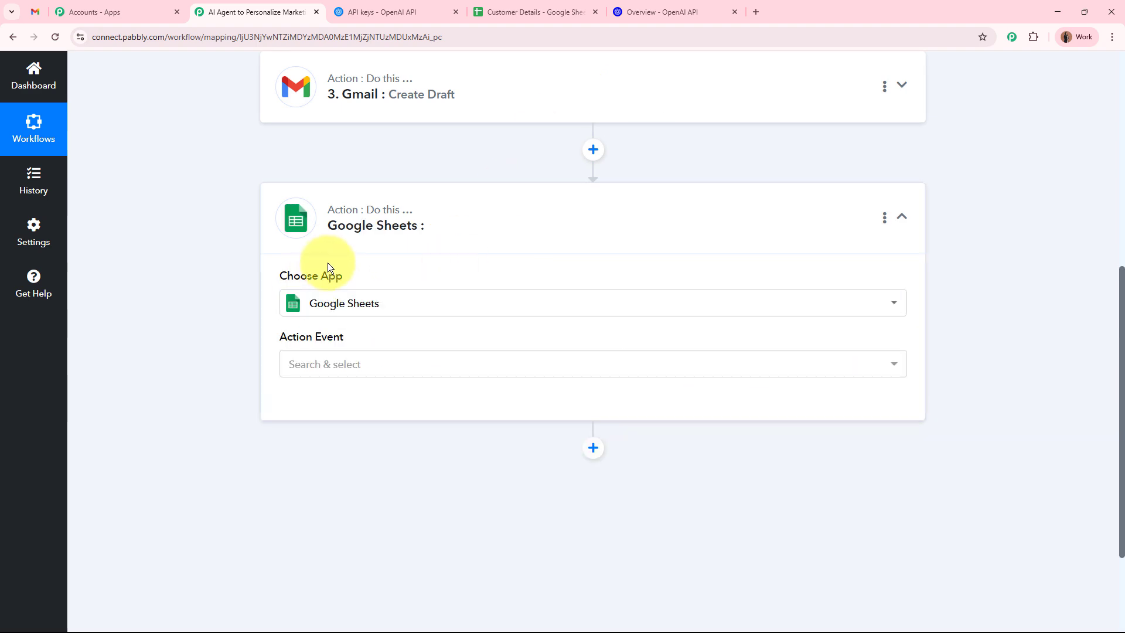
Examine the Email Status column and its row 4 cell in the Customer Details sheet, and return to Pabbly Connect.
left_click(559, 12)
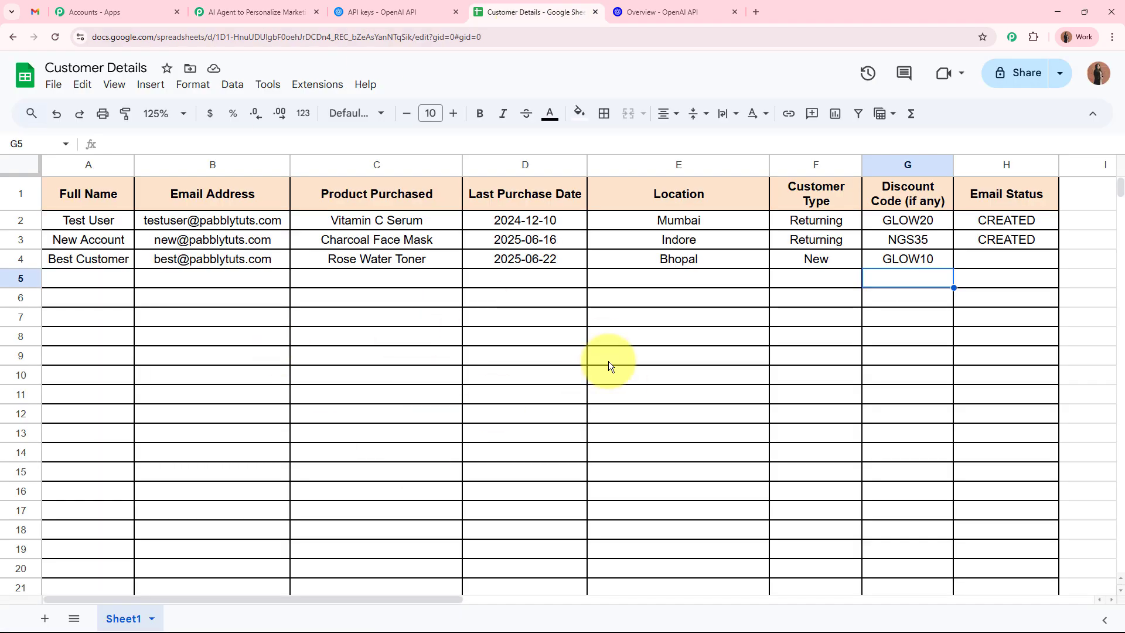
left_click(1019, 202)
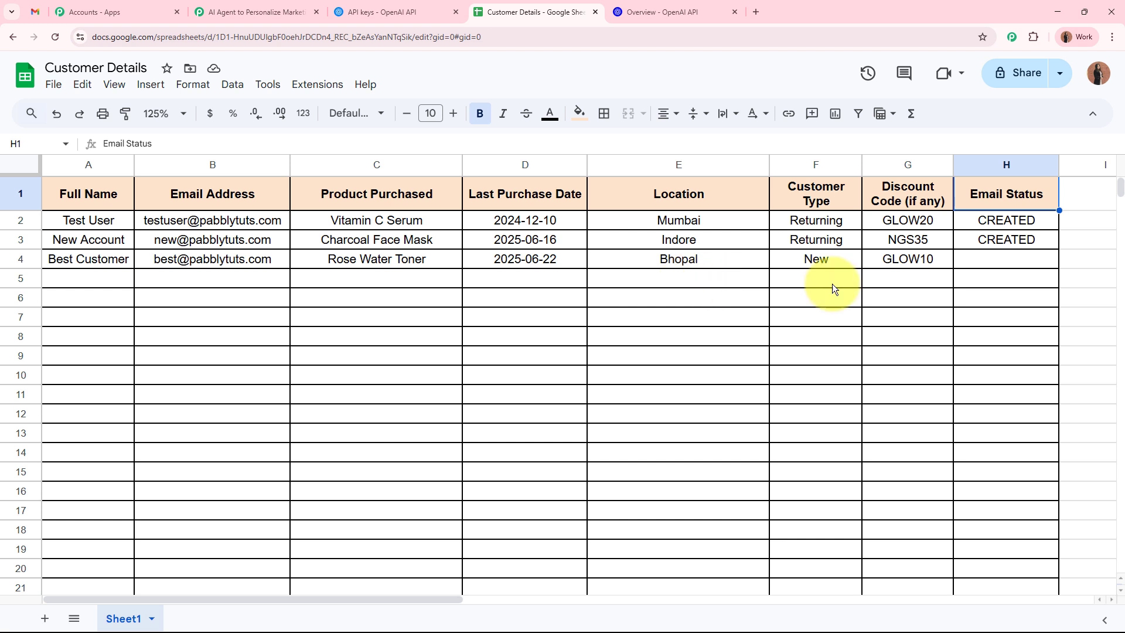
left_click(984, 259)
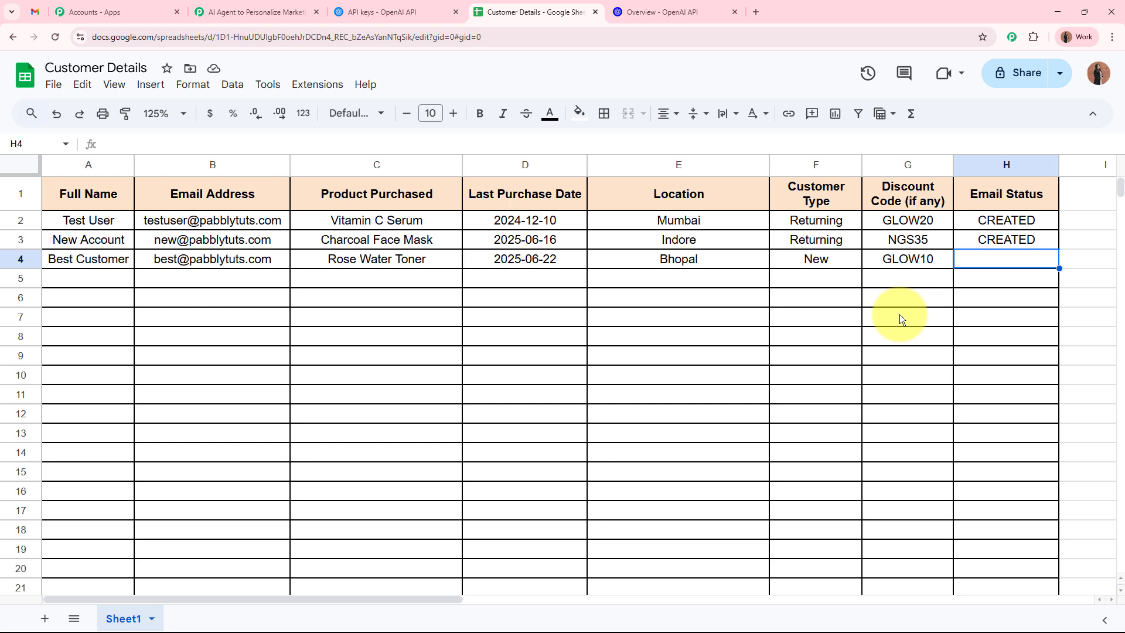
left_click(254, 12)
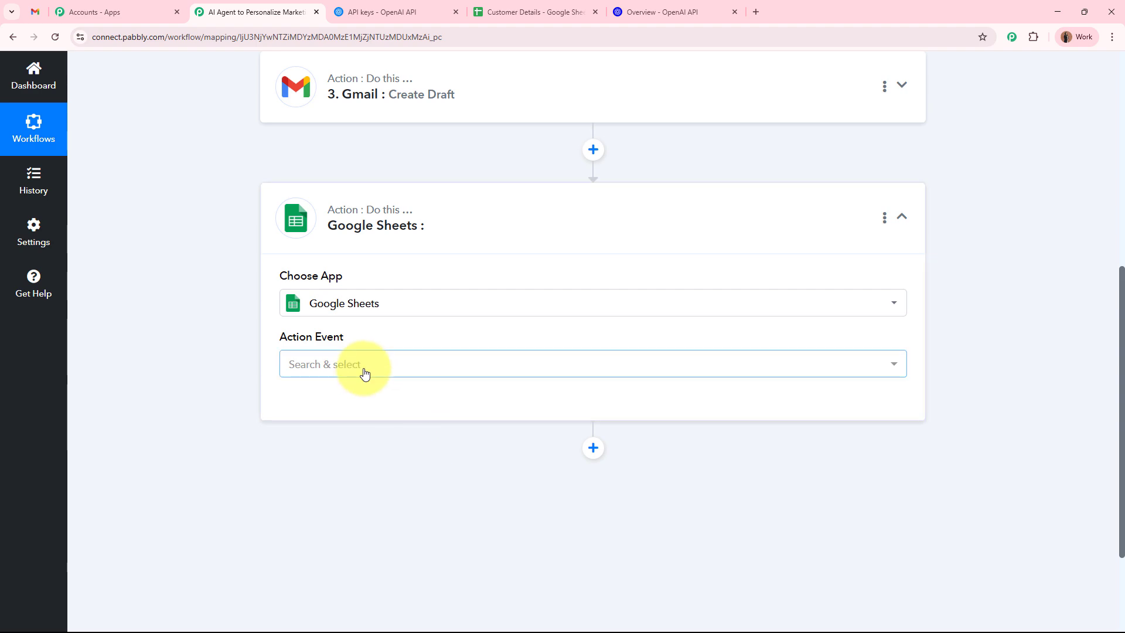
left_click(516, 12)
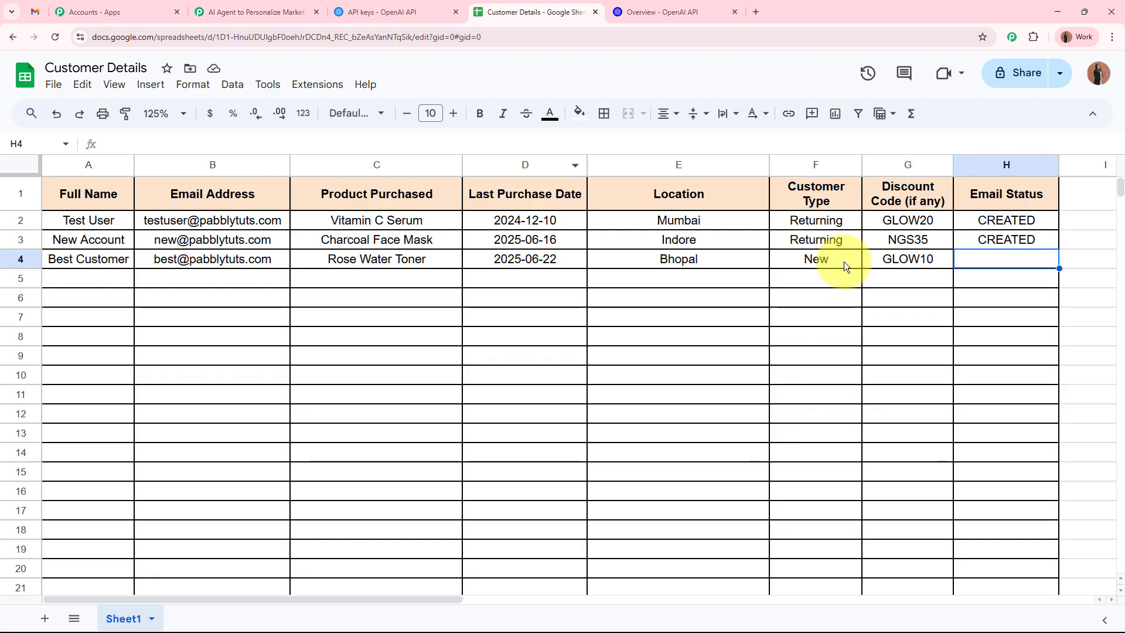
left_click(234, 9)
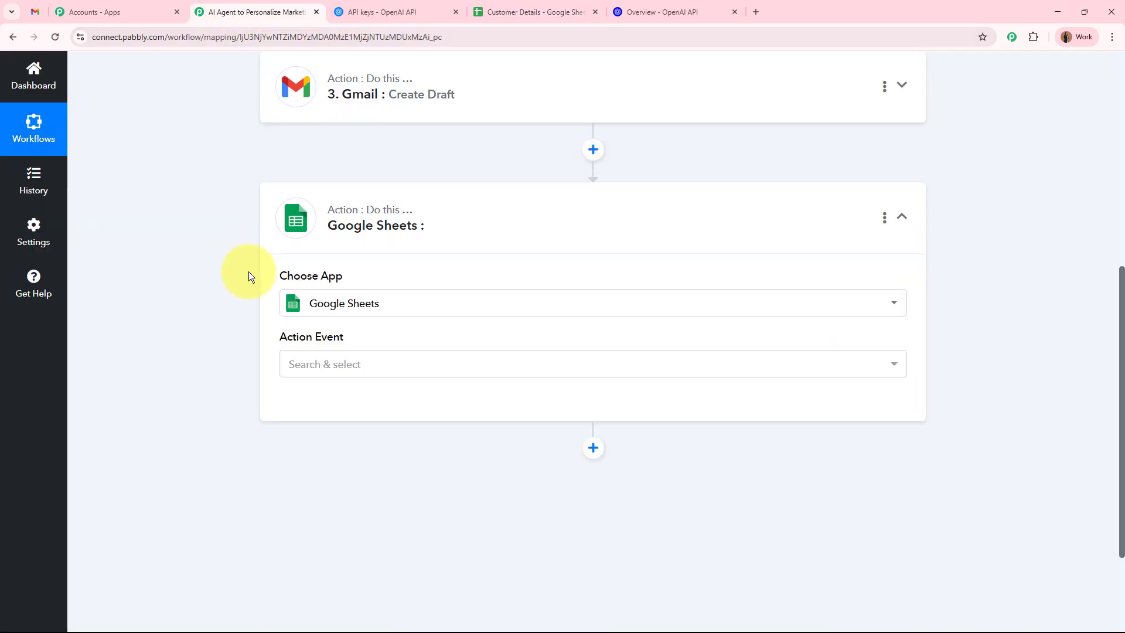
Set the Google Sheets action event to Update Row and connect it through the existing connection Google Sheets #146.
left_click(364, 363)
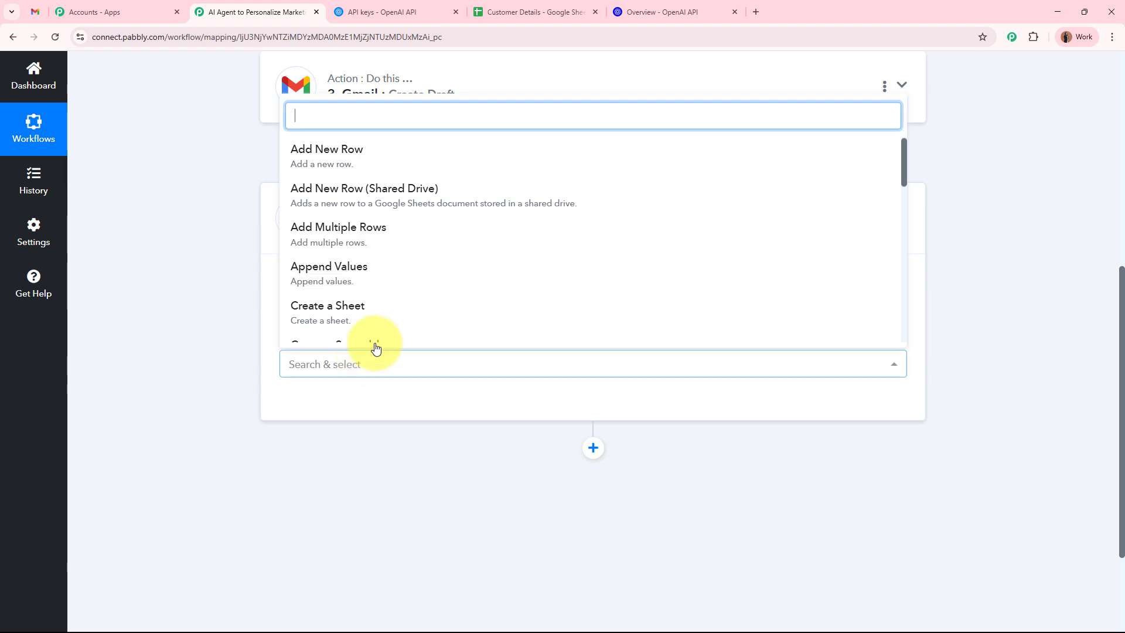
scroll(413, 281, "down", 7)
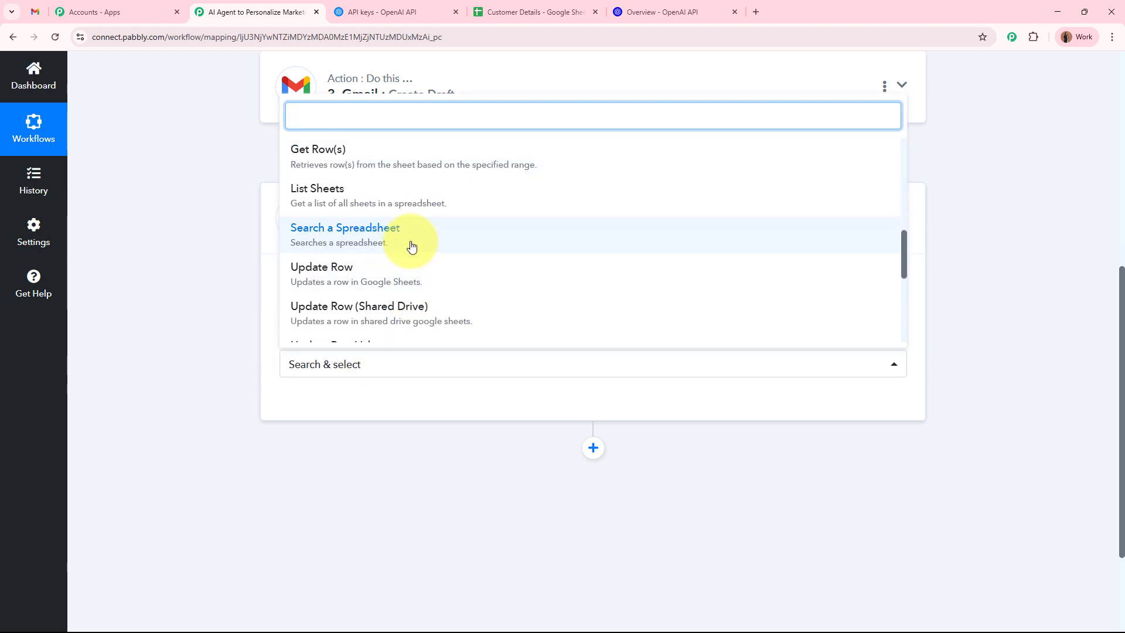
left_click(405, 276)
left_click(321, 403)
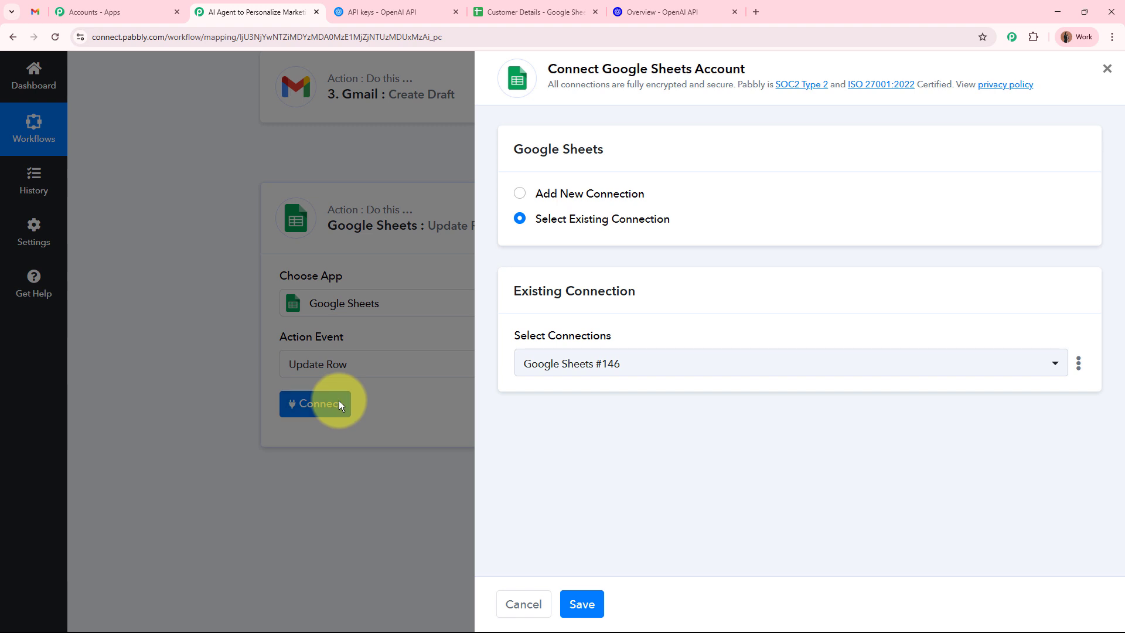
left_click(522, 194)
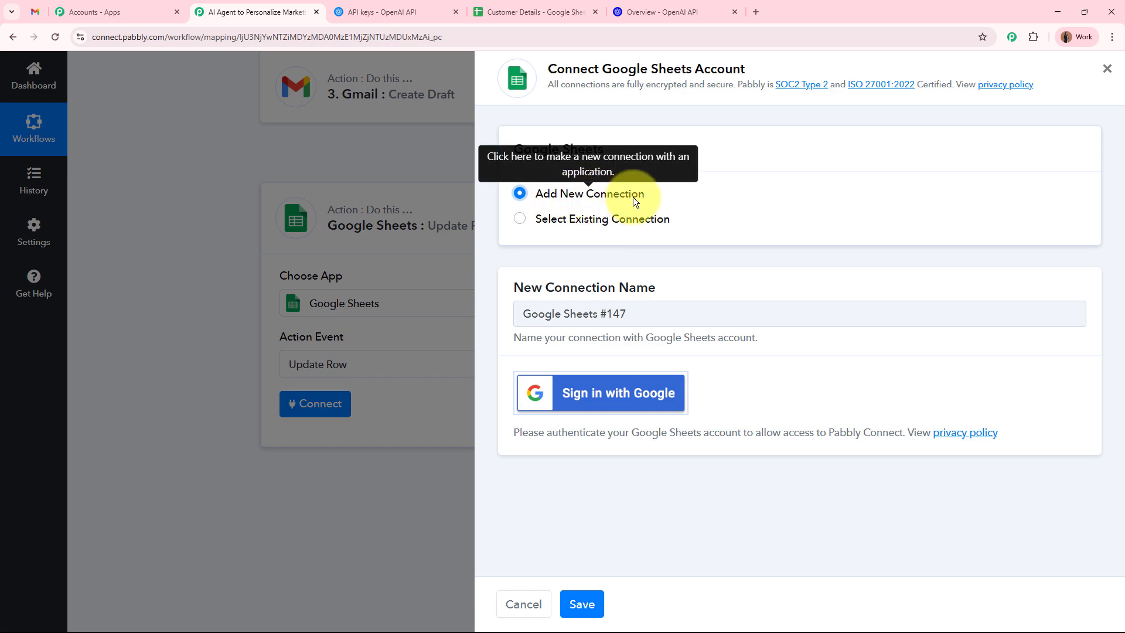
left_click(521, 220)
left_click(588, 604)
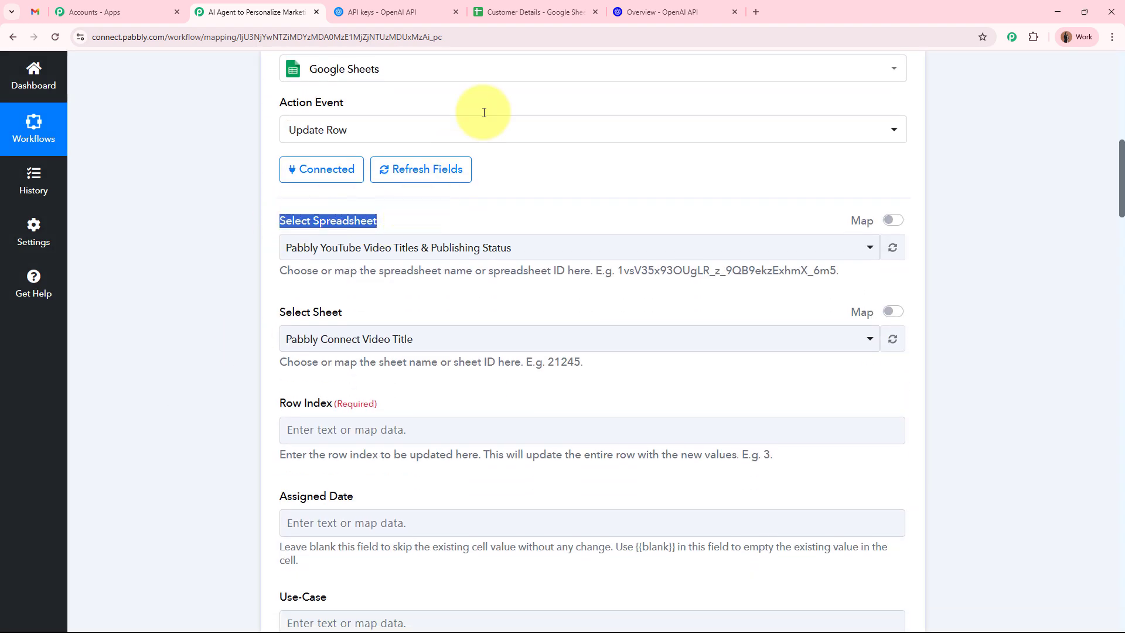
Check the spreadsheet's name in Google Sheets, and select the Customer Details spreadsheet with Sheet1 for the Update Row action in Pabbly Connect.
left_click(531, 12)
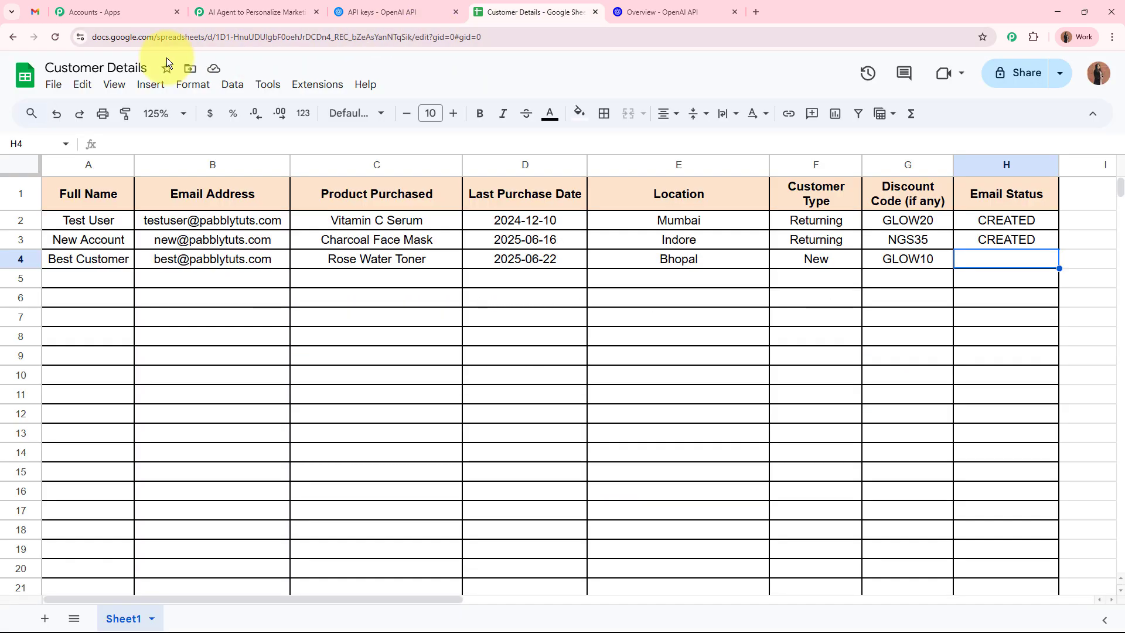
left_click(229, 8)
left_click(394, 247)
left_click(373, 351)
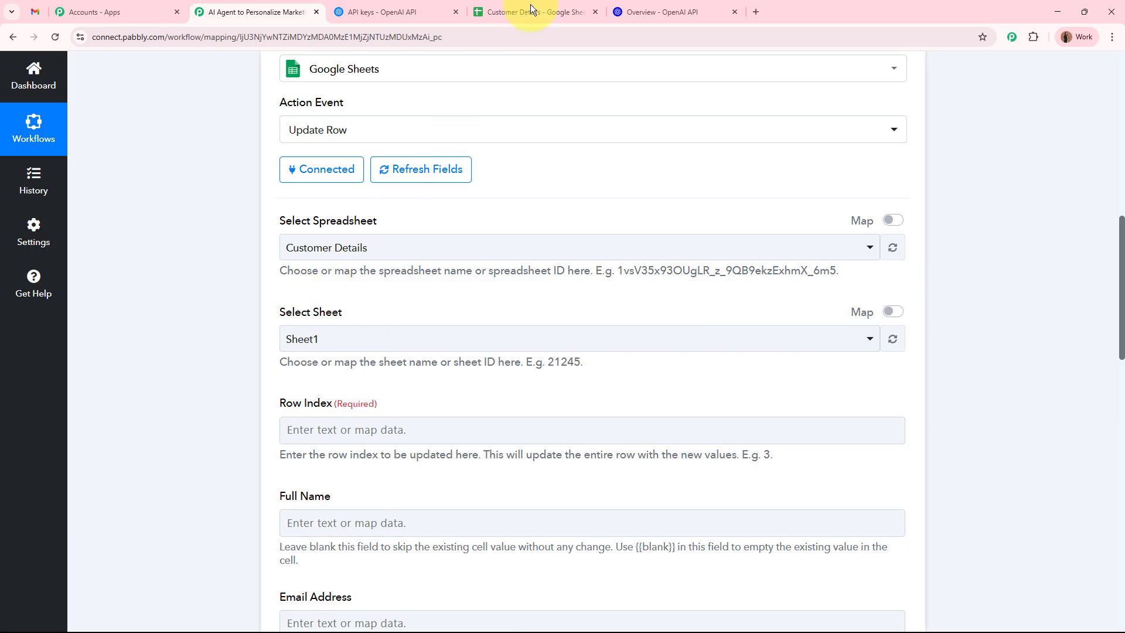
Check the customer's row in the sheet, and map the Google Sheets trigger's RowIndex into the Update Row action's Row Index.
left_click(531, 10)
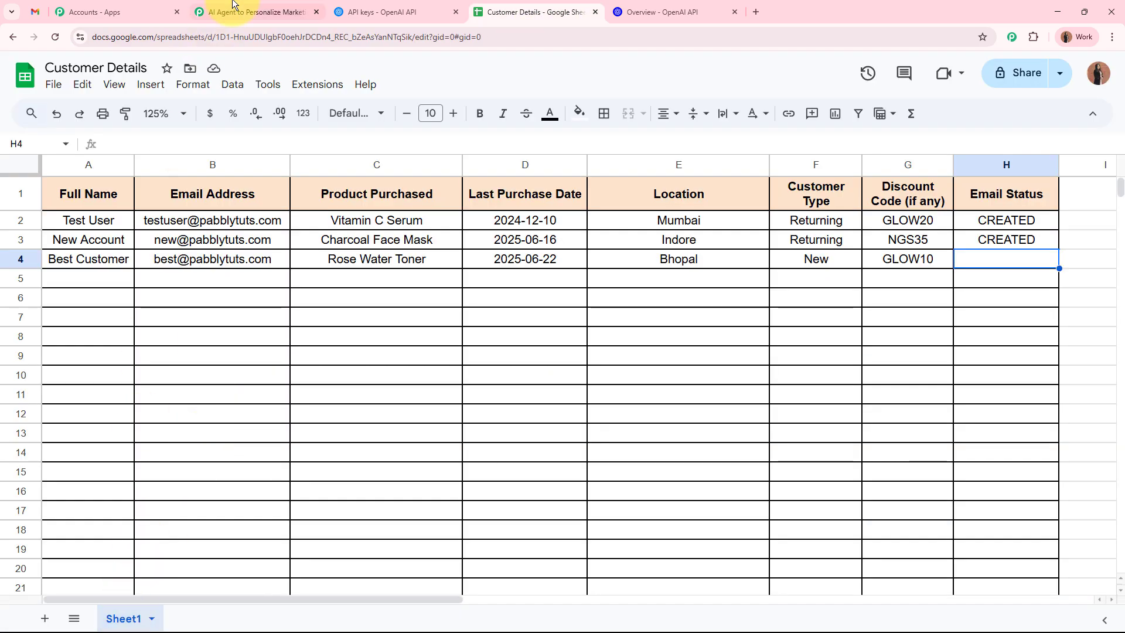
left_click(246, 12)
scroll(213, 299, "down", 4)
left_click(322, 193)
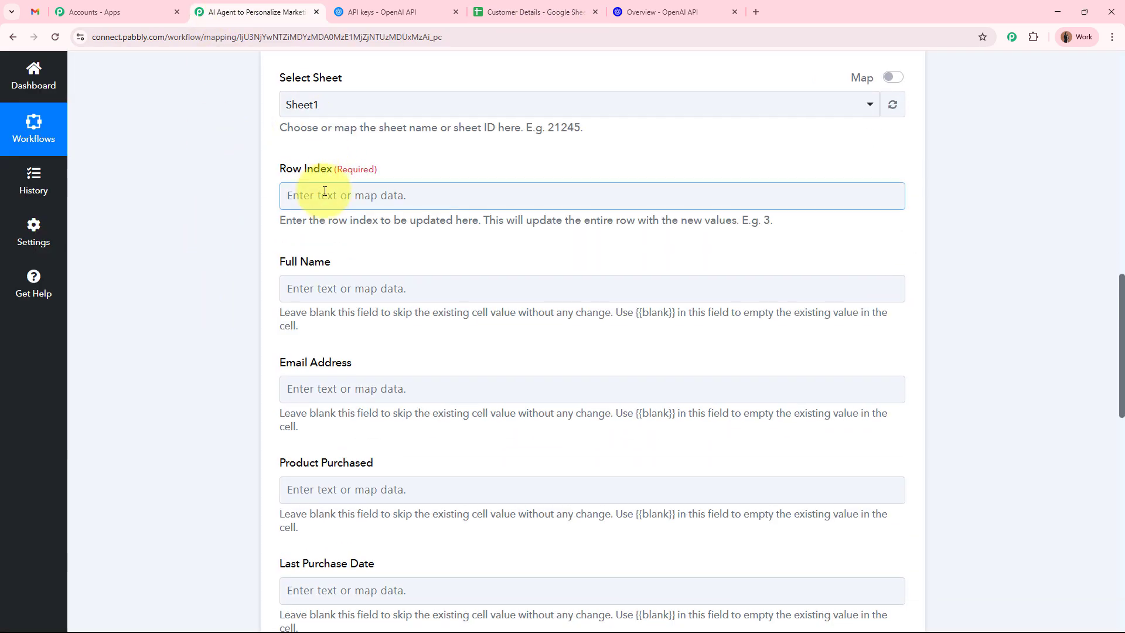
left_click(324, 195)
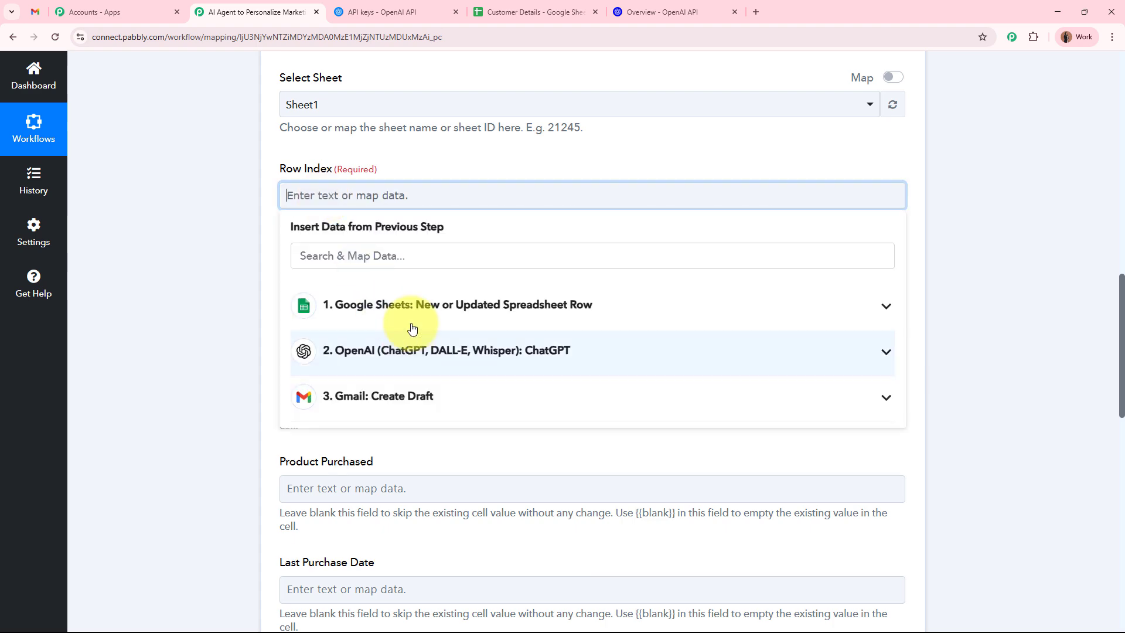
left_click(413, 310)
left_click(375, 489)
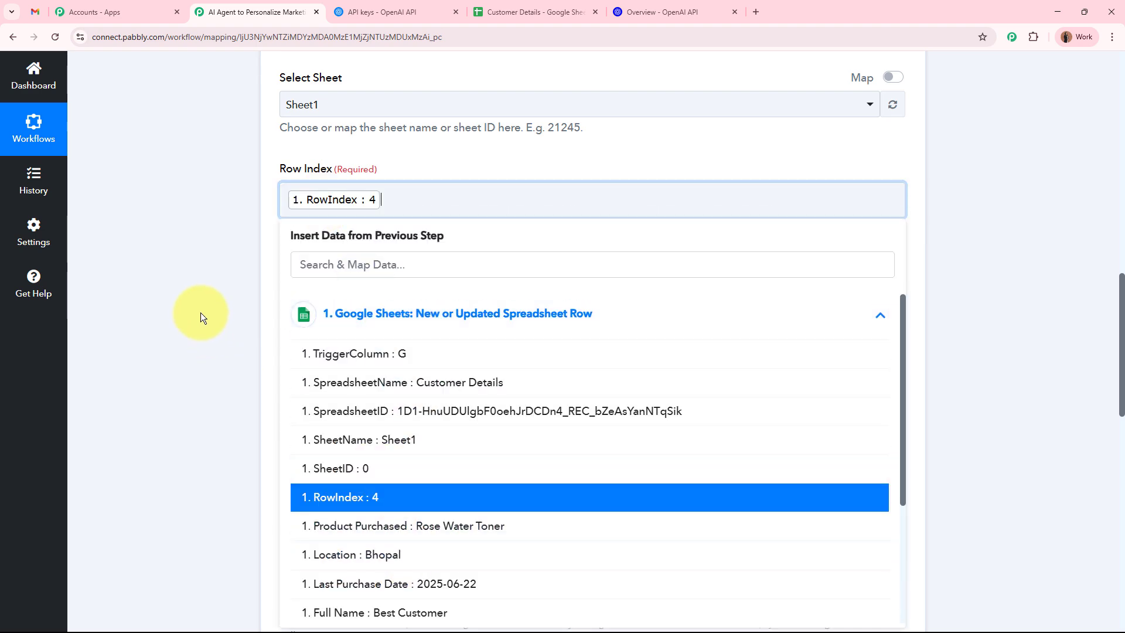
left_click(201, 312)
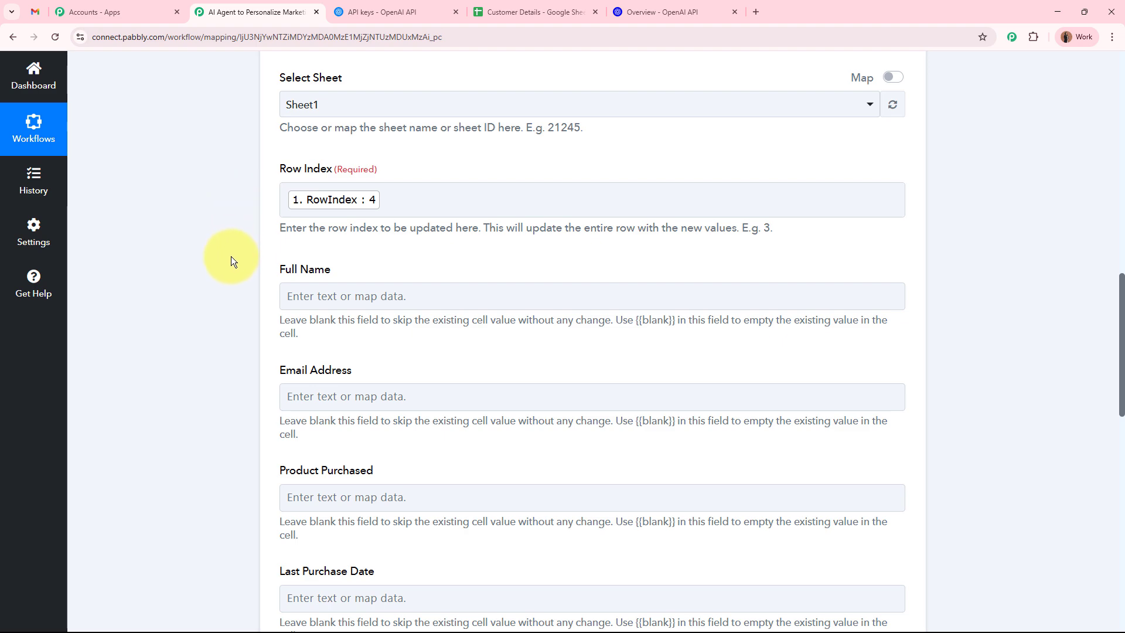
Set the Update Row action's Email Status to CREATED, leaving the other column fields blank.
scroll(231, 258, "down", 1)
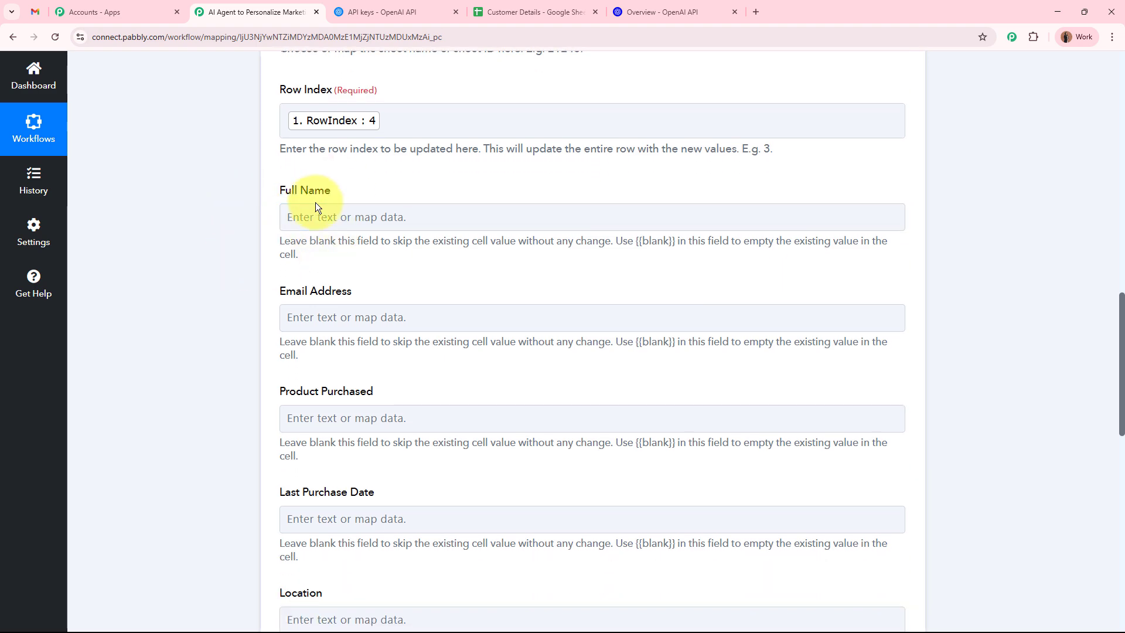
scroll(315, 203, "down", 6)
scroll(315, 203, "down", 2)
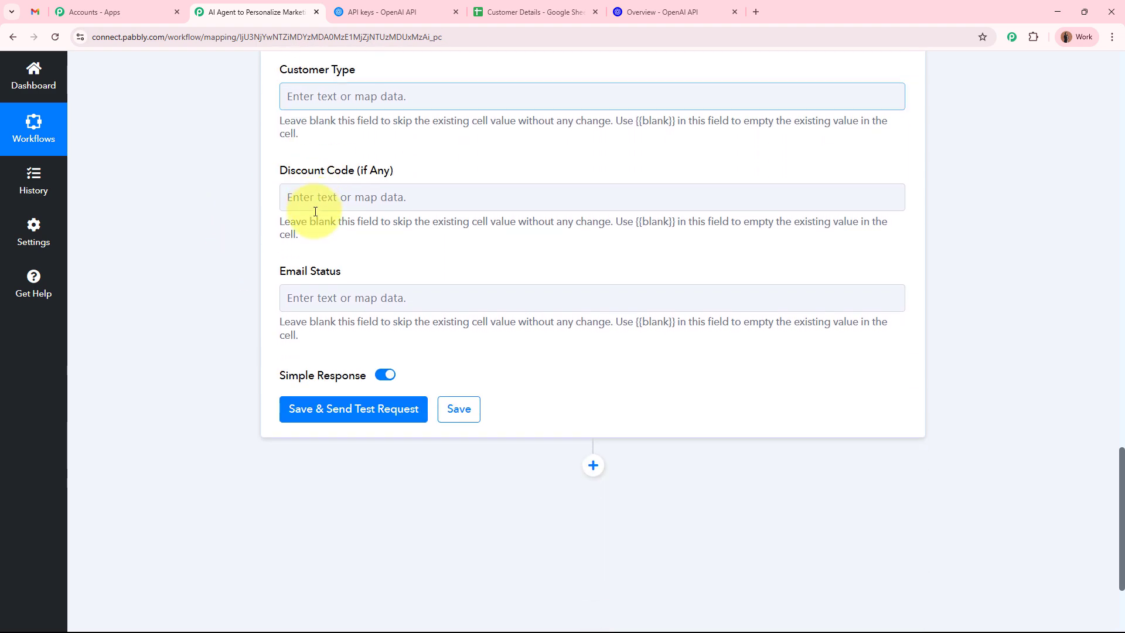
left_click(341, 304)
type("CREATED")
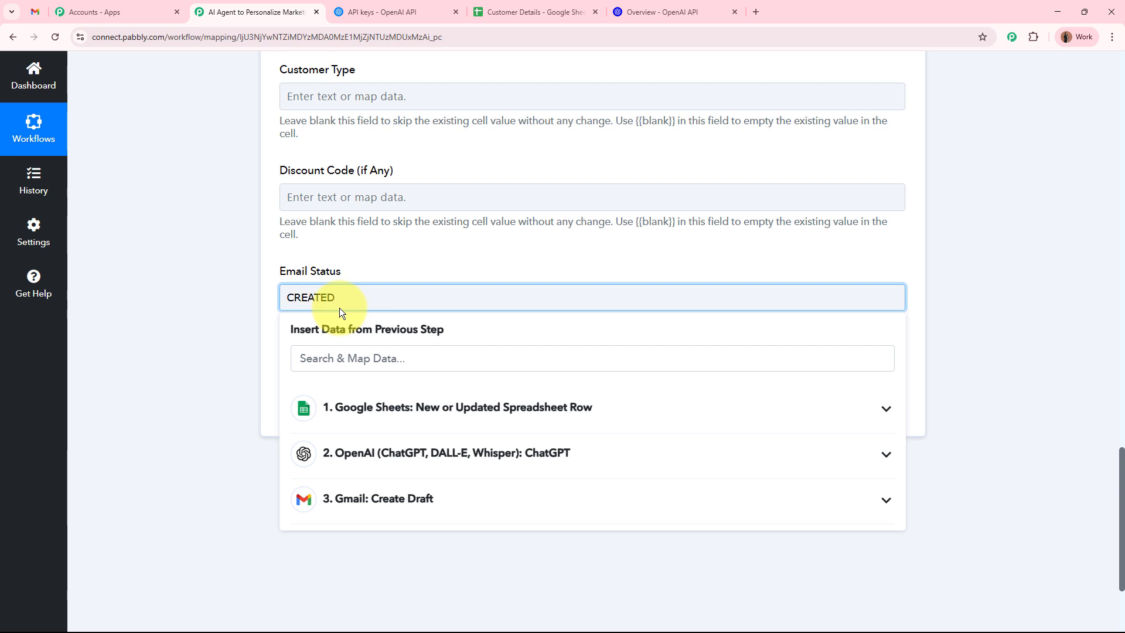
left_click(192, 318)
Save the Update Row action, send a test request, view its response, and check the Email Status in the Customer Details sheet.
left_click(375, 410)
scroll(185, 353, "down", 2)
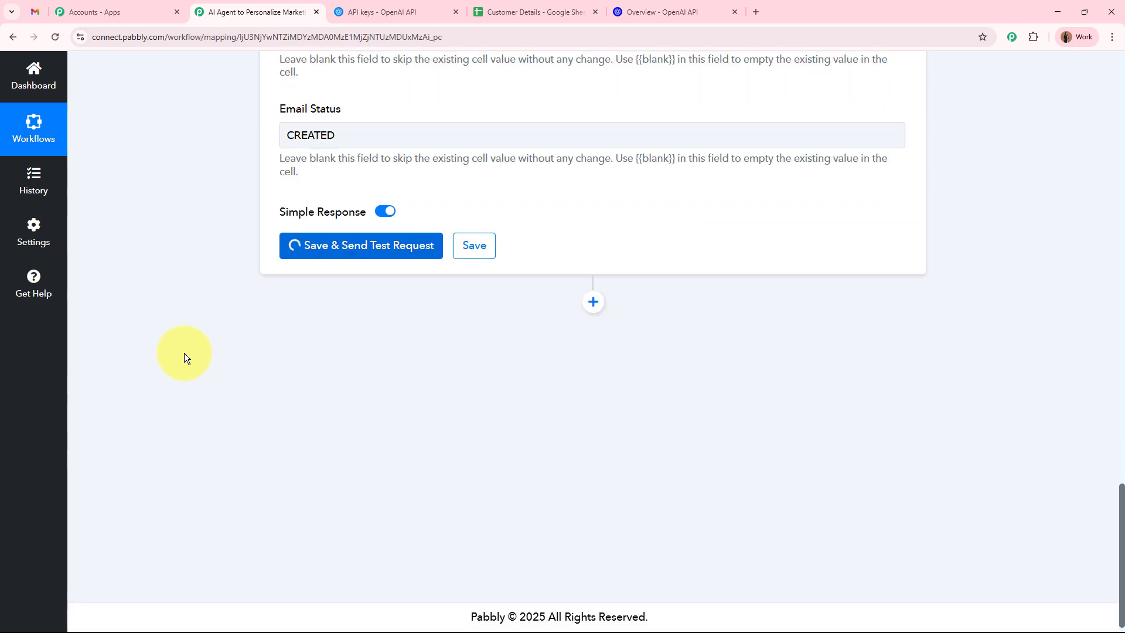
scroll(184, 353, "down", 1)
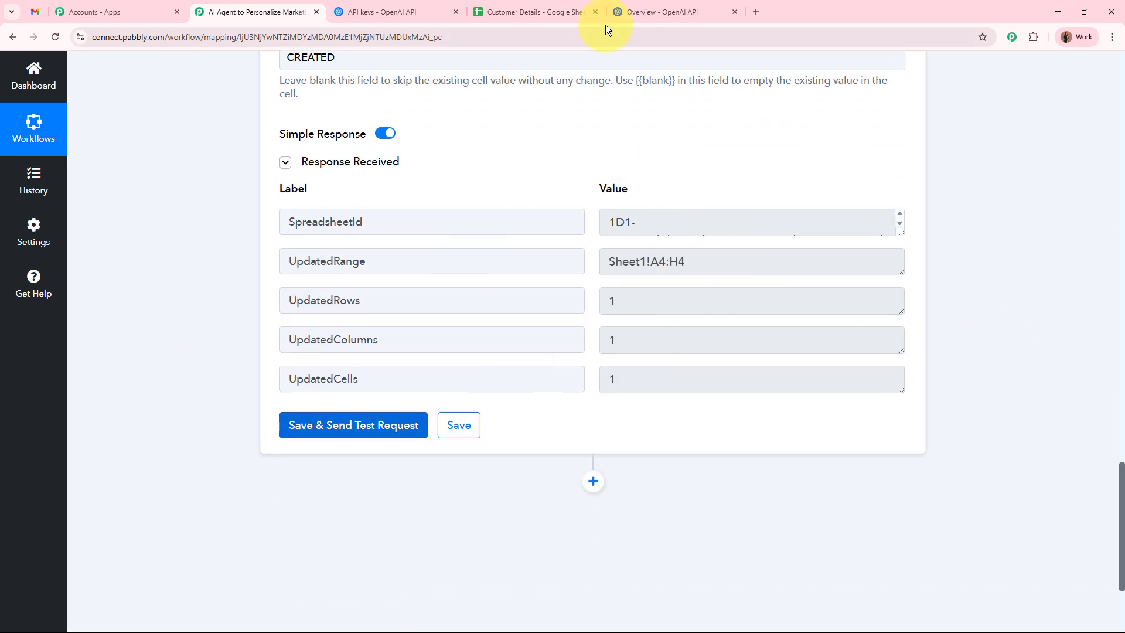
left_click(554, 11)
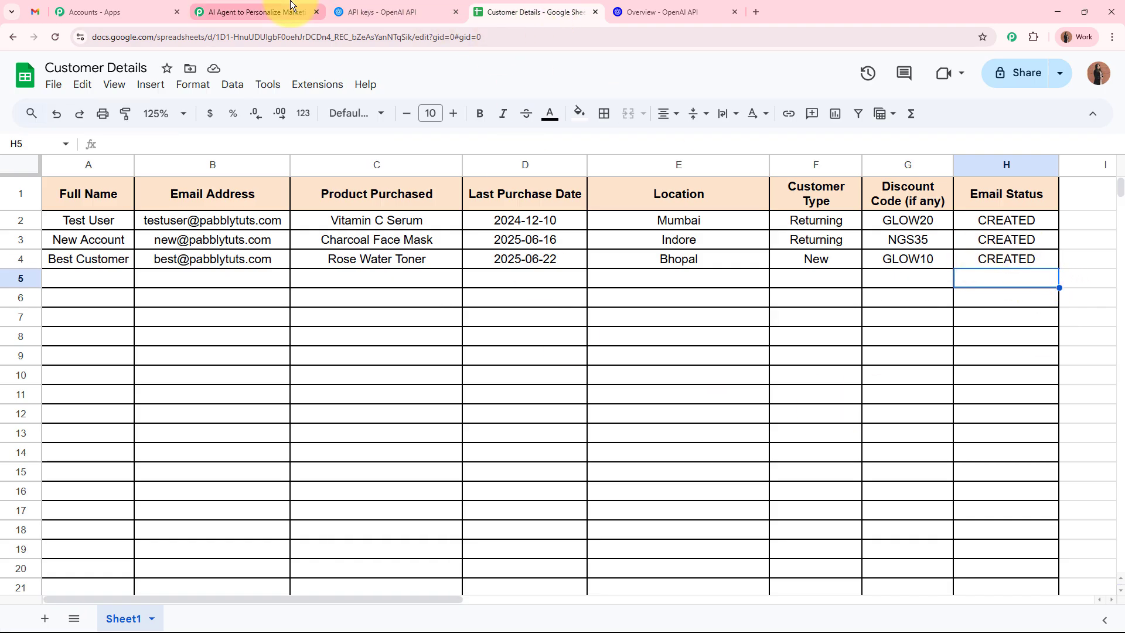
Return to the AI Agent workflow in Pabbly Connect and collapse the Google Sheets Update Row action.
left_click(258, 12)
scroll(277, 283, "up", 7)
scroll(277, 283, "up", 10)
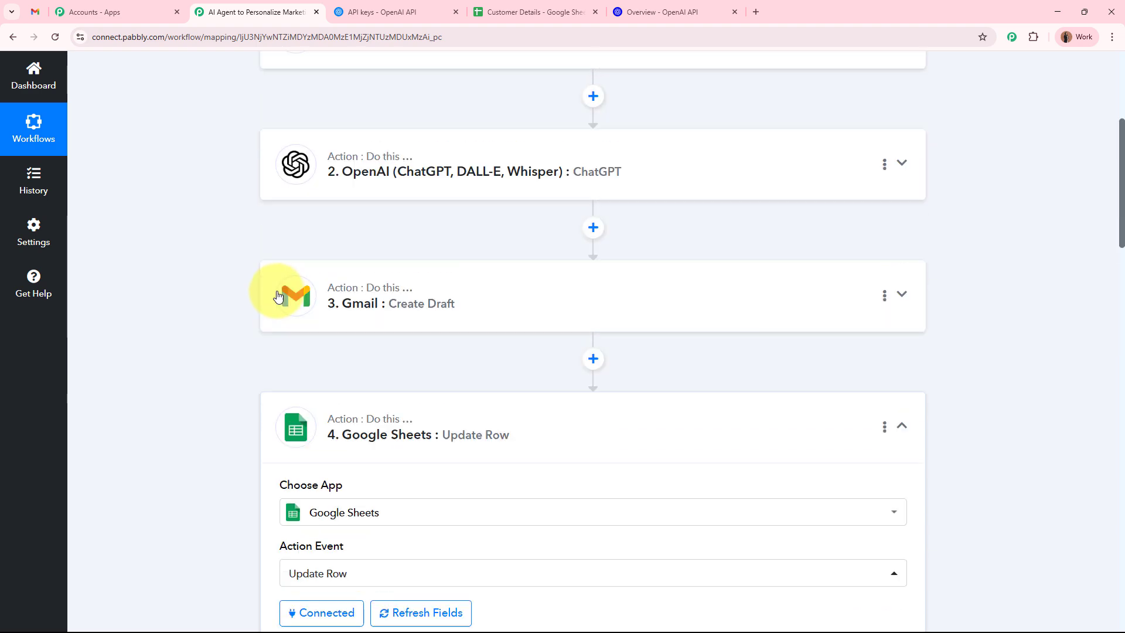
left_click(633, 531)
scroll(631, 530, "up", 2)
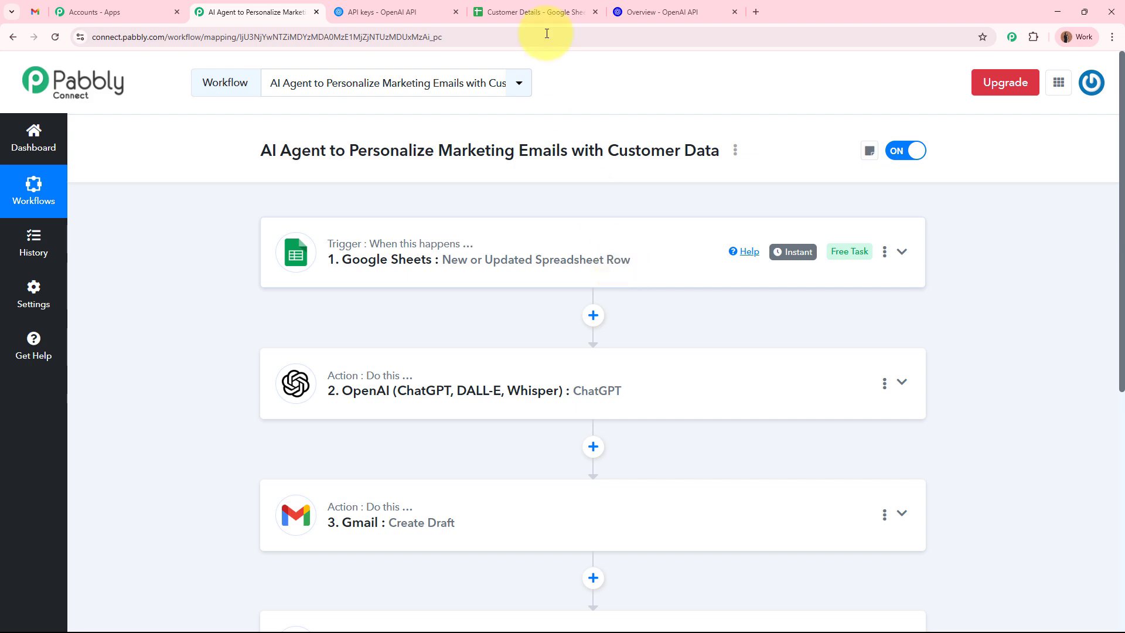
Review the Customer Details rows in Google Sheets against the Pabbly Connect workflow's sequence, from the Google Sheets trigger through ChatGPT and Gmail to Update Row.
left_click(539, 11)
left_click_drag(87, 259, 932, 272)
left_click(932, 272)
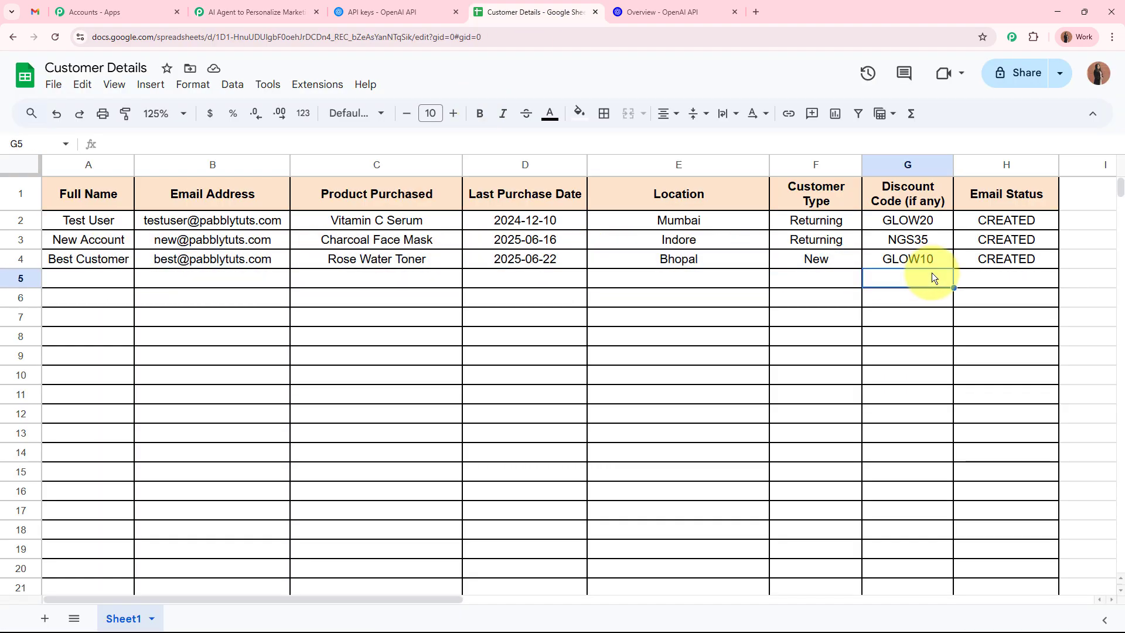
left_click(258, 11)
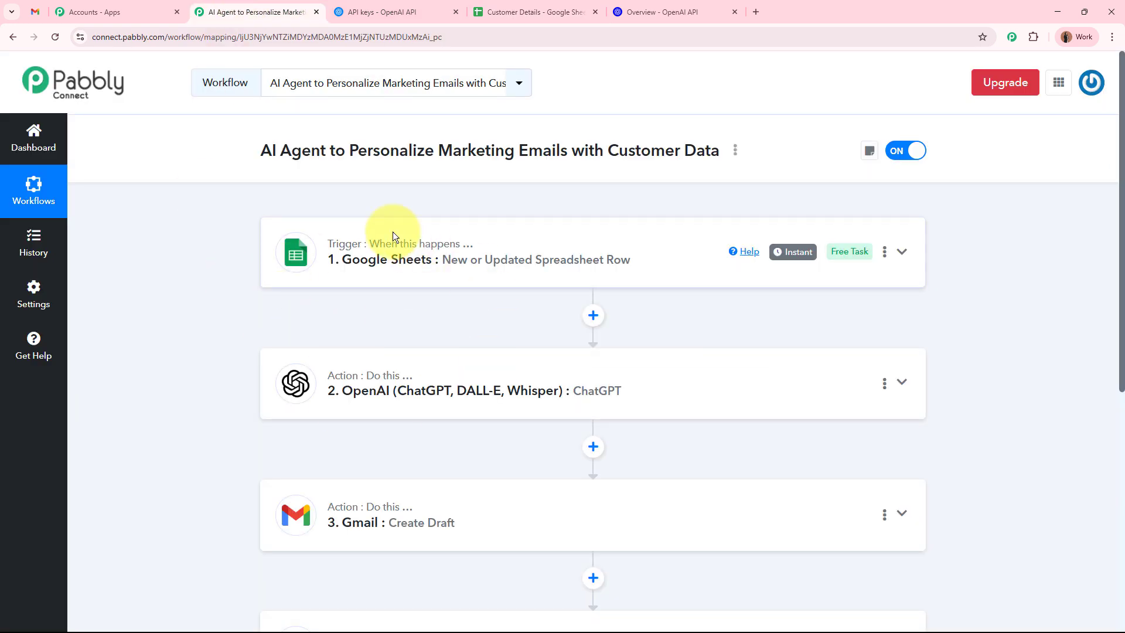
scroll(586, 283, "down", 2)
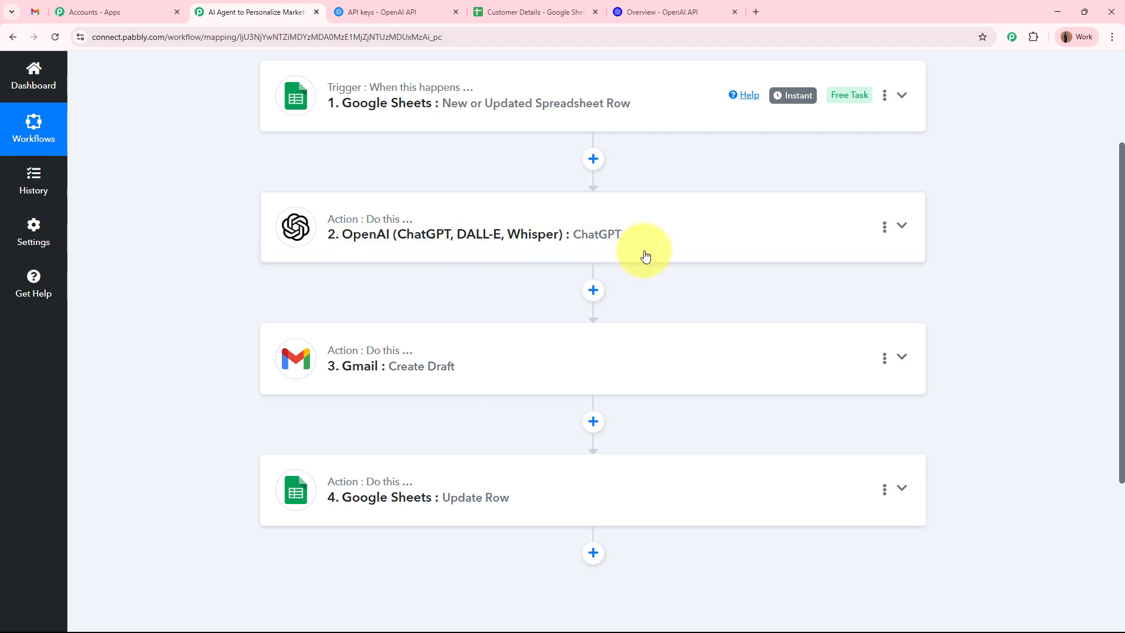
scroll(646, 256, "down", 1)
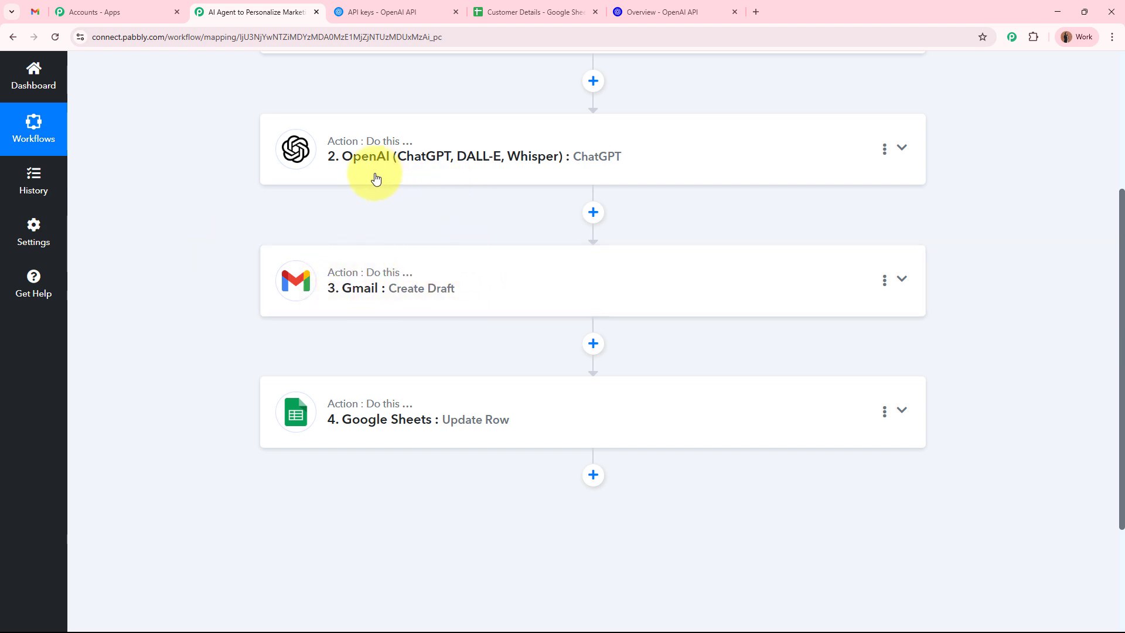
scroll(653, 163, "down", 3)
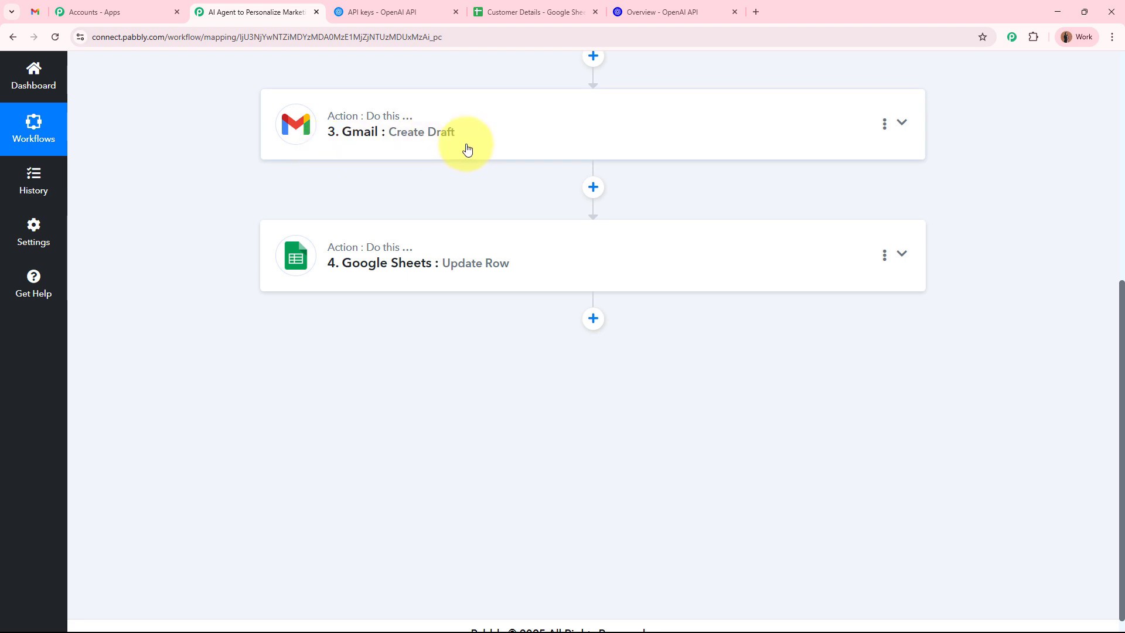
left_click(510, 11)
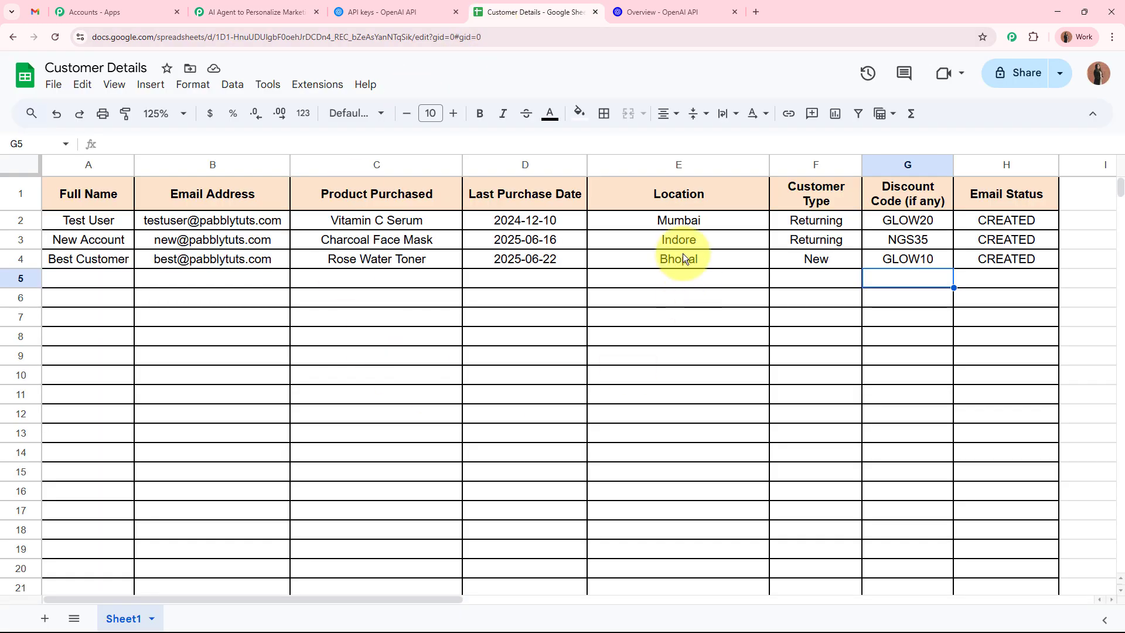
left_click(282, 12)
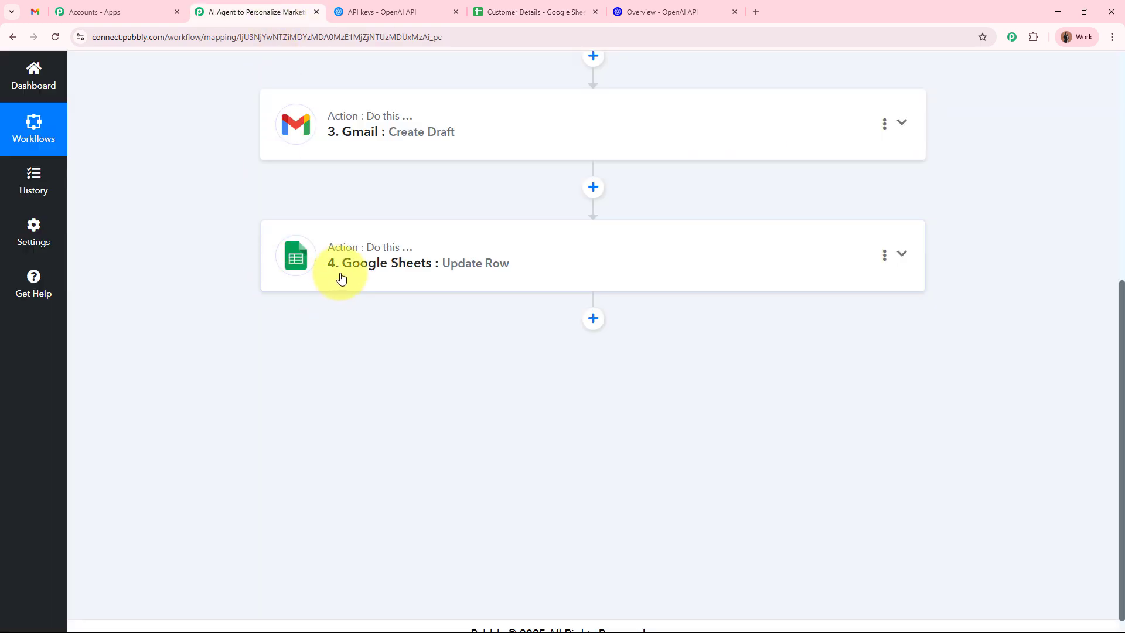
scroll(522, 279, "up", 7)
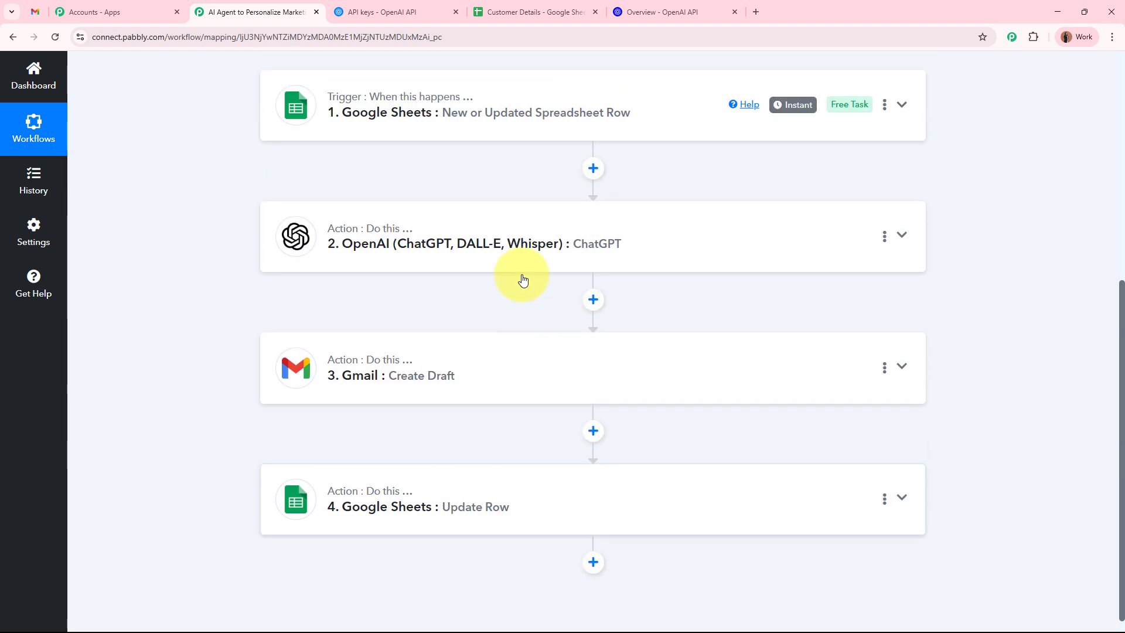